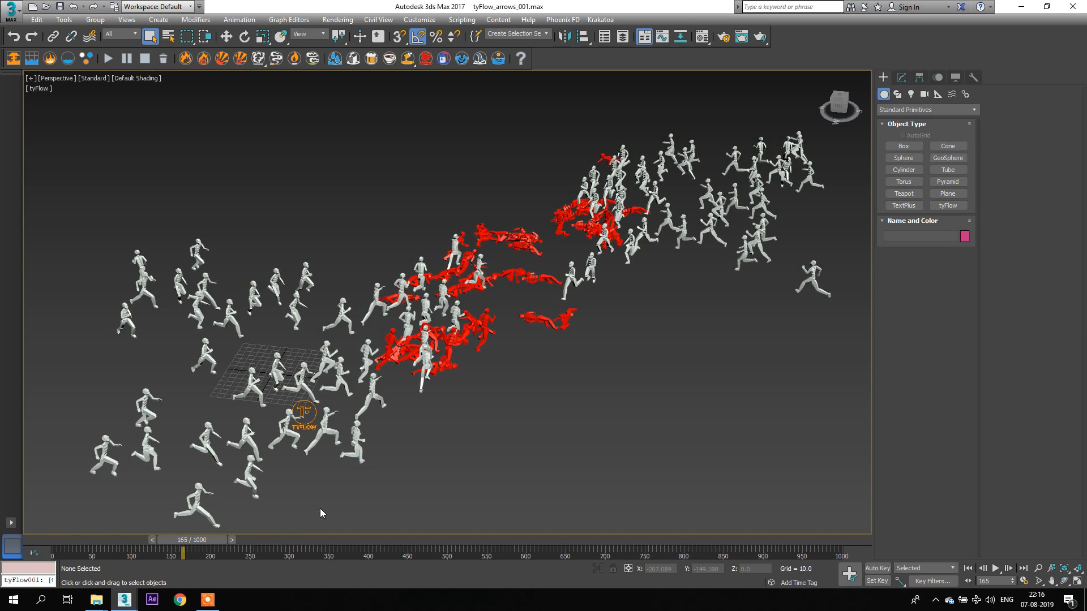
Step: Scrub through the finished tyFlow arrows simulation, examine the fallen red figures up close, and return to frame 0
{"action": "left_click_drag", "start_coordinate": [125, 542], "coordinate": [184, 538]}
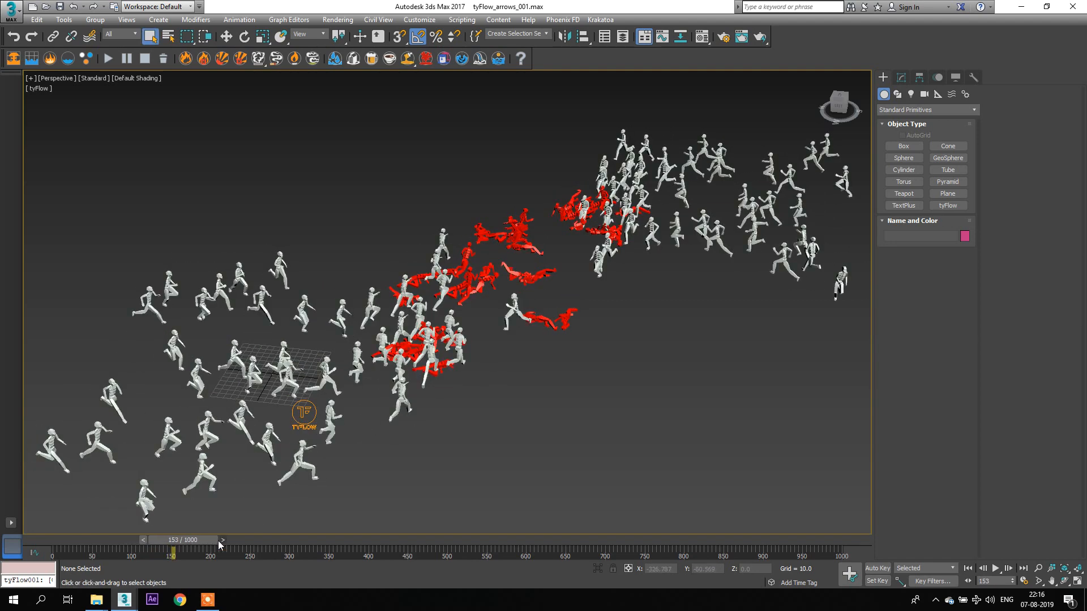
{"action": "left_click_drag", "start_coordinate": [202, 542], "coordinate": [242, 535]}
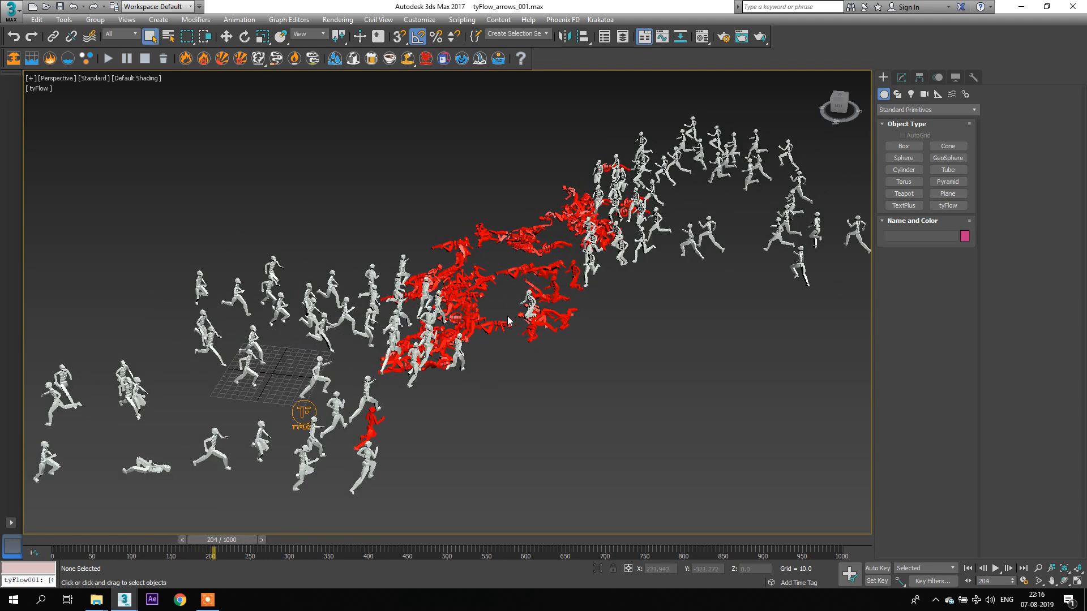
{"action": "scroll", "coordinate": [447, 307], "scroll_direction": "up", "scroll_amount": 8}
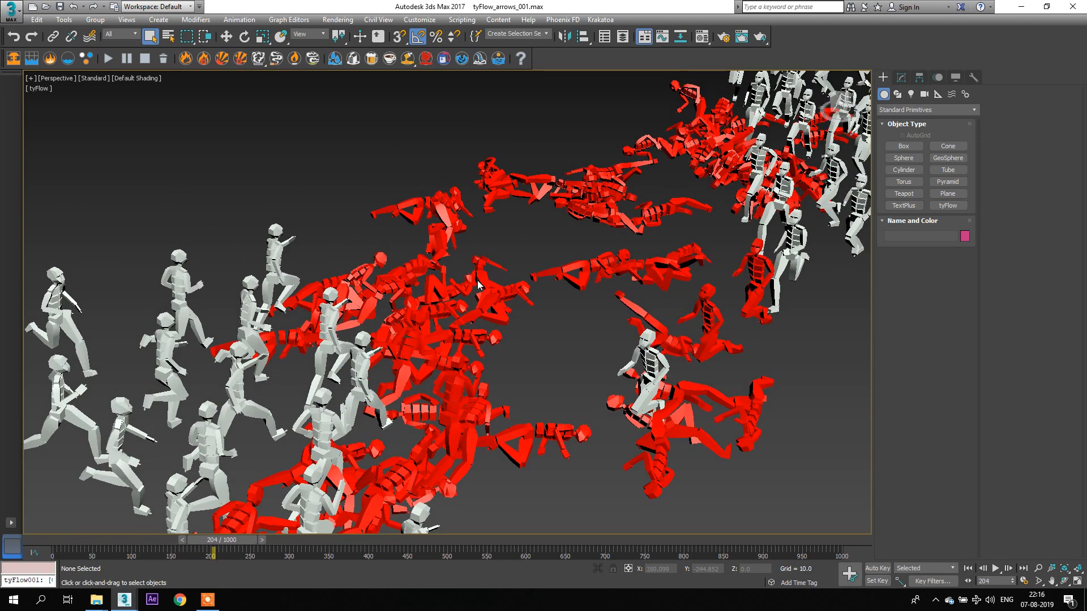
{"action": "scroll", "coordinate": [456, 270], "scroll_direction": "down", "scroll_amount": 8}
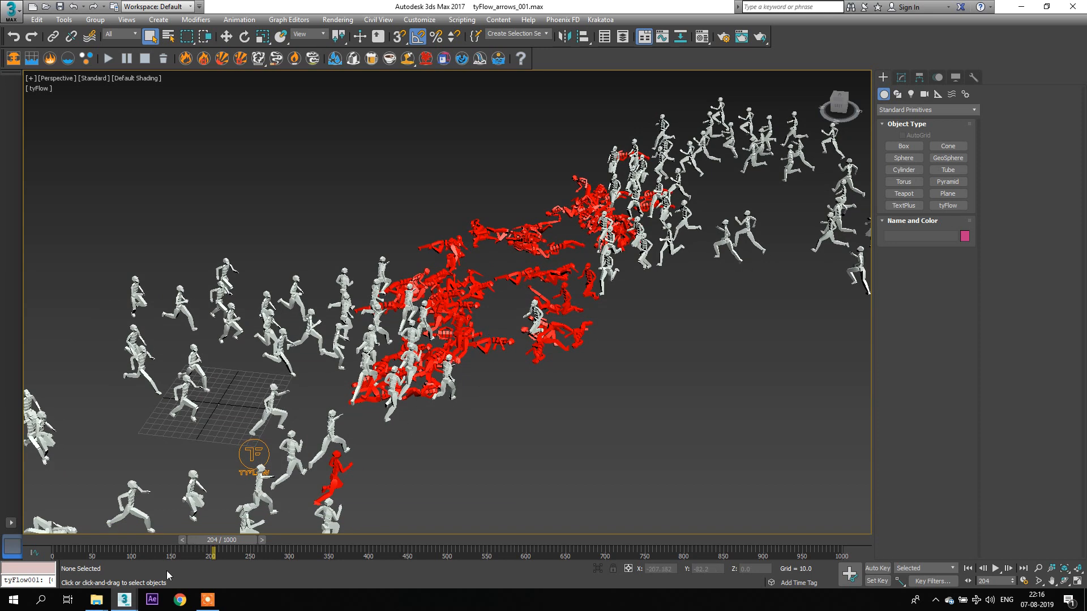
{"action": "left_click_drag", "start_coordinate": [233, 541], "coordinate": [70, 554]}
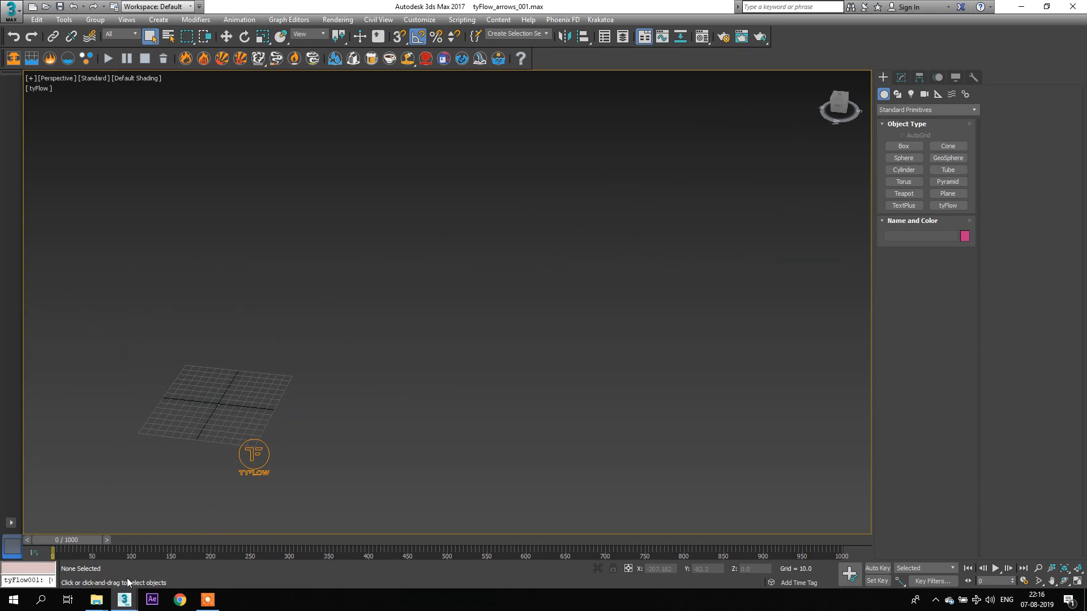
Step: Switch to the crowd.max scene and examine the running biped on the grid
{"action": "mouse_move", "coordinate": [124, 599]}
{"action": "left_click", "coordinate": [212, 545]}
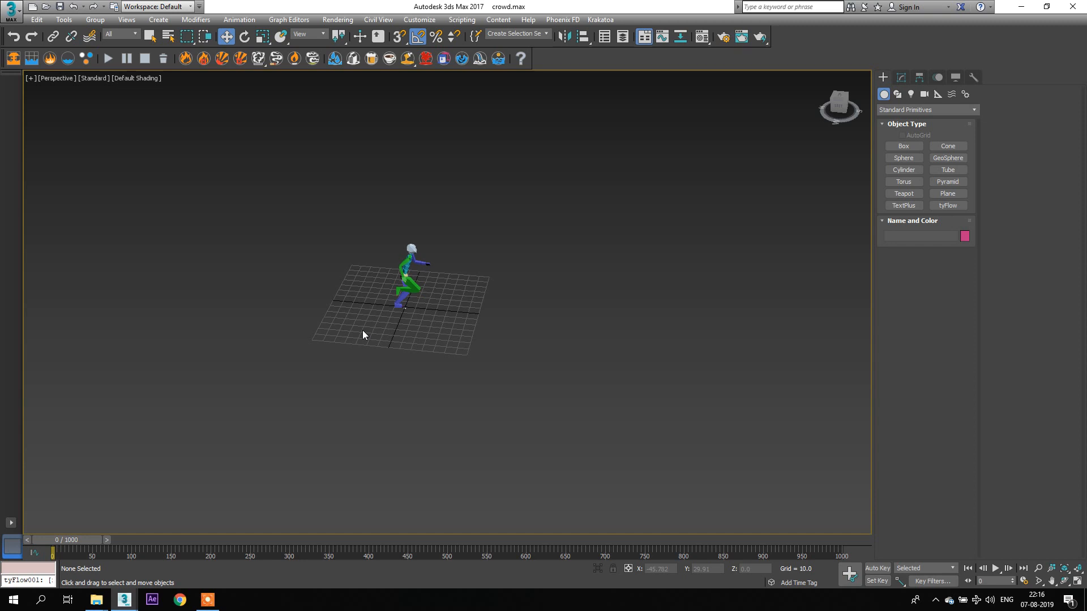
{"action": "middle_click_drag", "start_coordinate": [454, 337], "coordinate": [445, 388]}
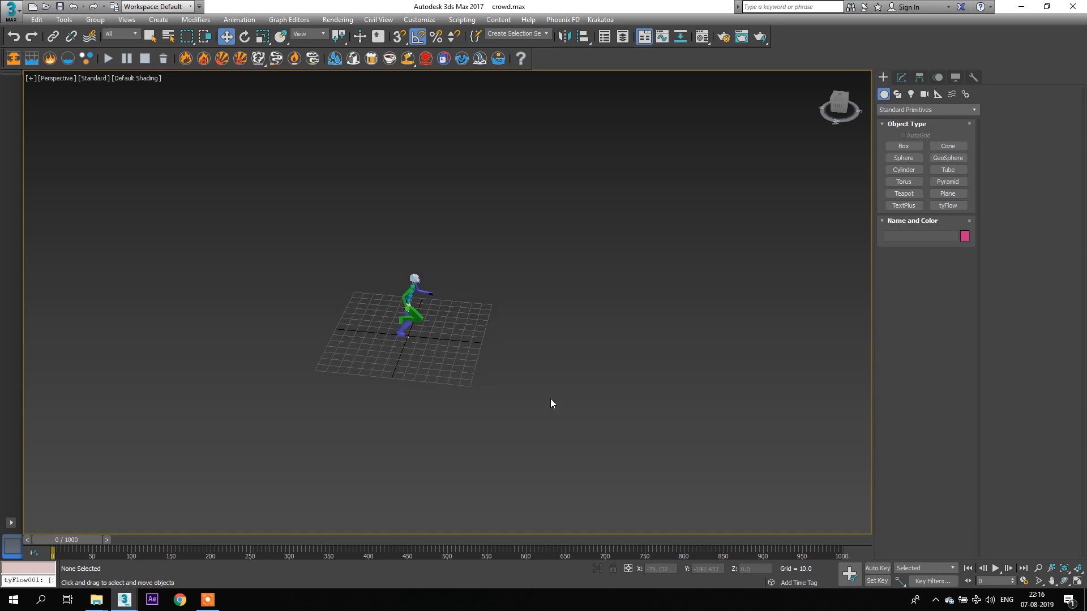
{"action": "scroll", "coordinate": [419, 314], "scroll_direction": "up", "scroll_amount": 3}
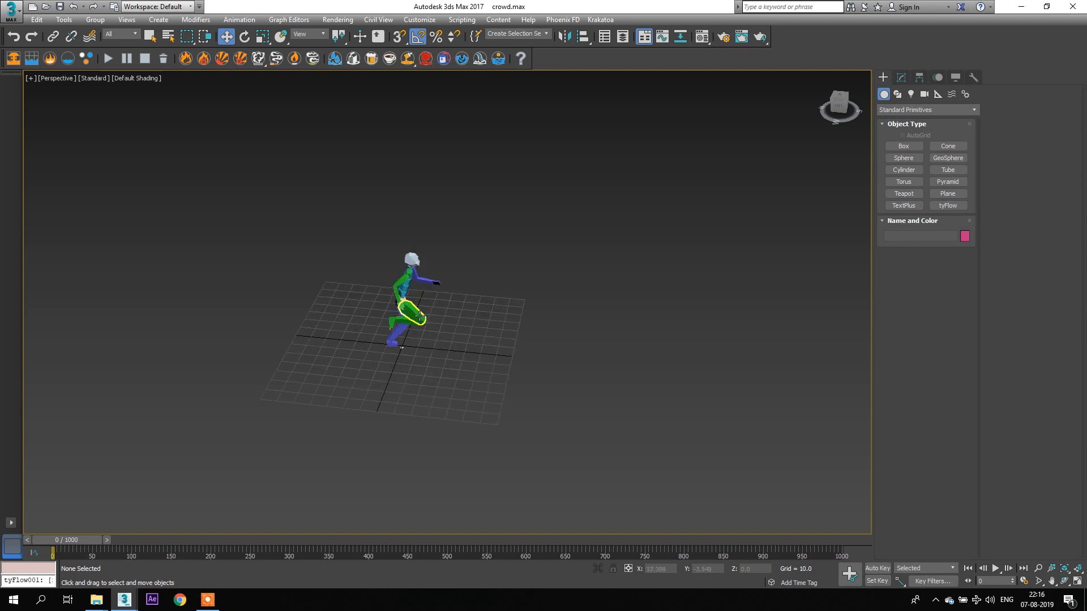
{"action": "scroll", "coordinate": [420, 315], "scroll_direction": "up", "scroll_amount": 3}
{"action": "scroll", "coordinate": [687, 301], "scroll_direction": "down", "scroll_amount": 4}
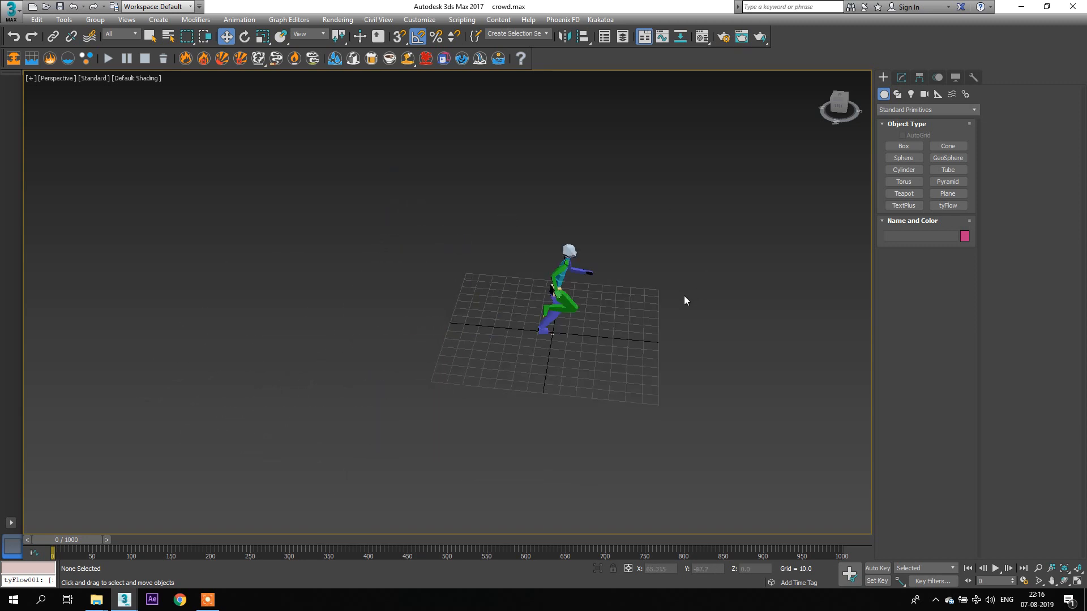
{"action": "scroll", "coordinate": [563, 291], "scroll_direction": "down", "scroll_amount": 2}
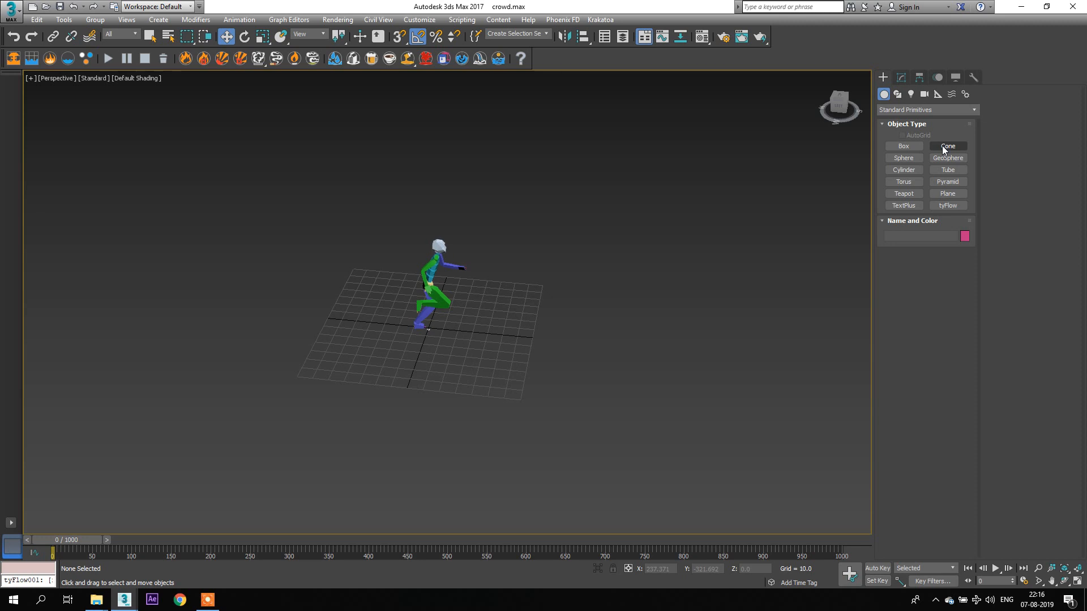
Step: Set the animation's end time to 500 frames in the time configuration
{"action": "left_click", "coordinate": [1024, 581]}
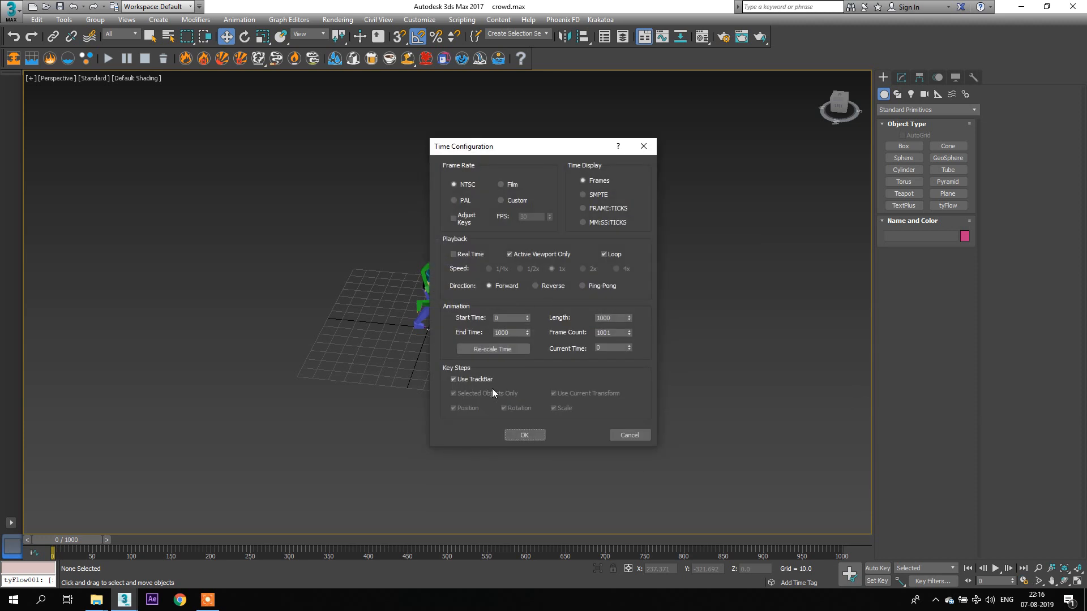
{"action": "double_click", "coordinate": [514, 334]}
{"action": "type", "text": "500"}
{"action": "key", "text": "Return"}
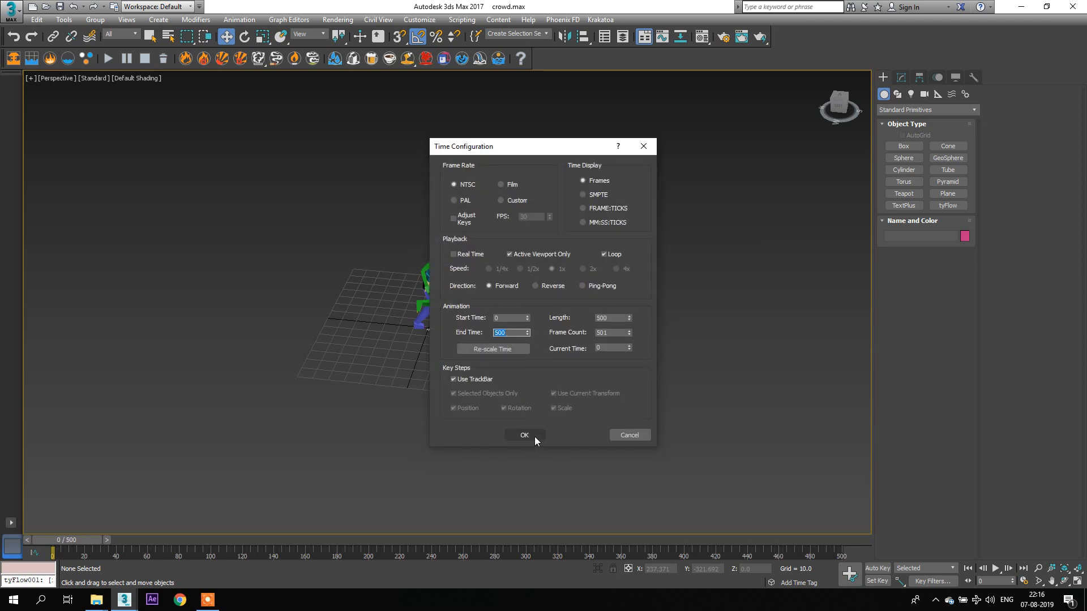
{"action": "left_click", "coordinate": [534, 437]}
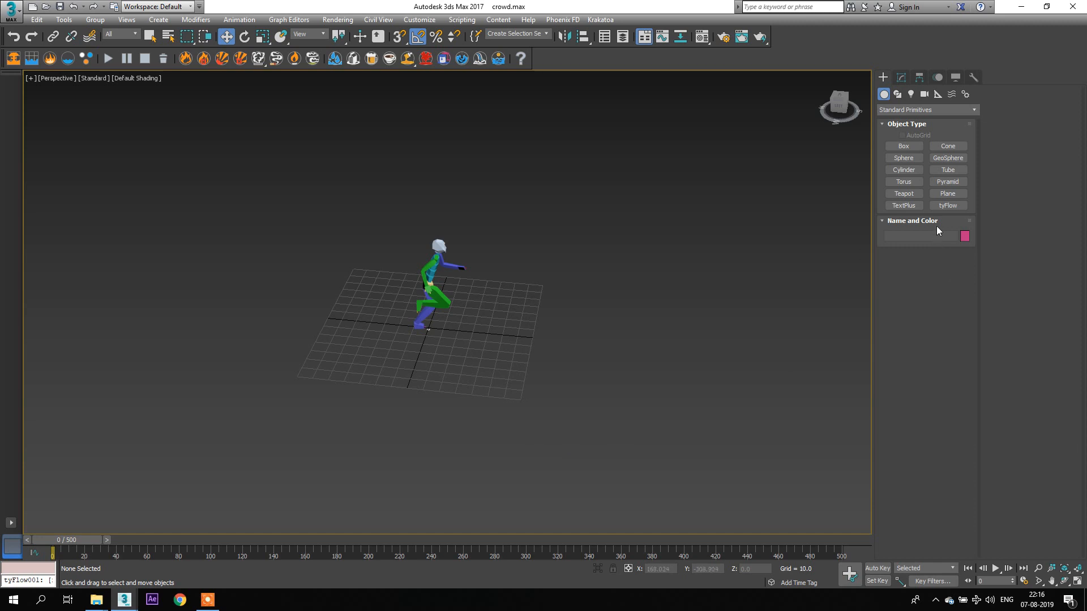
Step: Create a tyFlow object on the ground beside the biped and return to the Move tool
{"action": "left_click", "coordinate": [948, 206]}
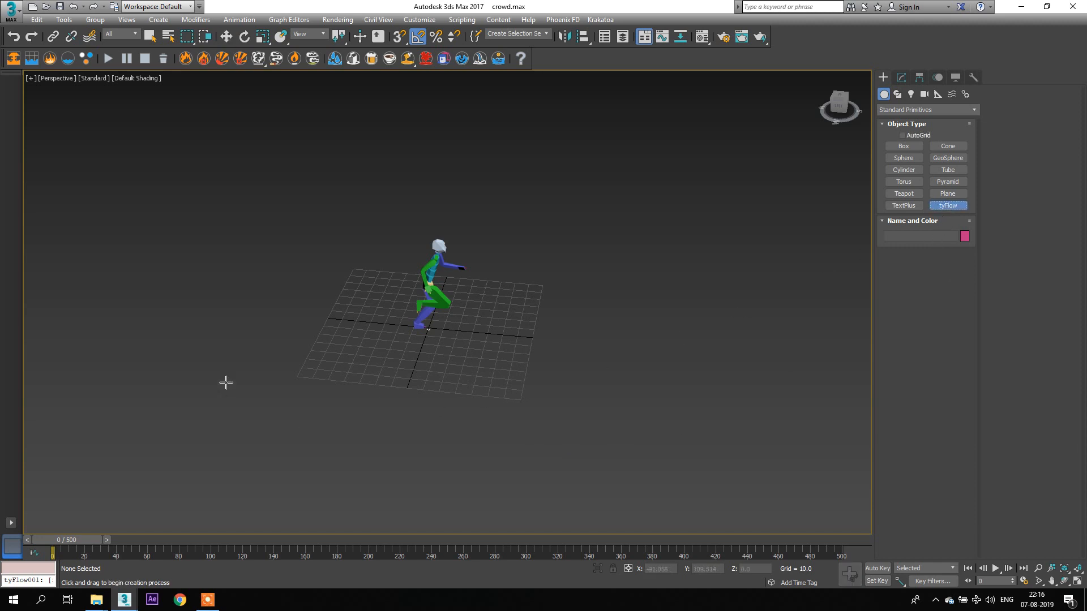
{"action": "left_click", "coordinate": [314, 273]}
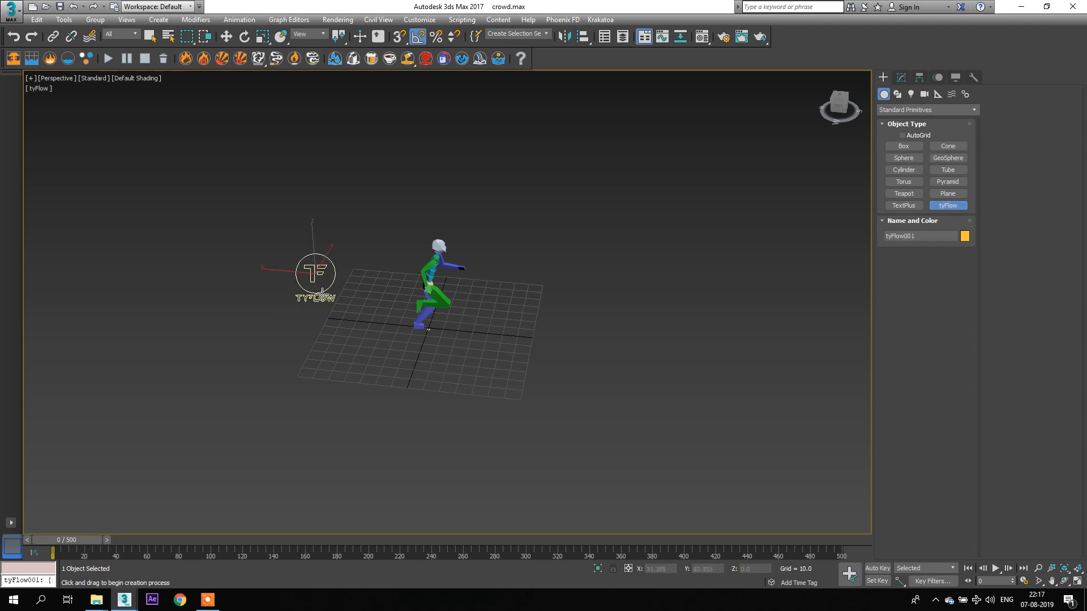
{"action": "left_click", "coordinate": [227, 37]}
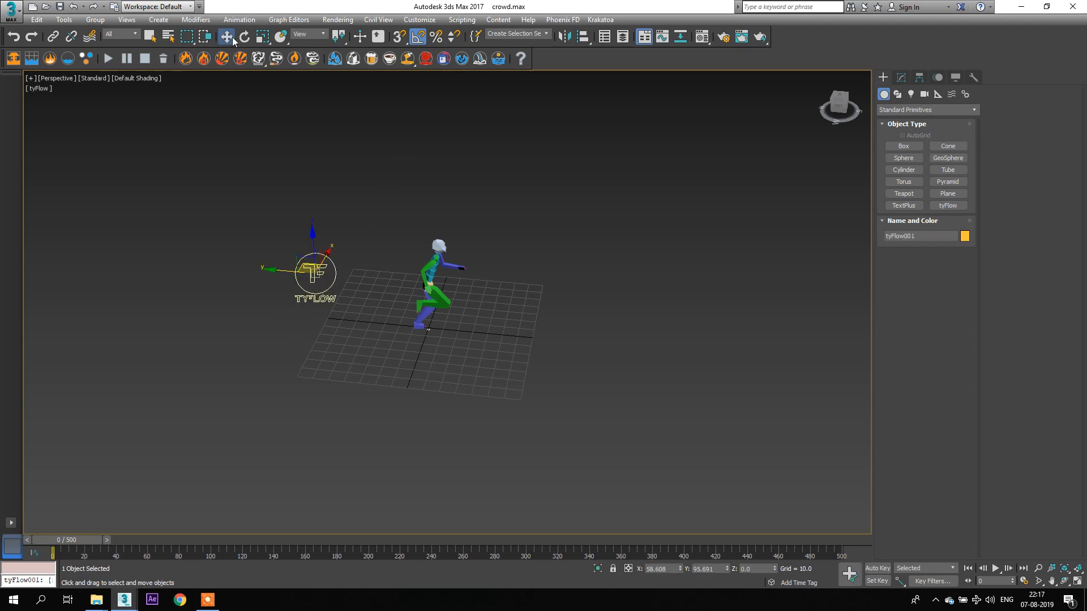
Step: Open the tyFlow editor for the new flow, narrow its window beside the biped, and minimize it
{"action": "left_click", "coordinate": [901, 77]}
{"action": "left_click", "coordinate": [912, 255]}
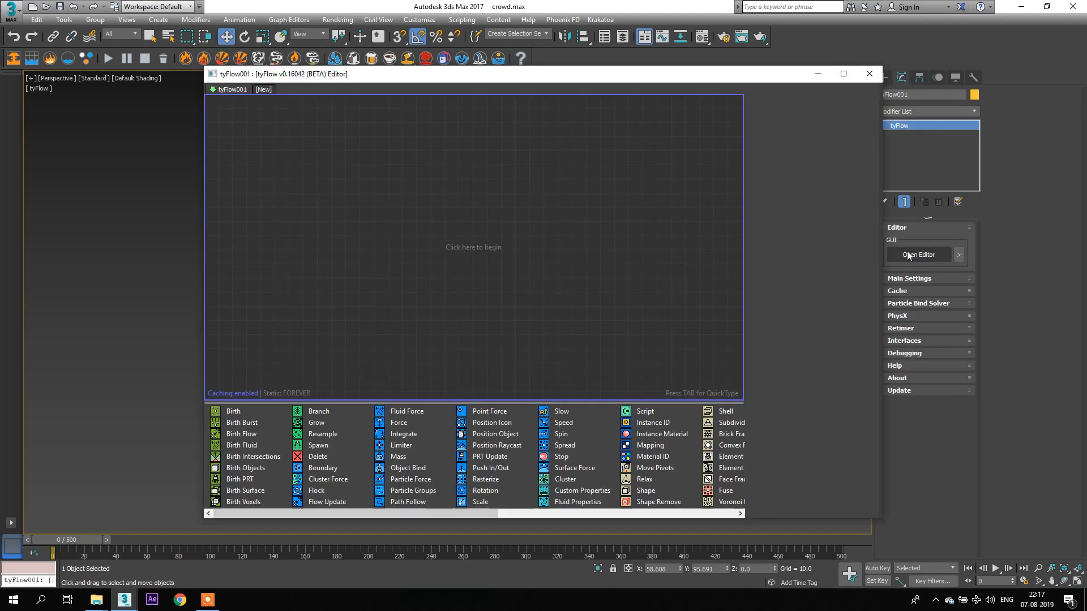
{"action": "left_click_drag", "start_coordinate": [638, 83], "coordinate": [461, 74]}
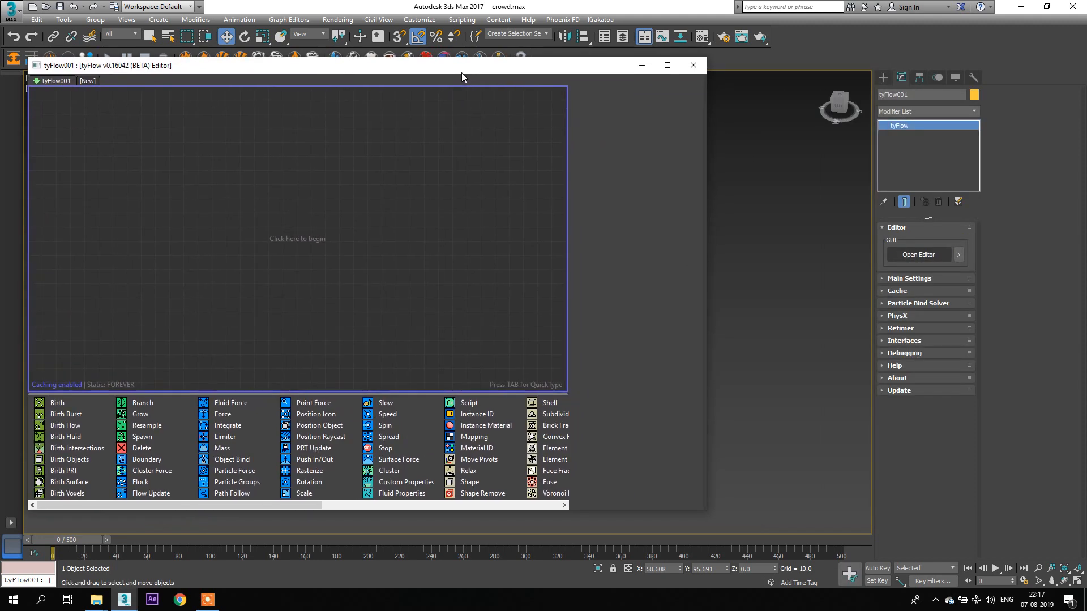
{"action": "left_click_drag", "start_coordinate": [706, 513], "coordinate": [511, 517]}
{"action": "middle_click_drag", "start_coordinate": [607, 386], "coordinate": [771, 391]}
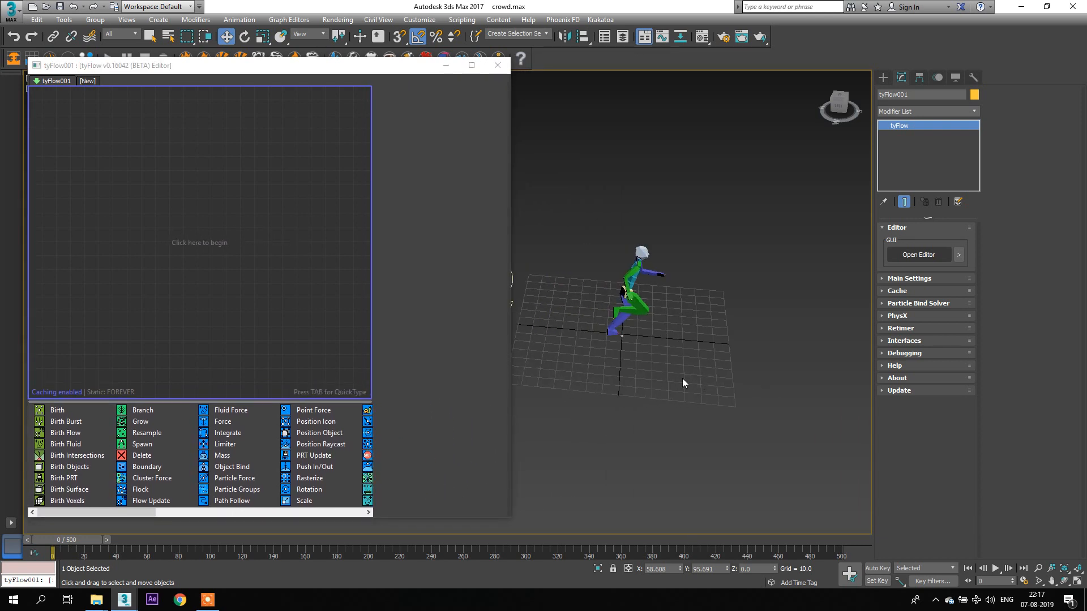
{"action": "scroll", "coordinate": [674, 383], "scroll_direction": "down", "scroll_amount": 3}
{"action": "middle_click_drag", "start_coordinate": [674, 394], "coordinate": [614, 411], "text": "alt"}
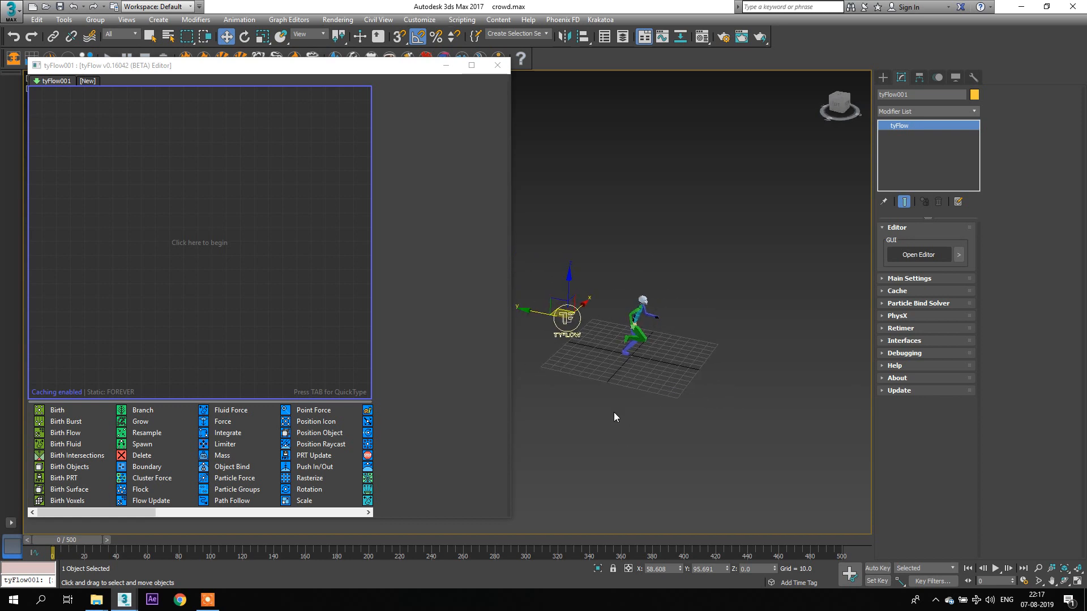
{"action": "left_click", "coordinate": [446, 67]}
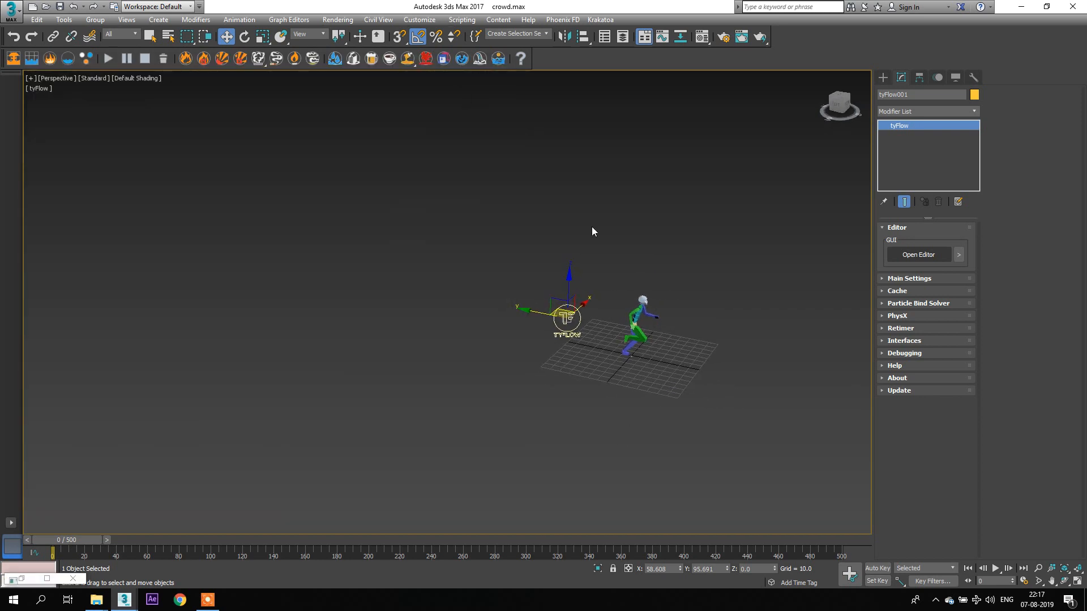
Step: Examine the biped's run animation up close by scrubbing to frame 15 with nothing selected
{"action": "middle_click_drag", "start_coordinate": [699, 283], "coordinate": [574, 280]}
{"action": "middle_click_drag", "start_coordinate": [574, 281], "coordinate": [572, 295], "text": "alt"}
{"action": "scroll", "coordinate": [524, 335], "scroll_direction": "up", "scroll_amount": 4}
{"action": "middle_click_drag", "start_coordinate": [531, 341], "coordinate": [512, 323]}
{"action": "scroll", "coordinate": [493, 325], "scroll_direction": "up", "scroll_amount": 4}
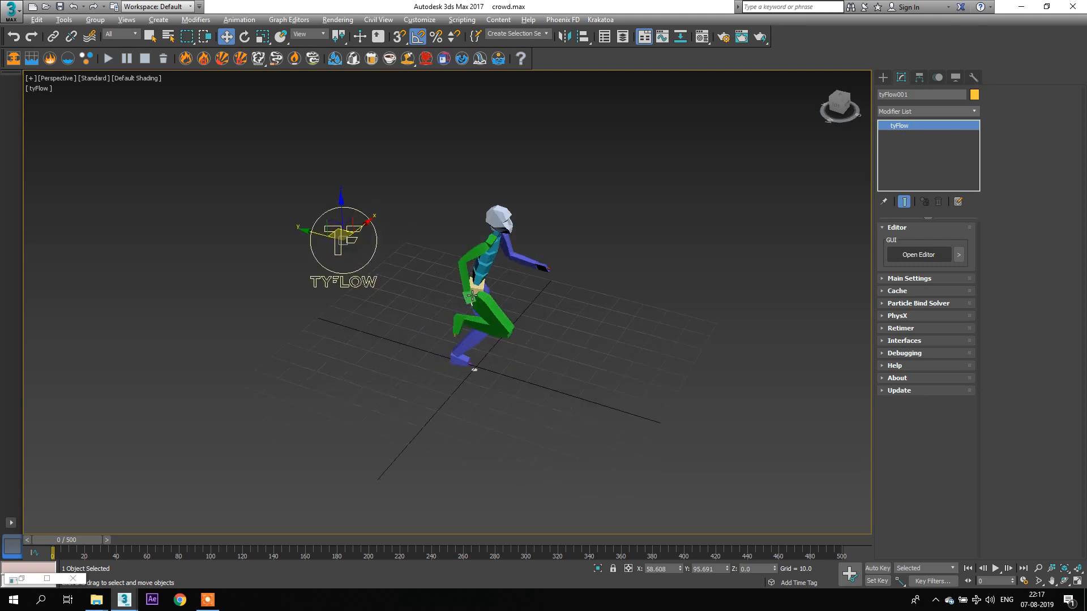
{"action": "left_click", "coordinate": [490, 290]}
{"action": "left_click", "coordinate": [421, 203]}
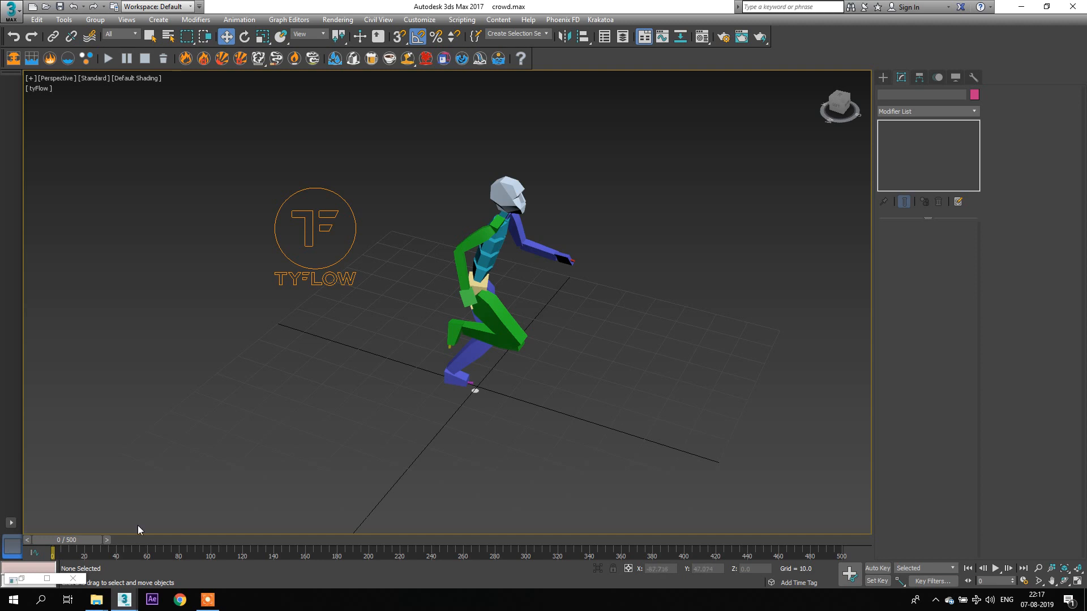
{"action": "left_click_drag", "start_coordinate": [68, 538], "coordinate": [91, 545]}
{"action": "key", "text": "w"}
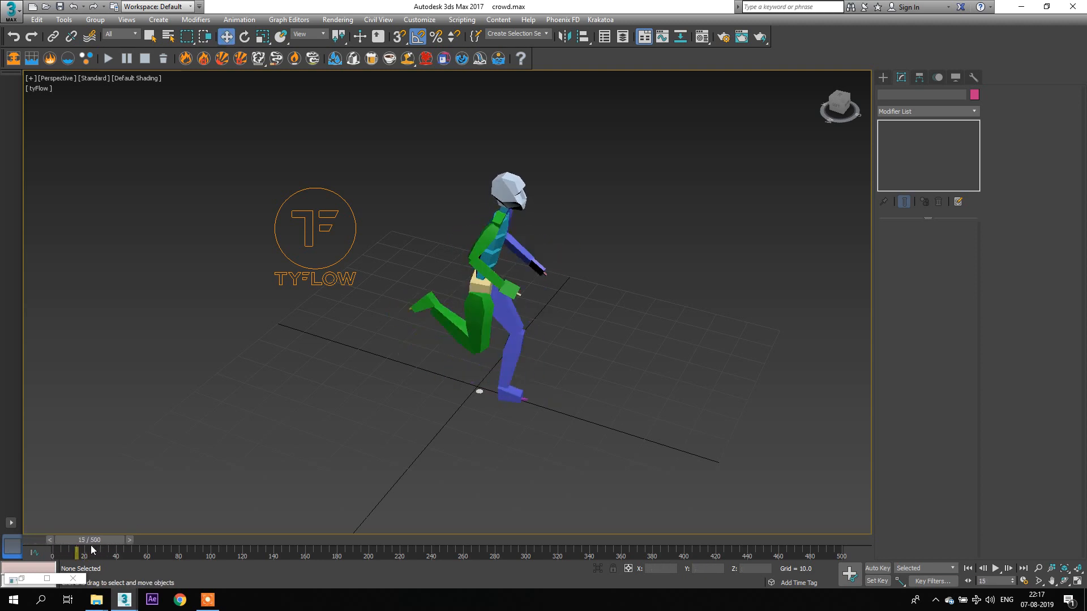
Step: Create a tyActor helper at the biped's feet near the grid origin and return to the Move tool
{"action": "left_click", "coordinate": [881, 77]}
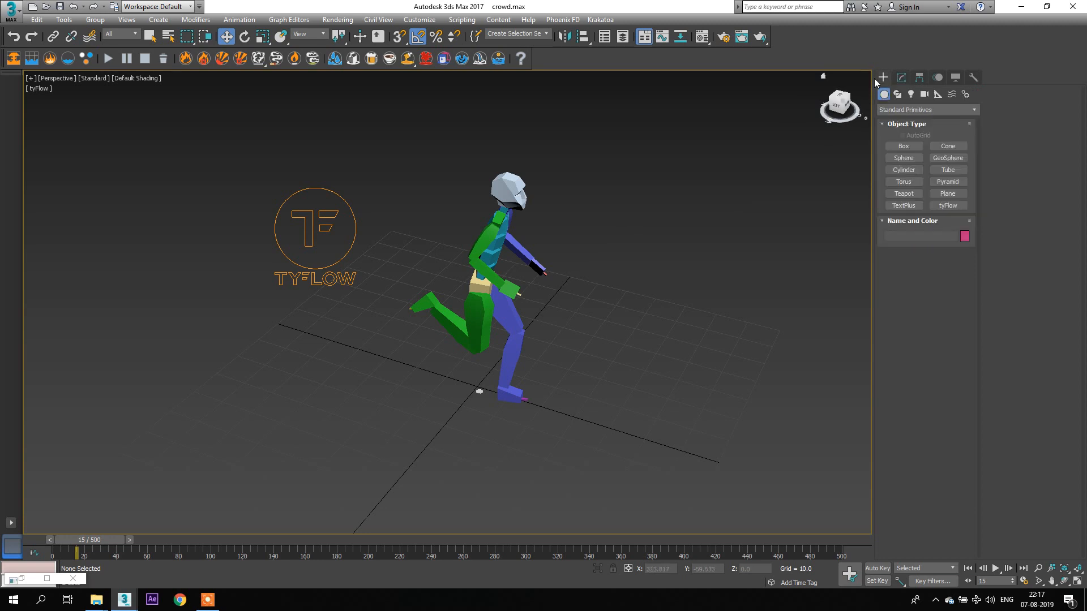
{"action": "left_click", "coordinate": [936, 95]}
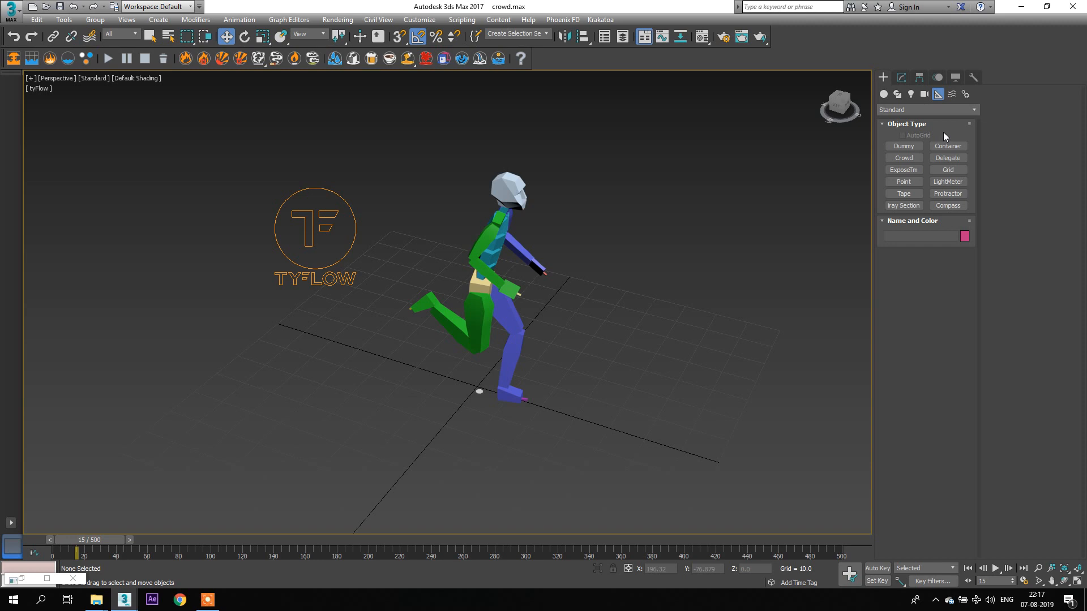
{"action": "left_click", "coordinate": [903, 183]}
{"action": "left_click", "coordinate": [936, 109]}
{"action": "left_click", "coordinate": [899, 224]}
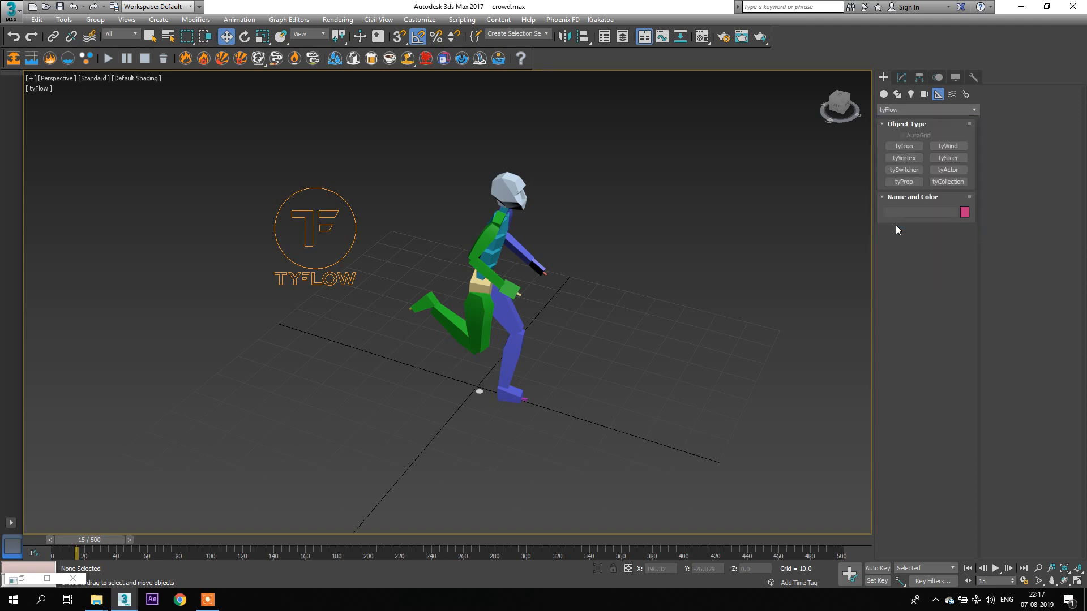
{"action": "left_click", "coordinate": [949, 170]}
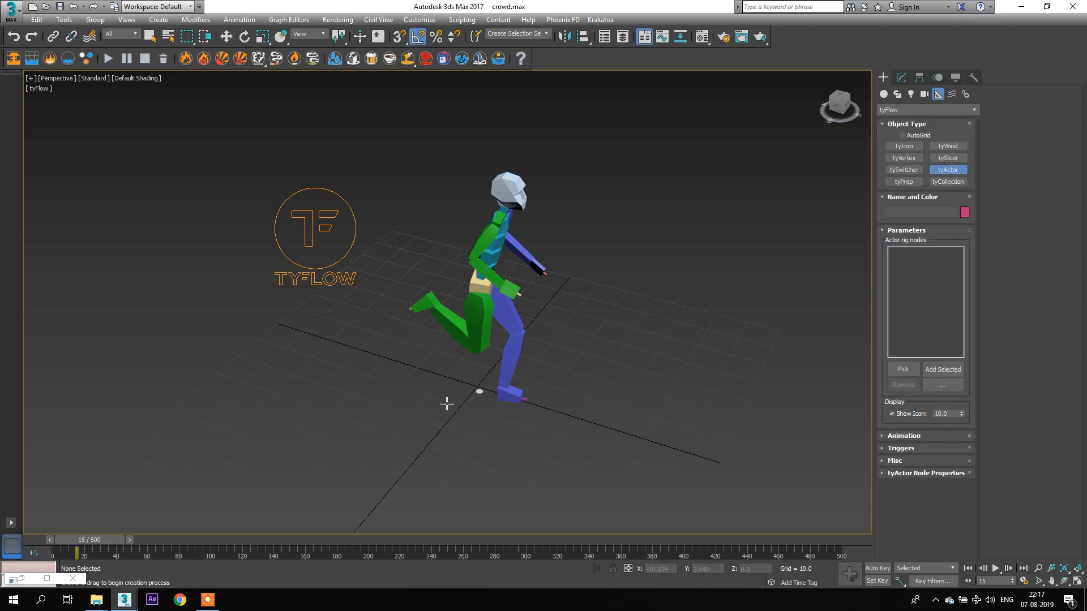
{"action": "left_click", "coordinate": [479, 388]}
{"action": "left_click_drag", "start_coordinate": [479, 388], "coordinate": [430, 340]}
{"action": "left_click", "coordinate": [226, 36]}
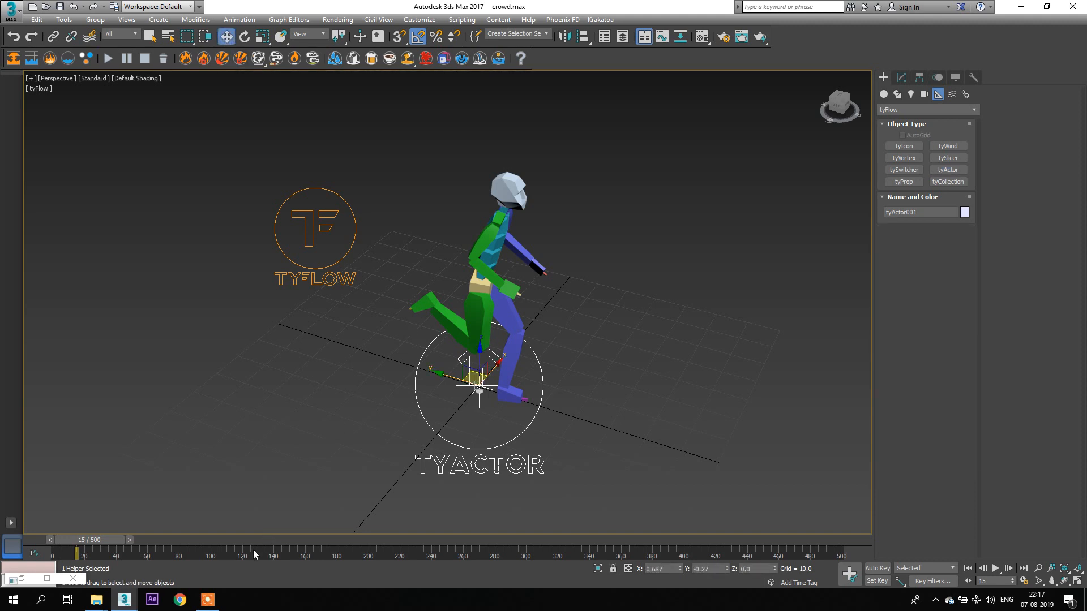
{"action": "left_click", "coordinate": [208, 600]}
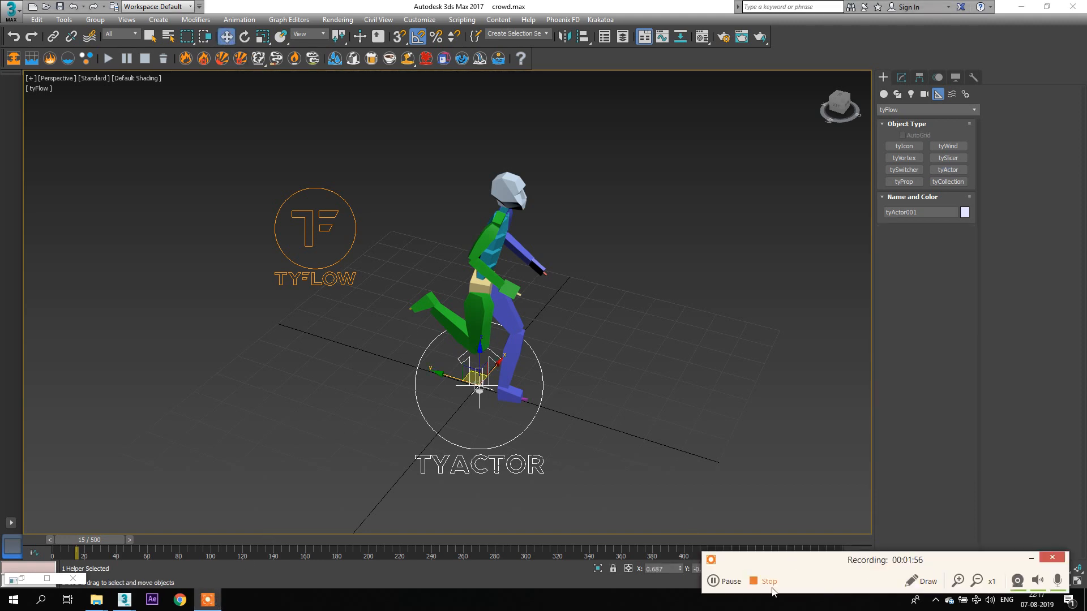
{"action": "left_click", "coordinate": [914, 581]}
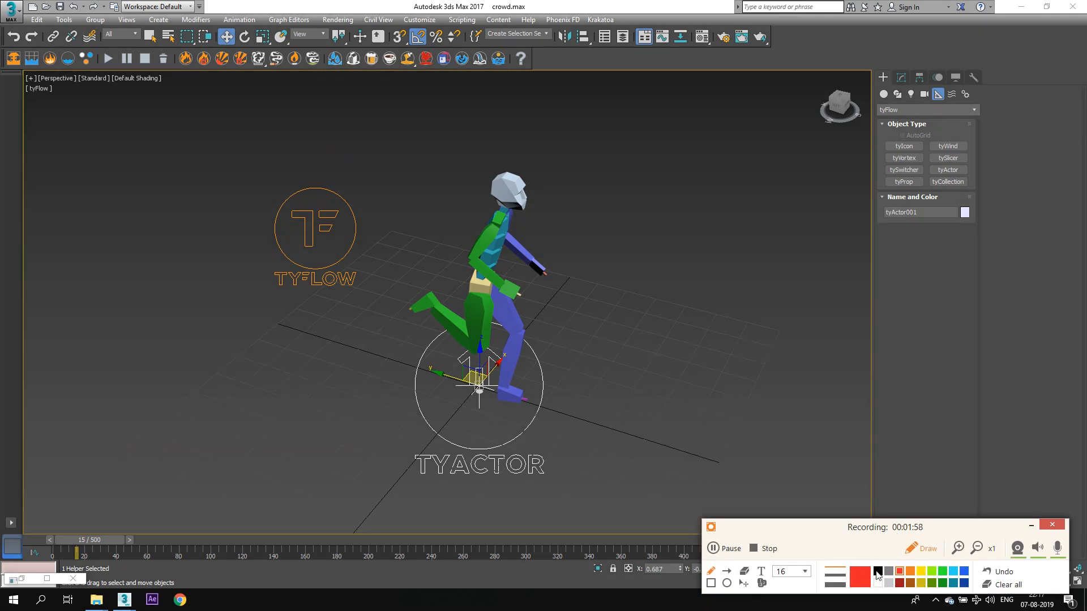
{"action": "mouse_move", "coordinate": [285, 165]}
{"action": "left_mouse_down"}
{"action": "mouse_move", "coordinate": [291, 284]}
{"action": "mouse_move", "coordinate": [326, 384]}
{"action": "mouse_move", "coordinate": [515, 376]}
{"action": "mouse_move", "coordinate": [527, 160]}
{"action": "mouse_move", "coordinate": [287, 162]}
{"action": "mouse_move", "coordinate": [390, 203]}
{"action": "left_mouse_up"}
{"action": "left_click_drag", "start_coordinate": [368, 167], "coordinate": [309, 181]}
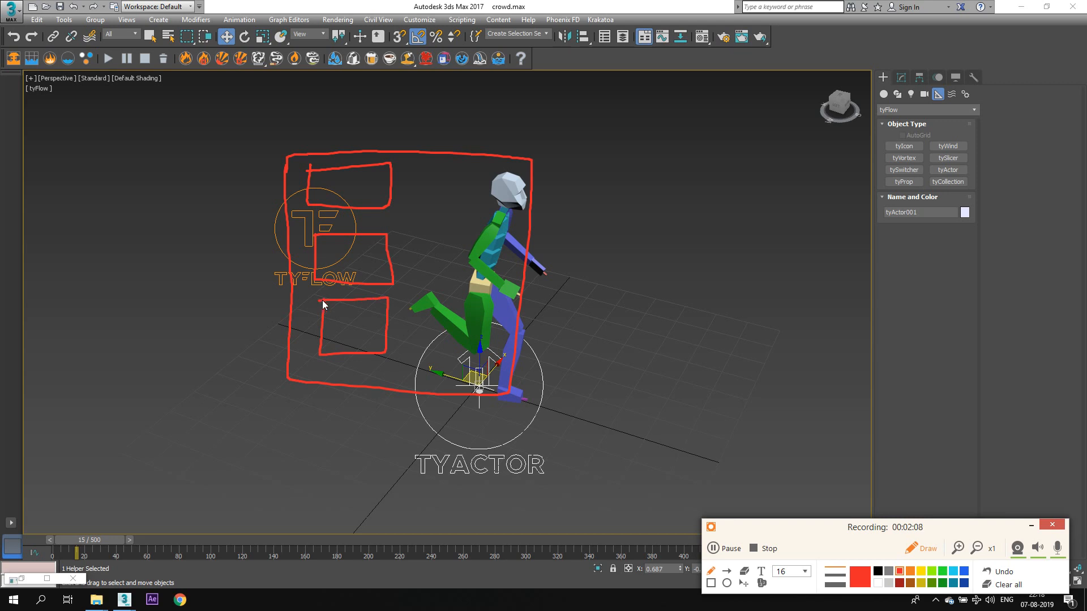
{"action": "left_click_drag", "start_coordinate": [432, 307], "coordinate": [412, 348]}
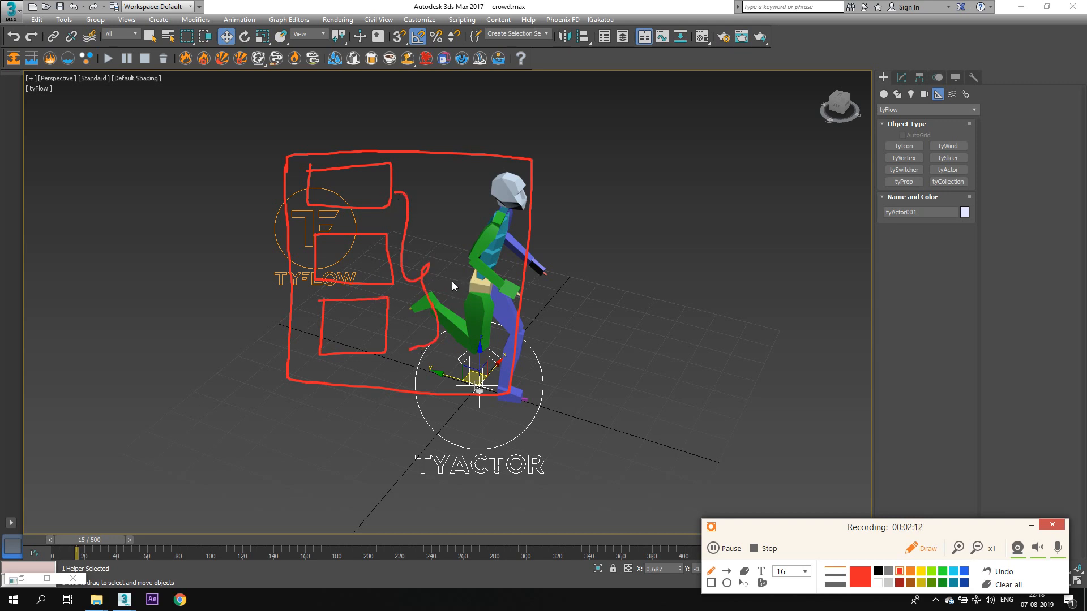
{"action": "left_click_drag", "start_coordinate": [446, 279], "coordinate": [598, 275]}
{"action": "mouse_move", "coordinate": [708, 168]}
{"action": "left_mouse_down"}
{"action": "mouse_move", "coordinate": [684, 218]}
{"action": "mouse_move", "coordinate": [677, 375]}
{"action": "mouse_move", "coordinate": [798, 378]}
{"action": "mouse_move", "coordinate": [801, 228]}
{"action": "mouse_move", "coordinate": [722, 169]}
{"action": "left_mouse_up"}
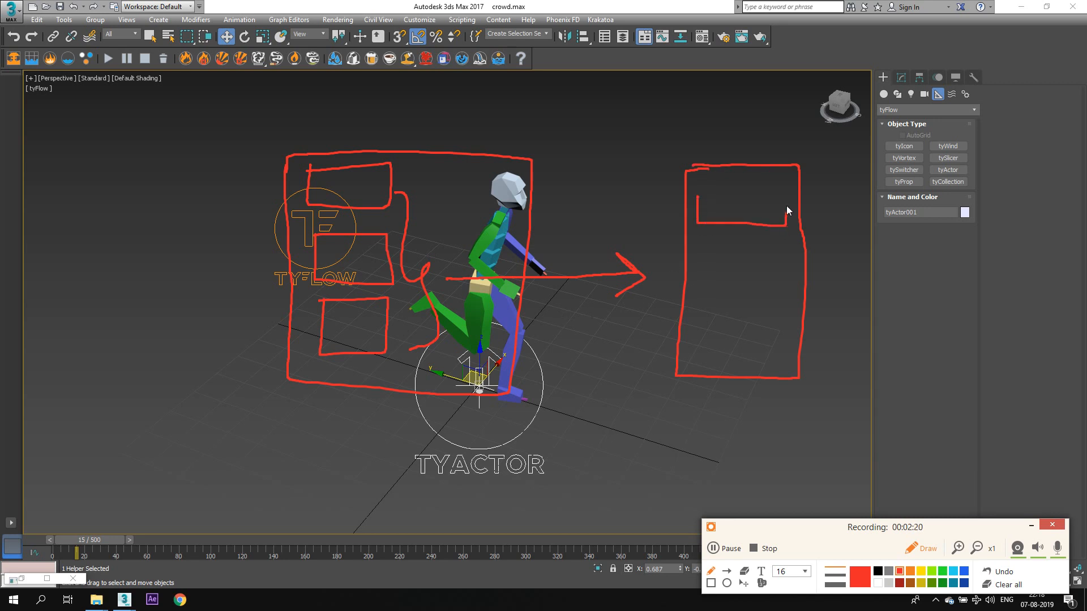
{"action": "mouse_move", "coordinate": [702, 245]}
{"action": "left_mouse_down"}
{"action": "mouse_move", "coordinate": [702, 256]}
{"action": "mouse_move", "coordinate": [769, 277]}
{"action": "mouse_move", "coordinate": [691, 248]}
{"action": "left_mouse_up"}
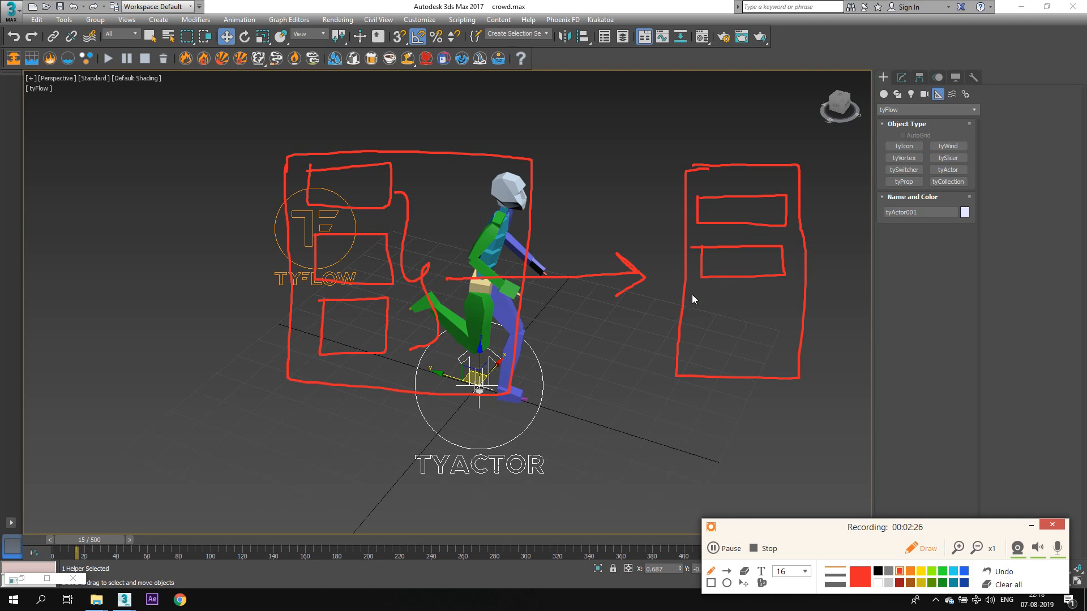
Step: Clear the red screen annotations, leave drawing mode, and minimize the screen recorder
{"action": "left_click", "coordinate": [1003, 585]}
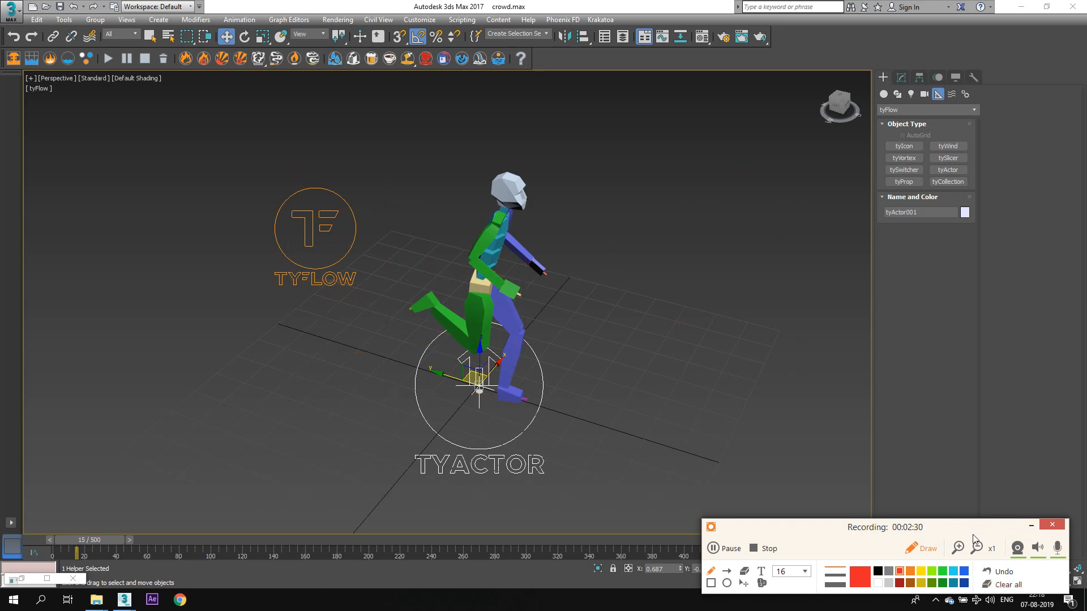
{"action": "left_click", "coordinate": [925, 549]}
{"action": "left_click", "coordinate": [1030, 526]}
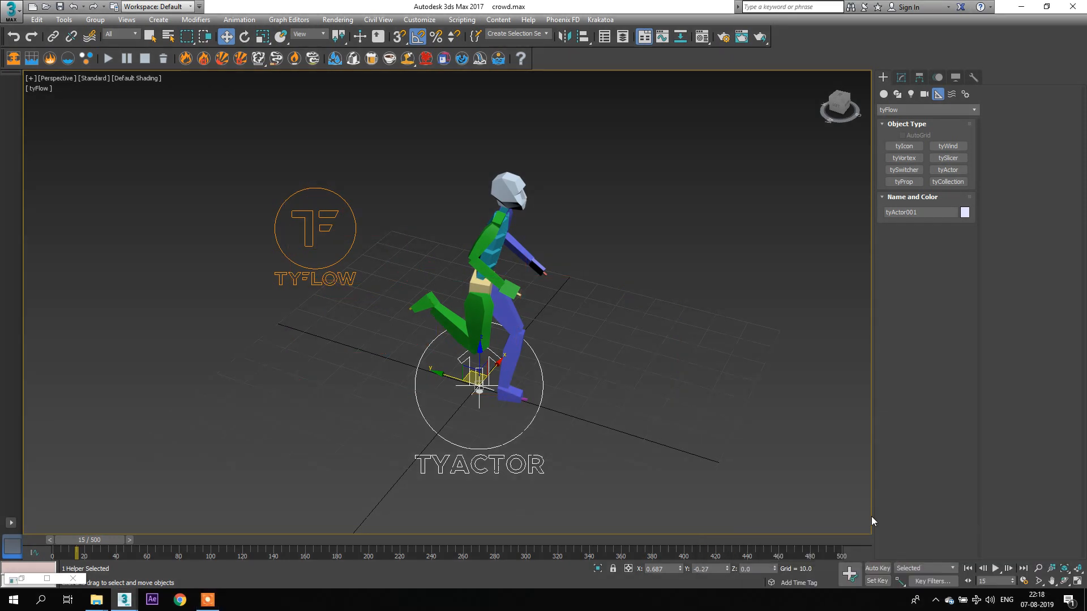
Step: Move the tyActor helper away from the biped's feet along the X axis, to about X -46
{"action": "scroll", "coordinate": [473, 374], "scroll_direction": "down", "scroll_amount": 3}
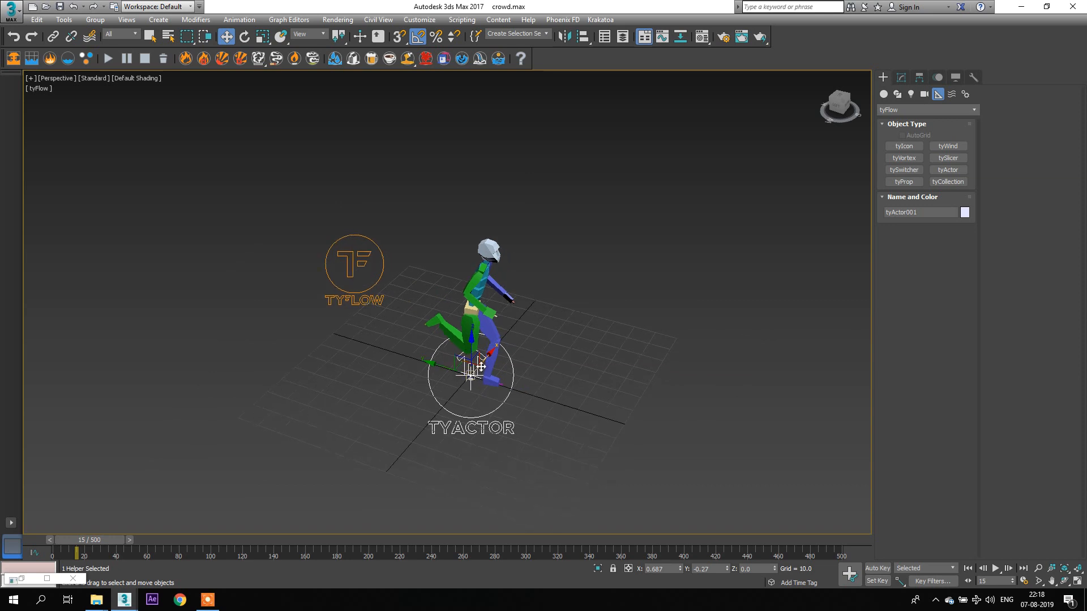
{"action": "left_click_drag", "start_coordinate": [472, 374], "coordinate": [428, 421]}
{"action": "scroll", "coordinate": [447, 312], "scroll_direction": "down", "scroll_amount": 3}
{"action": "scroll", "coordinate": [433, 379], "scroll_direction": "up", "scroll_amount": 3}
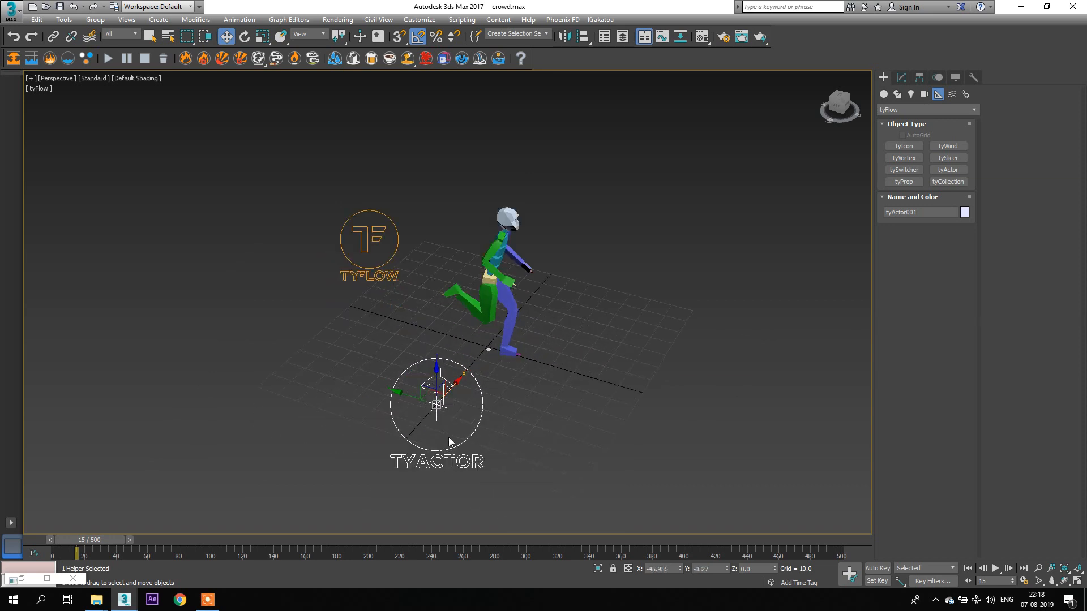
Step: Open the tyActor's parameters and bring up the by-name object list for picking its actor rig nodes
{"action": "left_click", "coordinate": [903, 77]}
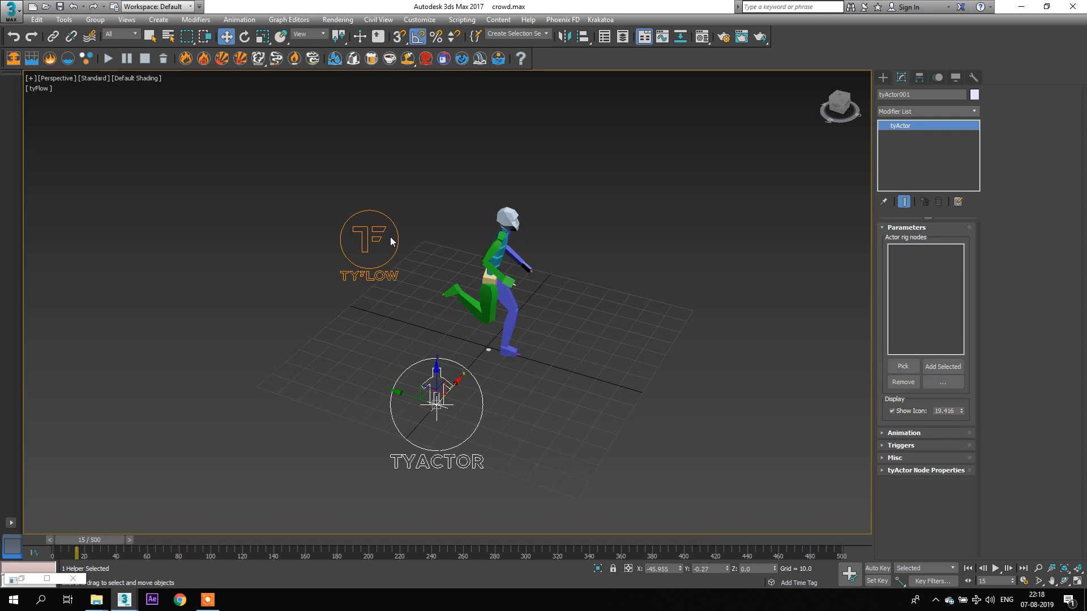
{"action": "scroll", "coordinate": [480, 237], "scroll_direction": "up", "scroll_amount": 2}
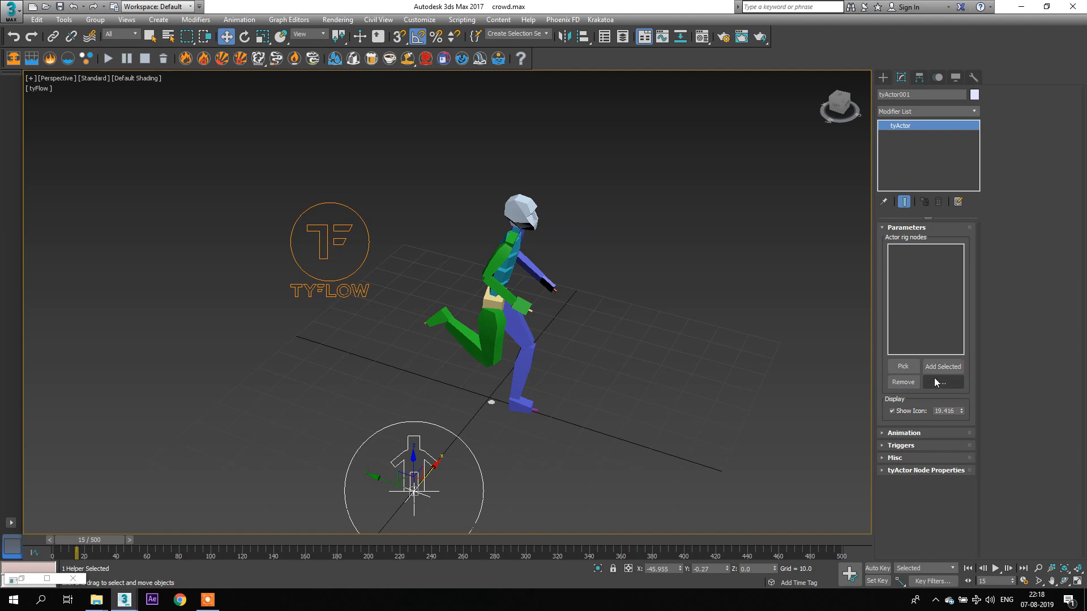
{"action": "left_click", "coordinate": [904, 365]}
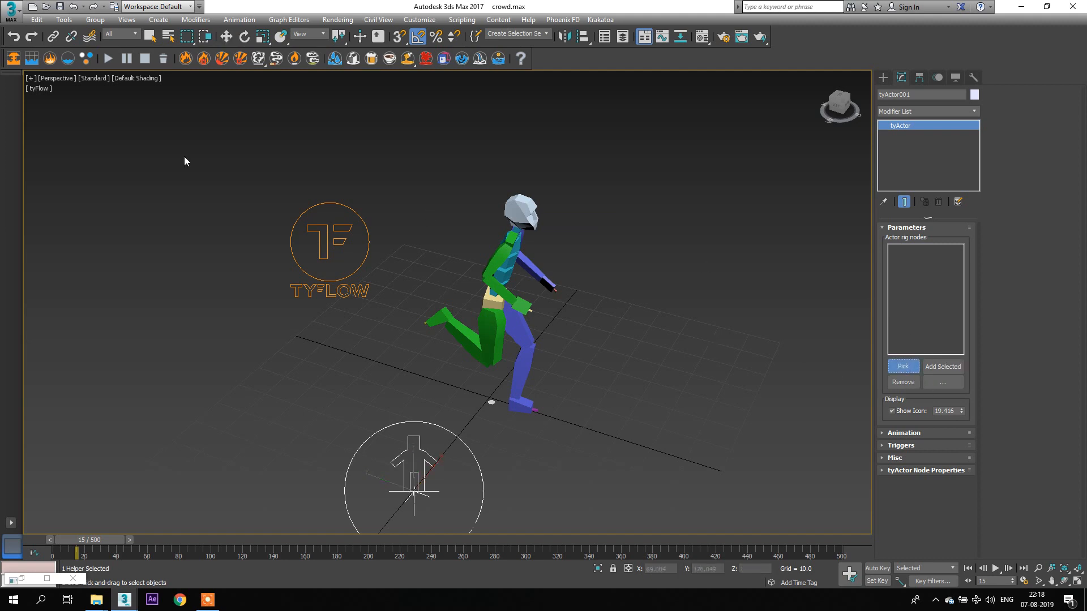
{"action": "left_click", "coordinate": [168, 36]}
{"action": "left_click_drag", "start_coordinate": [165, 11], "coordinate": [223, 82]}
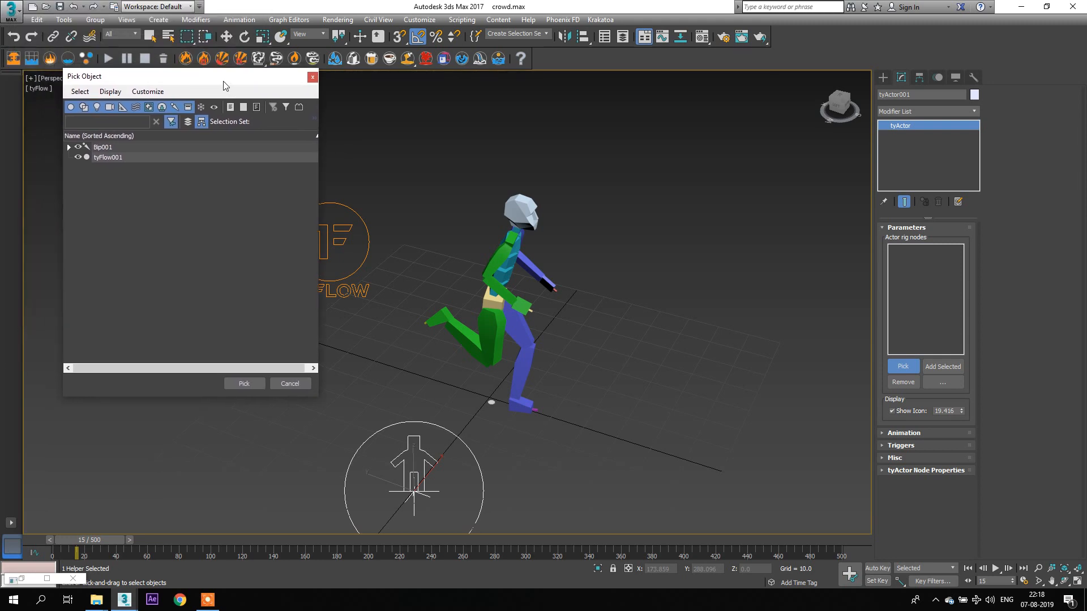
Step: Expand the Bip001 hierarchy through the pelvis and spine down the whole left leg to Bip001 L Toe02
{"action": "left_click", "coordinate": [70, 147]}
{"action": "left_click", "coordinate": [79, 157]}
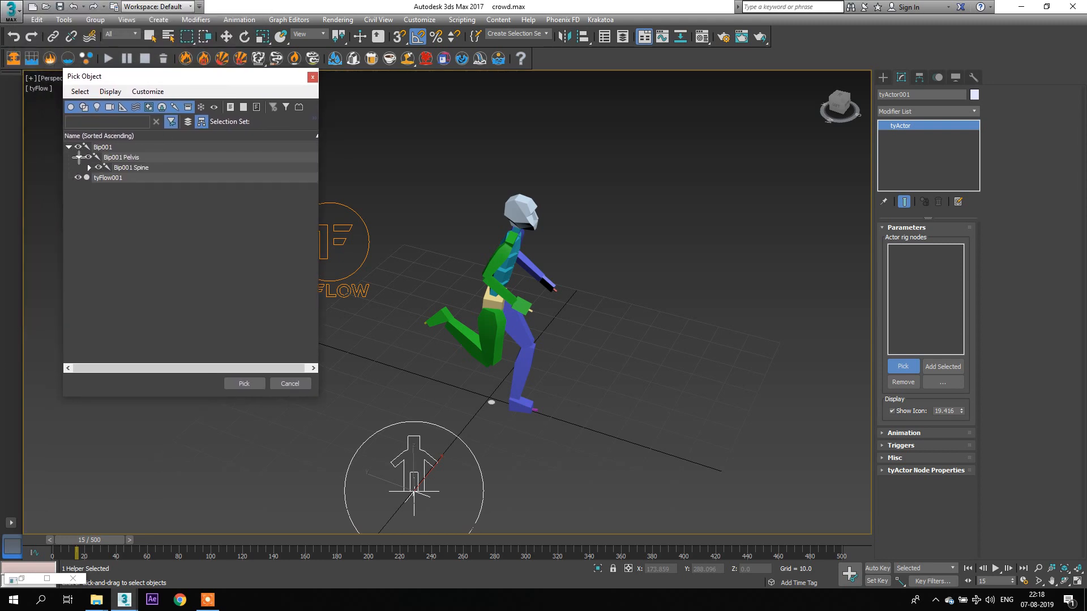
{"action": "left_click", "coordinate": [89, 167]}
{"action": "left_click", "coordinate": [99, 177]}
{"action": "left_click", "coordinate": [109, 188]}
{"action": "left_click", "coordinate": [119, 198]}
{"action": "left_click", "coordinate": [130, 208]}
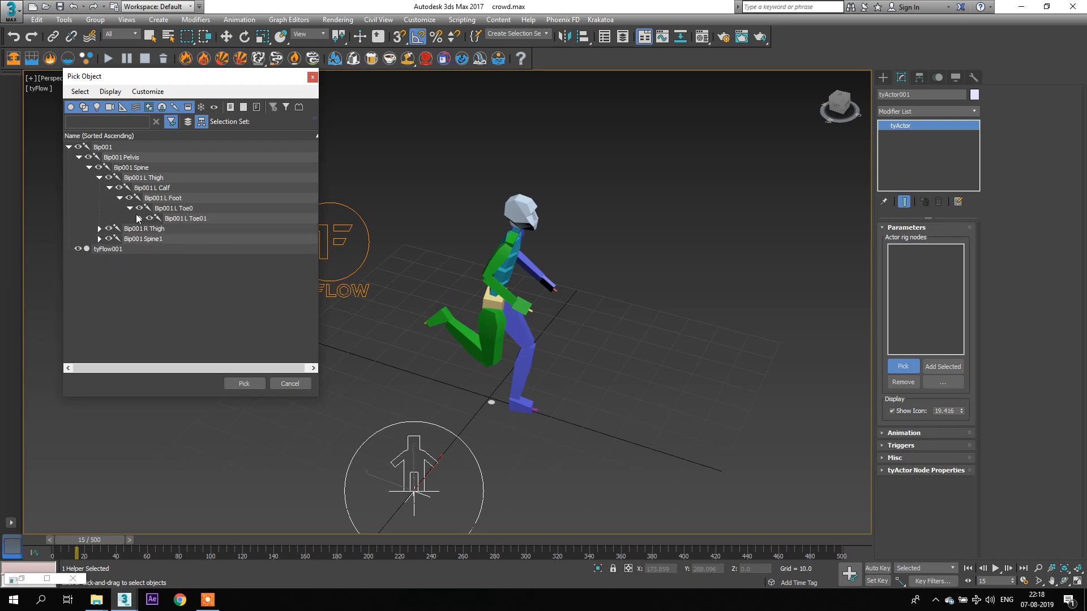
{"action": "left_click", "coordinate": [140, 218]}
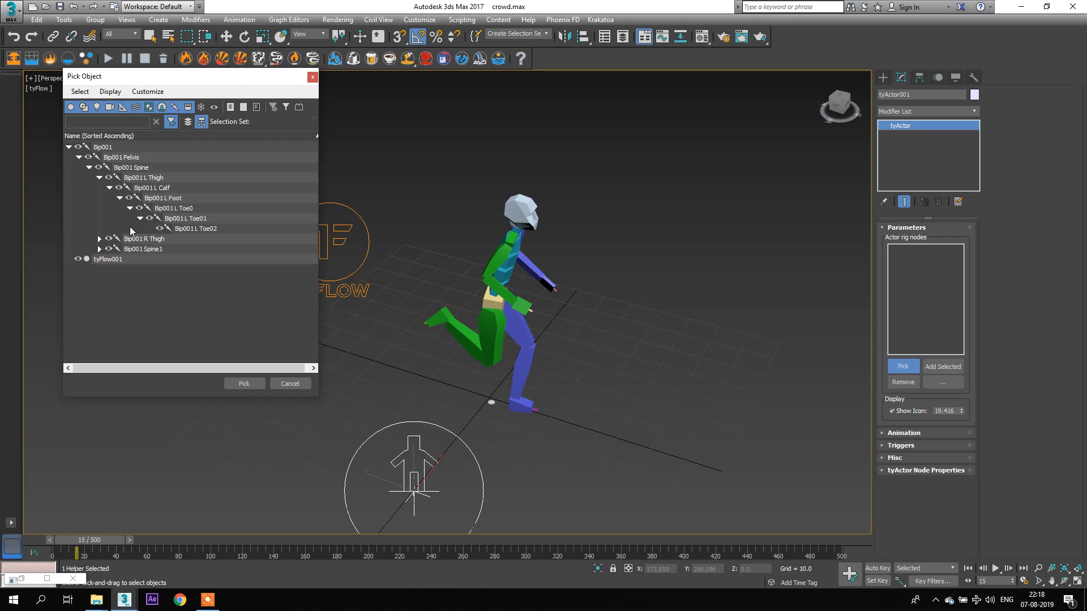
Step: Expand the right leg branch from Bip001 R Thigh down to Bip001 R Toe02
{"action": "left_click", "coordinate": [99, 239]}
{"action": "left_click", "coordinate": [109, 249]}
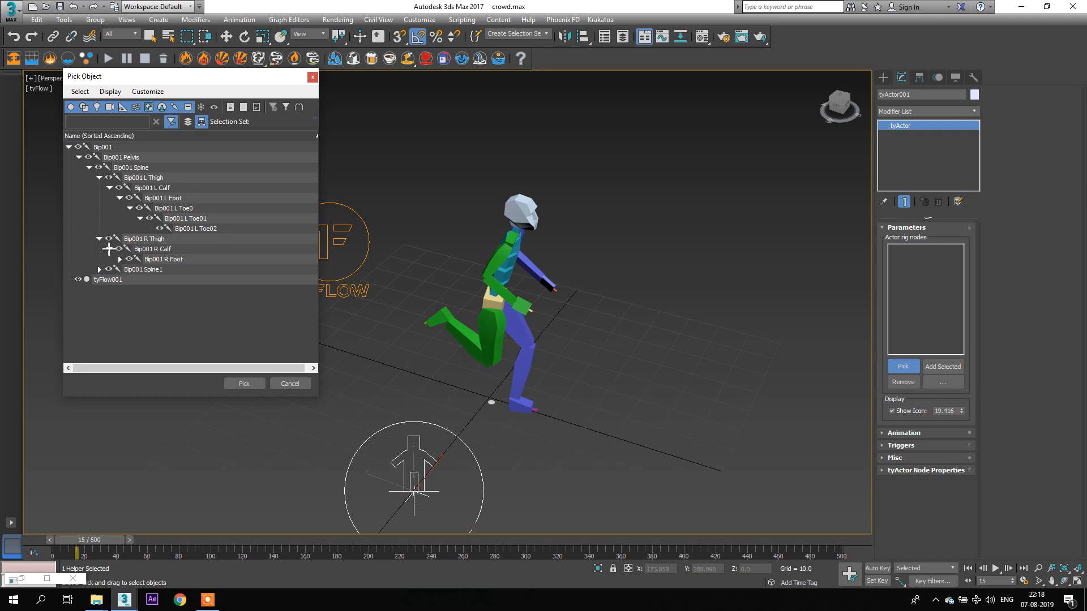
{"action": "left_click", "coordinate": [119, 259]}
{"action": "left_click", "coordinate": [130, 270]}
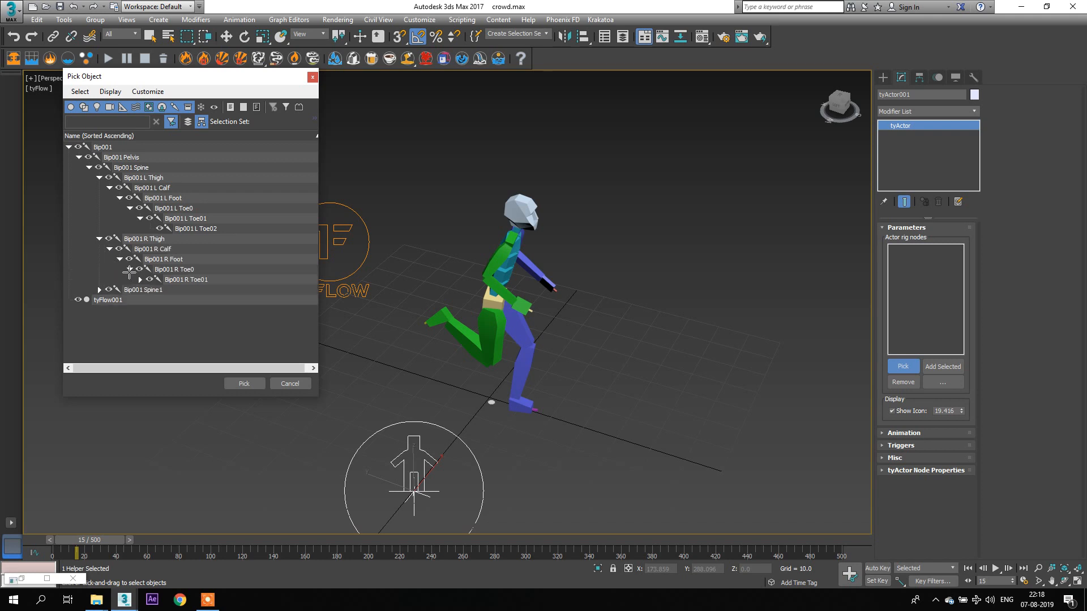
{"action": "left_click", "coordinate": [140, 279]}
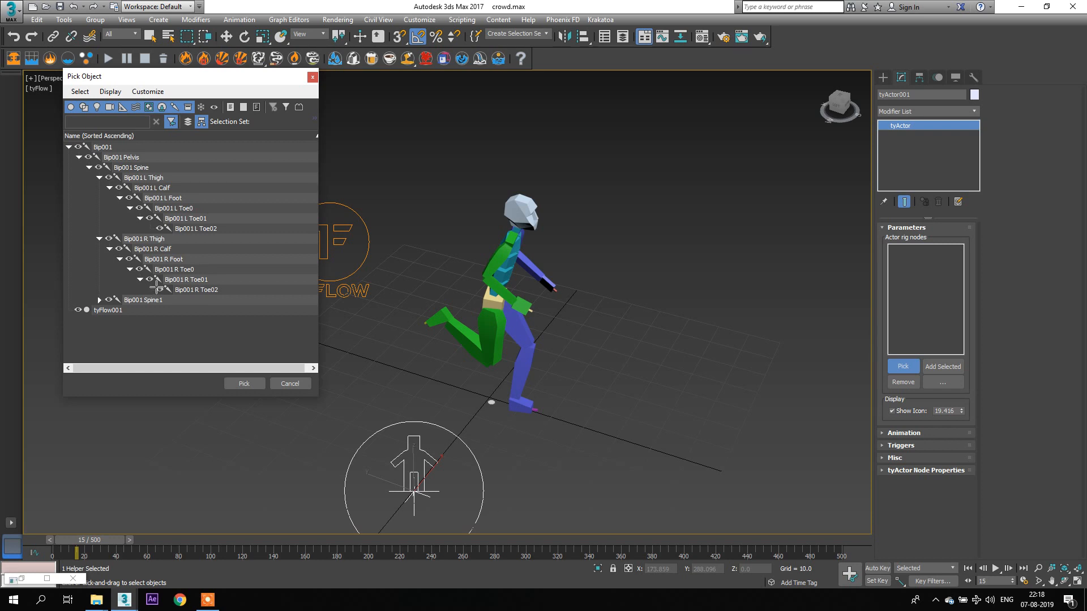
Step: Expand the Bip001 Spine1 branch through the neck and the left arm to Bip001 L Finger0
{"action": "left_click", "coordinate": [99, 300]}
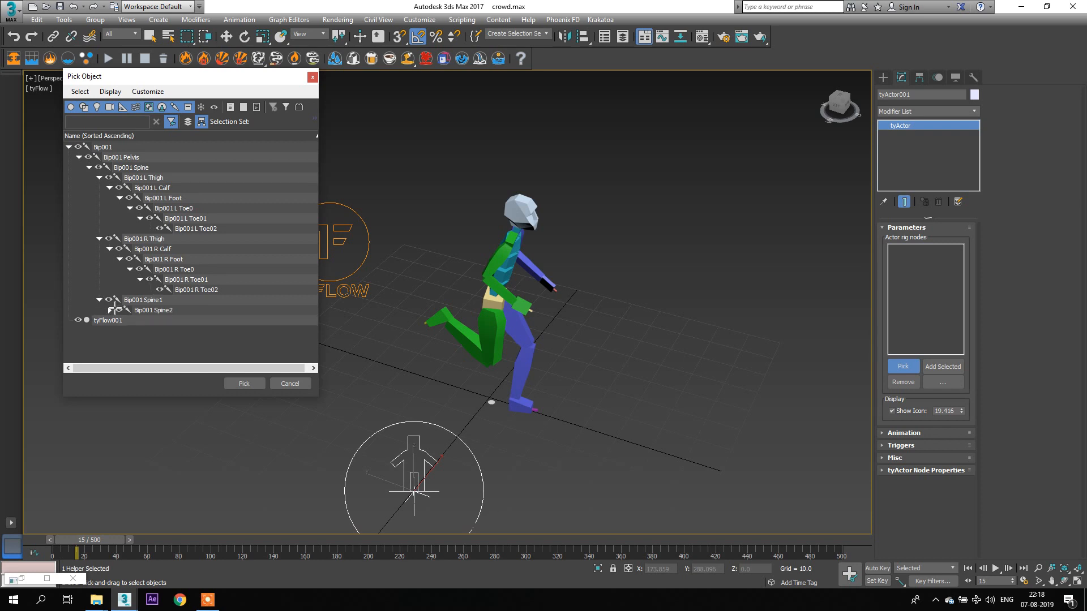
{"action": "left_click", "coordinate": [109, 310]}
{"action": "left_click", "coordinate": [120, 320]}
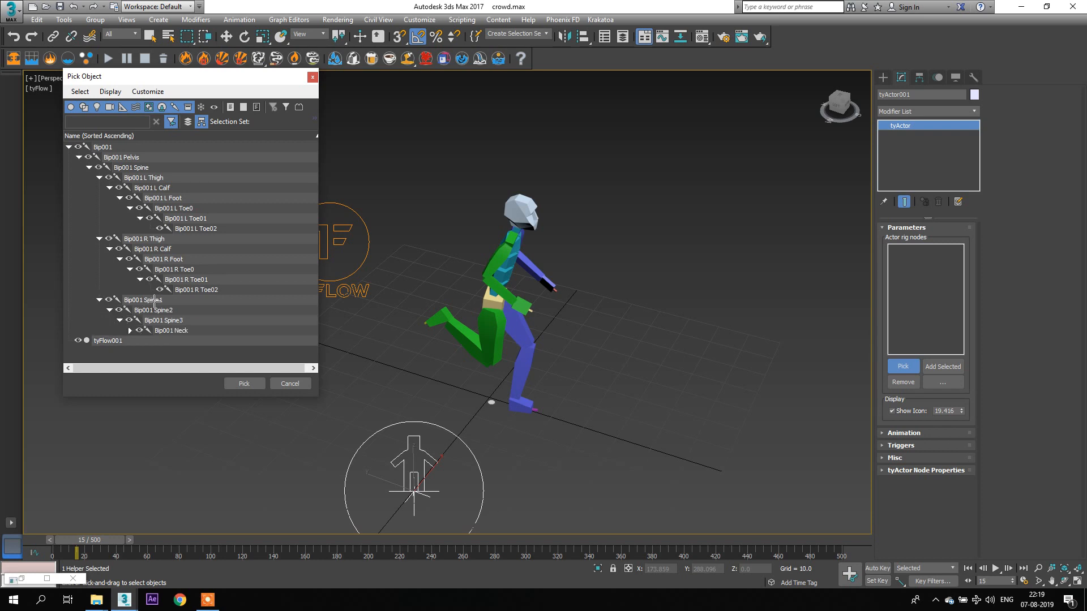
{"action": "left_click", "coordinate": [129, 330]}
{"action": "left_click", "coordinate": [139, 331]}
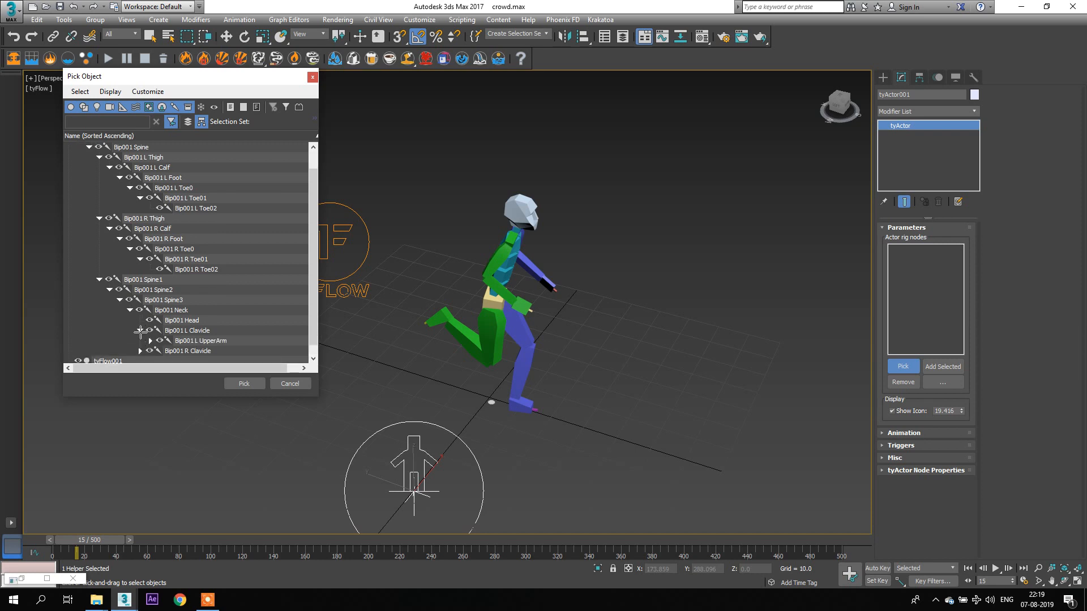
{"action": "left_click", "coordinate": [151, 330]}
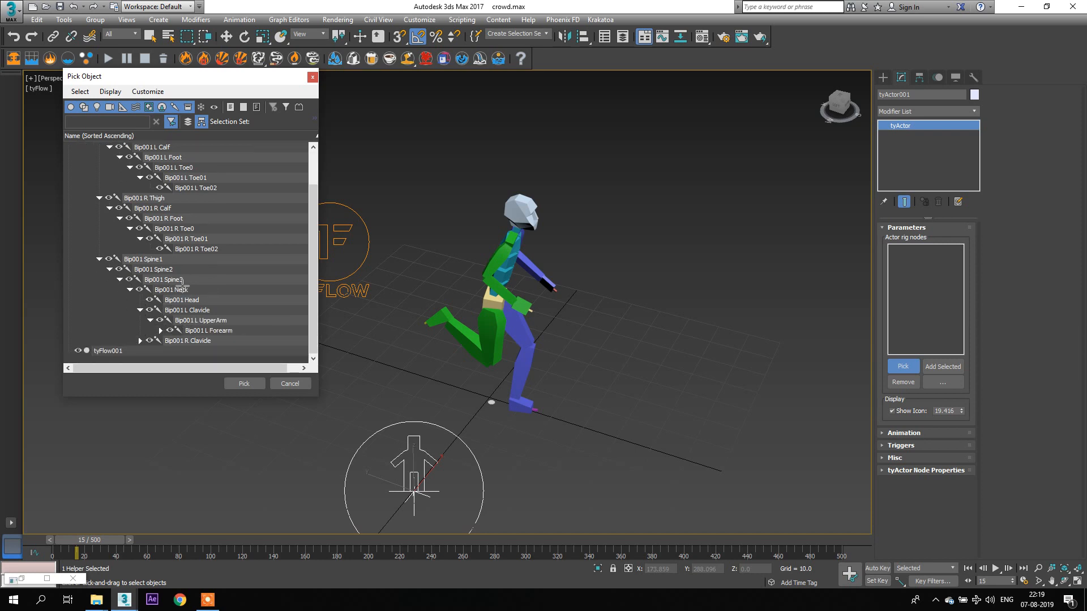
{"action": "left_click", "coordinate": [160, 330]}
{"action": "left_click", "coordinate": [170, 330]}
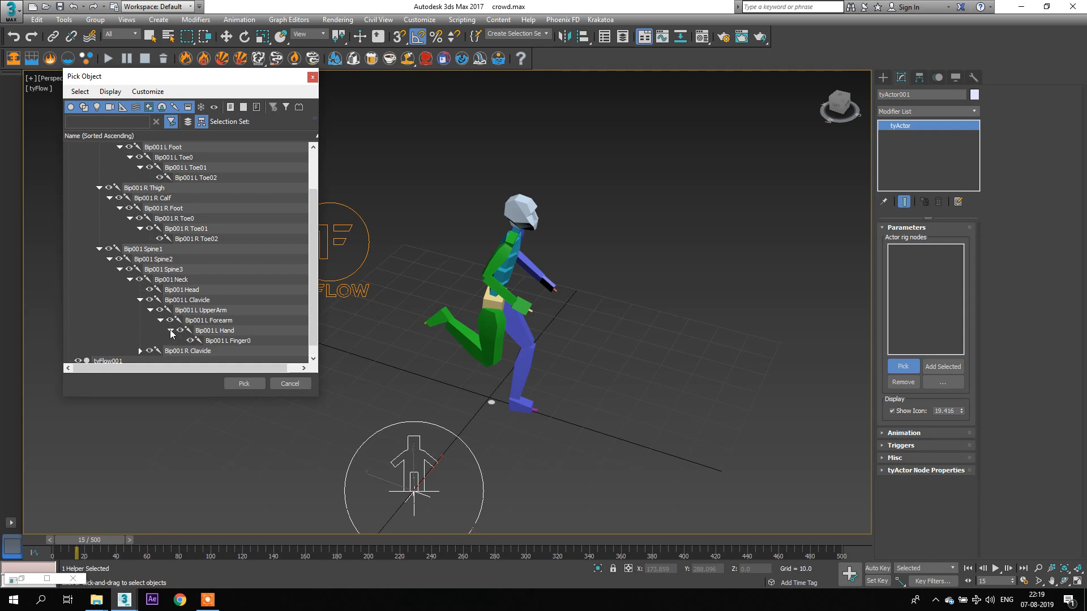
Step: Expand the right arm branch from the Bip001 right clavicle down to Bip001 R Finger0
{"action": "left_click", "coordinate": [140, 340]}
{"action": "left_click", "coordinate": [150, 340]}
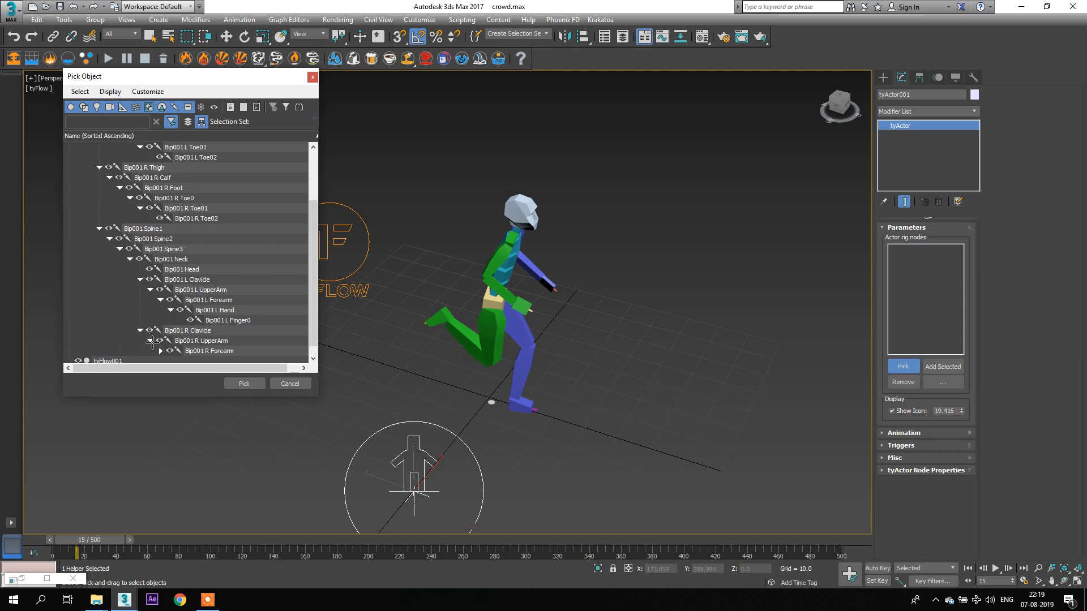
{"action": "left_click", "coordinate": [160, 341]}
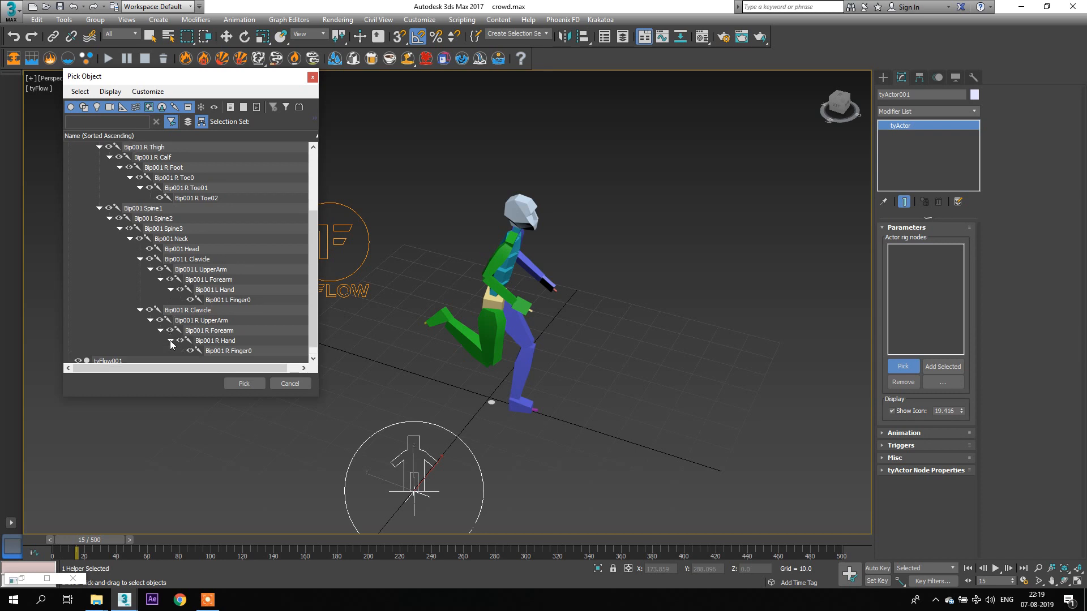
{"action": "left_click", "coordinate": [170, 341]}
{"action": "left_click", "coordinate": [209, 340]}
Step: Select Bip001 with all its child bones and pick them as the tyActor's rig nodes
{"action": "scroll", "coordinate": [150, 206], "scroll_direction": "up", "scroll_amount": 4}
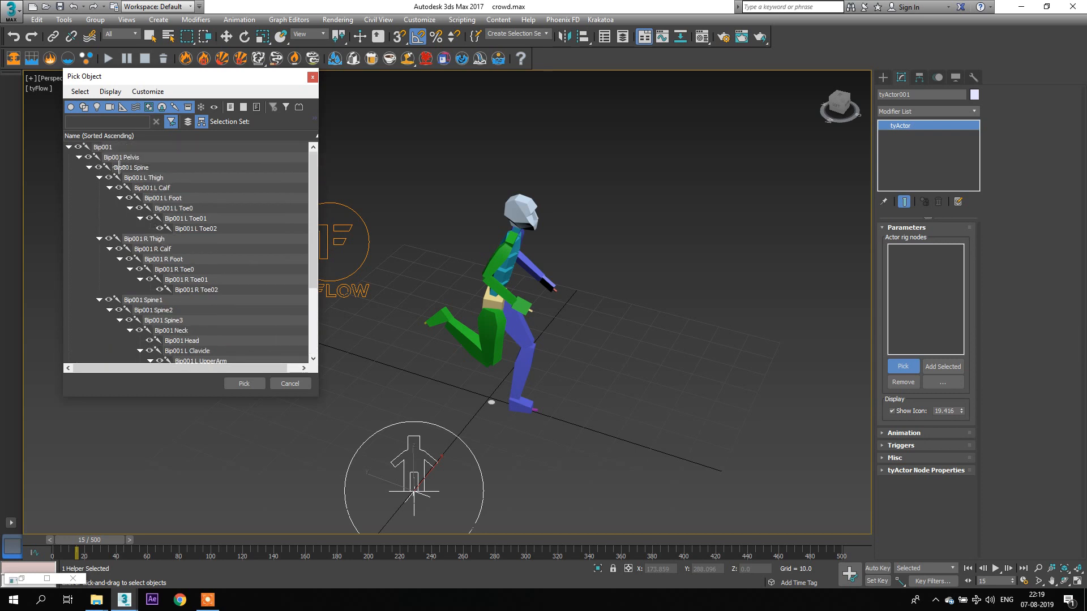
{"action": "double_click", "coordinate": [103, 147]}
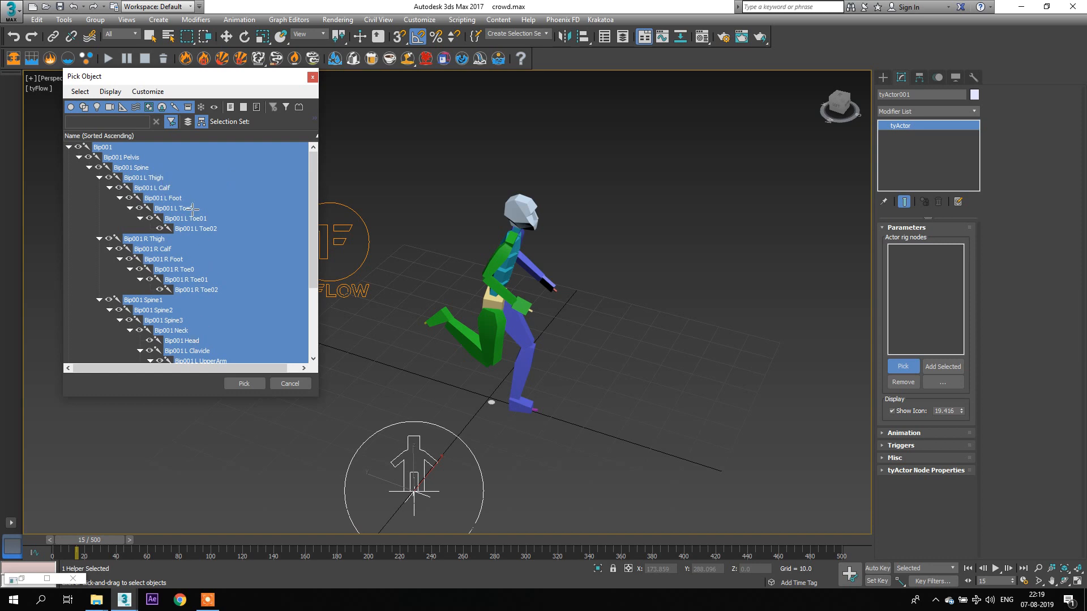
{"action": "scroll", "coordinate": [196, 270], "scroll_direction": "down", "scroll_amount": 3}
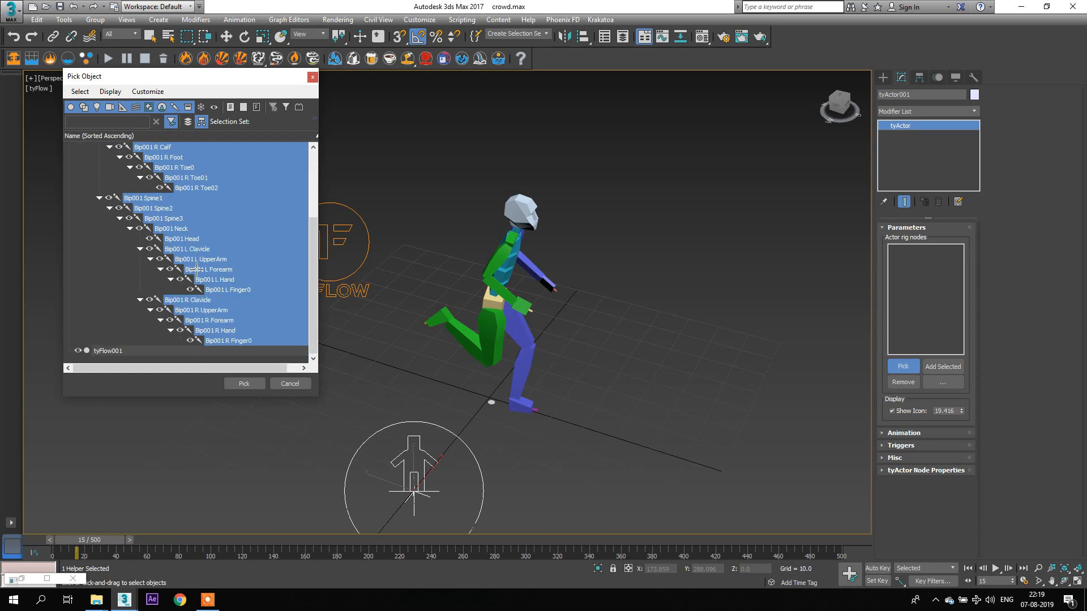
{"action": "scroll", "coordinate": [195, 269], "scroll_direction": "up", "scroll_amount": 3}
{"action": "scroll", "coordinate": [209, 291], "scroll_direction": "down", "scroll_amount": 3}
{"action": "scroll", "coordinate": [225, 340], "scroll_direction": "up", "scroll_amount": 3}
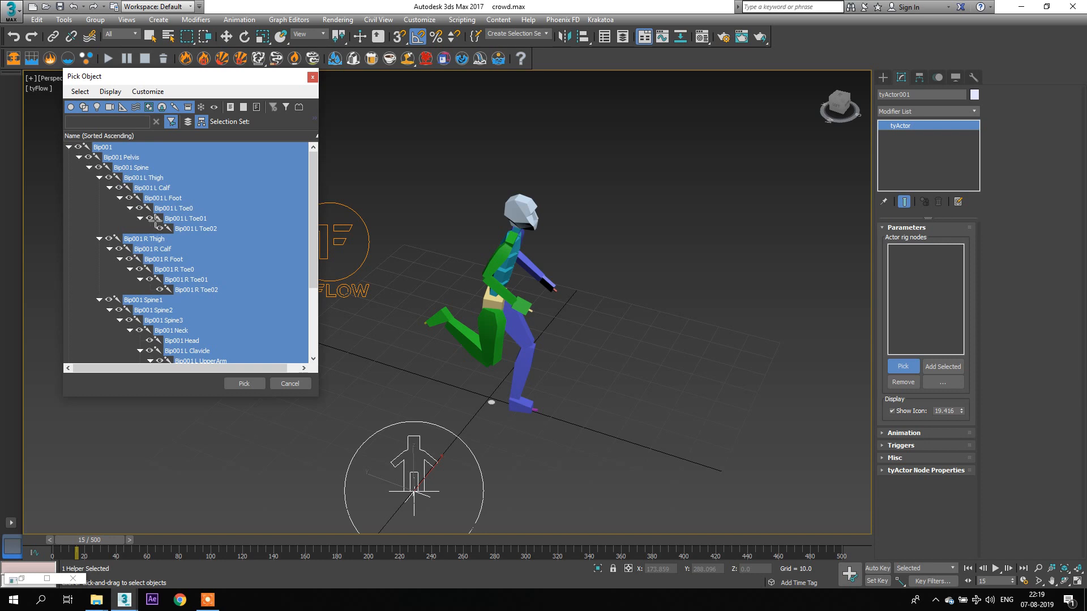
{"action": "scroll", "coordinate": [156, 223], "scroll_direction": "down", "scroll_amount": 3}
{"action": "scroll", "coordinate": [199, 306], "scroll_direction": "up", "scroll_amount": 1}
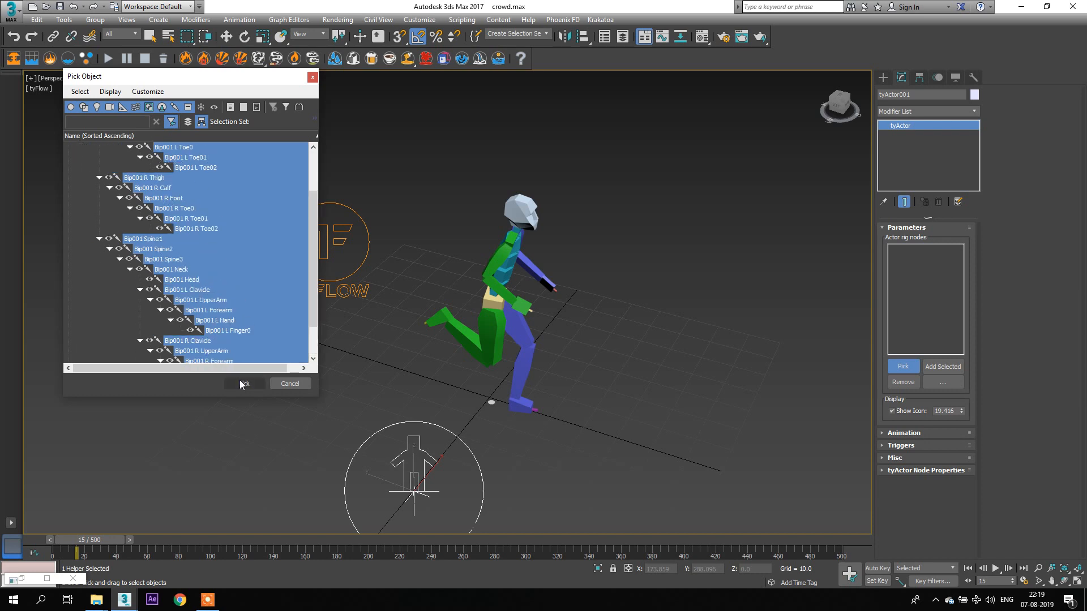
{"action": "scroll", "coordinate": [198, 263], "scroll_direction": "up", "scroll_amount": 2}
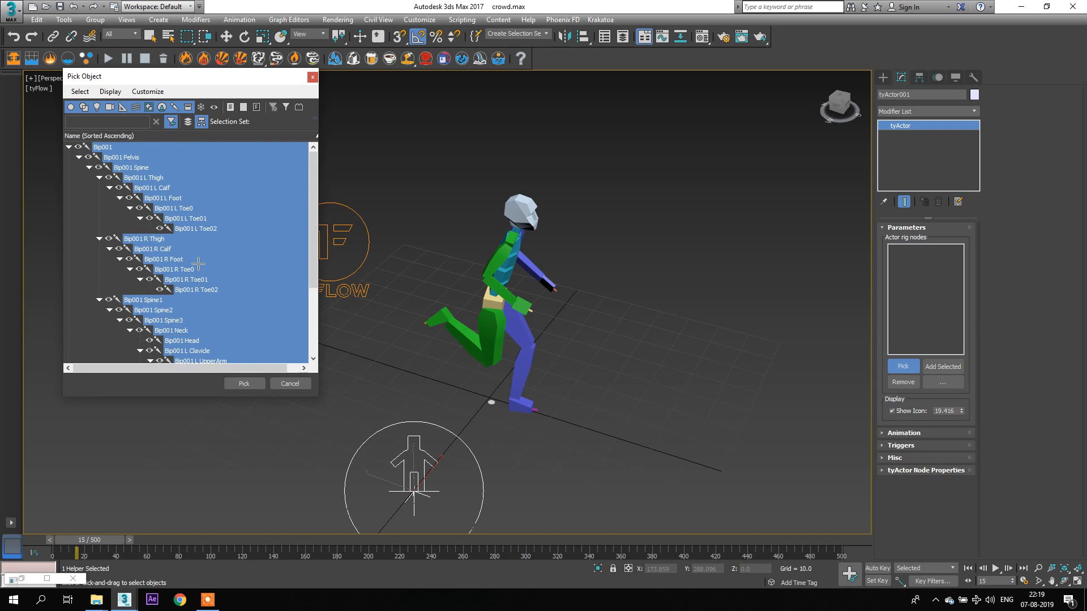
{"action": "left_click", "coordinate": [240, 381]}
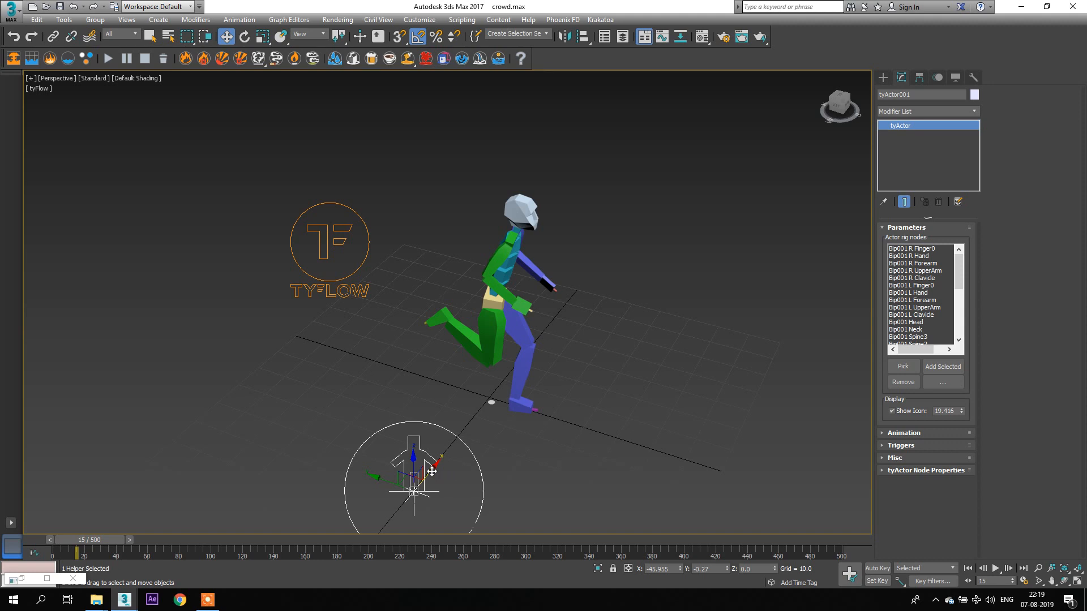
Step: Move the tyActor back to the biped's feet and the tyFlow icon farther away, to about X 58.6, Y 95.7
{"action": "left_click_drag", "start_coordinate": [436, 470], "coordinate": [507, 371]}
{"action": "scroll", "coordinate": [534, 385], "scroll_direction": "down", "scroll_amount": 2}
{"action": "mouse_move", "coordinate": [535, 385]}
{"action": "middle_mouse_down"}
{"action": "mouse_move", "coordinate": [506, 376]}
{"action": "mouse_move", "coordinate": [522, 359]}
{"action": "mouse_move", "coordinate": [527, 366]}
{"action": "middle_mouse_up"}
{"action": "left_click_drag", "start_coordinate": [301, 343], "coordinate": [389, 242]}
{"action": "scroll", "coordinate": [410, 298], "scroll_direction": "down", "scroll_amount": 3}
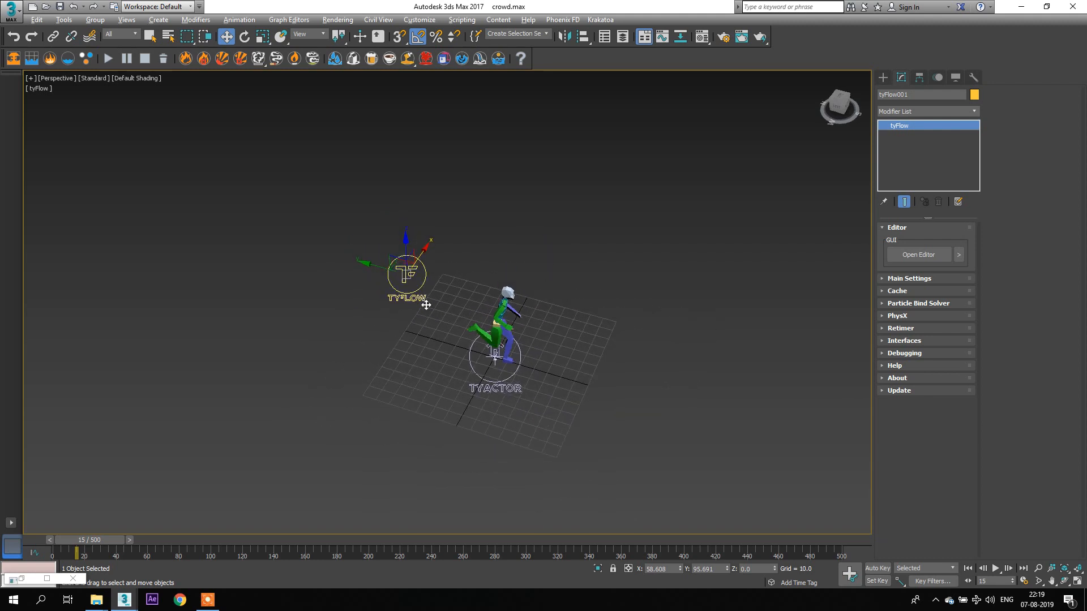
{"action": "middle_click_drag", "start_coordinate": [404, 307], "coordinate": [394, 321], "text": "alt"}
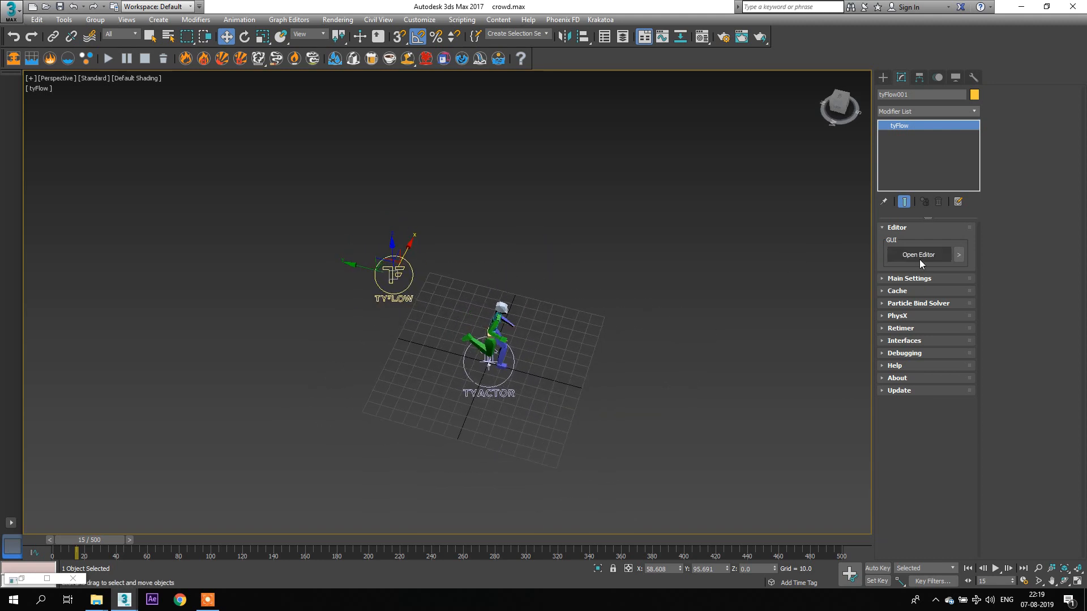
Step: Open the tyFlow editor and create a first event with a Birth operator
{"action": "left_click", "coordinate": [894, 254]}
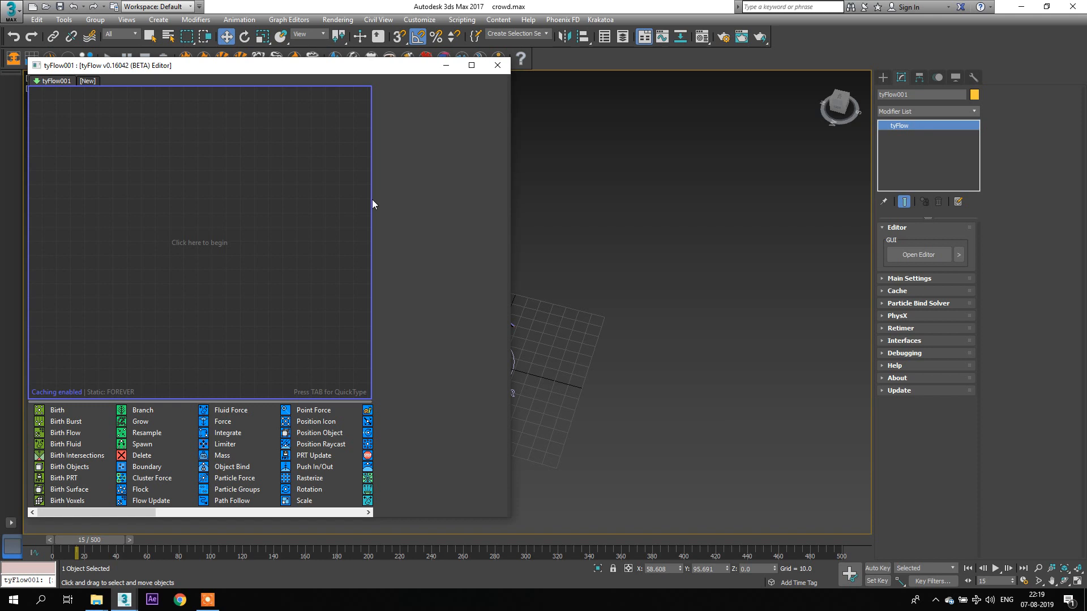
{"action": "middle_click_drag", "start_coordinate": [633, 289], "coordinate": [709, 300]}
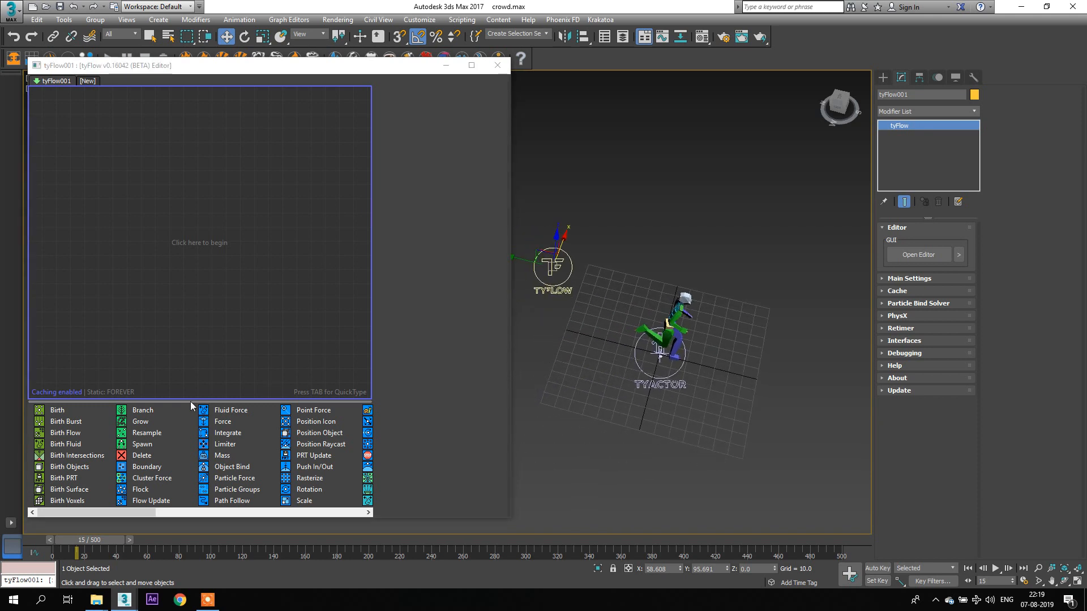
{"action": "left_click_drag", "start_coordinate": [64, 410], "coordinate": [119, 196]}
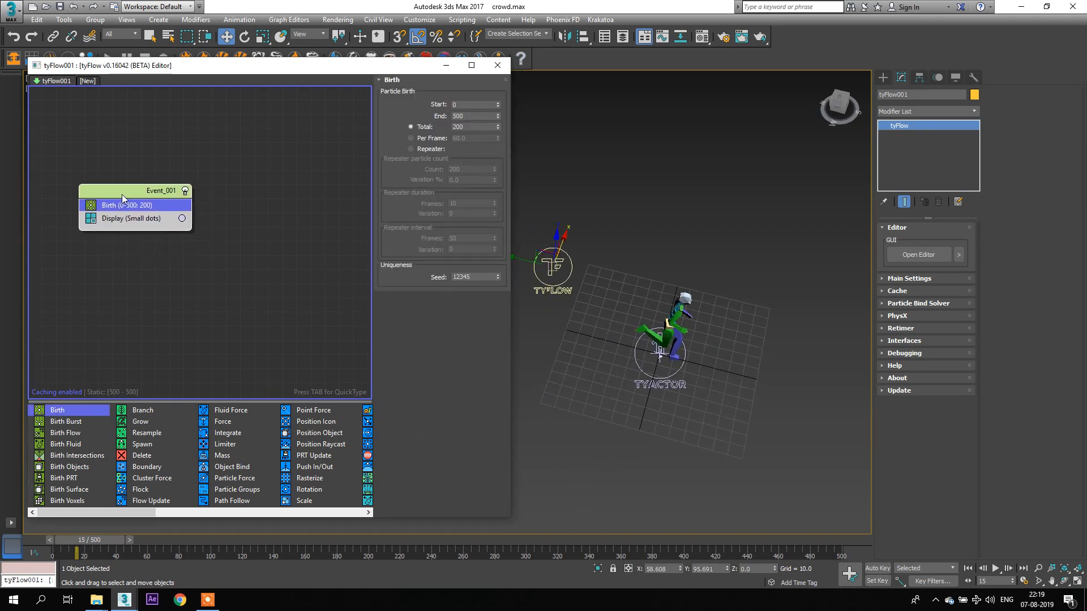
Step: Add a Position Icon operator to the event below Birth
{"action": "key", "text": "Tab"}
{"action": "type", "text": "pos"}
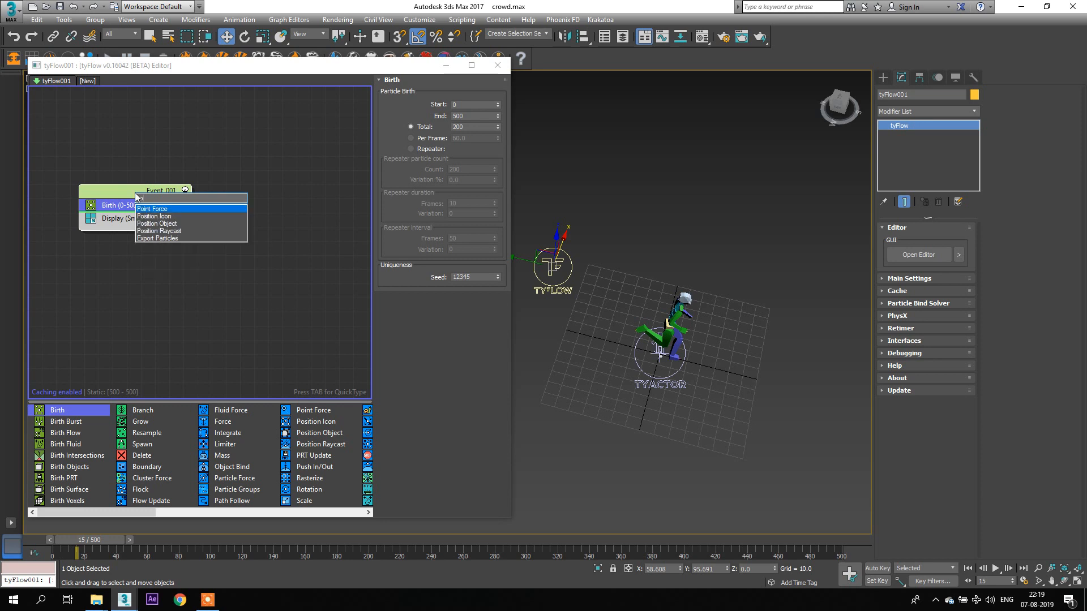
{"action": "left_click", "coordinate": [141, 217]}
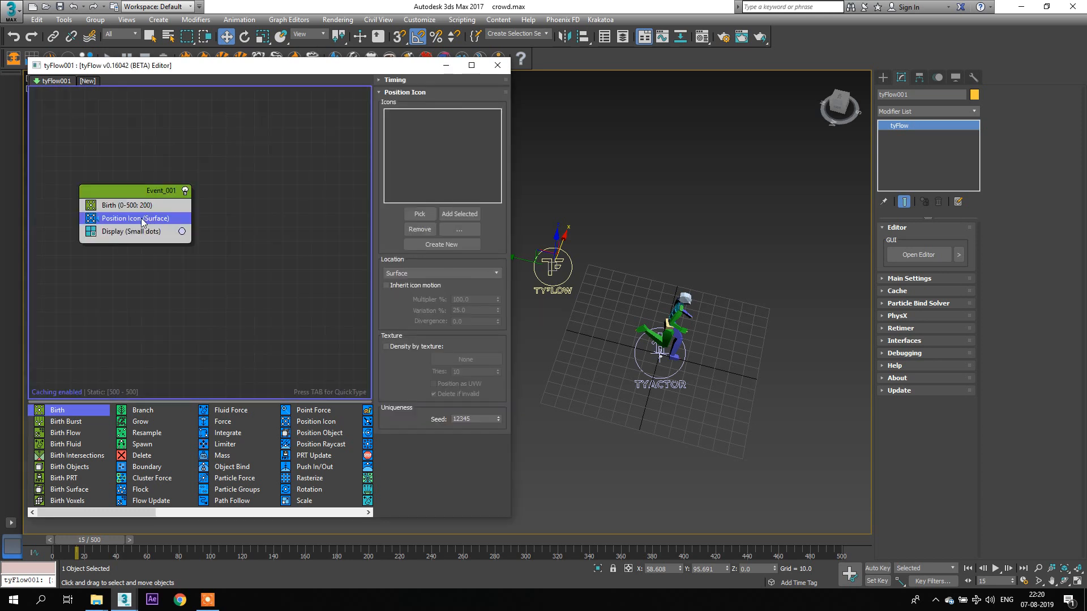
Step: Create a new icon for the Position Icon operator and move the tyFlow icon farther away, to about X 377.8
{"action": "left_click", "coordinate": [432, 245]}
{"action": "middle_click_drag", "start_coordinate": [607, 309], "coordinate": [673, 296]}
{"action": "left_click_drag", "start_coordinate": [694, 333], "coordinate": [546, 296]}
{"action": "middle_click_drag", "start_coordinate": [620, 300], "coordinate": [629, 335]}
{"action": "left_click", "coordinate": [649, 283]}
{"action": "left_click_drag", "start_coordinate": [629, 283], "coordinate": [773, 66]}
{"action": "middle_click_drag", "start_coordinate": [592, 317], "coordinate": [625, 272]}
{"action": "left_click_drag", "start_coordinate": [86, 539], "coordinate": [74, 539]}
Step: Set the Birth operator's end frame to 0 and its total to 1 particle
{"action": "left_click", "coordinate": [160, 206]}
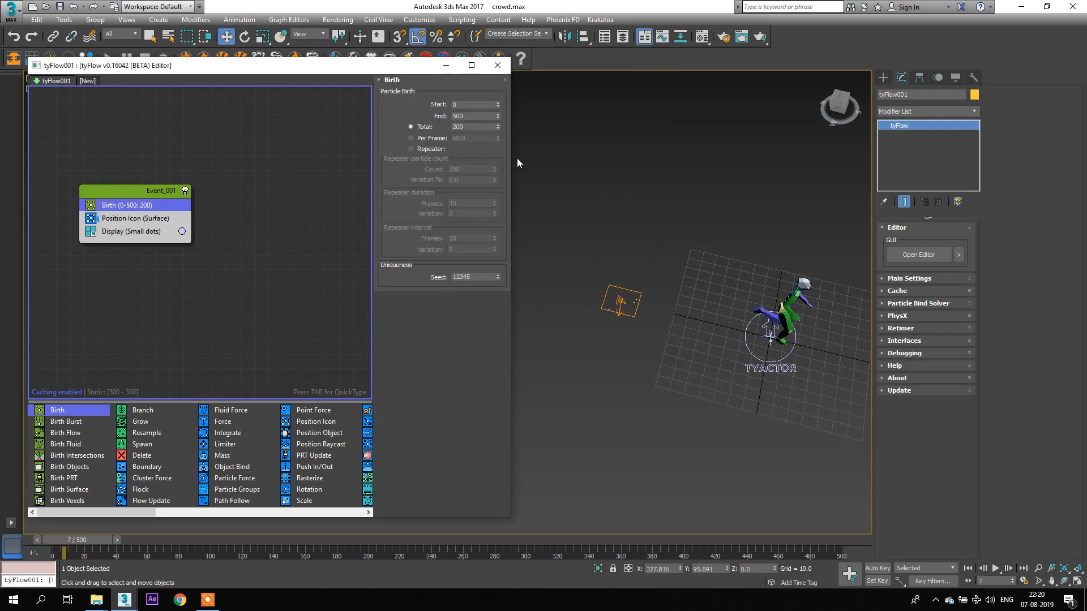
{"action": "right_click", "coordinate": [498, 127]}
{"action": "right_click", "coordinate": [499, 116]}
{"action": "right_click", "coordinate": [499, 114]}
{"action": "scroll", "coordinate": [622, 303], "scroll_direction": "up", "scroll_amount": 4}
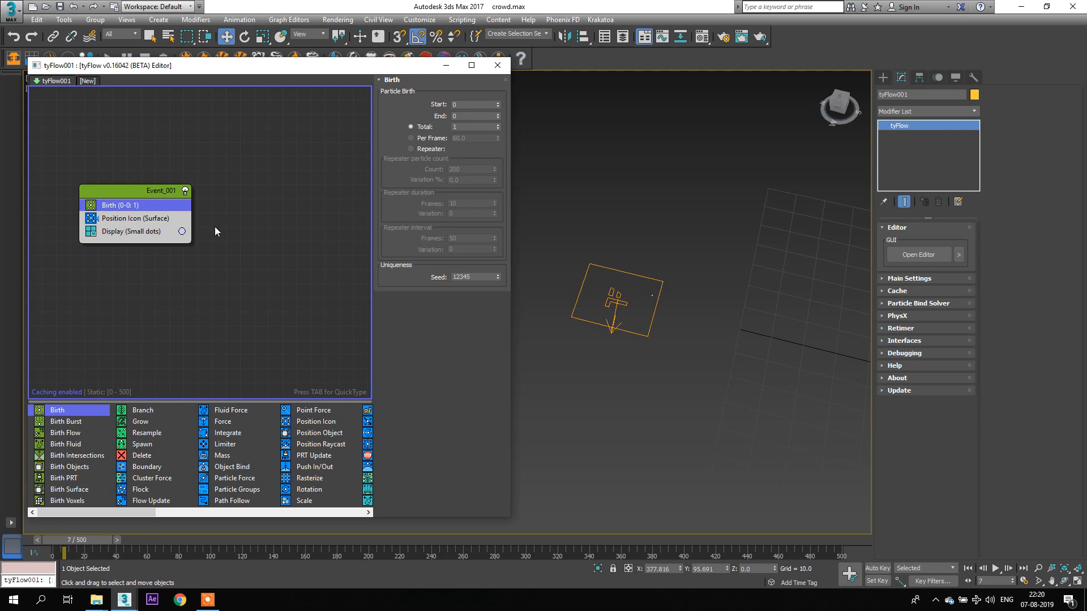
Step: Select the Position Icon's rectangle and scale it up into a large spawning area behind the biped
{"action": "left_click", "coordinate": [619, 300]}
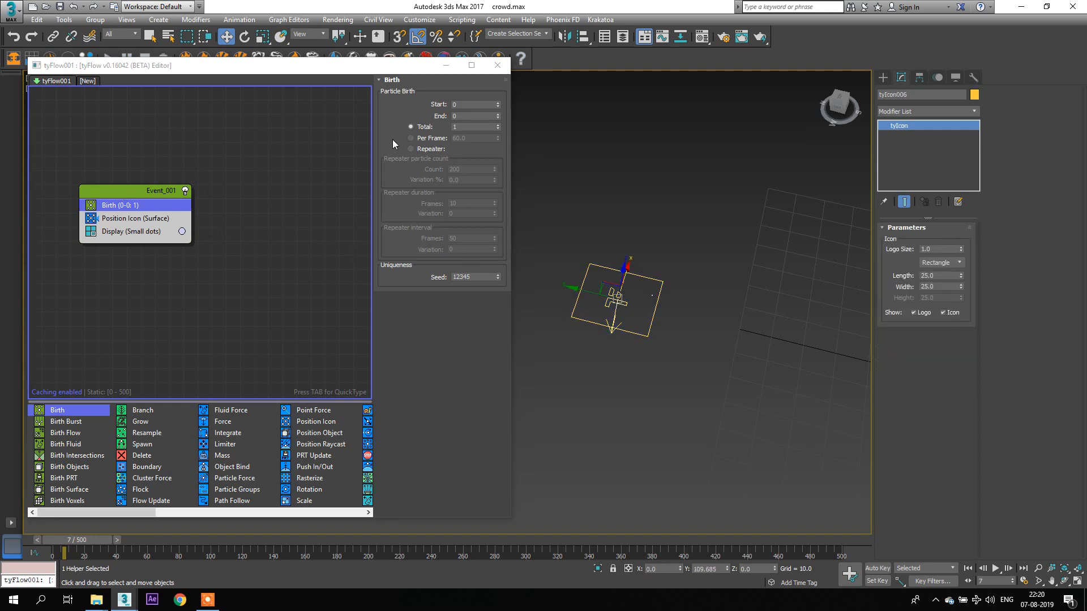
{"action": "key", "text": "r"}
{"action": "scroll", "coordinate": [646, 199], "scroll_direction": "down", "scroll_amount": 4}
{"action": "left_click_drag", "start_coordinate": [624, 274], "coordinate": [563, 443]}
{"action": "left_click_drag", "start_coordinate": [681, 253], "coordinate": [778, 275]}
{"action": "left_click_drag", "start_coordinate": [623, 275], "coordinate": [607, 324]}
{"action": "left_click_drag", "start_coordinate": [681, 253], "coordinate": [701, 260]}
{"action": "middle_click_drag", "start_coordinate": [702, 260], "coordinate": [656, 278], "text": "alt"}
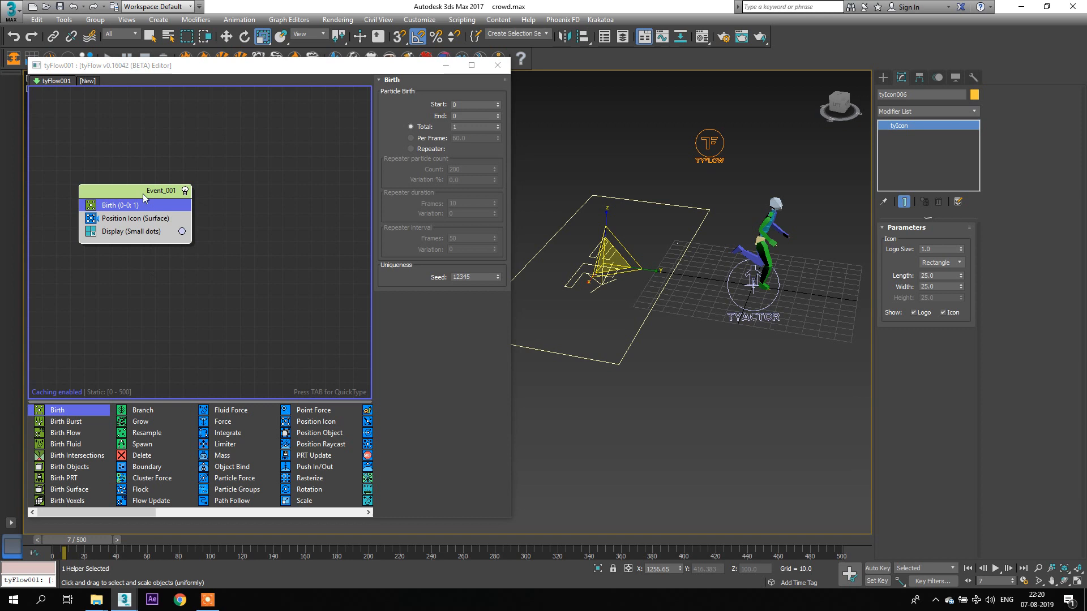
{"action": "key", "text": "Tab"}
{"action": "left_click", "coordinate": [216, 139]}
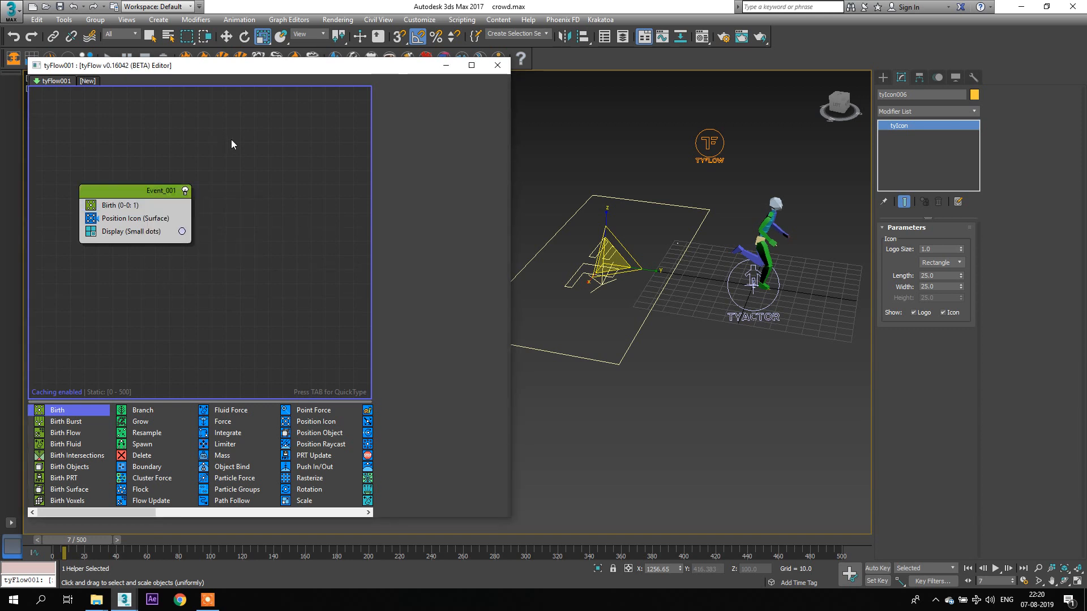
{"action": "left_click", "coordinate": [226, 36]}
{"action": "middle_click_drag", "start_coordinate": [691, 236], "coordinate": [674, 305]}
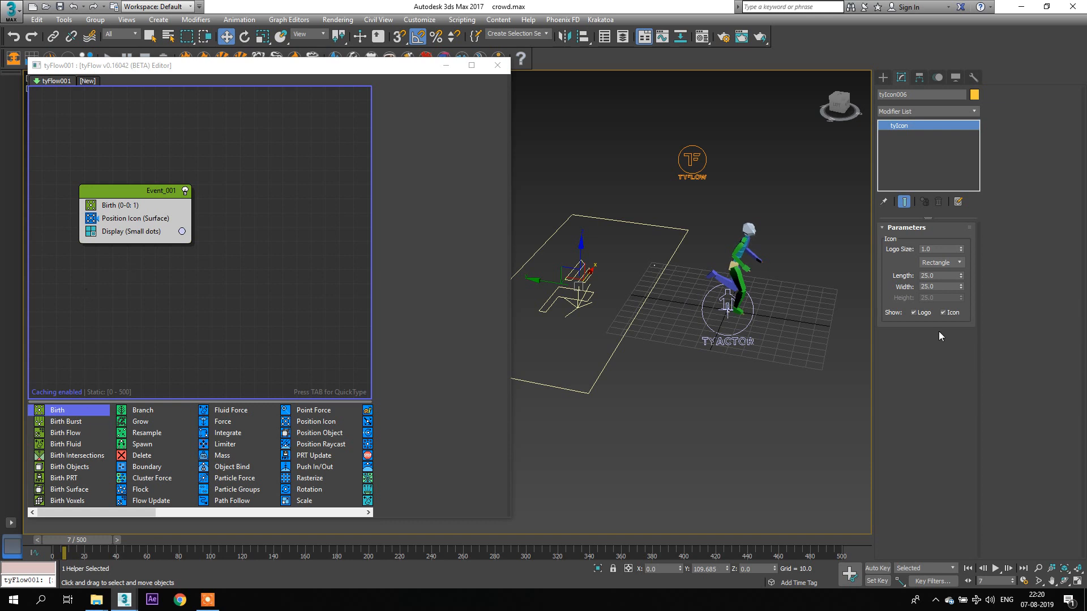
Step: Add an Actor operator to the event below Birth and assign tyActor001 as its actor object
{"action": "left_click", "coordinate": [114, 185]}
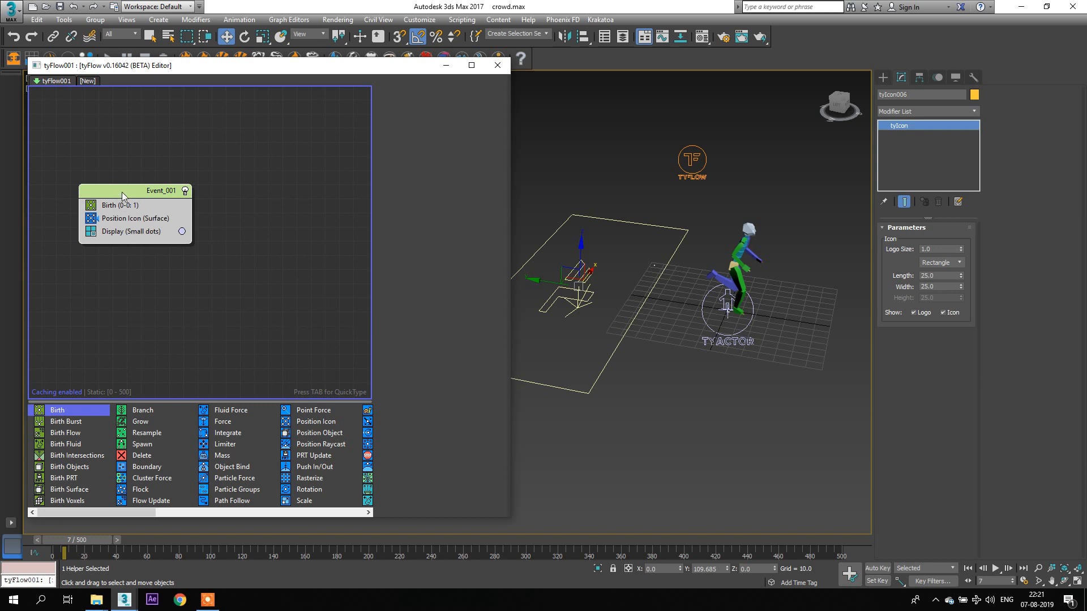
{"action": "key", "text": "Tab"}
{"action": "type", "text": "act"}
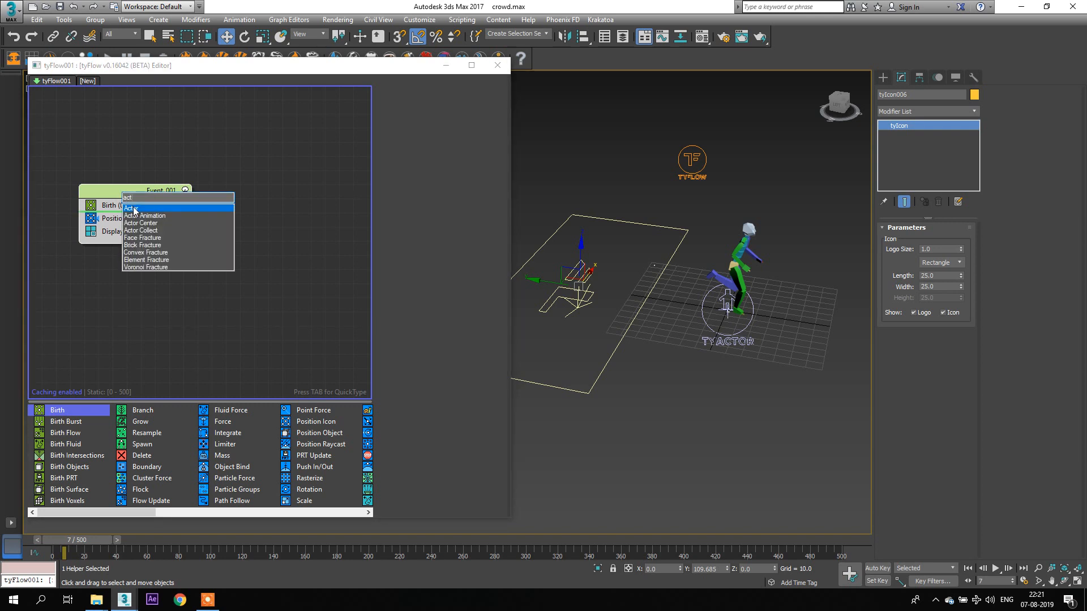
{"action": "left_click", "coordinate": [134, 209]}
{"action": "left_click", "coordinate": [438, 316]}
{"action": "left_click", "coordinate": [727, 309]}
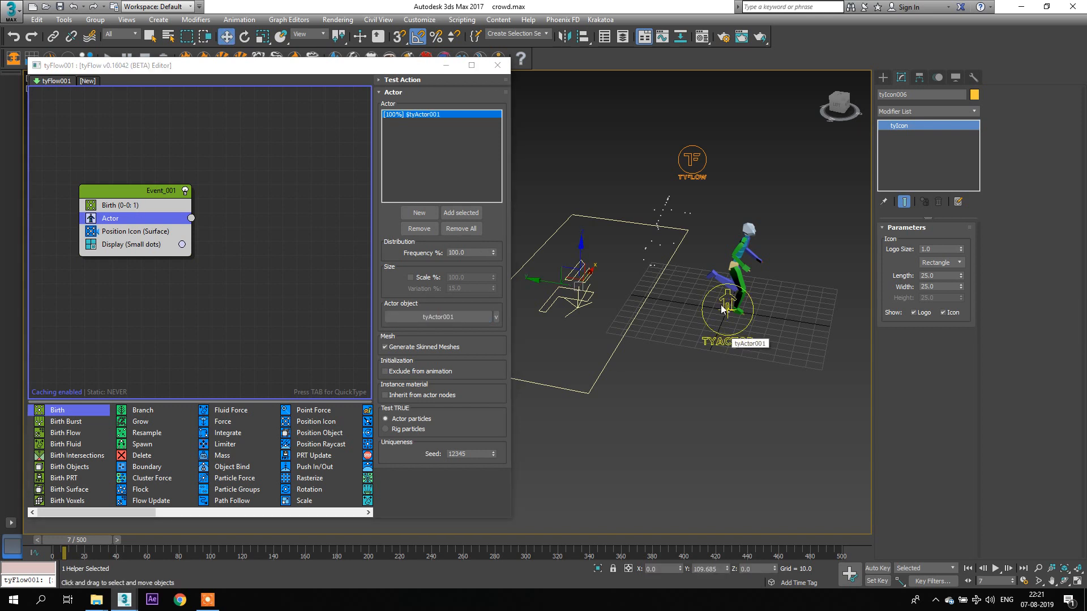
Step: Set the Display operator's type to Geometry and scrub the timeline to check the particle actor against the biped
{"action": "scroll", "coordinate": [667, 236], "scroll_direction": "up", "scroll_amount": 5}
{"action": "scroll", "coordinate": [655, 279], "scroll_direction": "down", "scroll_amount": 5}
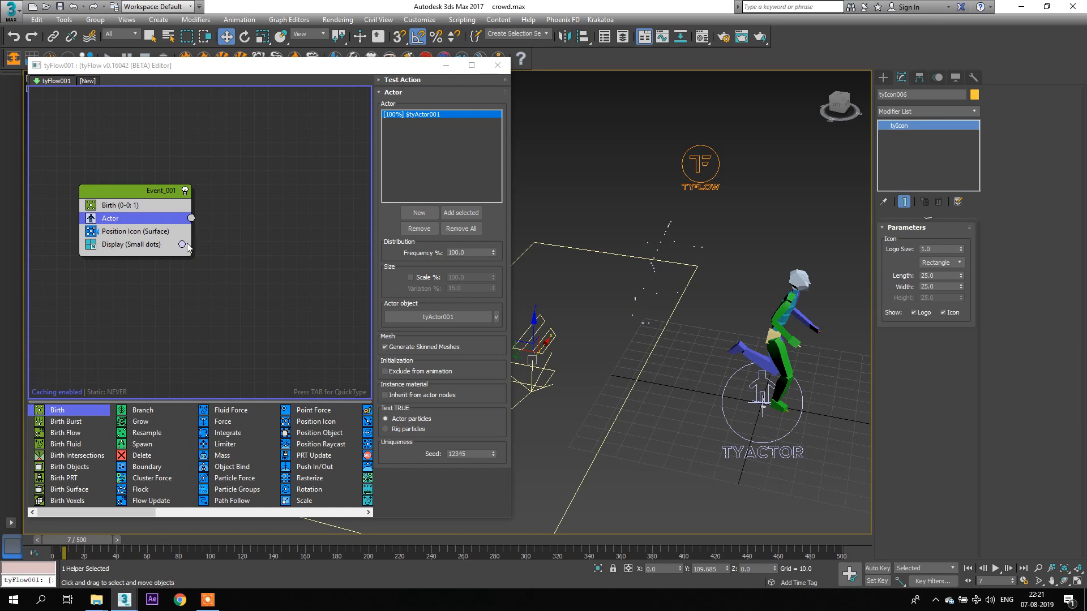
{"action": "left_click", "coordinate": [147, 245]}
{"action": "left_click", "coordinate": [430, 104]}
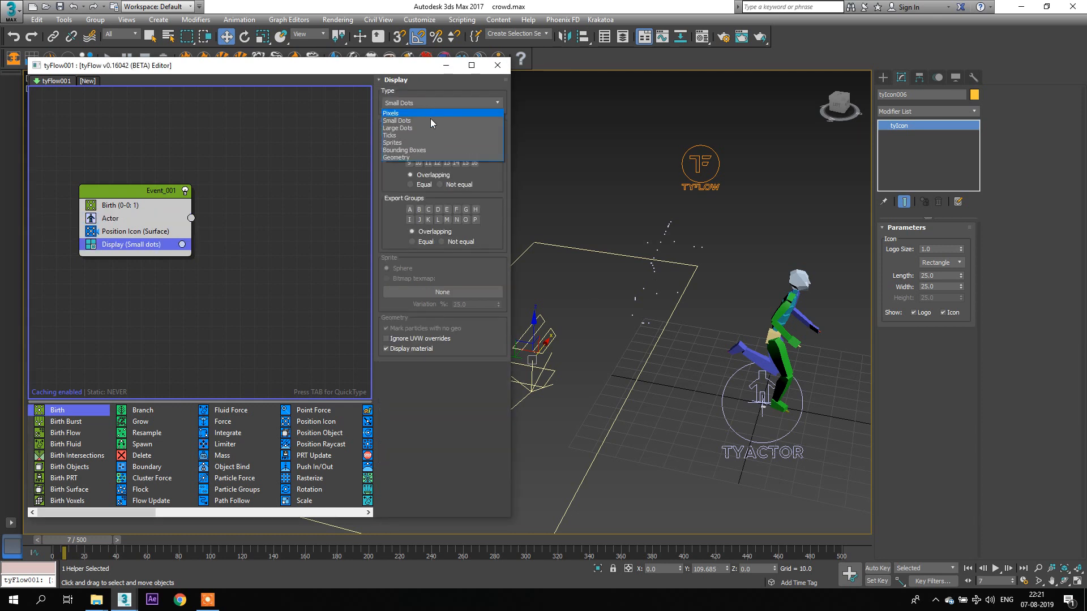
{"action": "left_click", "coordinate": [409, 158]}
{"action": "middle_click_drag", "start_coordinate": [684, 311], "coordinate": [691, 281]}
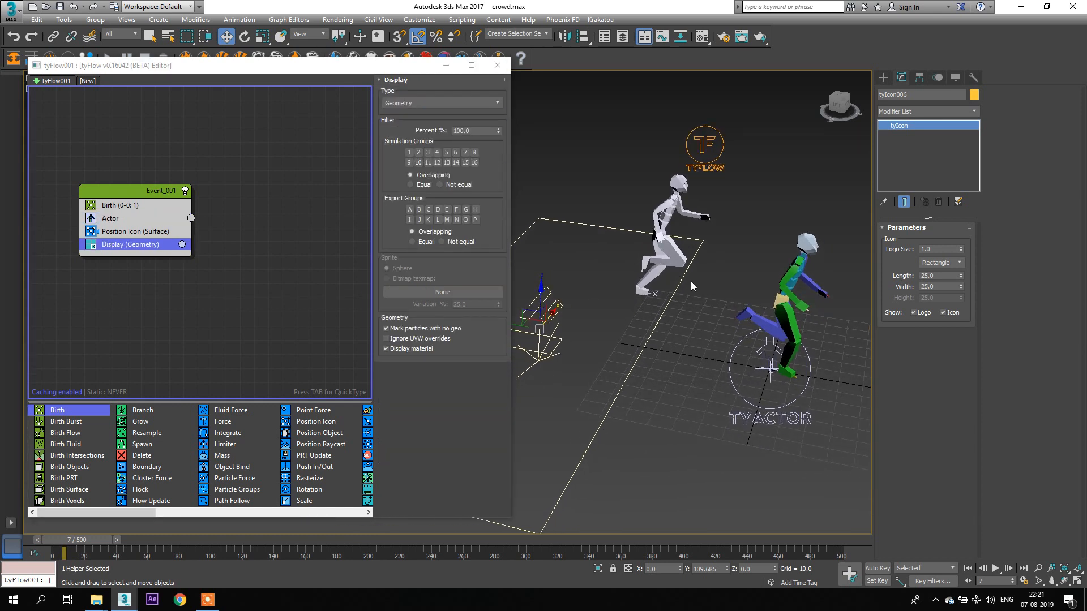
{"action": "scroll", "coordinate": [691, 281], "scroll_direction": "down", "scroll_amount": 2}
{"action": "scroll", "coordinate": [684, 280], "scroll_direction": "down", "scroll_amount": 1}
{"action": "mouse_move", "coordinate": [86, 540]}
{"action": "left_mouse_down"}
{"action": "mouse_move", "coordinate": [150, 540]}
{"action": "mouse_move", "coordinate": [80, 539]}
{"action": "left_mouse_up"}
{"action": "key", "text": "w"}
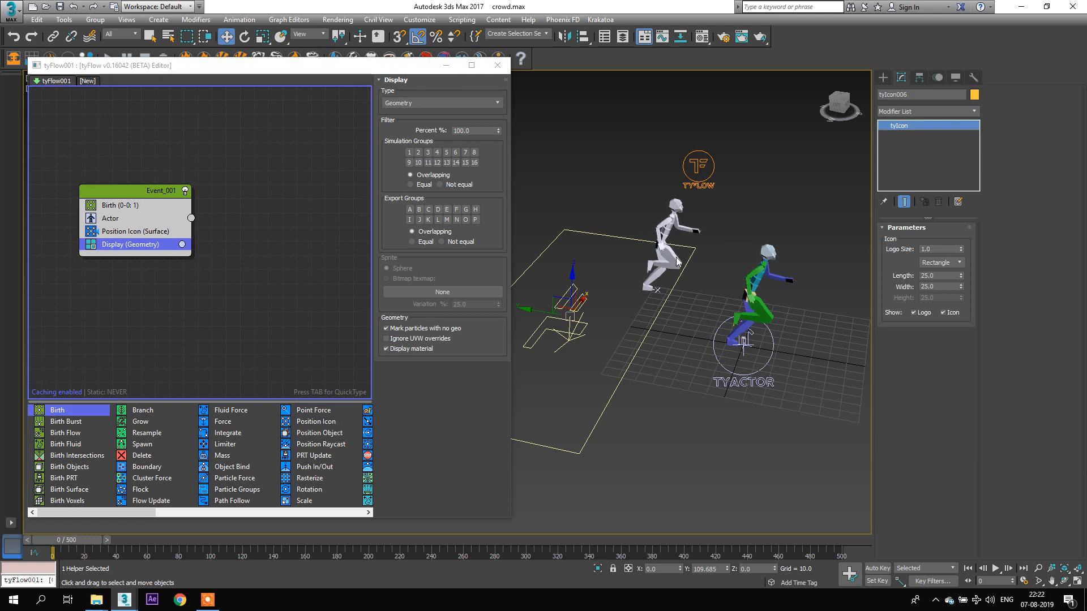
{"action": "scroll", "coordinate": [674, 247], "scroll_direction": "up", "scroll_amount": 2}
{"action": "scroll", "coordinate": [672, 247], "scroll_direction": "down", "scroll_amount": 4}
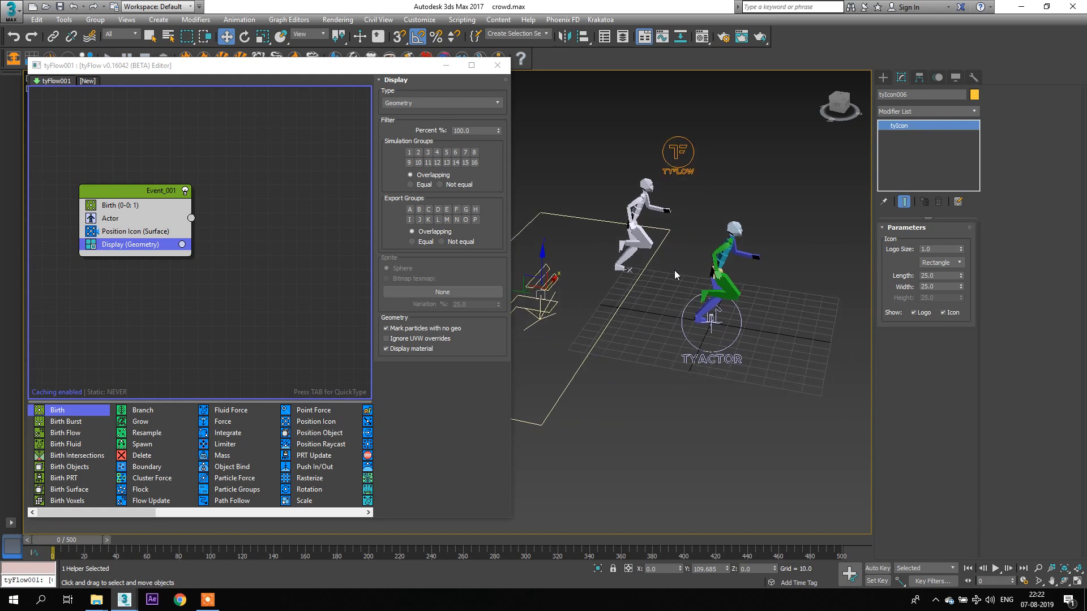
Step: Select the tyActor, open its animation sequence settings and scrub through the biped's run cycle
{"action": "left_click", "coordinate": [753, 361]}
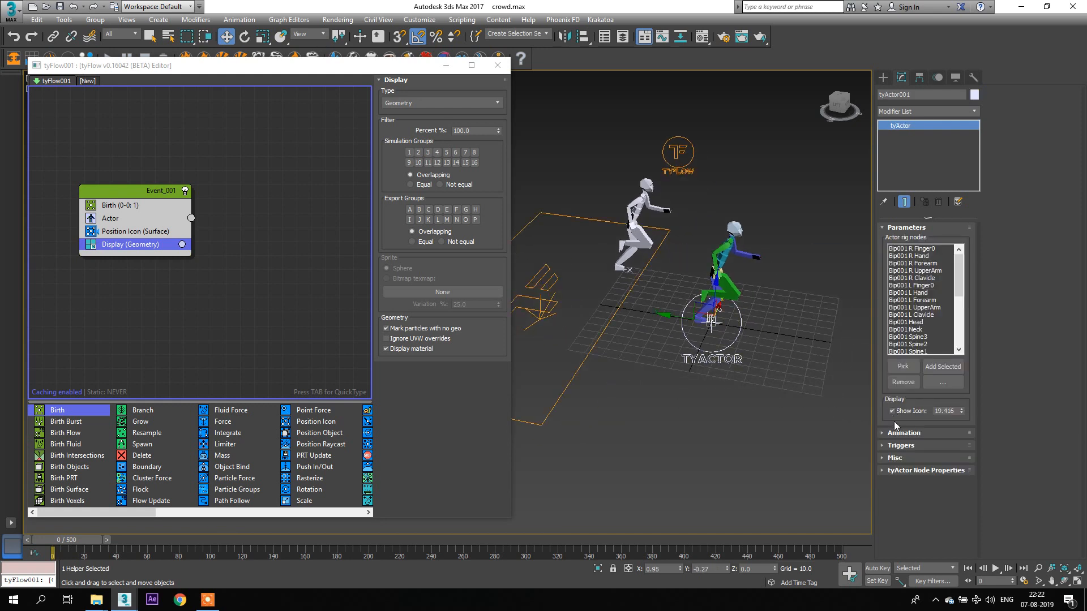
{"action": "left_click", "coordinate": [690, 401]}
{"action": "left_click", "coordinate": [734, 357]}
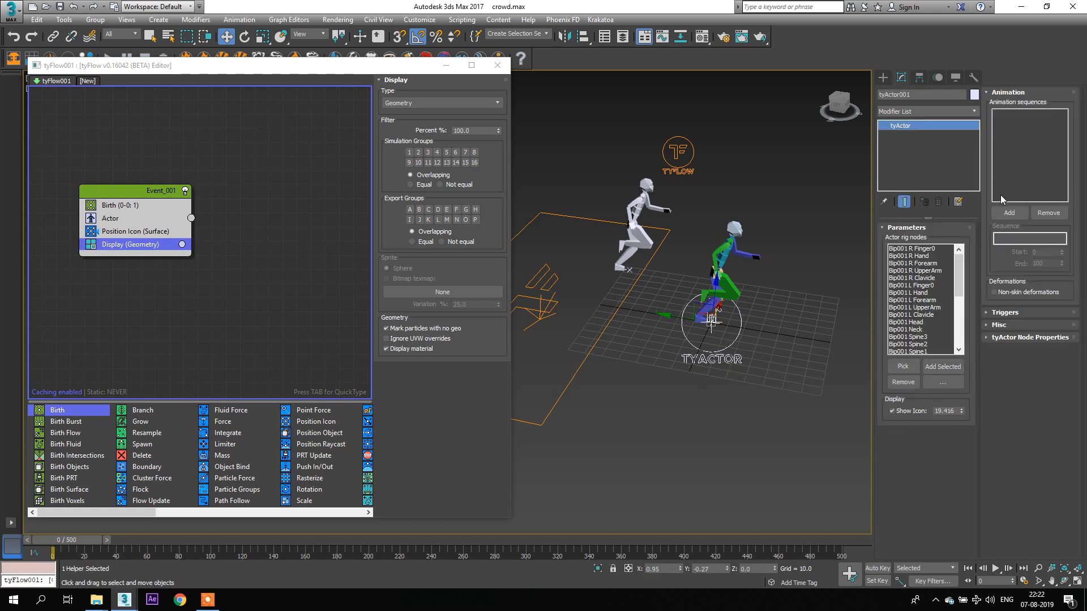
{"action": "left_click", "coordinate": [1008, 215]}
{"action": "scroll", "coordinate": [804, 260], "scroll_direction": "up", "scroll_amount": 2}
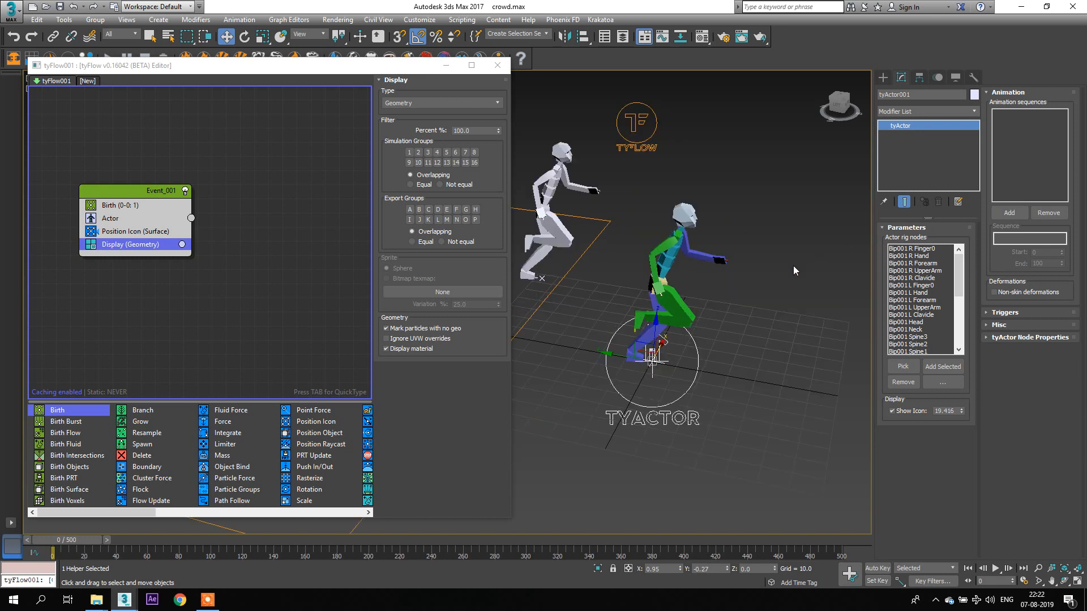
{"action": "mouse_move", "coordinate": [67, 545]}
{"action": "left_mouse_down"}
{"action": "mouse_move", "coordinate": [103, 550]}
{"action": "mouse_move", "coordinate": [63, 554]}
{"action": "left_mouse_up"}
{"action": "key", "text": "w"}
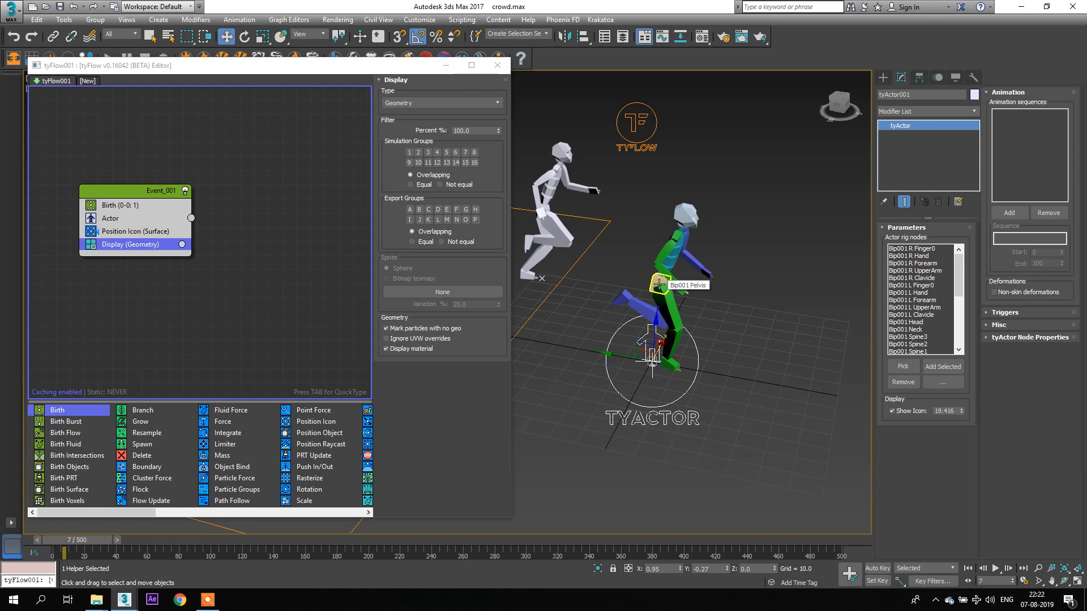
Step: Add an animation sequence to the tyActor, name it run and set its end frame to 16
{"action": "left_click", "coordinate": [1017, 217]}
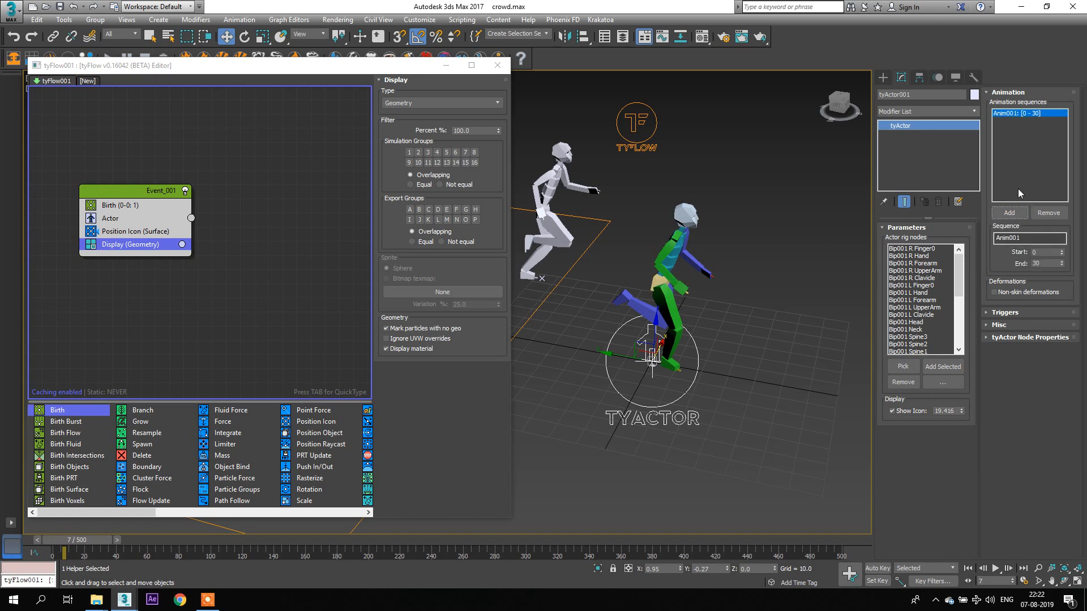
{"action": "type", "text": "run"}
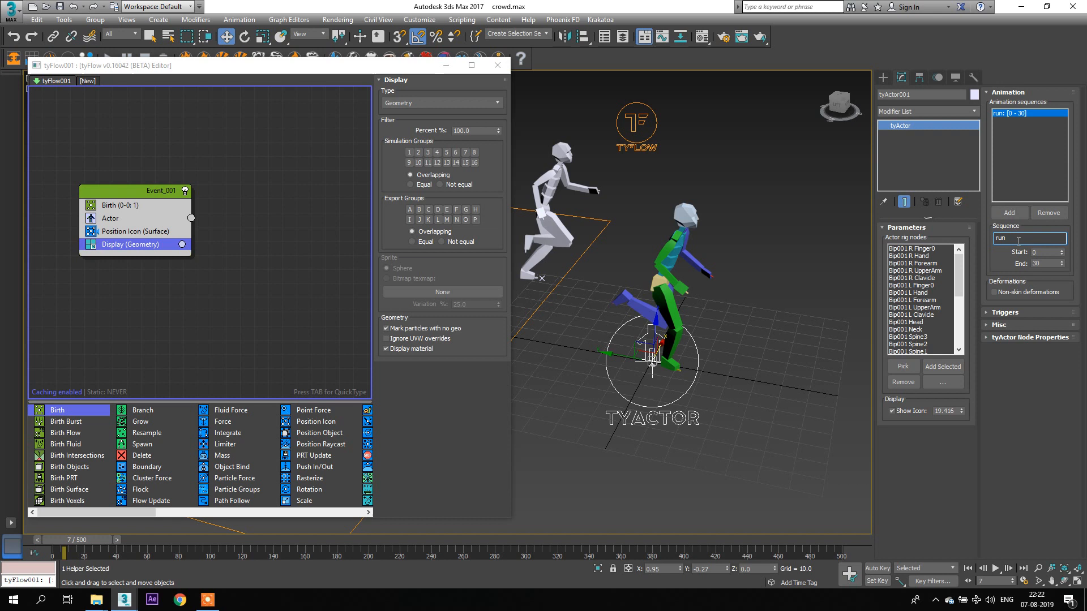
{"action": "double_click", "coordinate": [1039, 262]}
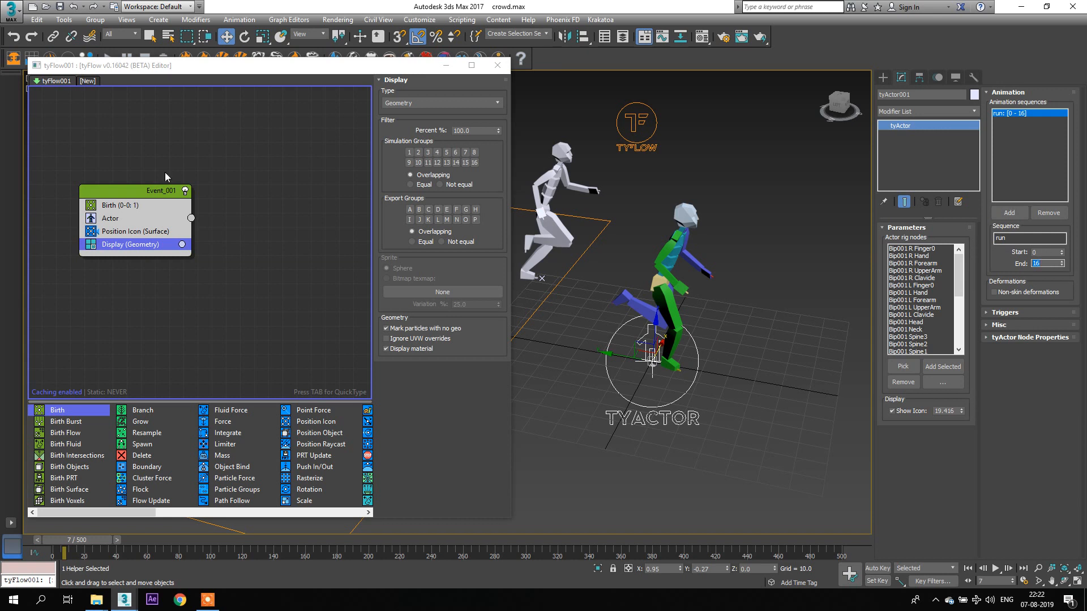
Step: Add an Actor Animation operator to Event_001 between Actor and Position Icon
{"action": "left_click", "coordinate": [114, 192]}
{"action": "left_click", "coordinate": [167, 153]}
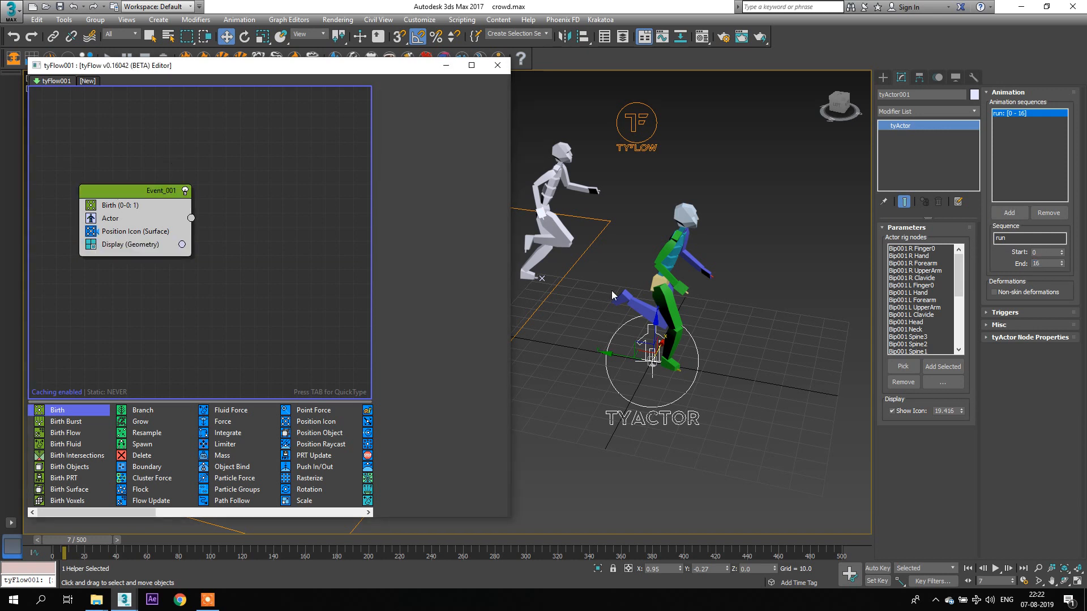
{"action": "scroll", "coordinate": [636, 292], "scroll_direction": "down", "scroll_amount": 3}
{"action": "left_click", "coordinate": [124, 194]}
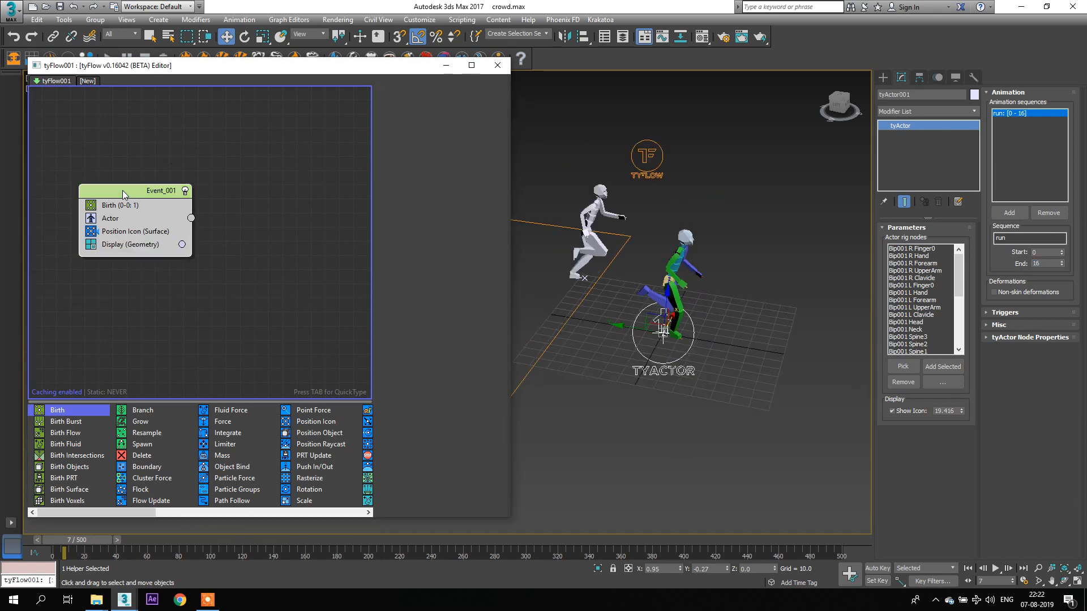
{"action": "key", "text": "Tab"}
{"action": "type", "text": "act"}
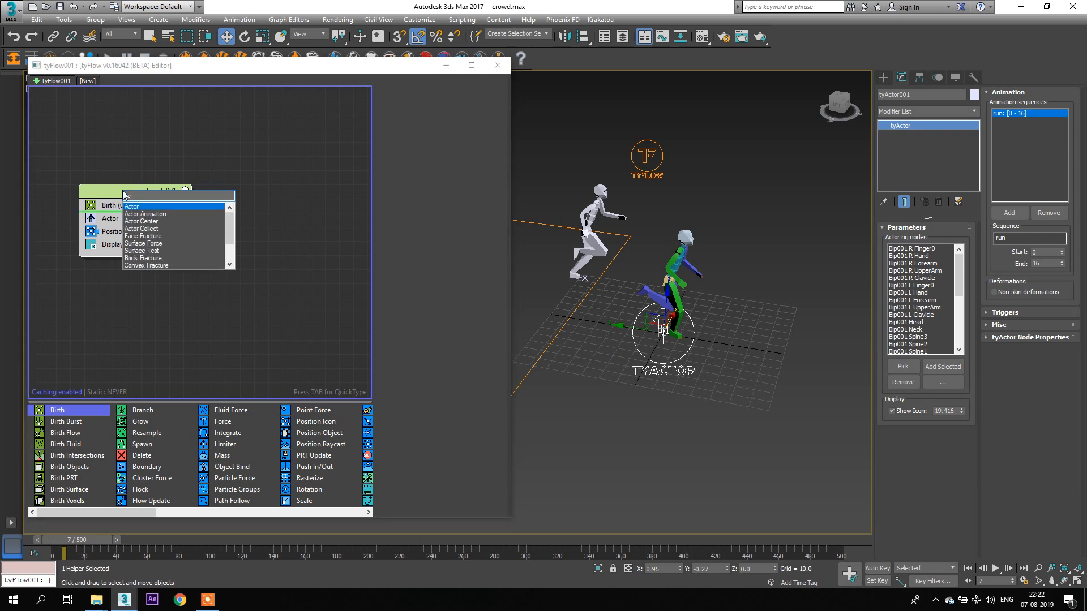
{"action": "left_click", "coordinate": [150, 215]}
{"action": "left_click_drag", "start_coordinate": [136, 219], "coordinate": [122, 242]}
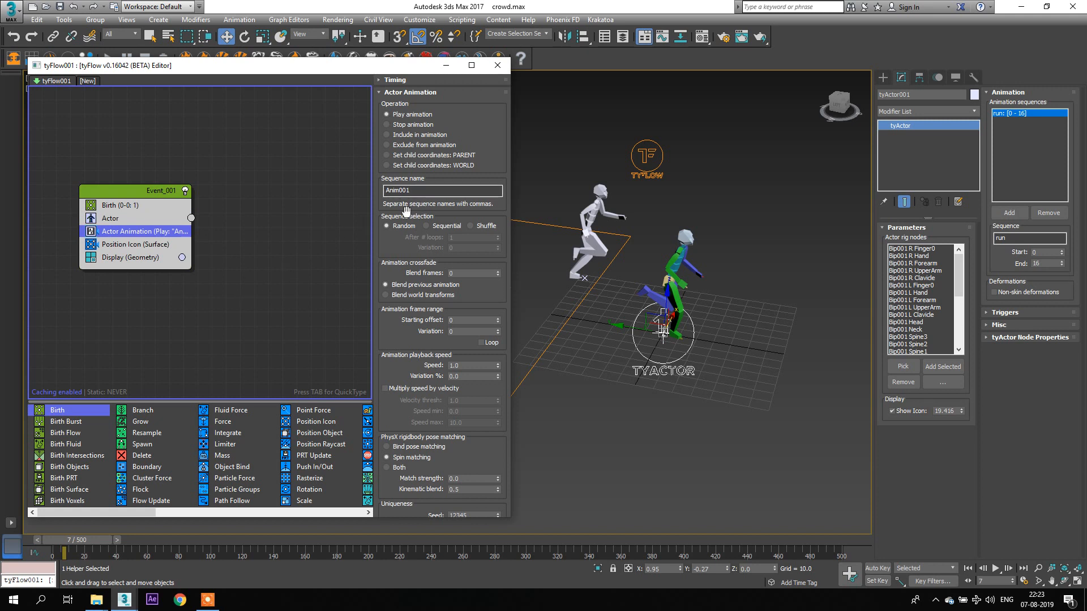
Step: Set the Actor Animation operator's sequence name to run, matching the tyActor's sequence
{"action": "left_click", "coordinate": [997, 238]}
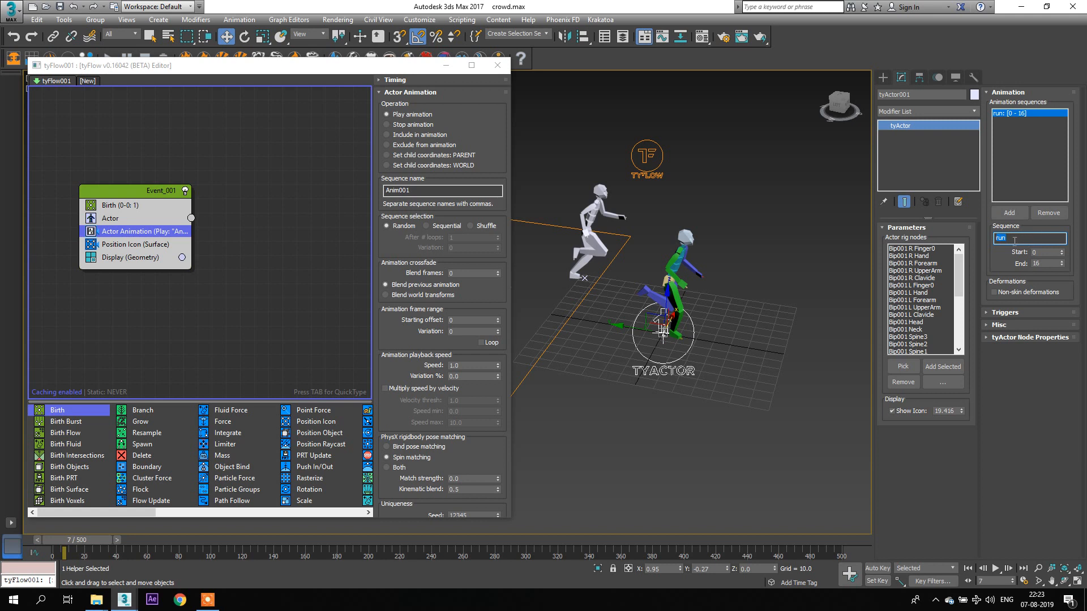
{"action": "left_click_drag", "start_coordinate": [422, 190], "coordinate": [372, 189]}
{"action": "type", "text": "run"}
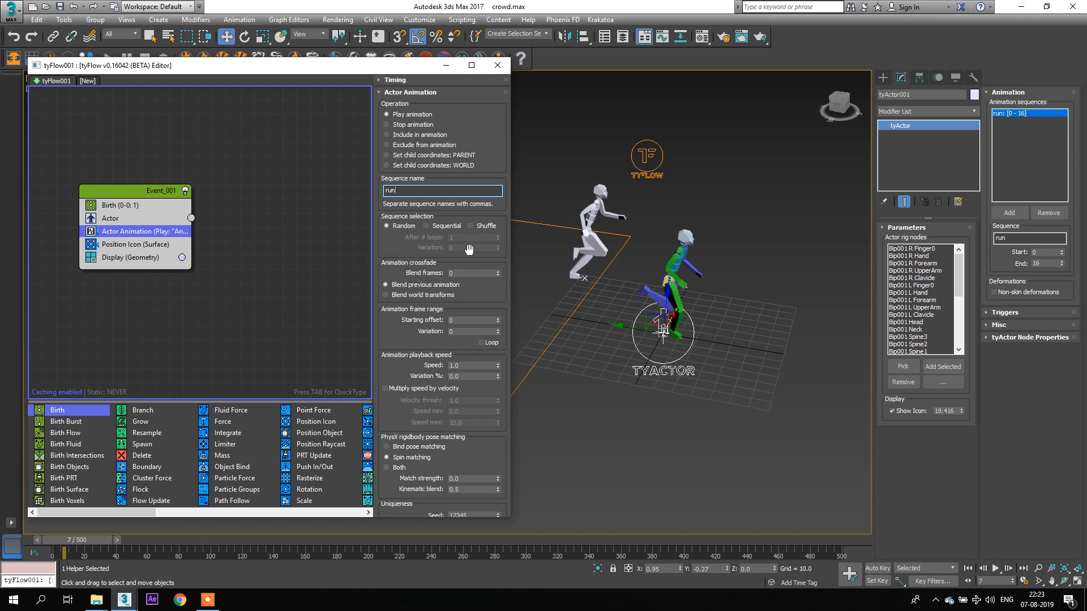
{"action": "left_click", "coordinate": [140, 244]}
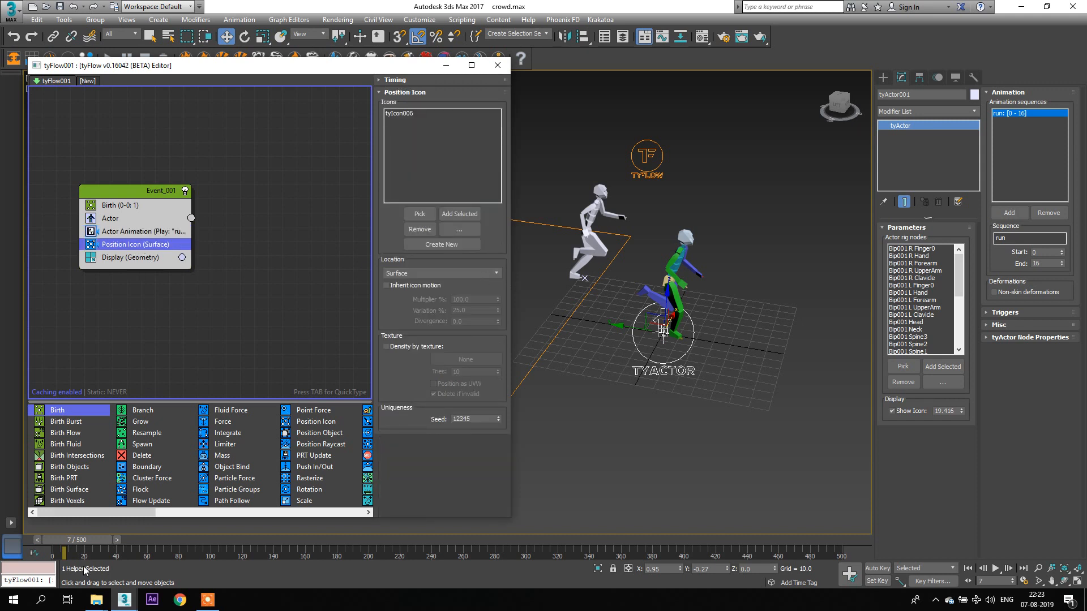
Step: Scrub the first frames and review the Actor Animation and Actor settings to check the particle actor's running motion
{"action": "left_click_drag", "start_coordinate": [78, 544], "coordinate": [69, 544]}
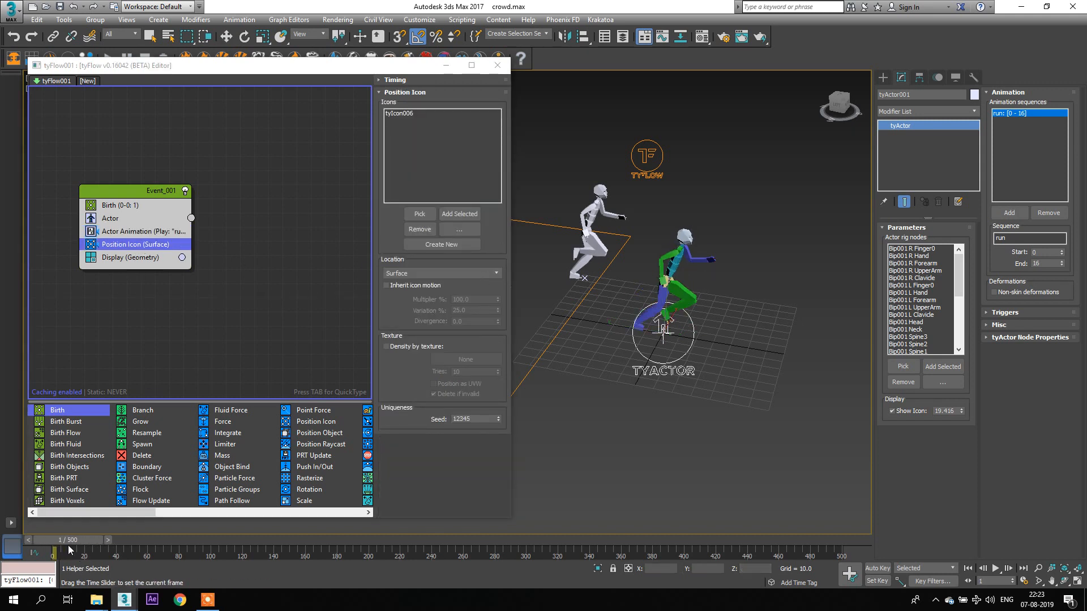
{"action": "left_click", "coordinate": [150, 232]}
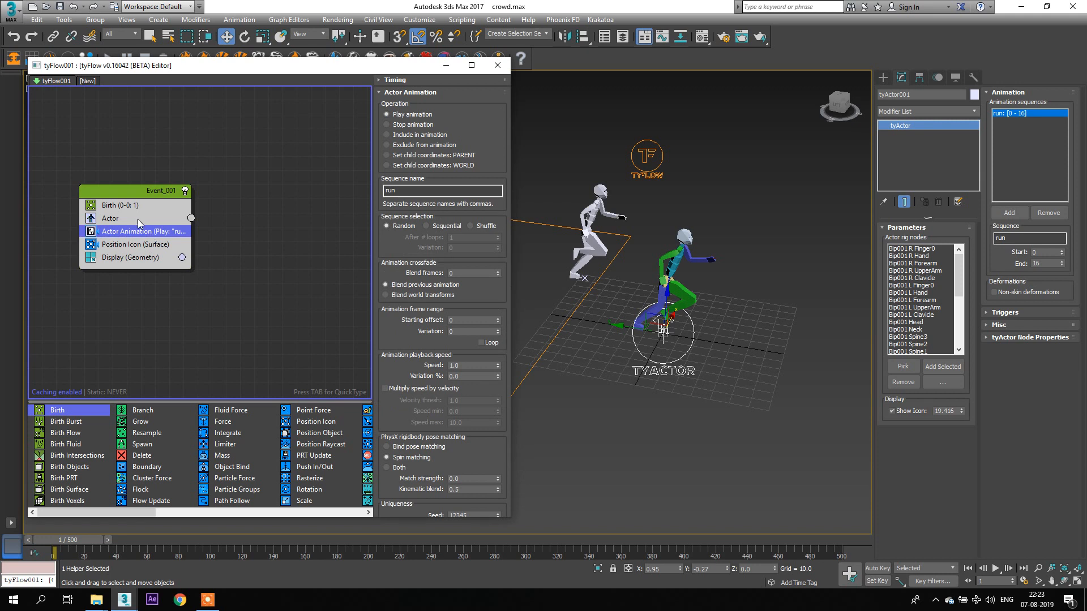
{"action": "left_click", "coordinate": [141, 219]}
{"action": "key", "text": "w"}
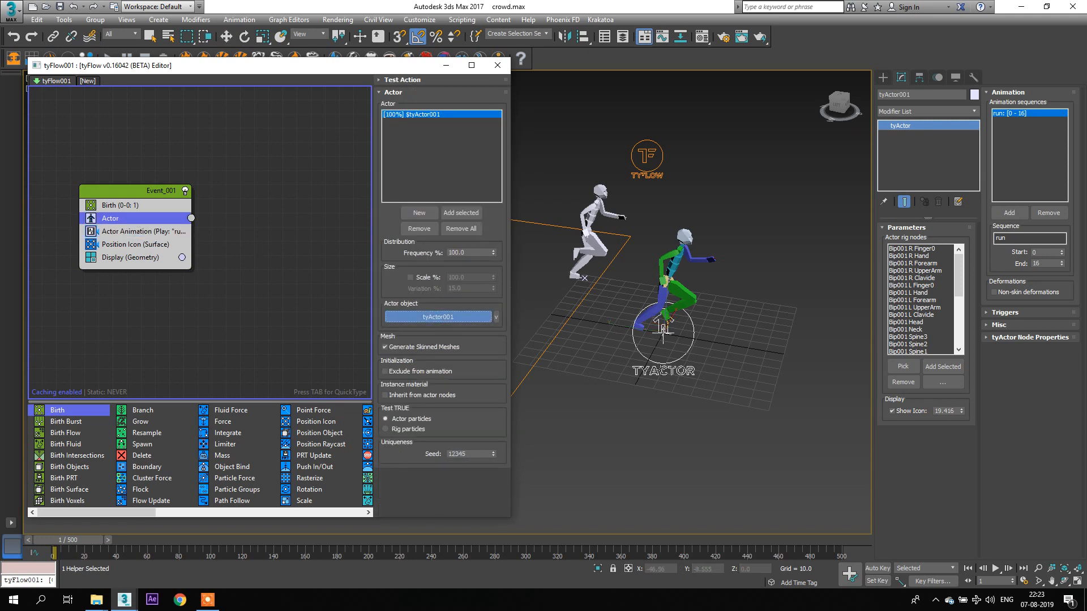
{"action": "mouse_move", "coordinate": [72, 548]}
{"action": "left_mouse_down"}
{"action": "mouse_move", "coordinate": [86, 548]}
{"action": "mouse_move", "coordinate": [73, 547]}
{"action": "left_mouse_up"}
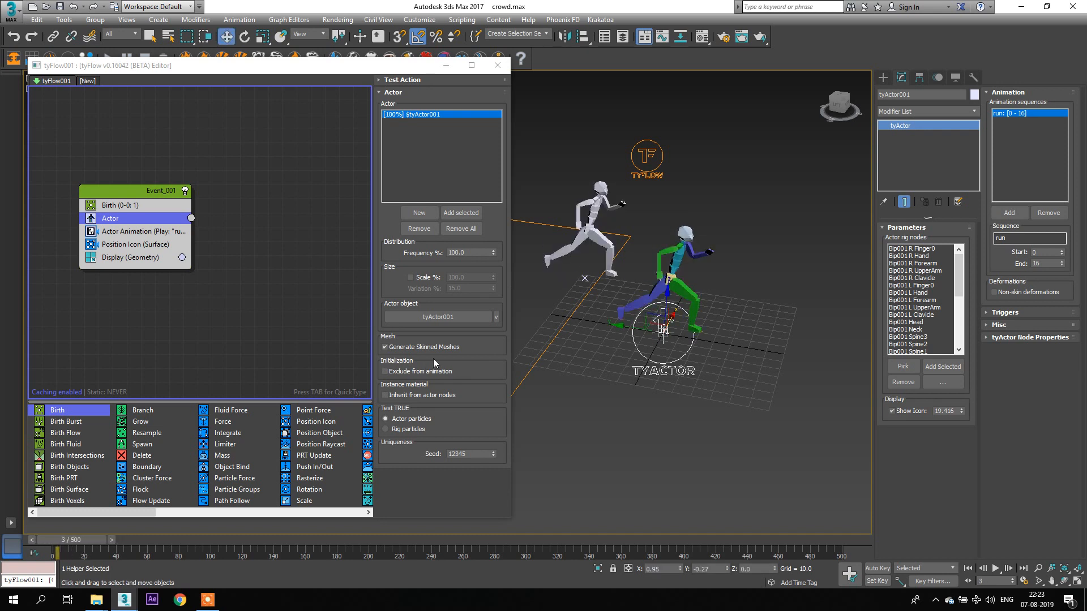
Step: Narrow the tyFlow editor window to uncover the scene and scrub the timeline to watch the particle actor
{"action": "left_click_drag", "start_coordinate": [511, 330], "coordinate": [386, 329]}
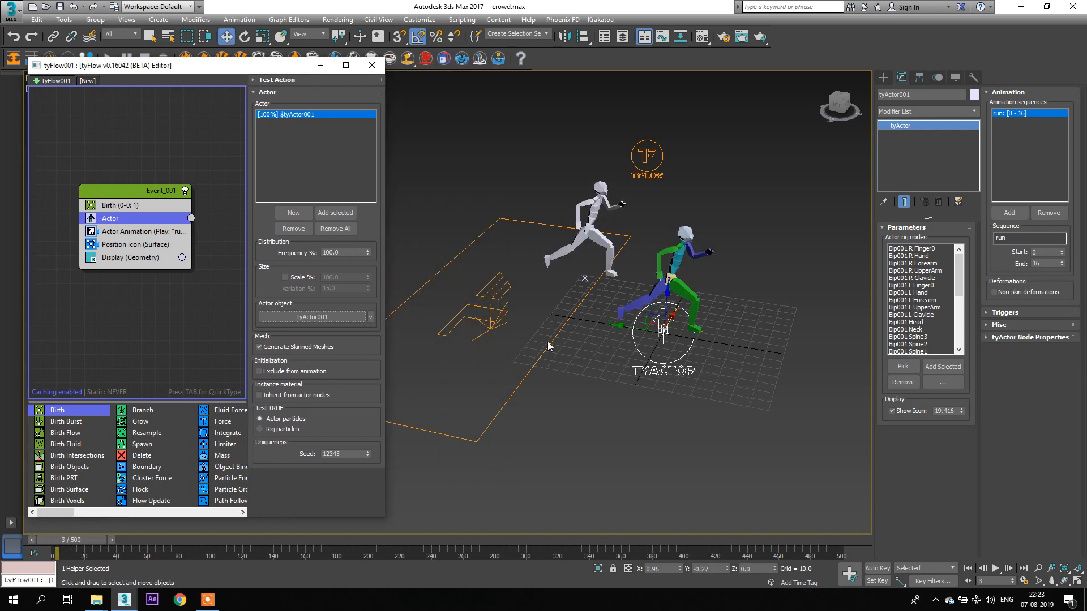
{"action": "key", "text": "z"}
{"action": "left_click_drag", "start_coordinate": [64, 543], "coordinate": [59, 542]}
{"action": "middle_click_drag", "start_coordinate": [164, 272], "coordinate": [126, 263]}
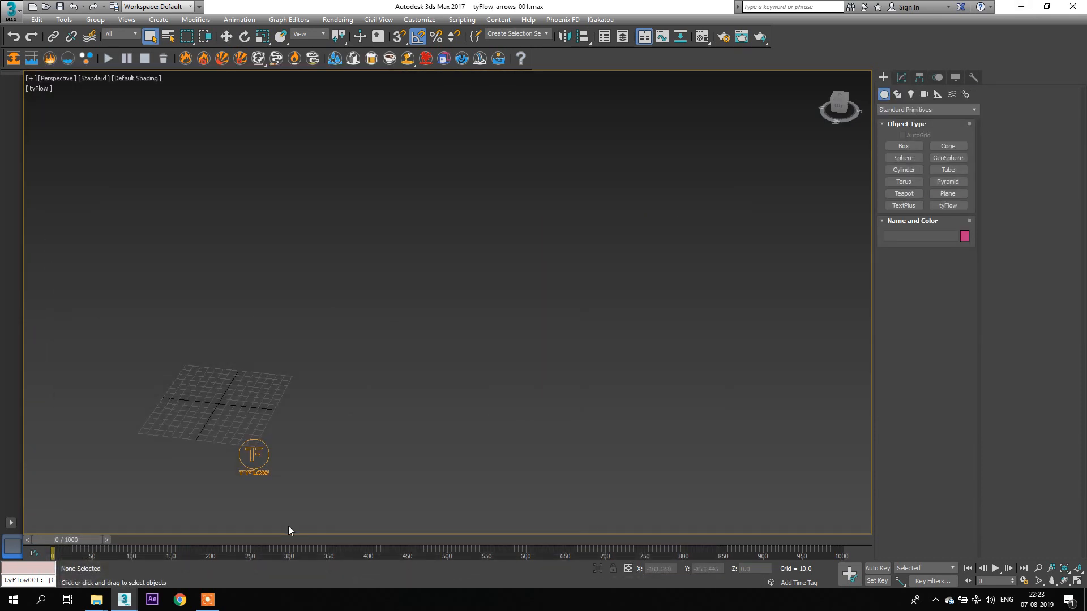
Step: Switch from the tyFlow_arrows_001.max scene to the other open 3ds Max window
{"action": "mouse_move", "coordinate": [136, 597]}
{"action": "left_click", "coordinate": [195, 554]}
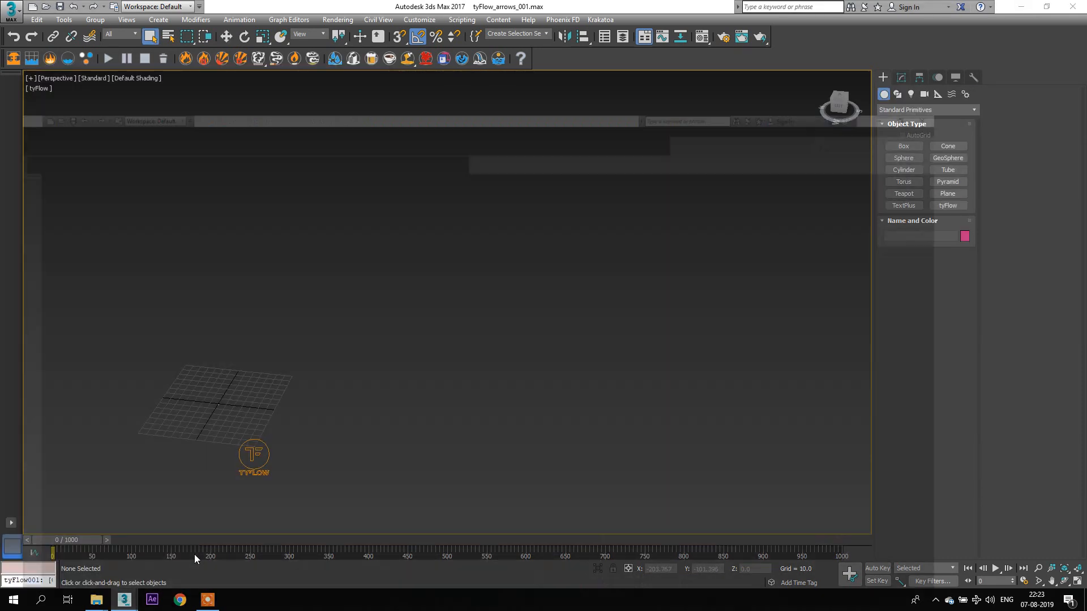
Step: Switch to the crowd.max scene, enable Loop in the Actor Animation operator's frame range, and scrub the timeline to check the run
{"action": "left_click", "coordinate": [115, 224]}
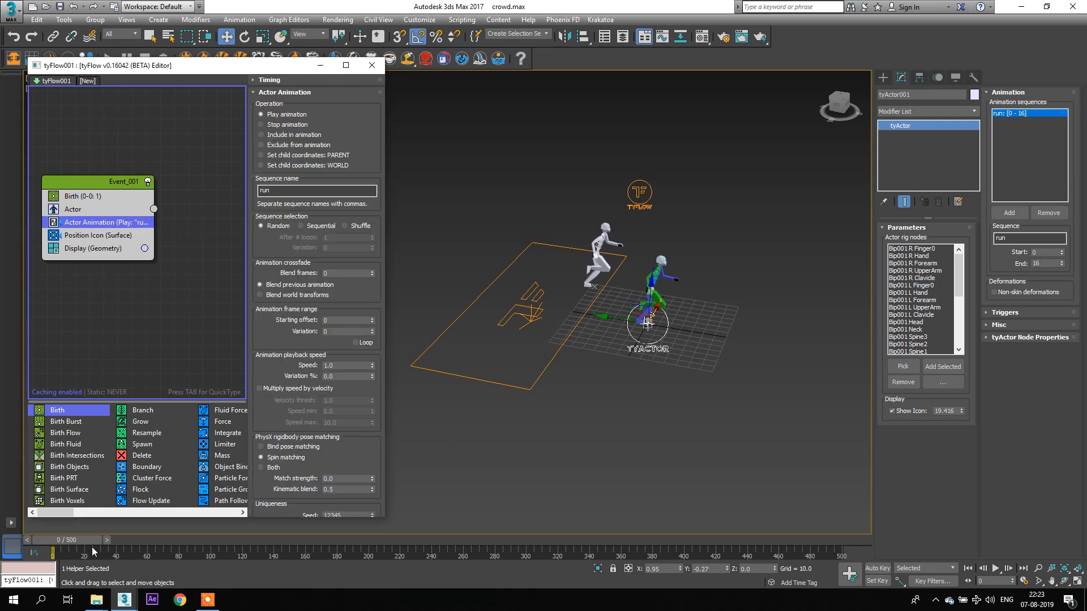
{"action": "left_click_drag", "start_coordinate": [68, 542], "coordinate": [91, 550]}
{"action": "key", "text": "w"}
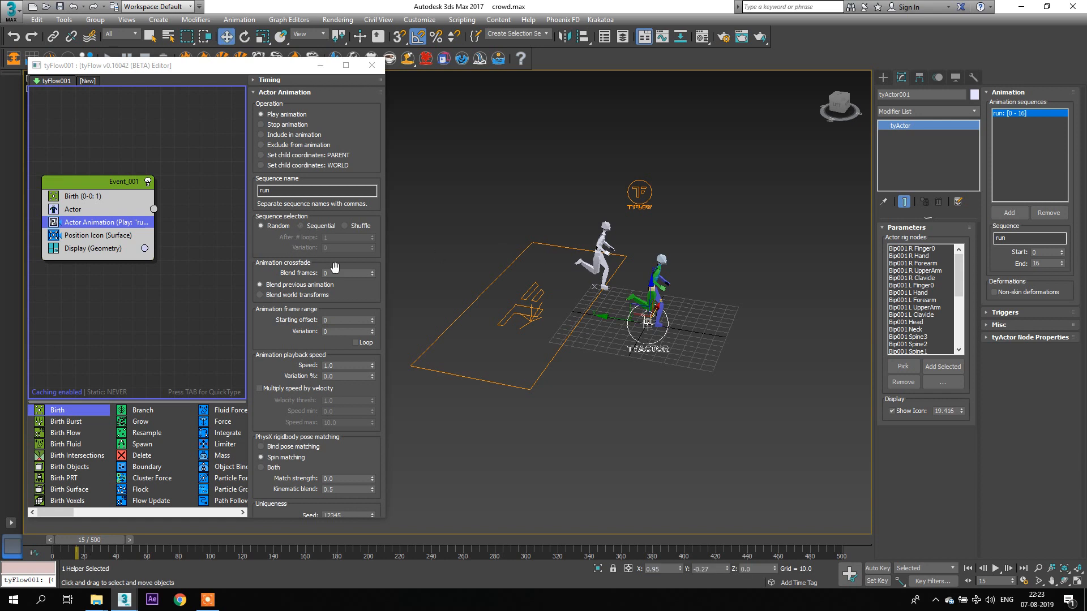
{"action": "left_click", "coordinate": [362, 343]}
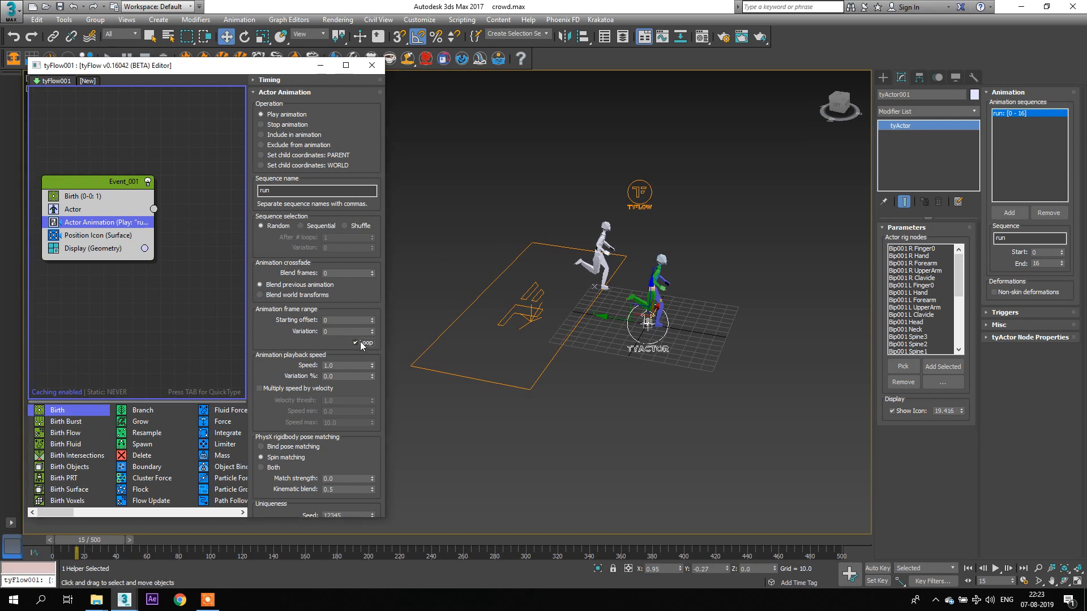
{"action": "mouse_move", "coordinate": [80, 538]}
{"action": "left_mouse_down"}
{"action": "mouse_move", "coordinate": [263, 550]}
{"action": "mouse_move", "coordinate": [87, 549]}
{"action": "left_mouse_up"}
{"action": "key", "text": "w"}
{"action": "middle_click_drag", "start_coordinate": [117, 294], "coordinate": [121, 294]}
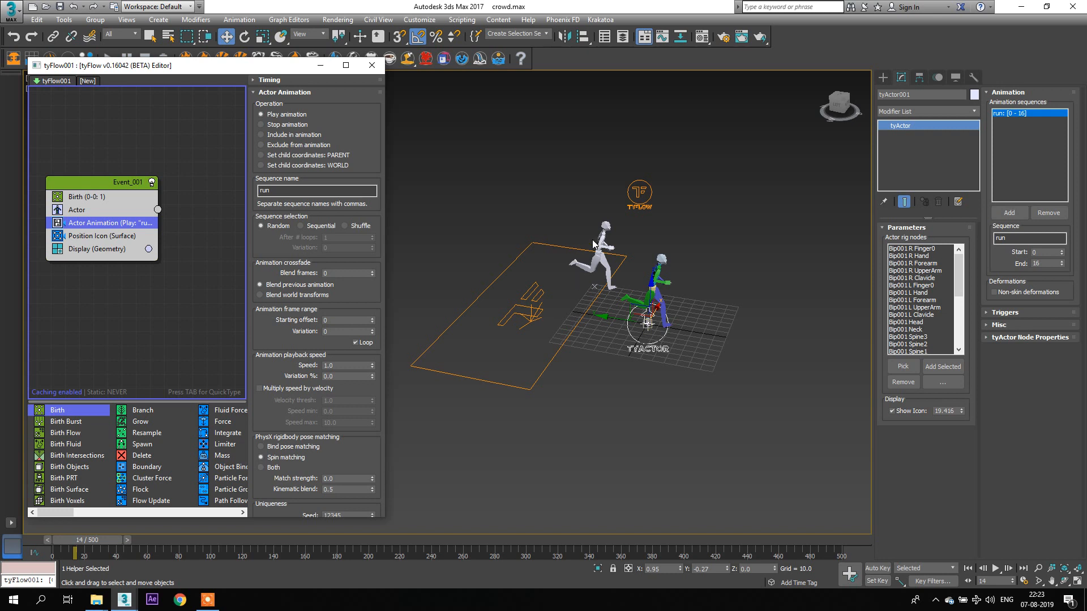
Step: Set the Actor operator's Test TRUE output to Rig particles
{"action": "scroll", "coordinate": [592, 240], "scroll_direction": "up", "scroll_amount": 5}
{"action": "left_click", "coordinate": [83, 212]}
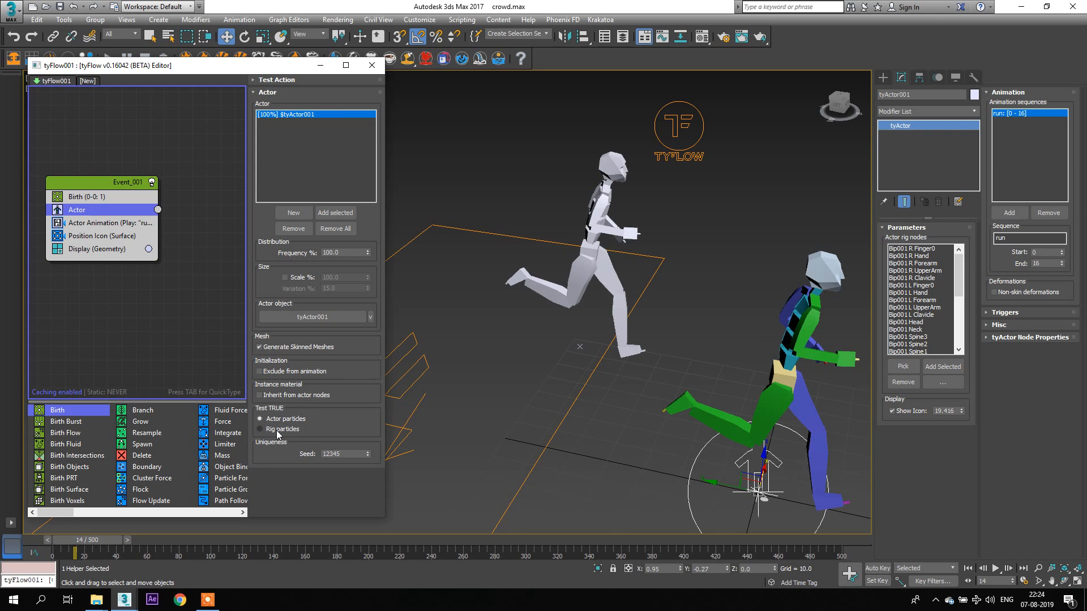
{"action": "mouse_move", "coordinate": [134, 300]}
{"action": "middle_mouse_down"}
{"action": "mouse_move", "coordinate": [118, 290]}
{"action": "mouse_move", "coordinate": [135, 291]}
{"action": "middle_mouse_up"}
Step: Copy Event_001's Display (Geometry) operator into a new event and place that event below and beside Event_001
{"action": "left_click", "coordinate": [85, 239]}
{"action": "right_click", "coordinate": [96, 242]}
{"action": "right_click", "coordinate": [213, 271]}
{"action": "left_click", "coordinate": [240, 279]}
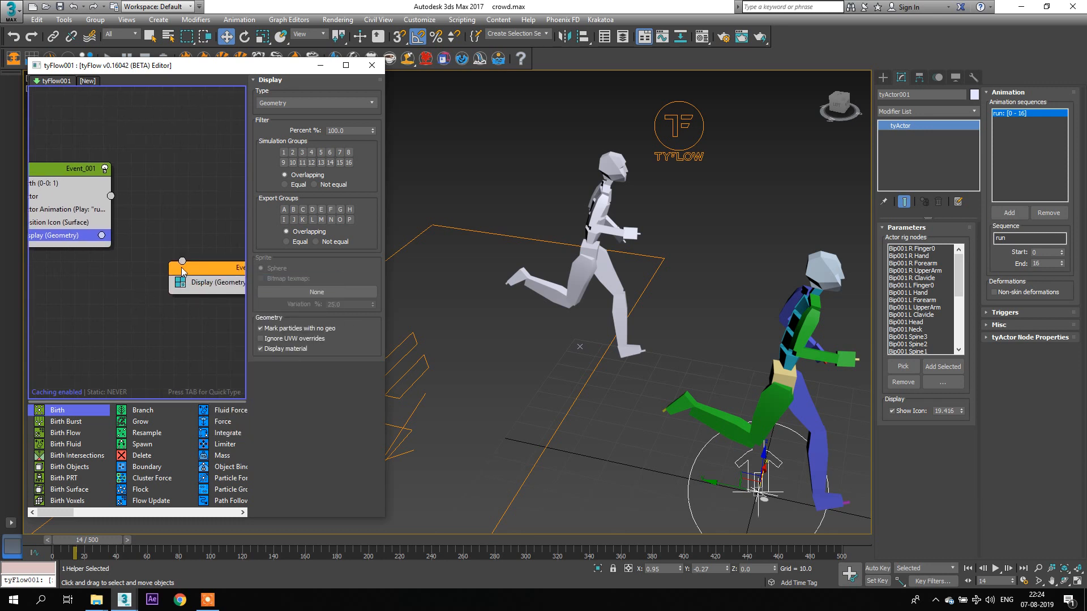
{"action": "left_click_drag", "start_coordinate": [181, 267], "coordinate": [157, 274]}
{"action": "left_click", "coordinate": [74, 199]}
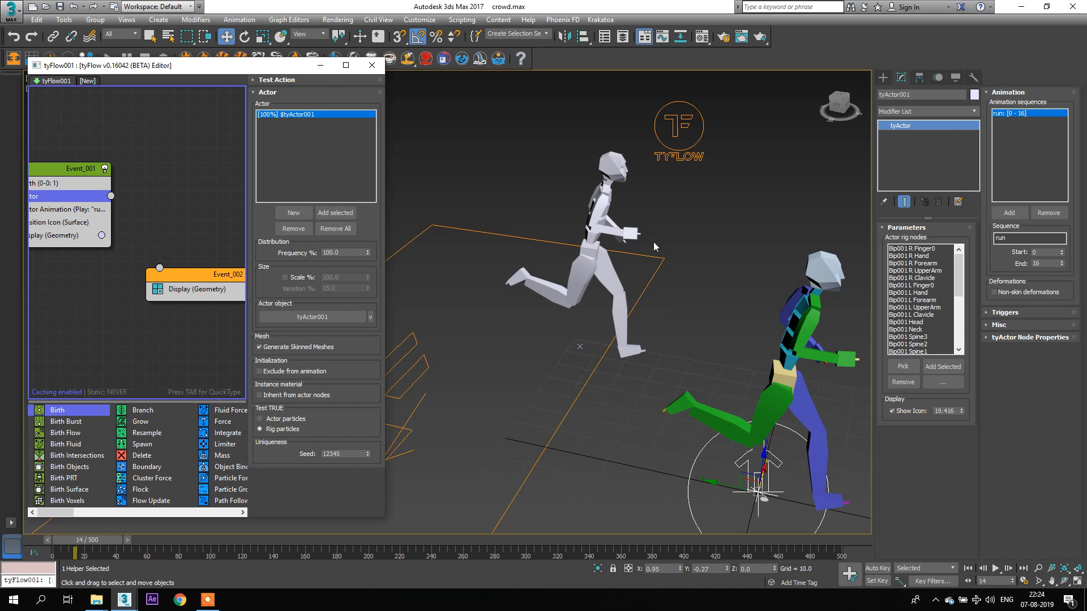
Step: Set Event_002's display color to pure red and connect the Actor operator's output to Event_002
{"action": "middle_click_drag", "start_coordinate": [178, 238], "coordinate": [135, 232]}
{"action": "left_click", "coordinate": [205, 281]}
{"action": "left_click_drag", "start_coordinate": [233, 318], "coordinate": [223, 311]}
{"action": "left_click_drag", "start_coordinate": [324, 335], "coordinate": [326, 311]}
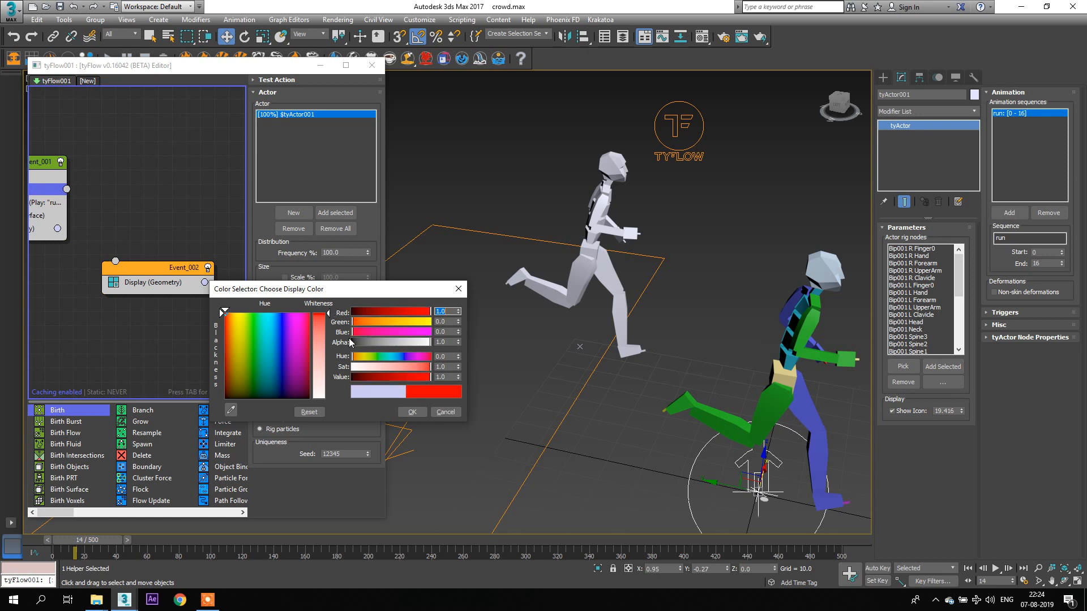
{"action": "left_click", "coordinate": [412, 412]}
{"action": "scroll", "coordinate": [138, 242], "scroll_direction": "down", "scroll_amount": 1}
{"action": "middle_click_drag", "start_coordinate": [138, 243], "coordinate": [184, 256]}
{"action": "left_click_drag", "start_coordinate": [162, 271], "coordinate": [170, 266]}
{"action": "left_click_drag", "start_coordinate": [116, 541], "coordinate": [59, 528]}
{"action": "key", "text": "w"}
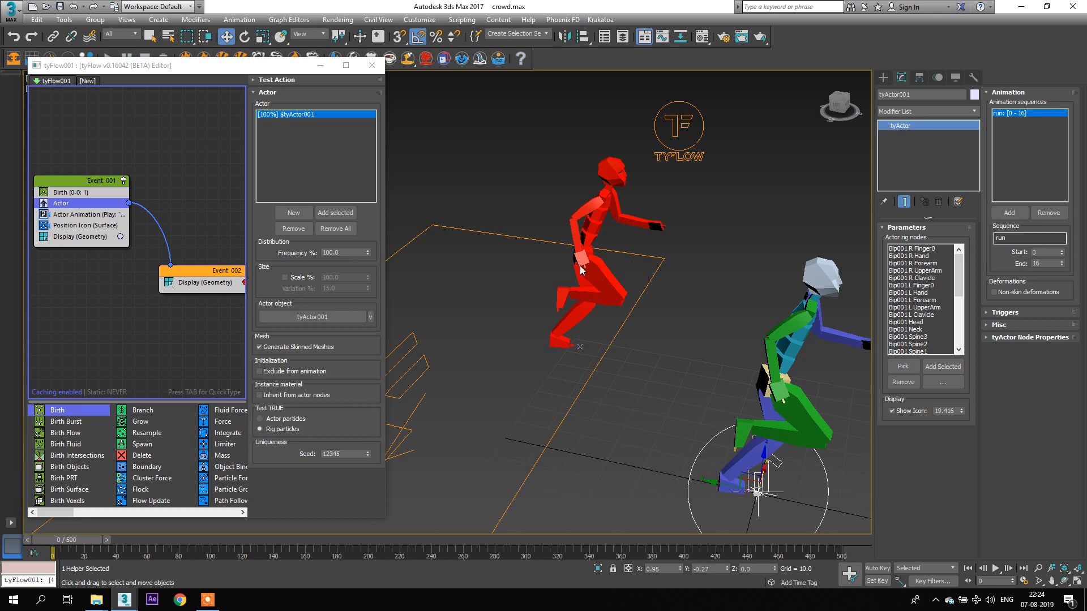
Step: Select the original biped rig together with its tyActor and hide them through their object properties
{"action": "scroll", "coordinate": [580, 271], "scroll_direction": "up", "scroll_amount": 2}
{"action": "scroll", "coordinate": [583, 276], "scroll_direction": "down", "scroll_amount": 6}
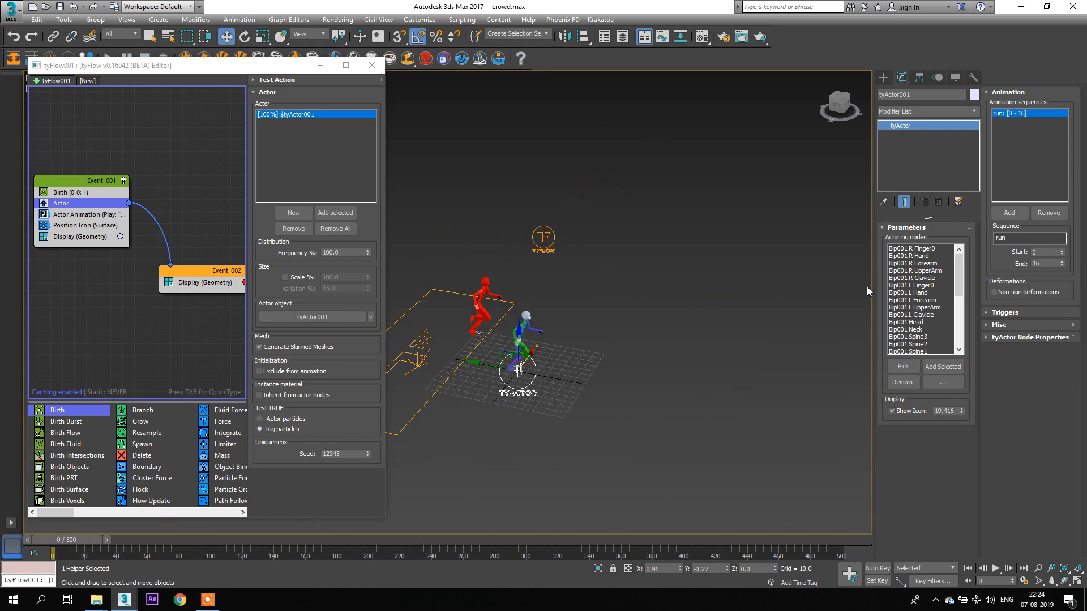
{"action": "scroll", "coordinate": [569, 308], "scroll_direction": "up", "scroll_amount": 5}
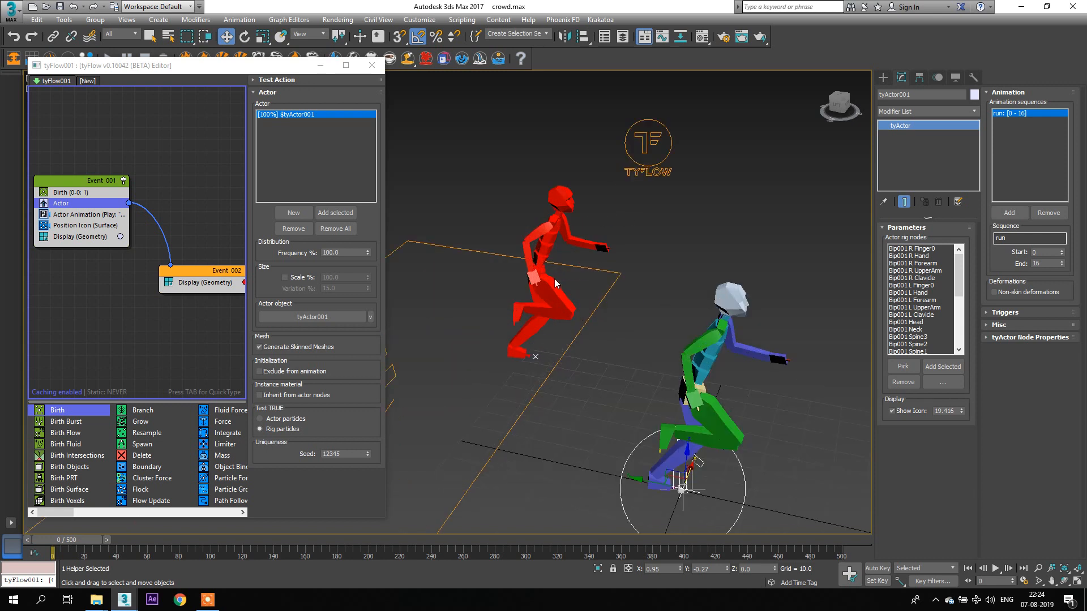
{"action": "scroll", "coordinate": [554, 278], "scroll_direction": "down", "scroll_amount": 4}
{"action": "left_click_drag", "start_coordinate": [585, 423], "coordinate": [584, 423]}
{"action": "right_click", "coordinate": [620, 348]}
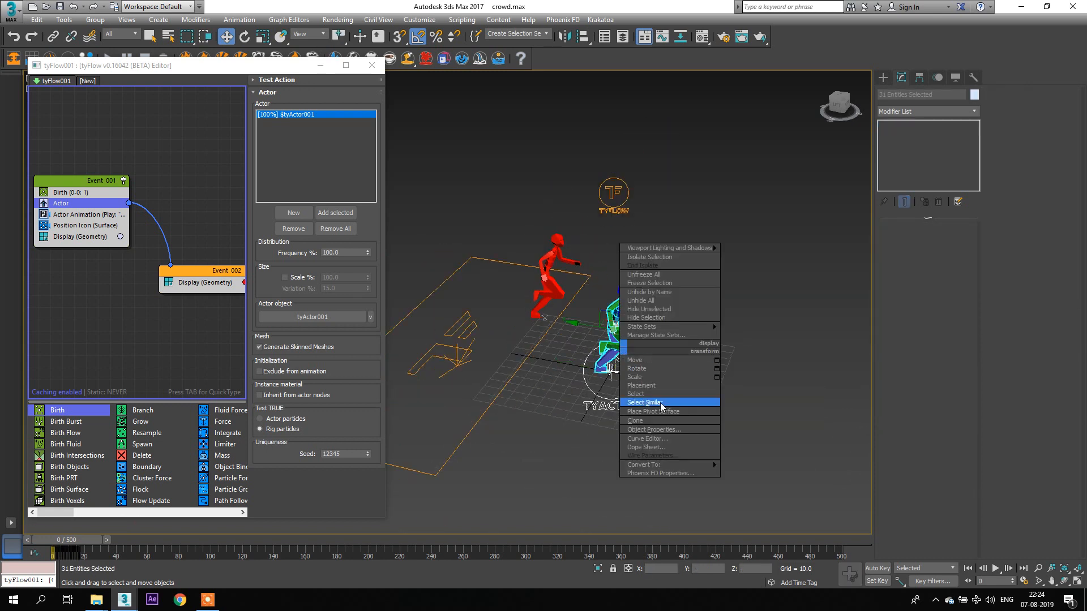
{"action": "left_click", "coordinate": [651, 430]}
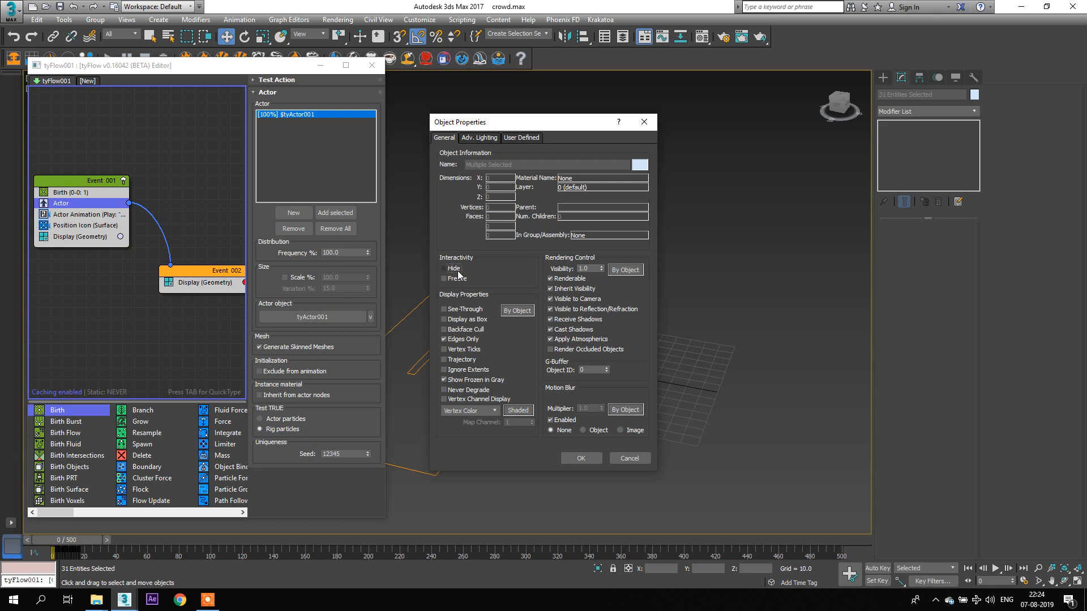
{"action": "left_click", "coordinate": [591, 458]}
Step: Widen the tyFlow editor window and add a PhysX Shape operator to Event_002 above Display
{"action": "scroll", "coordinate": [549, 286], "scroll_direction": "up", "scroll_amount": 5}
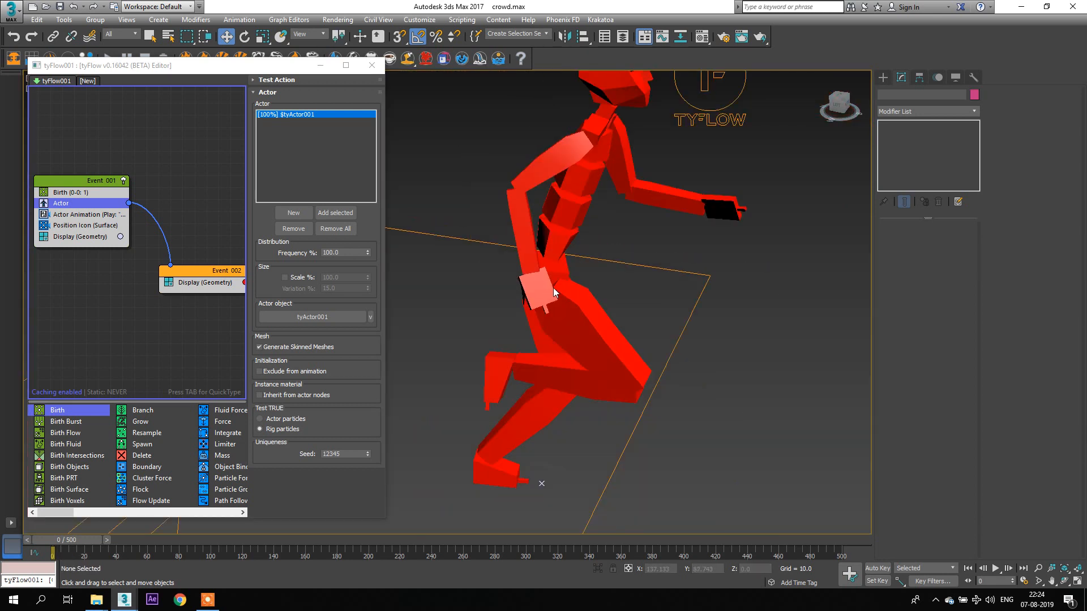
{"action": "scroll", "coordinate": [552, 288], "scroll_direction": "down", "scroll_amount": 3}
{"action": "middle_click_drag", "start_coordinate": [597, 299], "coordinate": [595, 287]}
{"action": "left_click", "coordinate": [167, 361]}
{"action": "middle_click_drag", "start_coordinate": [156, 332], "coordinate": [122, 312]}
{"action": "left_click_drag", "start_coordinate": [385, 284], "coordinate": [496, 287]}
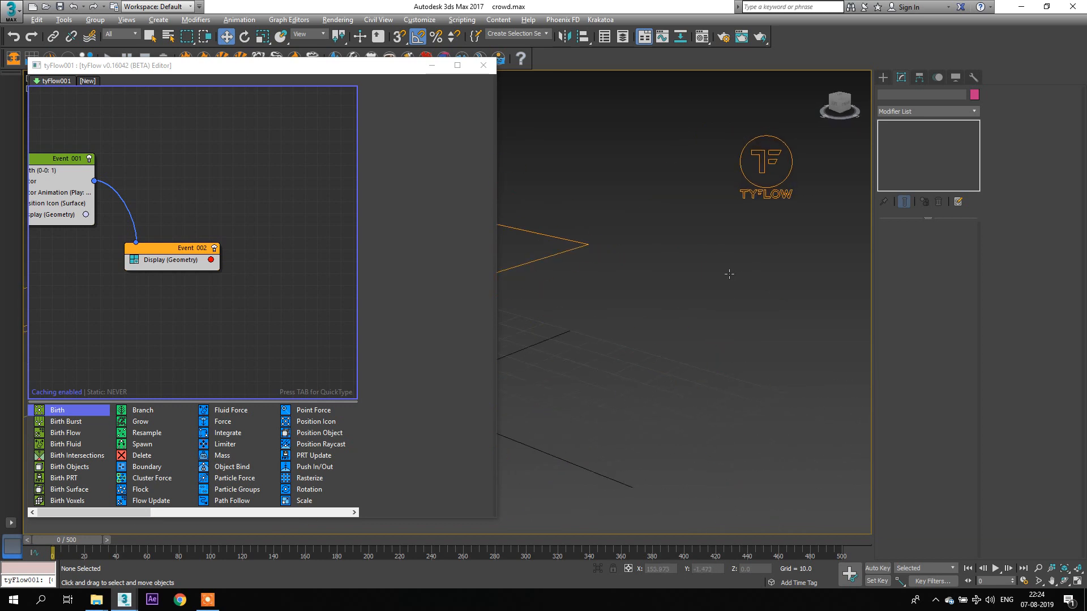
{"action": "scroll", "coordinate": [724, 312], "scroll_direction": "down", "scroll_amount": 4}
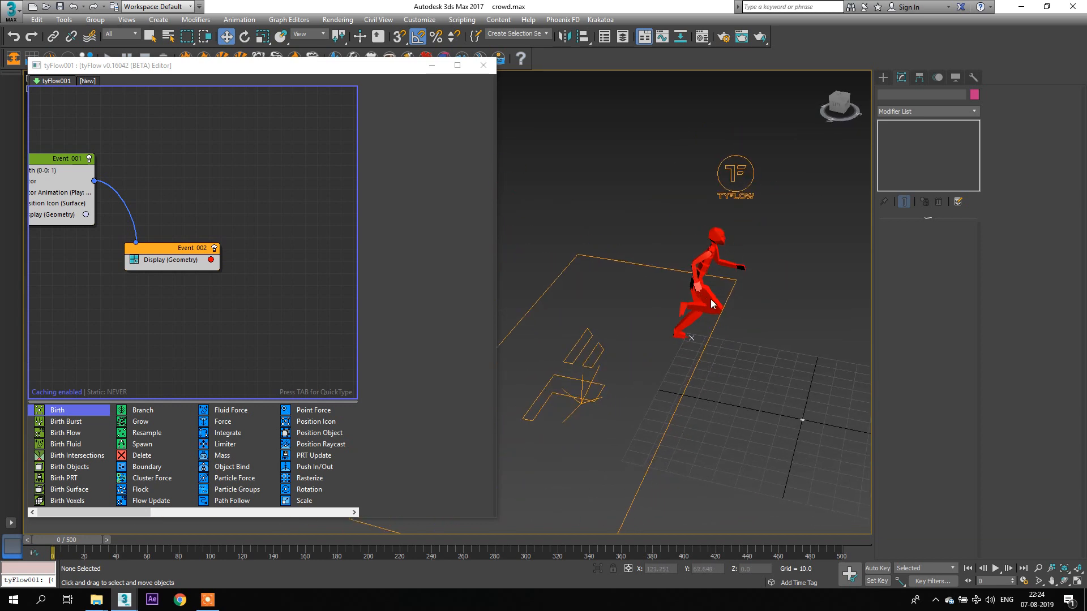
{"action": "key", "text": "Tab"}
{"action": "type", "text": "physx"}
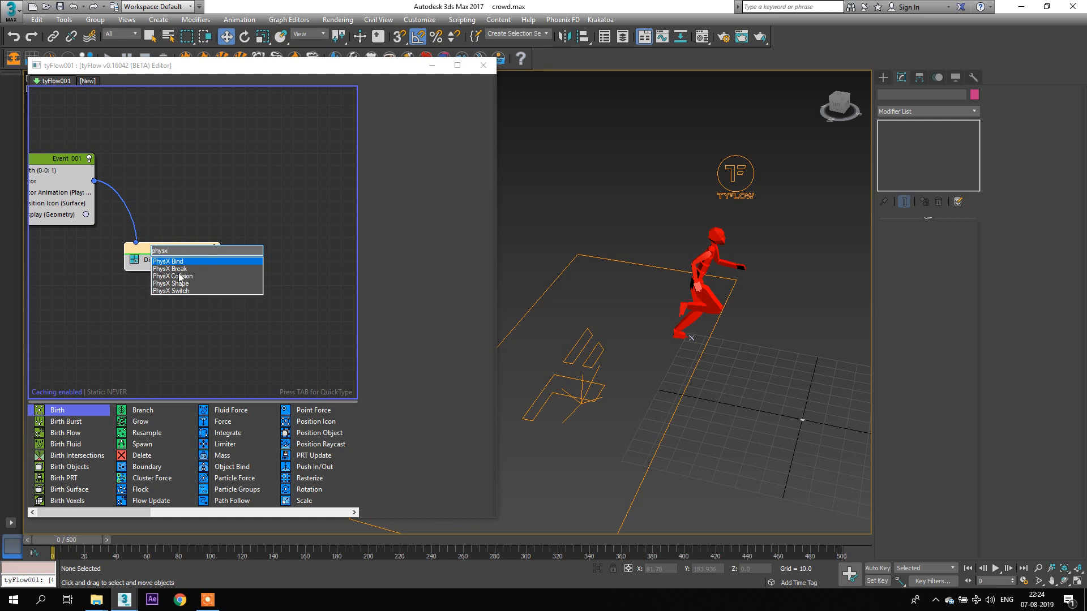
{"action": "left_click", "coordinate": [180, 283]}
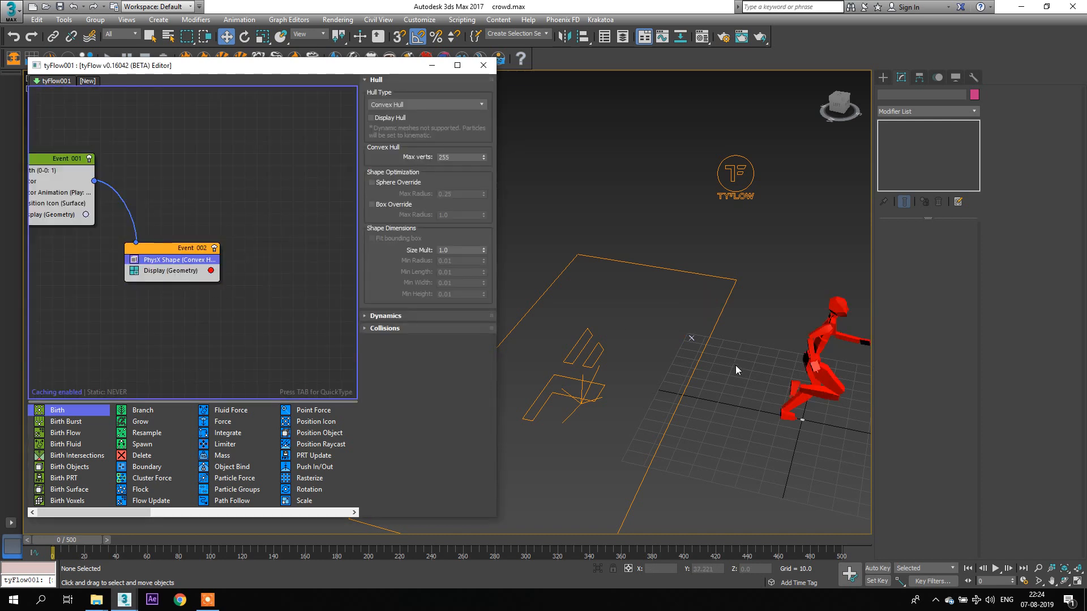
Step: Scrub the first frames to examine how the rig particles move with the PhysX Shape operator
{"action": "middle_click_drag", "start_coordinate": [735, 366], "coordinate": [677, 345]}
{"action": "mouse_move", "coordinate": [65, 540]}
{"action": "left_mouse_down"}
{"action": "mouse_move", "coordinate": [91, 540]}
{"action": "mouse_move", "coordinate": [57, 540]}
{"action": "left_mouse_up"}
{"action": "key", "text": "w"}
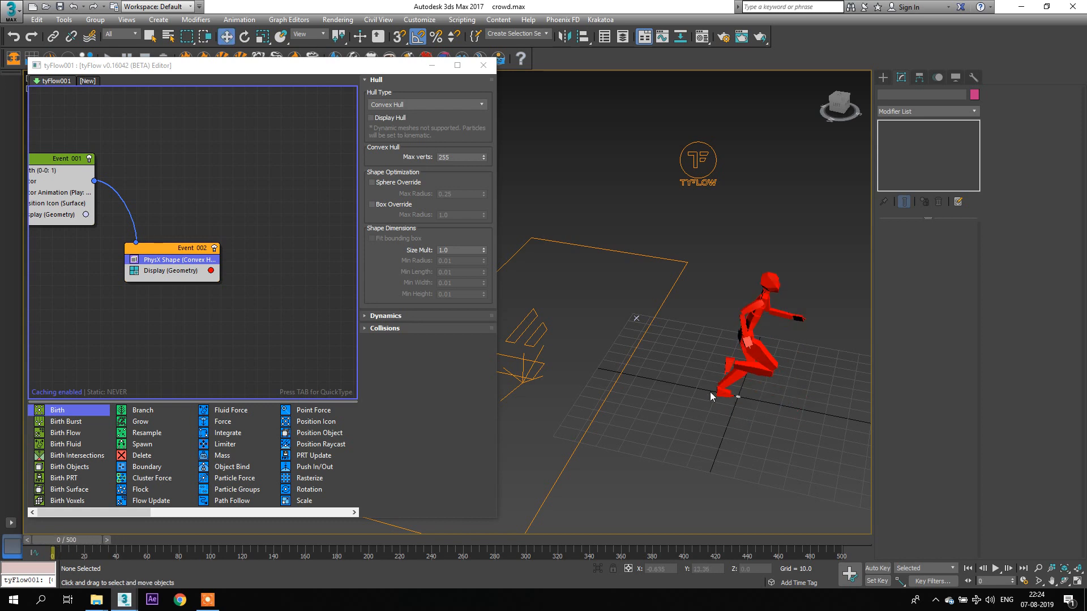
{"action": "middle_click_drag", "start_coordinate": [711, 392], "coordinate": [657, 384]}
{"action": "scroll", "coordinate": [696, 368], "scroll_direction": "up", "scroll_amount": 5}
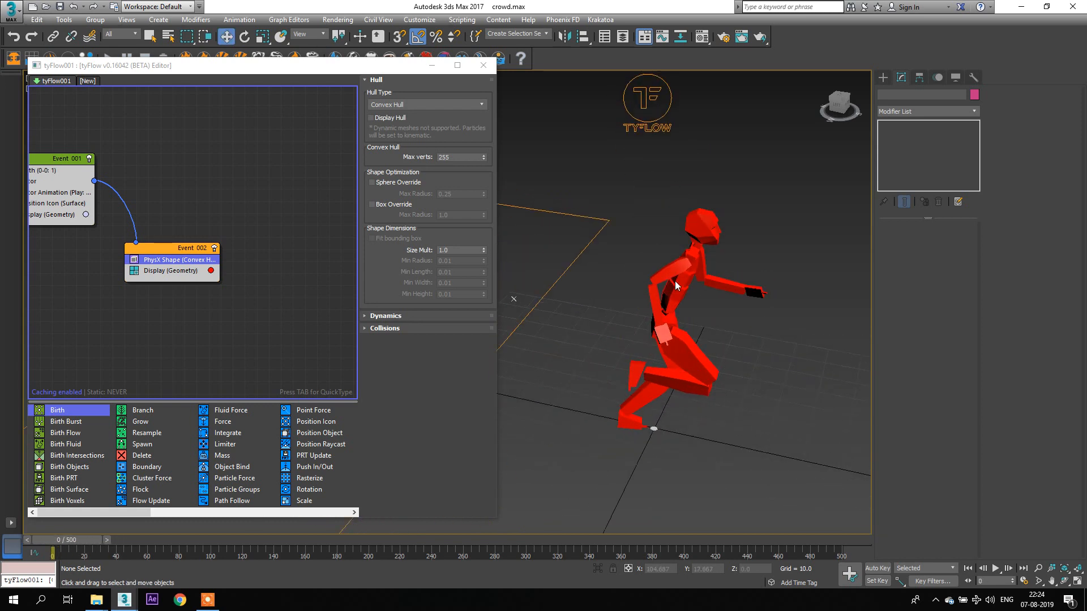
{"action": "mouse_move", "coordinate": [66, 542]}
{"action": "left_mouse_down"}
{"action": "mouse_move", "coordinate": [88, 542]}
{"action": "mouse_move", "coordinate": [46, 542]}
{"action": "left_mouse_up"}
{"action": "key", "text": "w"}
Step: Add a PhysX Bind operator below PhysX Shape in Event_002 and scrub the timeline to test the binding
{"action": "key", "text": "Tab"}
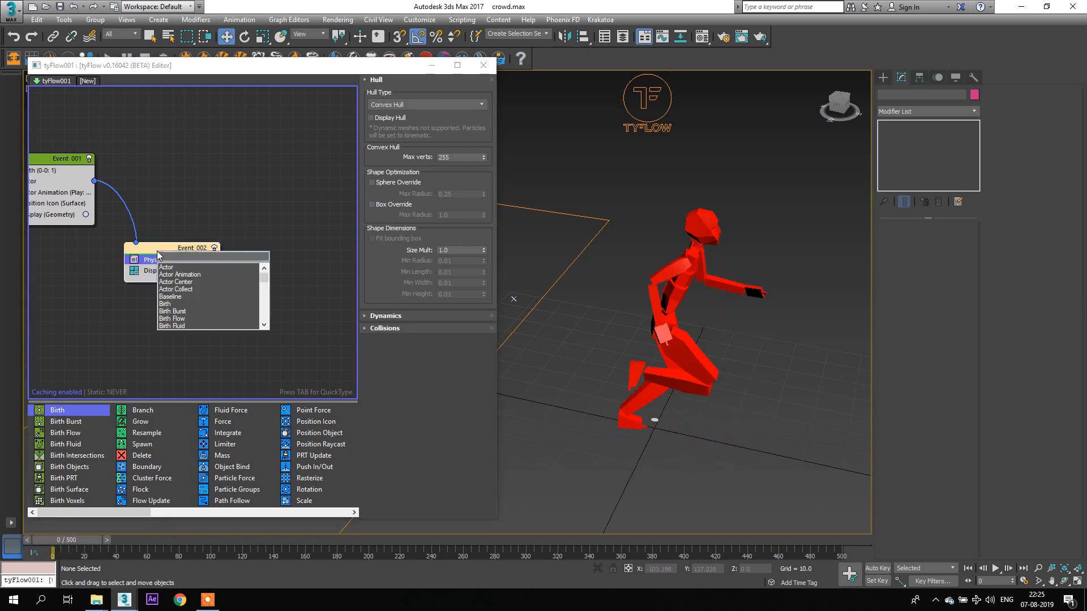
{"action": "type", "text": "bi"}
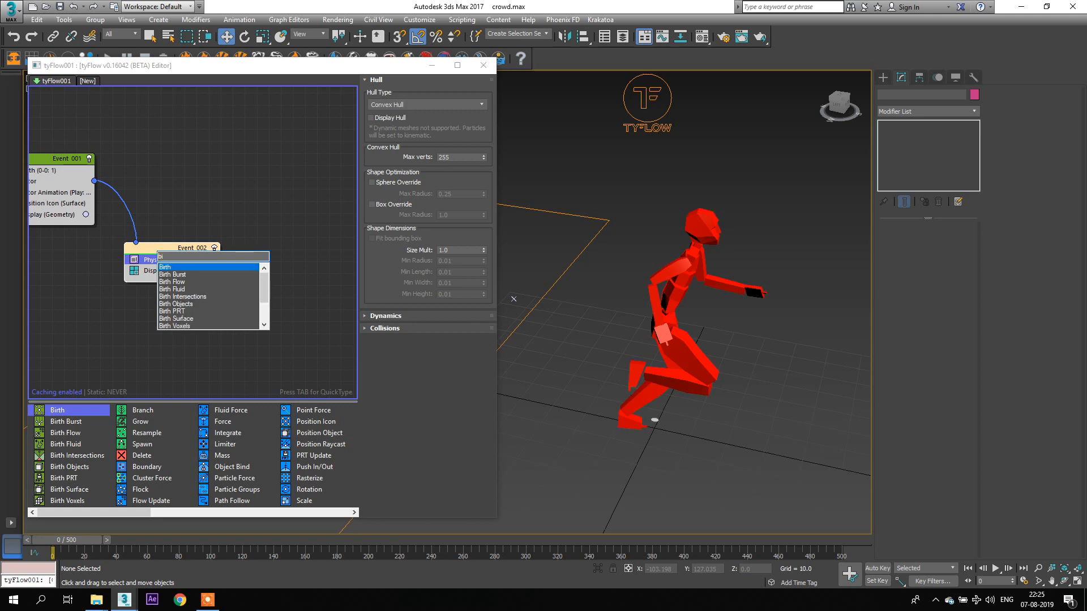
{"action": "type", "text": "n"}
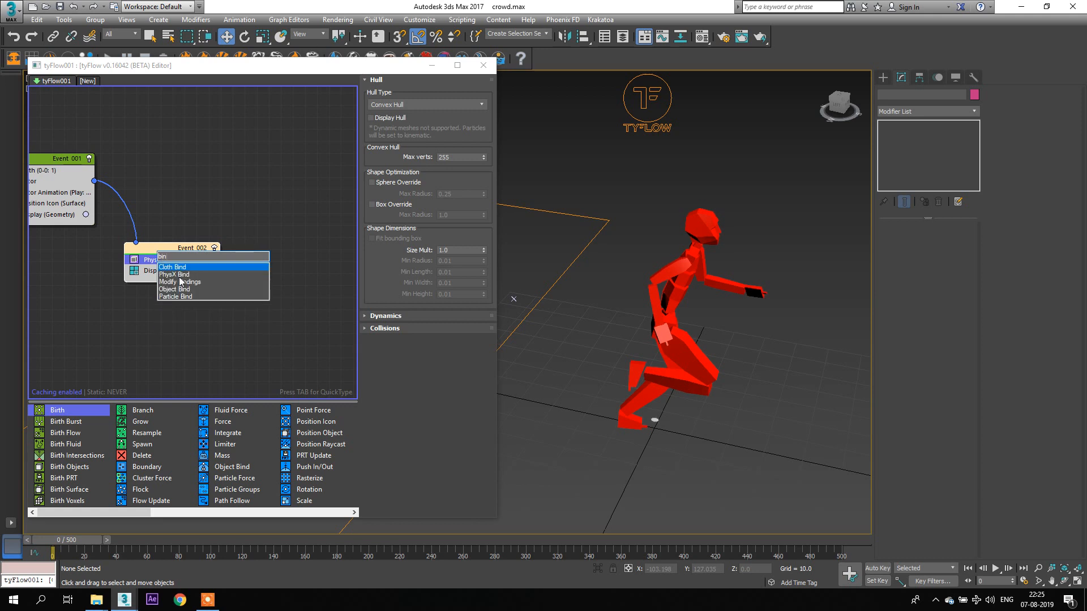
{"action": "key", "text": "Return"}
{"action": "left_click_drag", "start_coordinate": [159, 260], "coordinate": [161, 283]}
{"action": "mouse_move", "coordinate": [66, 540]}
{"action": "left_mouse_down"}
{"action": "mouse_move", "coordinate": [104, 540]}
{"action": "mouse_move", "coordinate": [68, 539]}
{"action": "mouse_move", "coordinate": [86, 538]}
{"action": "left_mouse_up"}
{"action": "middle_click_drag", "start_coordinate": [743, 443], "coordinate": [673, 401]}
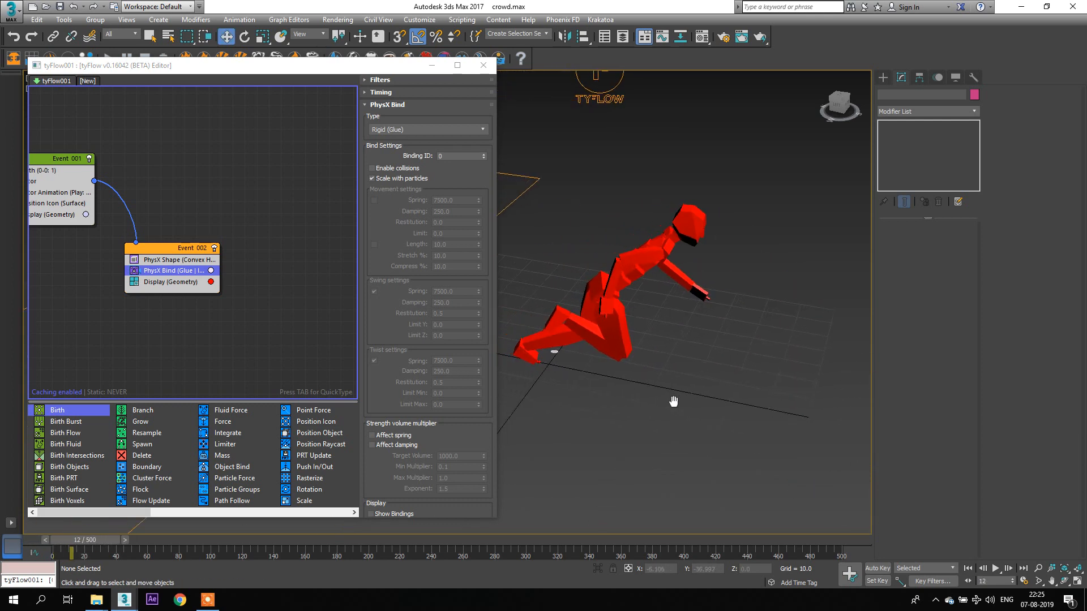
{"action": "left_click_drag", "start_coordinate": [94, 544], "coordinate": [54, 547]}
Step: Change the PhysX Bind type to Rigid (Joint) and scrub the timeline to test it
{"action": "left_click", "coordinate": [415, 132]}
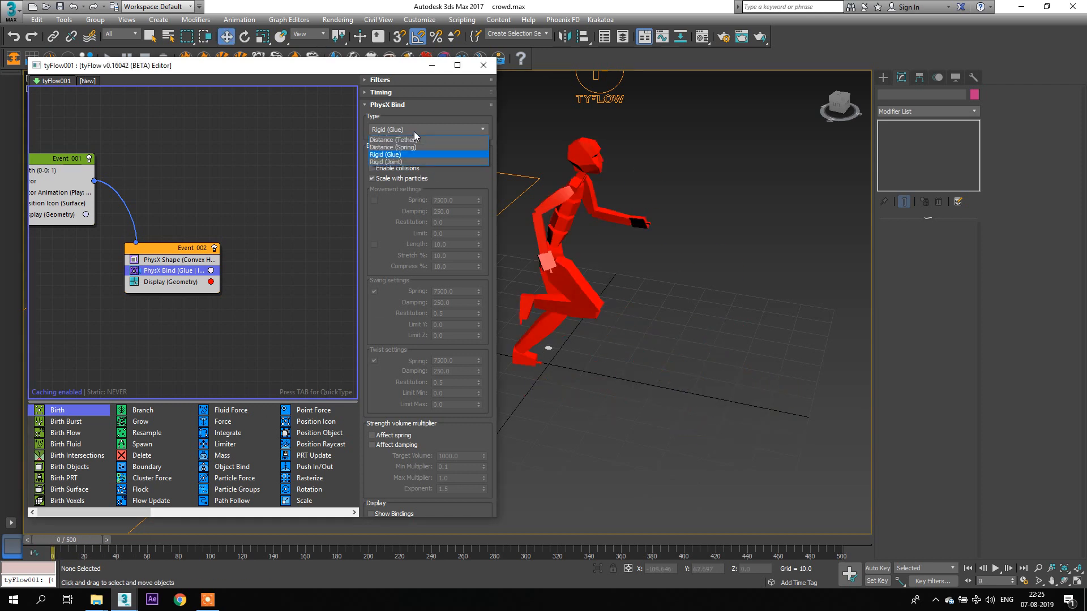
{"action": "left_click", "coordinate": [401, 163]}
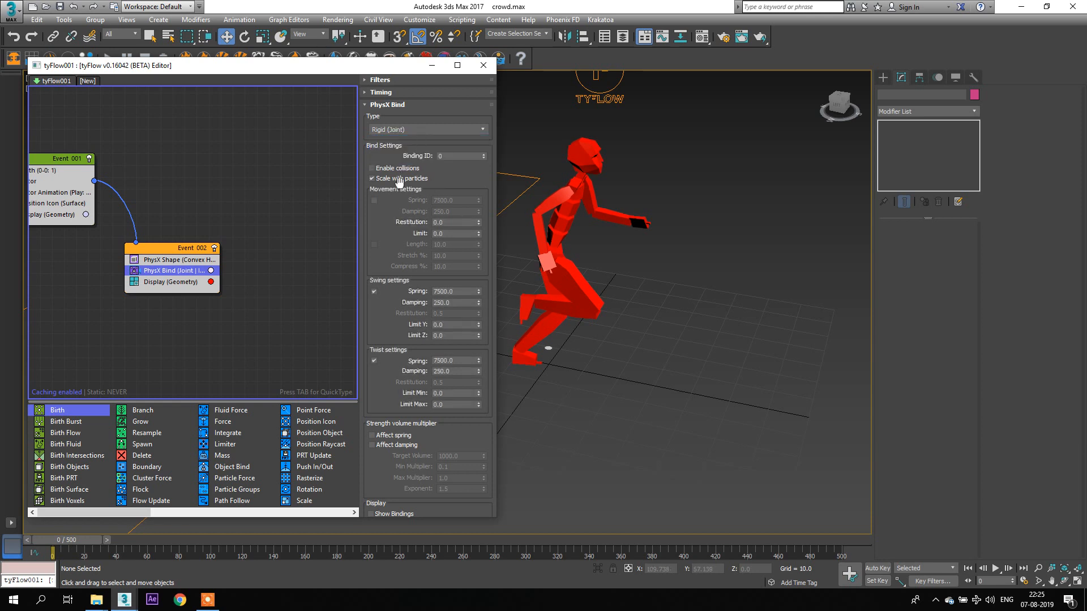
{"action": "mouse_move", "coordinate": [68, 541]}
{"action": "left_mouse_down"}
{"action": "mouse_move", "coordinate": [105, 544]}
{"action": "mouse_move", "coordinate": [67, 542]}
{"action": "left_mouse_up"}
{"action": "key", "text": "w"}
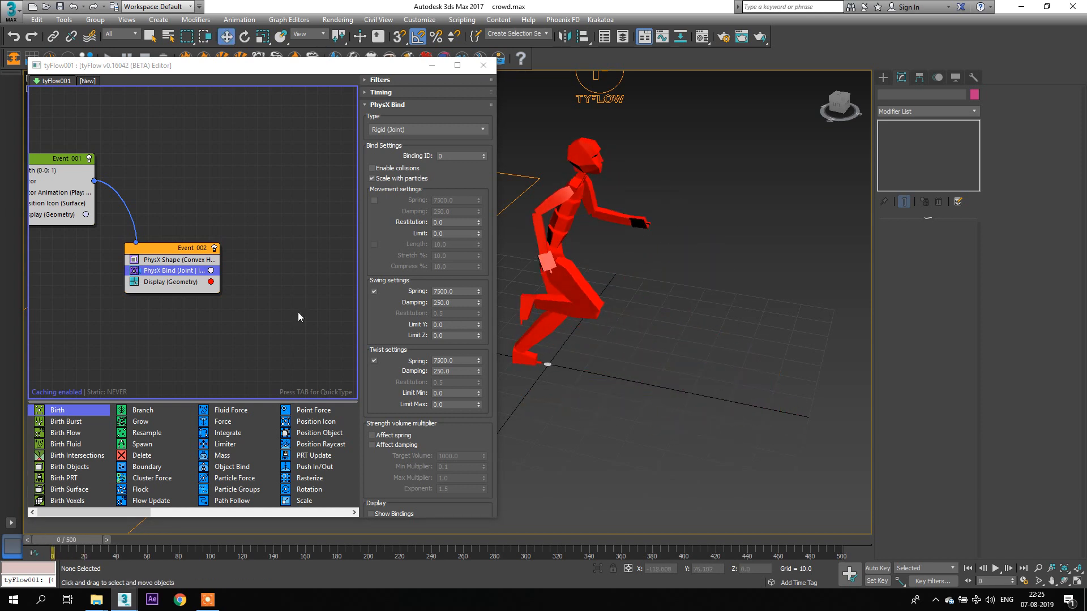
Step: Try the PhysX Bind operator's Movement spring on the timeline and switch it off again
{"action": "left_click", "coordinate": [373, 201]}
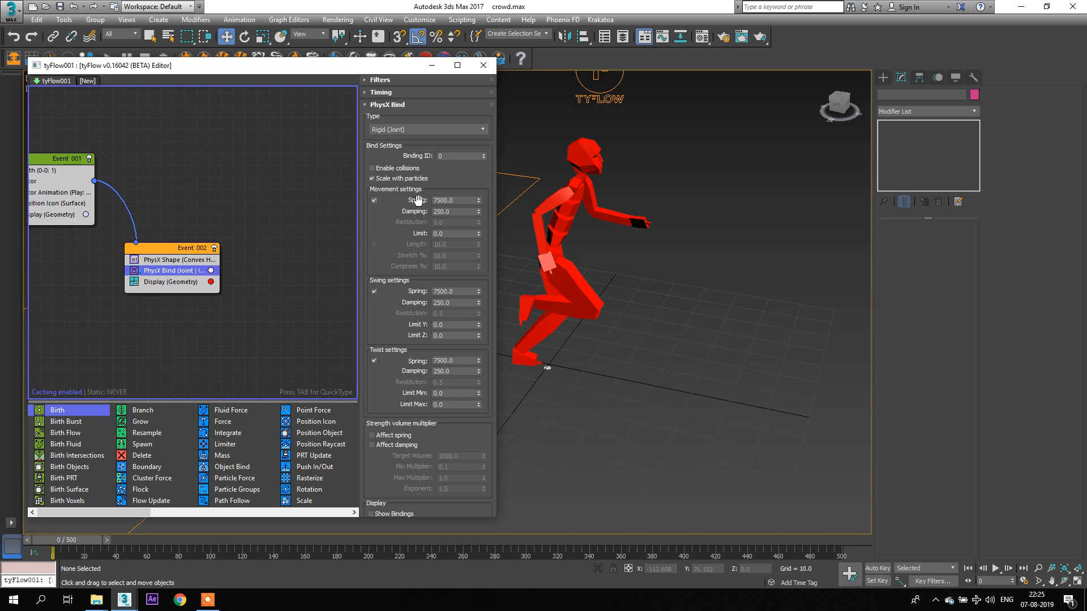
{"action": "left_click_drag", "start_coordinate": [62, 546], "coordinate": [34, 543]}
{"action": "left_click", "coordinate": [374, 201]}
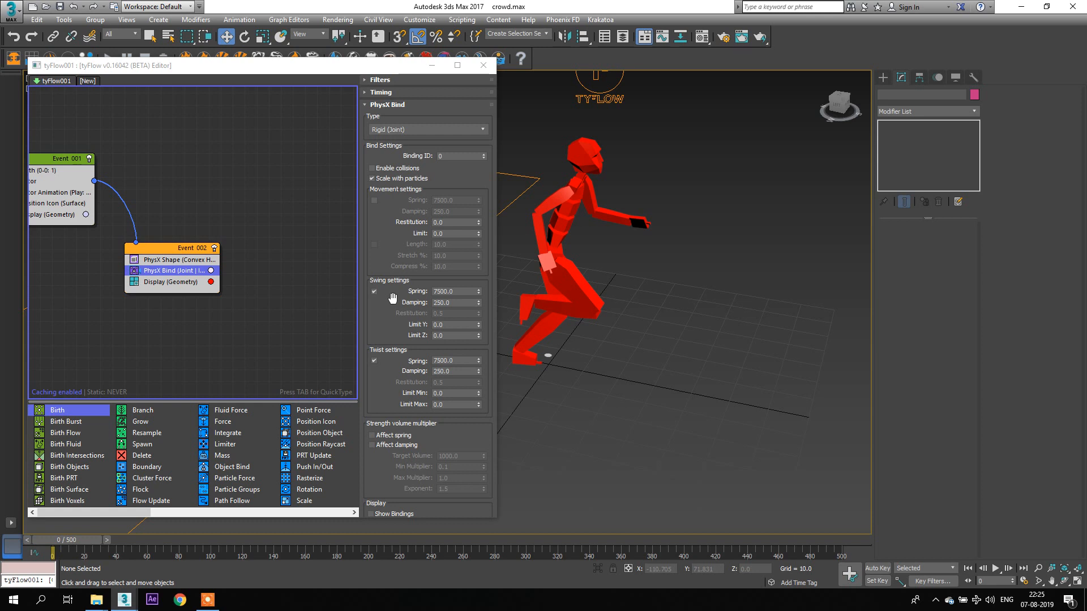
Step: Frame the whole particle actor and scrub the timeline to examine the motion of its joint-bound parts
{"action": "scroll", "coordinate": [623, 286], "scroll_direction": "down", "scroll_amount": 2}
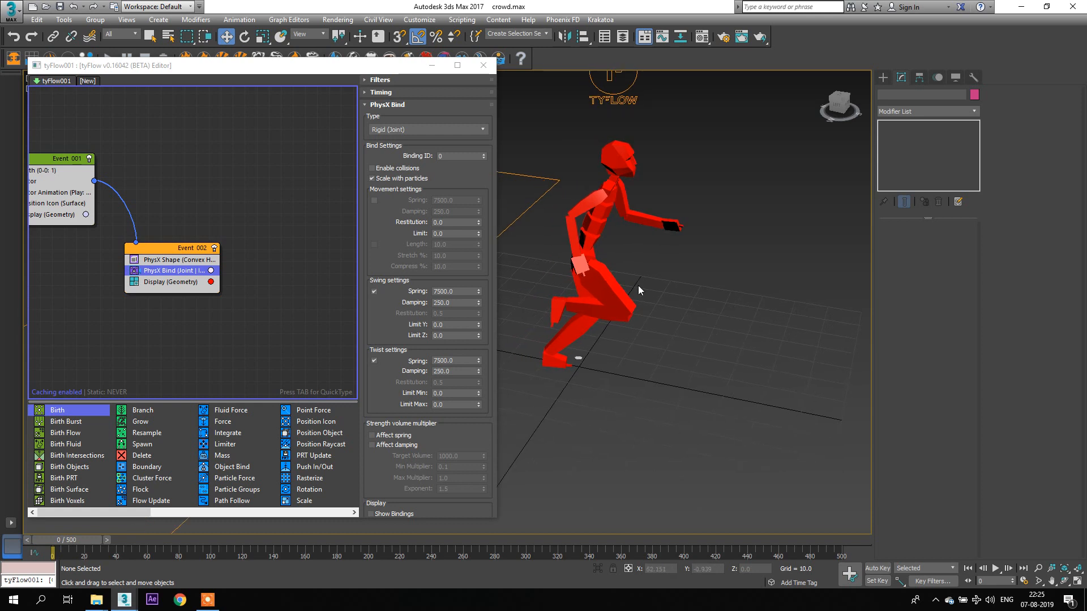
{"action": "scroll", "coordinate": [637, 285], "scroll_direction": "down", "scroll_amount": 2}
{"action": "scroll", "coordinate": [638, 285], "scroll_direction": "up", "scroll_amount": 3}
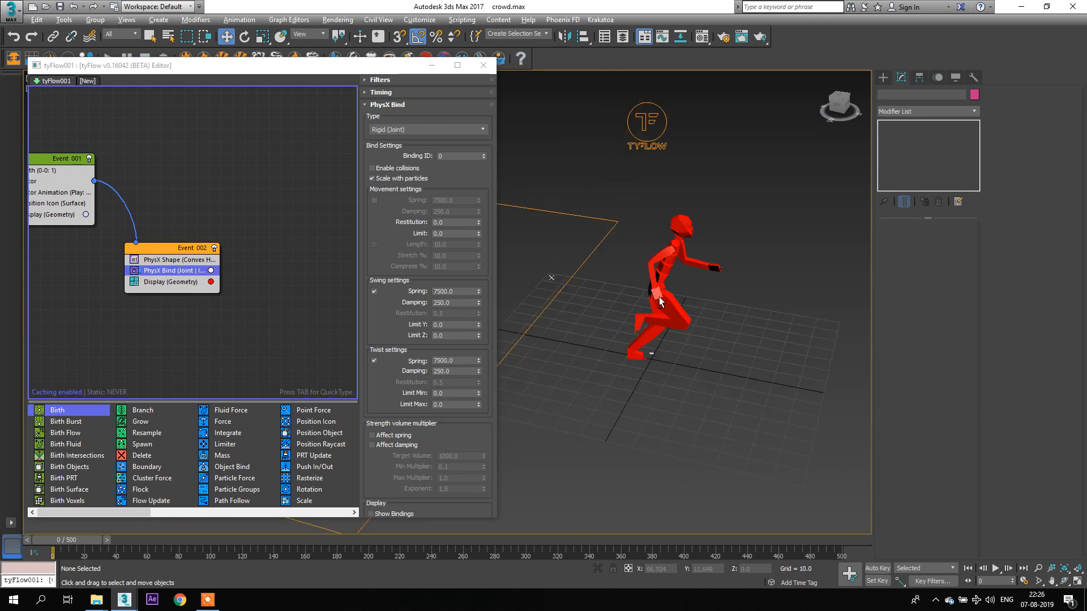
{"action": "left_click_drag", "start_coordinate": [78, 540], "coordinate": [89, 541]}
{"action": "left_click_drag", "start_coordinate": [113, 541], "coordinate": [78, 541]}
{"action": "key", "text": "w"}
Step: Enable Force in the PhysX Bind operator's Bind Breaking settings, set it to 100000, and scrub to test it
{"action": "left_click_drag", "start_coordinate": [403, 404], "coordinate": [403, 336]}
{"action": "scroll", "coordinate": [403, 336], "scroll_direction": "down", "scroll_amount": 5}
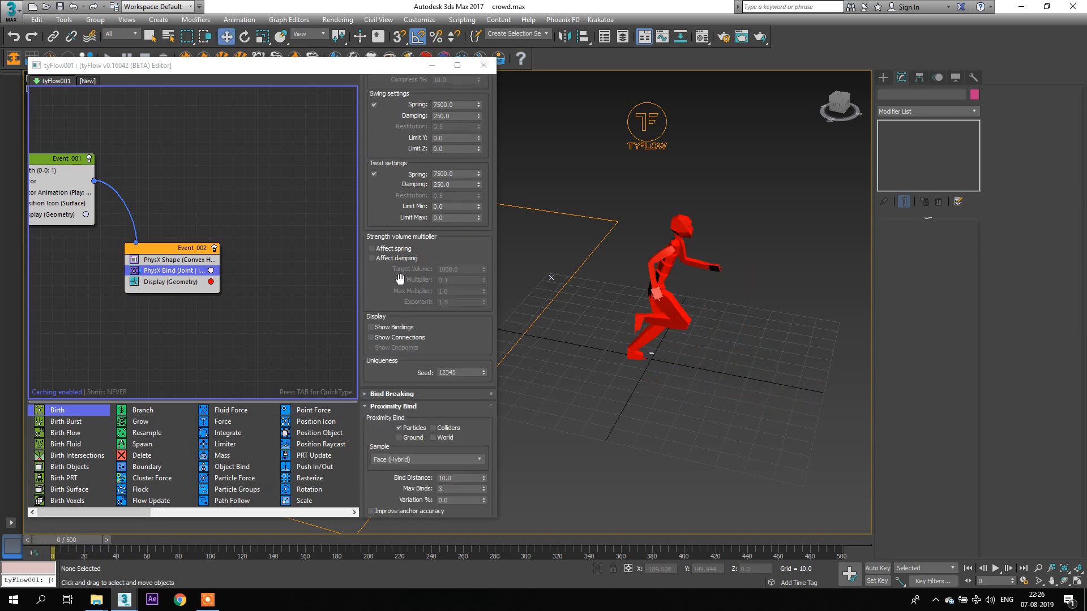
{"action": "left_click", "coordinate": [380, 344]}
{"action": "left_click", "coordinate": [371, 365]}
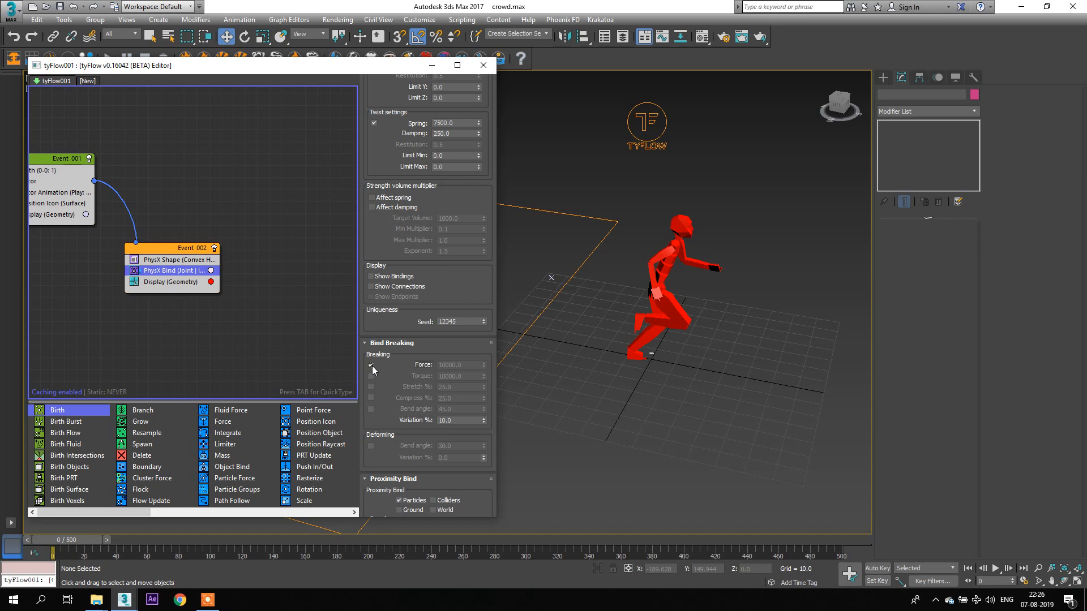
{"action": "mouse_move", "coordinate": [86, 542]}
{"action": "left_mouse_down"}
{"action": "mouse_move", "coordinate": [102, 542]}
{"action": "mouse_move", "coordinate": [85, 543]}
{"action": "left_mouse_up"}
{"action": "left_click", "coordinate": [449, 365]}
{"action": "left_click_drag", "start_coordinate": [84, 544], "coordinate": [46, 537]}
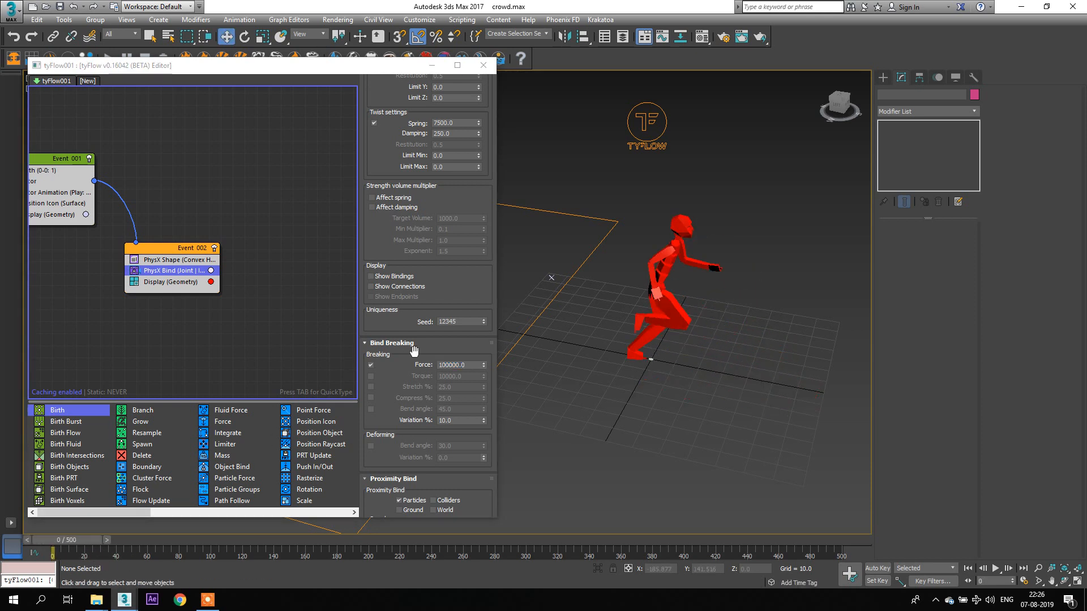
Step: Lower the PhysX Bind operator's breaking Force to 3000
{"action": "left_click", "coordinate": [445, 365]}
{"action": "key", "text": "BackSpace"}
{"action": "type", "text": "5"}
{"action": "key", "text": "Return"}
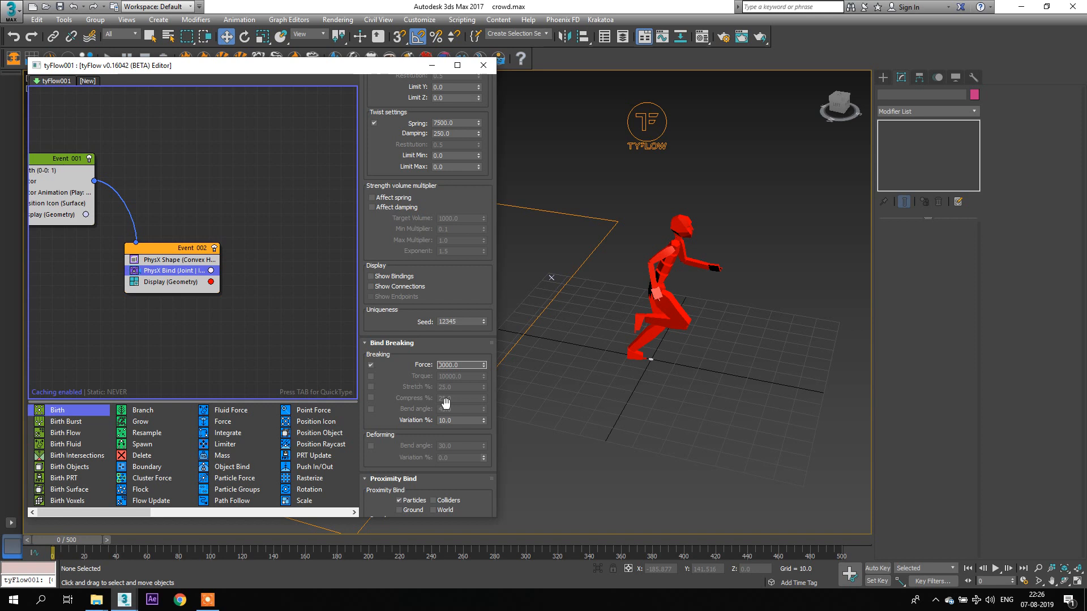
Step: Return the timeline to frame 0 and turn off Force breaking in the PhysX Bind operator
{"action": "left_click_drag", "start_coordinate": [74, 541], "coordinate": [17, 540]}
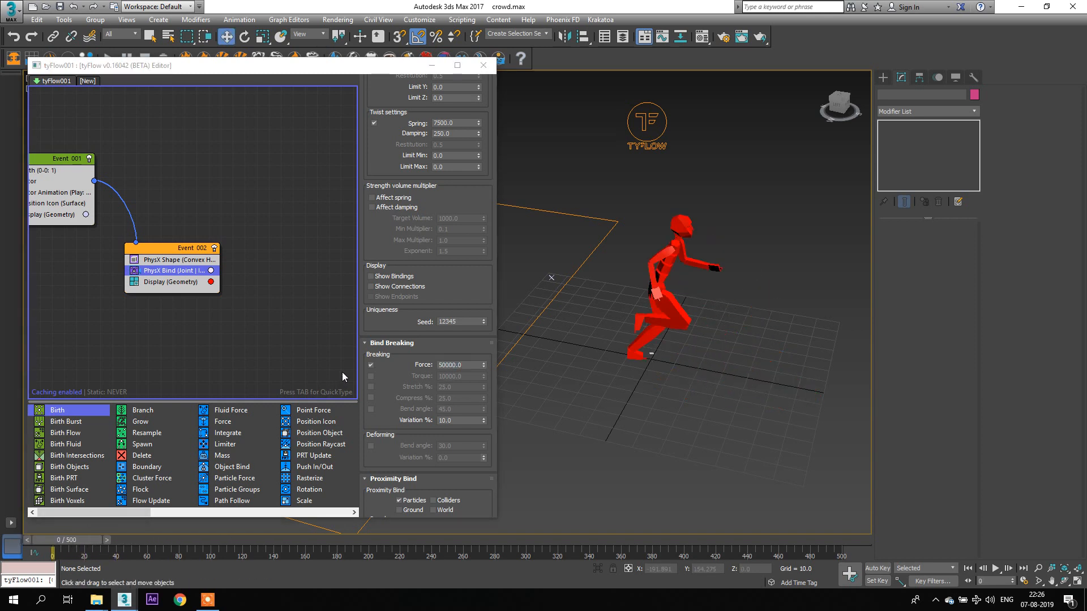
{"action": "left_click", "coordinate": [371, 365]}
{"action": "middle_click_drag", "start_coordinate": [583, 289], "coordinate": [702, 354]}
{"action": "key", "text": "w"}
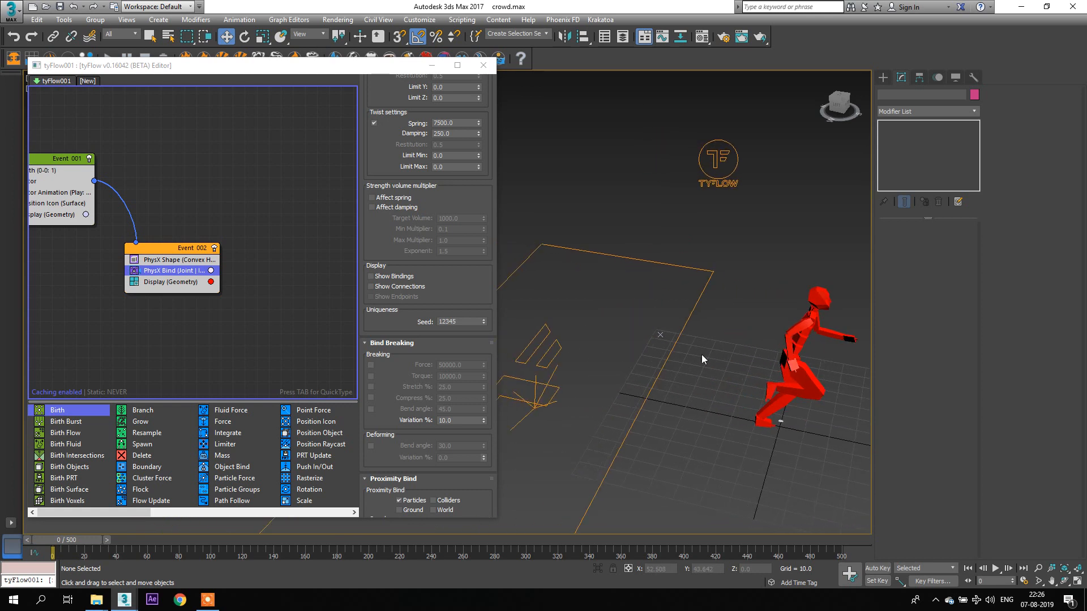
Step: Disable Event_002 so that its PhysX Shape and PhysX Bind operators no longer act on the rig particles
{"action": "scroll", "coordinate": [701, 354], "scroll_direction": "down", "scroll_amount": 5}
{"action": "middle_click_drag", "start_coordinate": [148, 211], "coordinate": [254, 217]}
{"action": "left_click", "coordinate": [290, 248]}
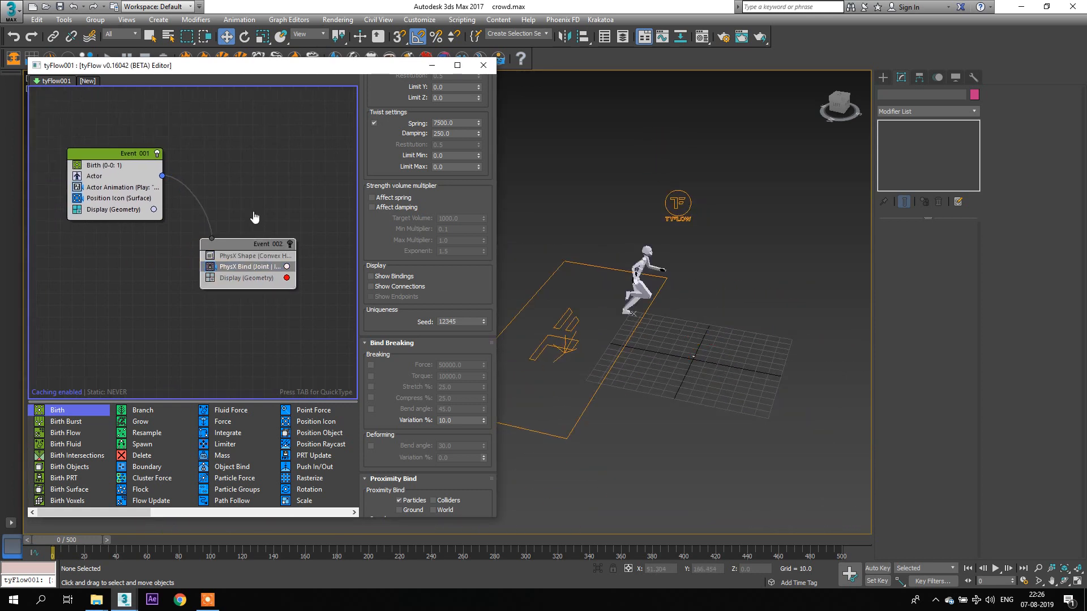
{"action": "middle_click_drag", "start_coordinate": [179, 209], "coordinate": [204, 214]}
{"action": "scroll", "coordinate": [136, 180], "scroll_direction": "up", "scroll_amount": 1}
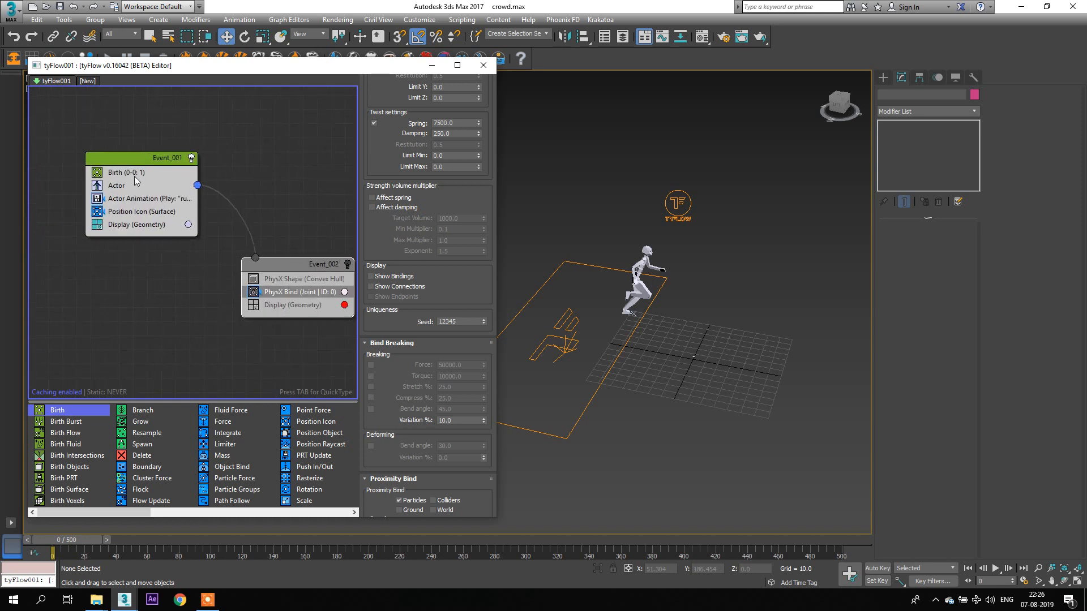
Step: Examine the Actor operator's settings in Event_001 and the running actor's mesh in the viewport
{"action": "left_click", "coordinate": [134, 186]}
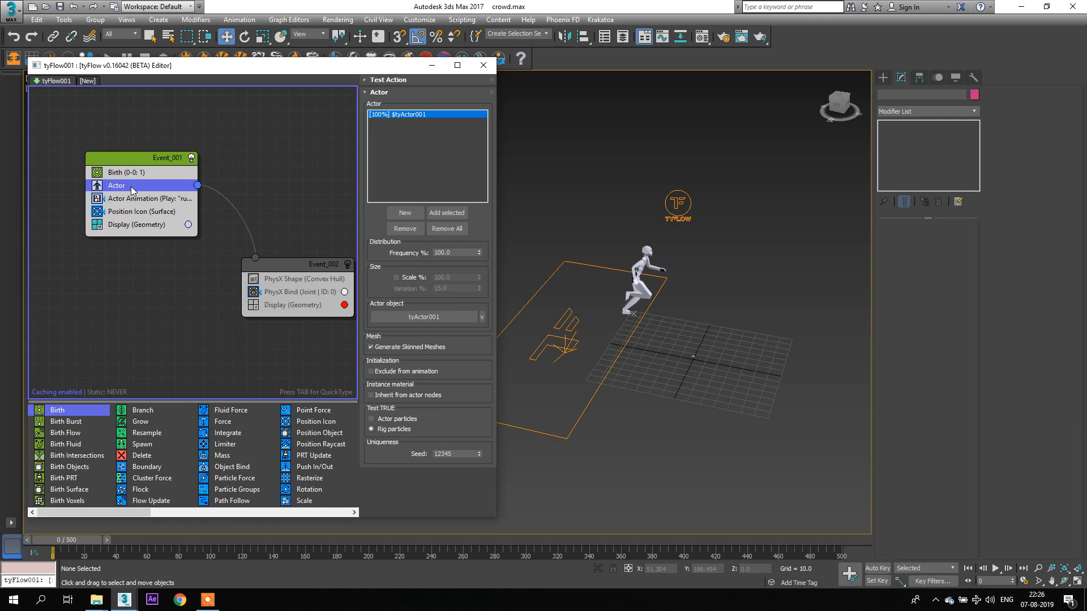
{"action": "middle_click_drag", "start_coordinate": [238, 190], "coordinate": [217, 186]}
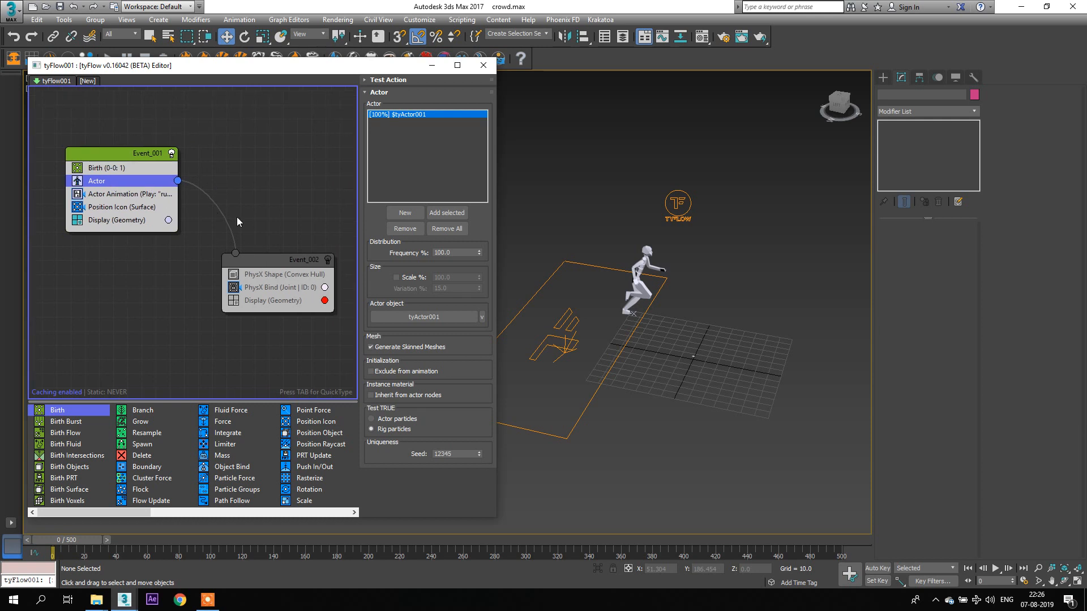
{"action": "scroll", "coordinate": [646, 276], "scroll_direction": "up", "scroll_amount": 5}
{"action": "scroll", "coordinate": [647, 276], "scroll_direction": "down", "scroll_amount": 3}
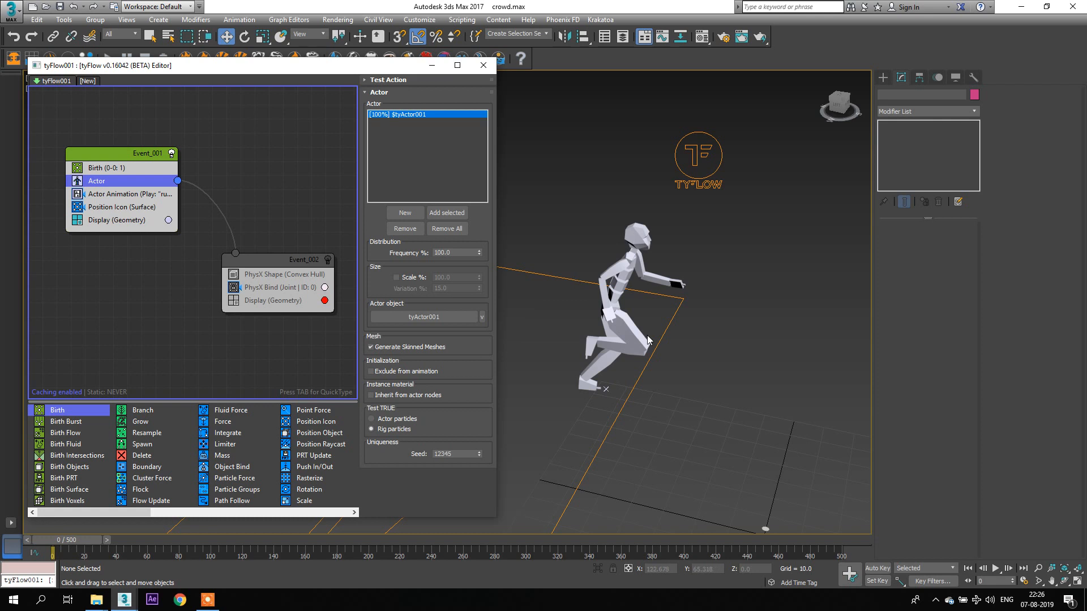
{"action": "left_click", "coordinate": [116, 151]}
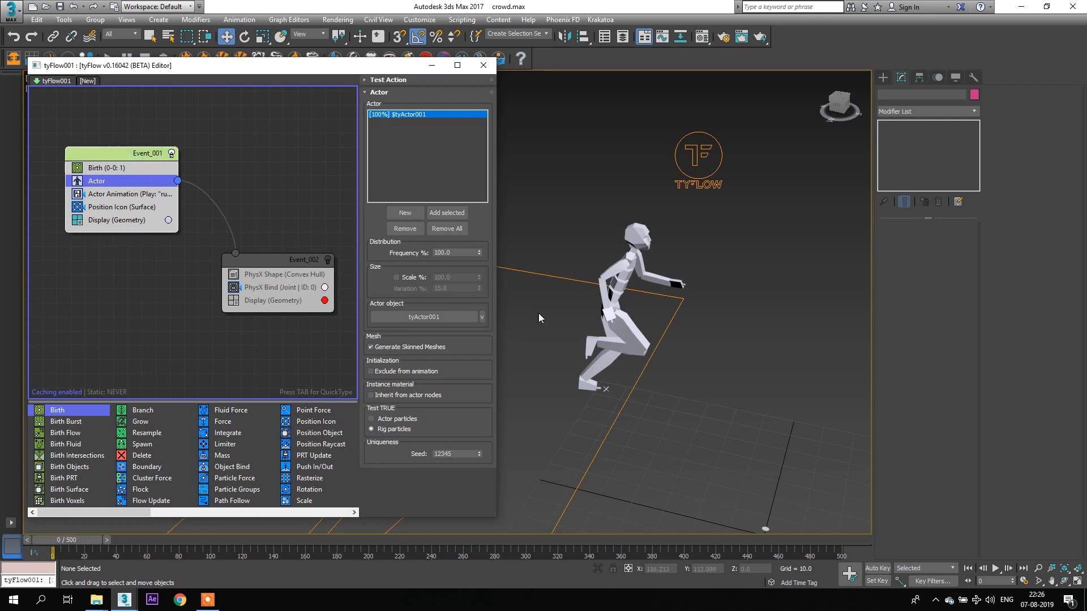
Step: Shrink the tyFlow editor and set a wide, higher-angled view that leaves room beside the actor, with the timeline at frame 0
{"action": "scroll", "coordinate": [538, 313], "scroll_direction": "down", "scroll_amount": 4}
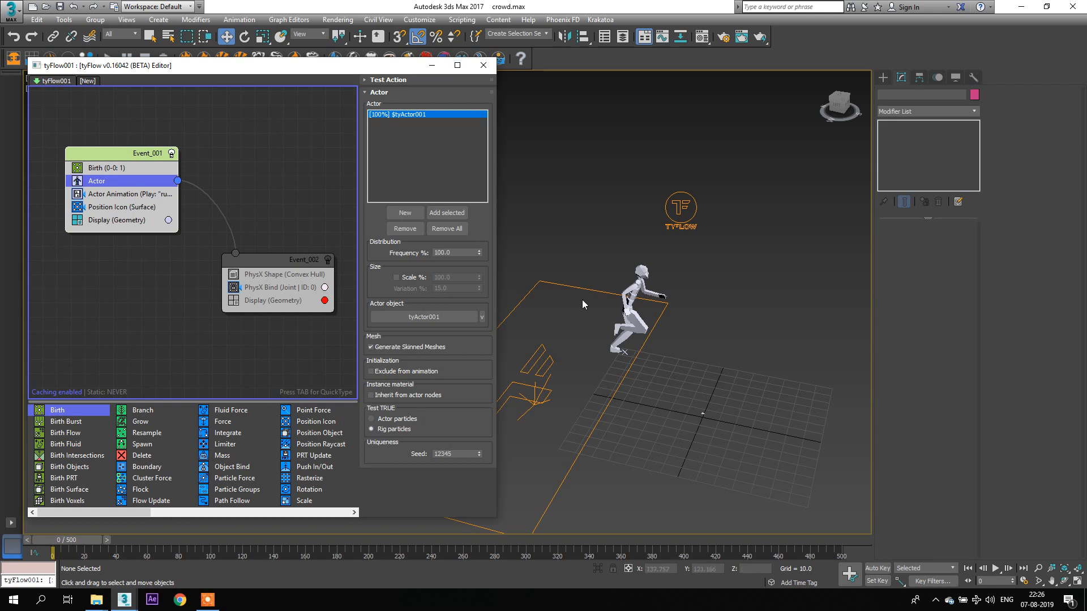
{"action": "scroll", "coordinate": [586, 306], "scroll_direction": "down", "scroll_amount": 3}
{"action": "scroll", "coordinate": [601, 357], "scroll_direction": "down", "scroll_amount": 5}
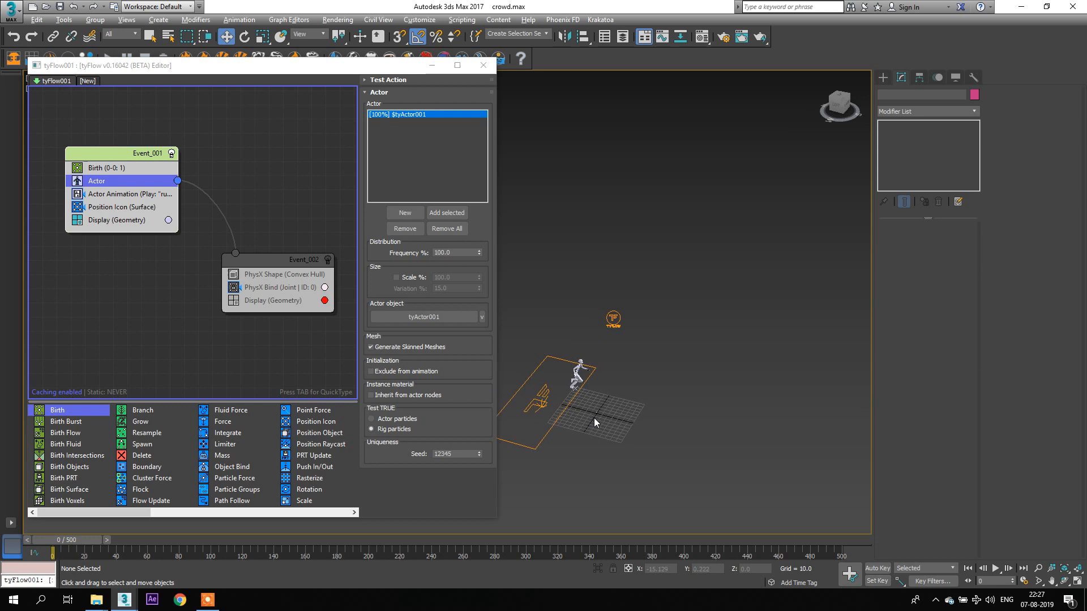
{"action": "middle_click_drag", "start_coordinate": [593, 422], "coordinate": [600, 370]}
{"action": "left_click_drag", "start_coordinate": [41, 541], "coordinate": [17, 544]}
{"action": "middle_click_drag", "start_coordinate": [115, 196], "coordinate": [121, 219]}
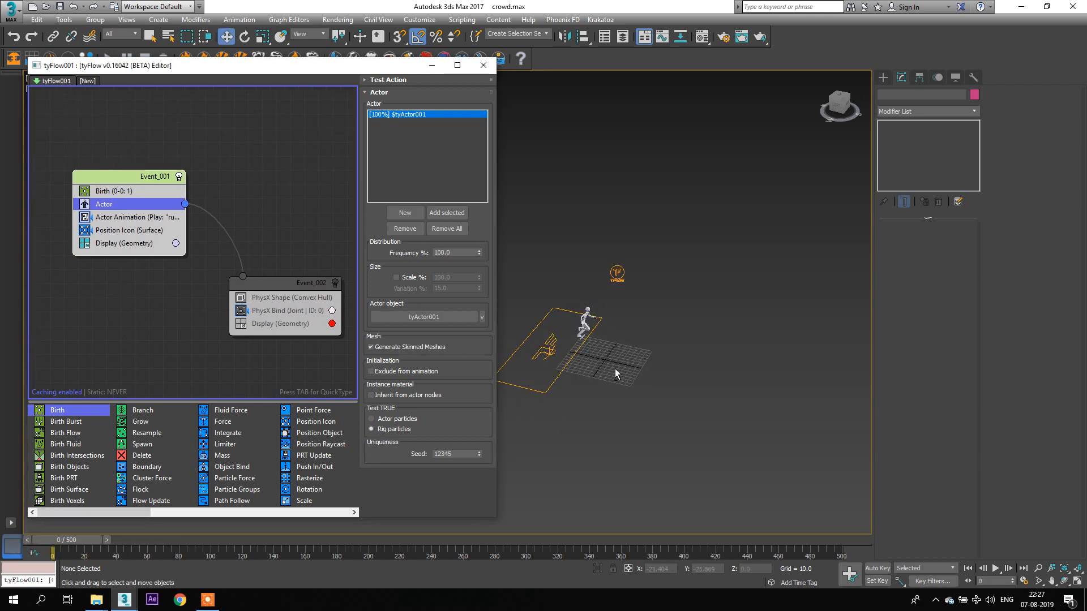
{"action": "middle_click_drag", "start_coordinate": [712, 304], "coordinate": [599, 341], "text": "alt"}
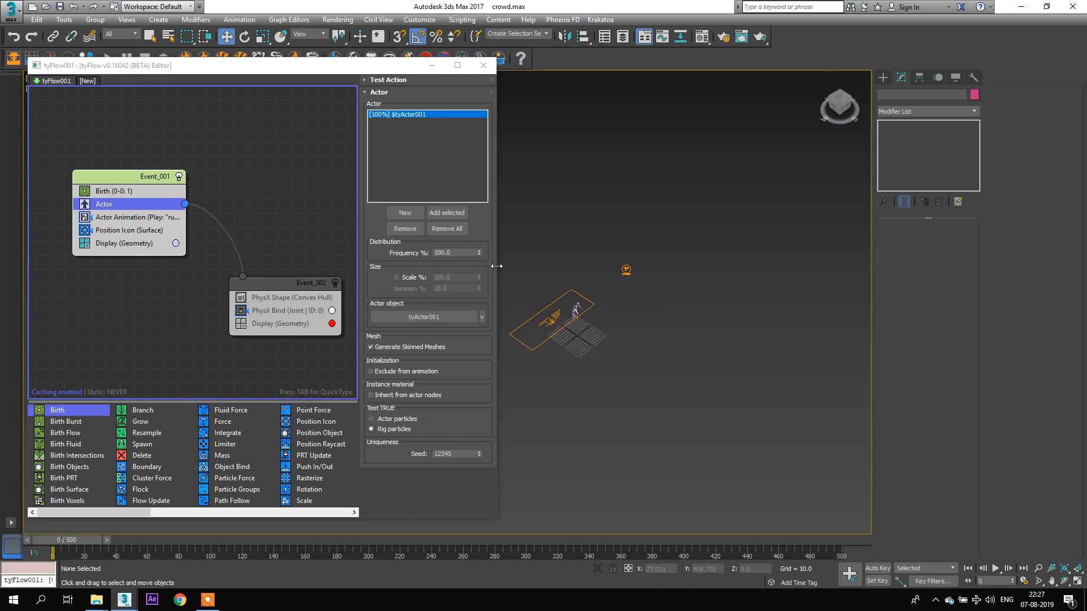
{"action": "left_click_drag", "start_coordinate": [496, 522], "coordinate": [464, 495]}
{"action": "middle_click_drag", "start_coordinate": [621, 352], "coordinate": [641, 346]}
Step: Draw an open, winding Line spline starting at the tyIcon emitter and running far out past the grid
{"action": "left_click", "coordinate": [883, 77]}
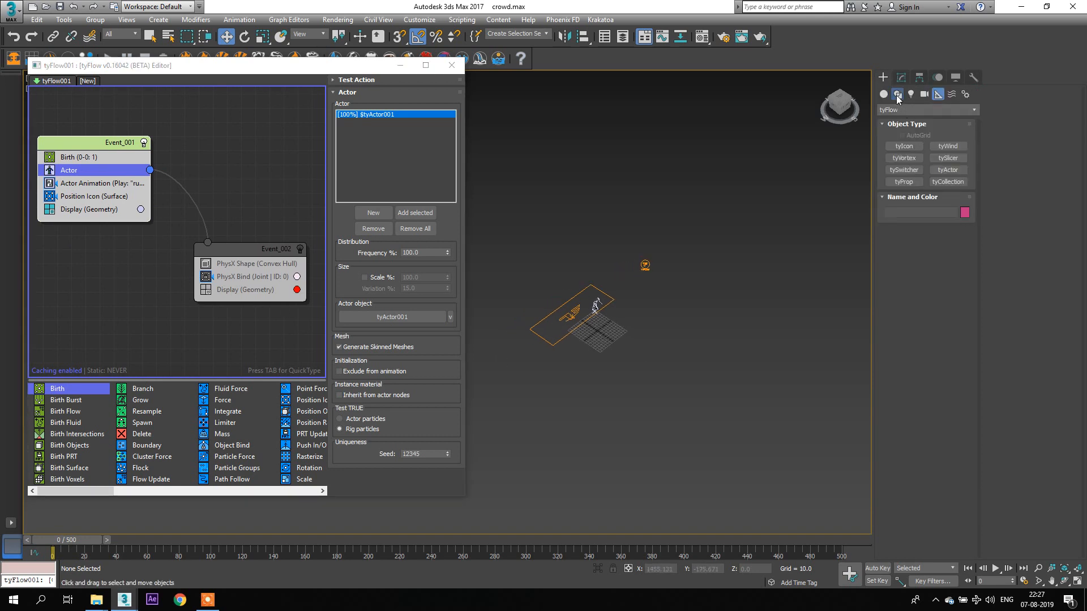
{"action": "left_click", "coordinate": [897, 95]}
{"action": "left_click", "coordinate": [903, 156]}
{"action": "middle_click_drag", "start_coordinate": [656, 274], "coordinate": [619, 264]}
{"action": "left_click", "coordinate": [534, 307]}
{"action": "left_click", "coordinate": [586, 354]}
{"action": "left_click", "coordinate": [677, 359]}
{"action": "left_click", "coordinate": [735, 335]}
{"action": "middle_click_drag", "start_coordinate": [767, 332], "coordinate": [700, 291]}
{"action": "left_click", "coordinate": [764, 324]}
{"action": "left_click", "coordinate": [771, 360]}
{"action": "left_click", "coordinate": [751, 424]}
{"action": "left_click", "coordinate": [777, 492]}
{"action": "left_click", "coordinate": [802, 505]}
{"action": "right_click", "coordinate": [832, 497]}
{"action": "middle_click_drag", "start_coordinate": [693, 355], "coordinate": [739, 381]}
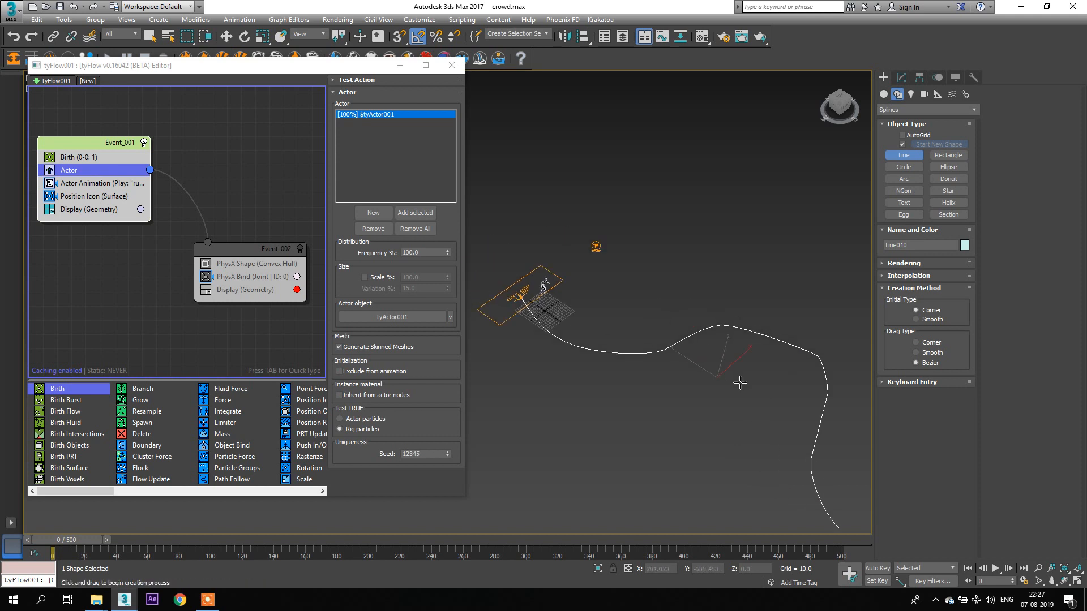
{"action": "left_click", "coordinate": [226, 36]}
Step: Add a Path Follow operator to Event_001 and place Position Icon directly above the Actor operator
{"action": "middle_click_drag", "start_coordinate": [163, 203], "coordinate": [215, 230]}
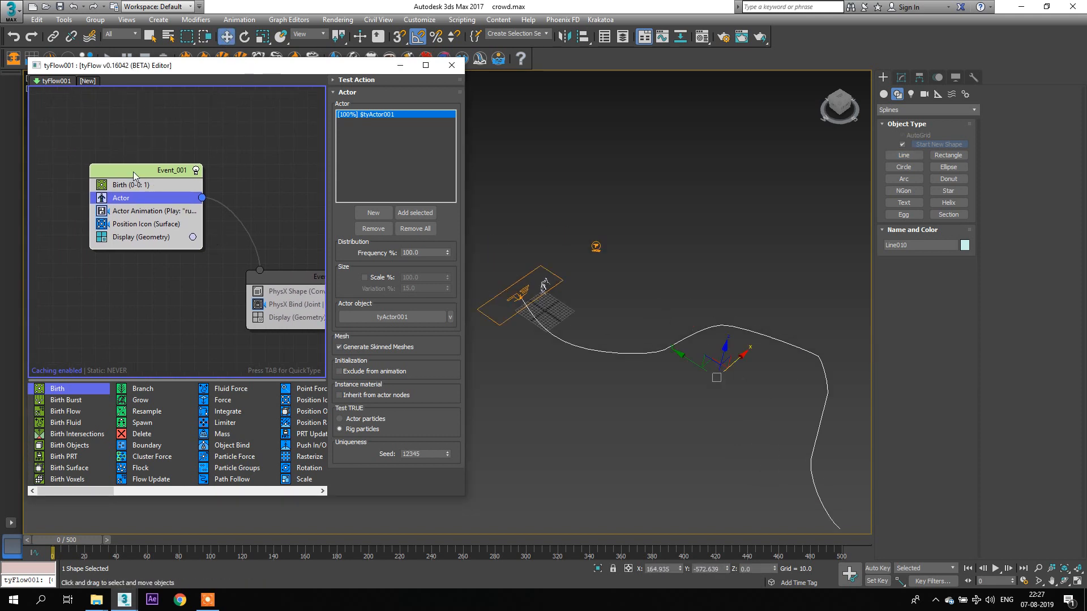
{"action": "key", "text": "Tab"}
{"action": "type", "text": "PATH"}
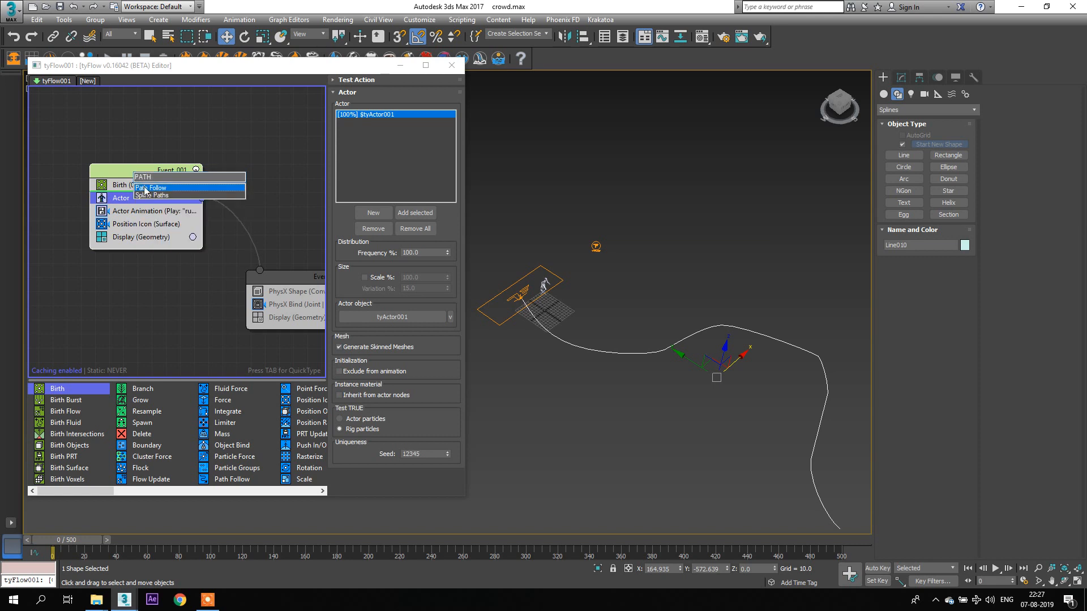
{"action": "left_click", "coordinate": [146, 189]}
{"action": "mouse_move", "coordinate": [136, 202]}
{"action": "left_mouse_down"}
{"action": "mouse_move", "coordinate": [126, 237]}
{"action": "mouse_move", "coordinate": [150, 222]}
{"action": "mouse_move", "coordinate": [137, 192]}
{"action": "left_mouse_up"}
Step: Assign the drawn line to the Path Follow operator's Shapes and scrub the opening frames to test it
{"action": "left_click", "coordinate": [379, 214]}
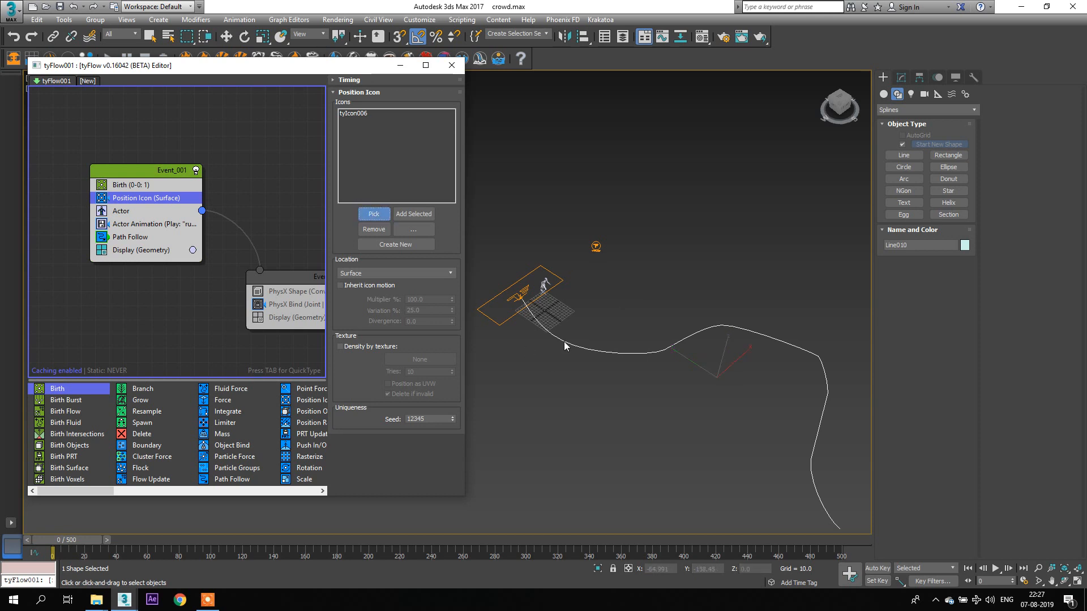
{"action": "left_click", "coordinate": [143, 236]}
{"action": "left_click", "coordinate": [374, 229]}
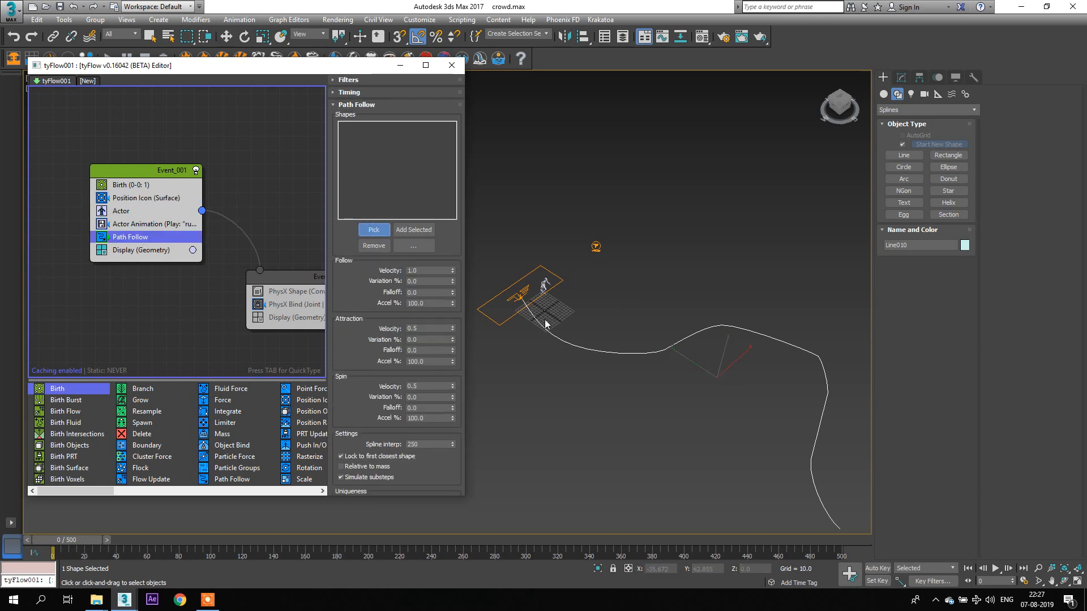
{"action": "left_click", "coordinate": [580, 346]}
{"action": "middle_click_drag", "start_coordinate": [580, 346], "coordinate": [597, 333]}
{"action": "mouse_move", "coordinate": [74, 543]}
{"action": "left_mouse_down"}
{"action": "mouse_move", "coordinate": [141, 536]}
{"action": "mouse_move", "coordinate": [68, 540]}
{"action": "left_mouse_up"}
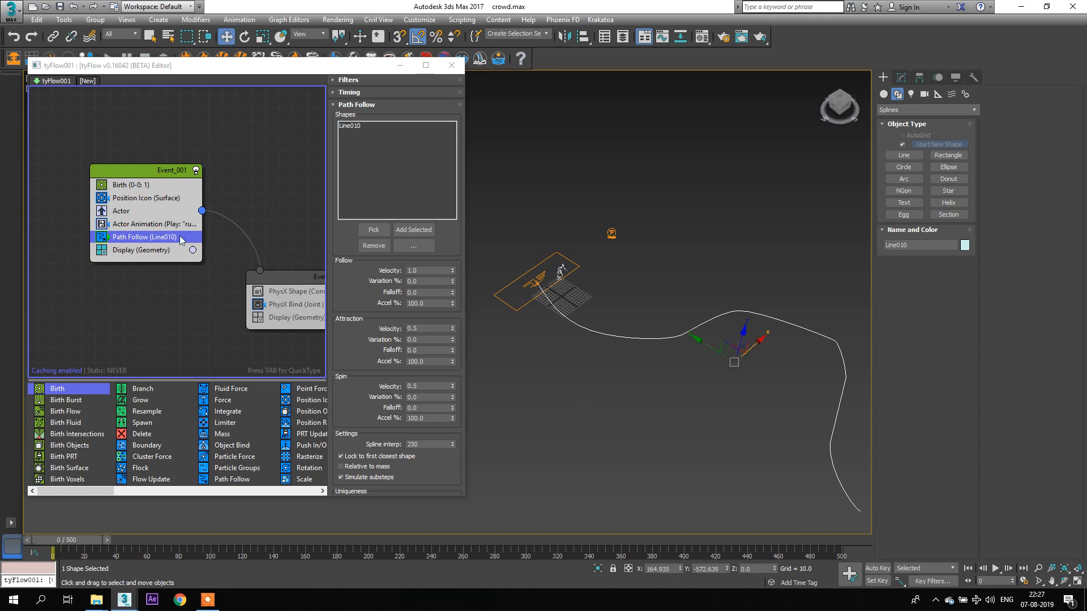
Step: Set Path Follow's Spin velocity to 0 and both its Attraction and Follow velocities to 2
{"action": "right_click", "coordinate": [453, 387]}
{"action": "left_click", "coordinate": [434, 328]}
{"action": "type", "text": "2"}
{"action": "key", "text": "Return"}
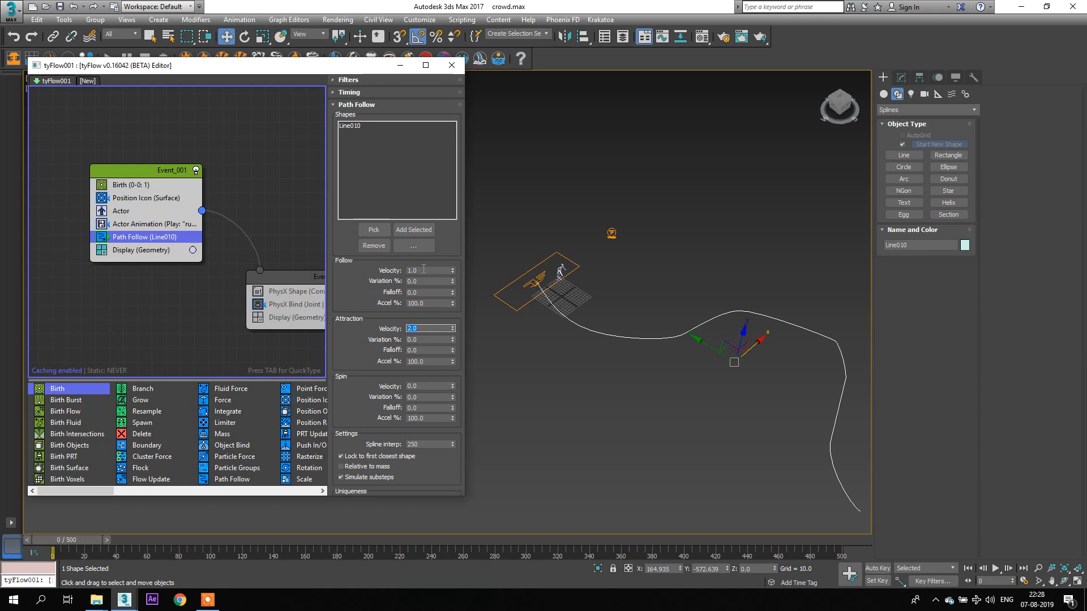
{"action": "double_click", "coordinate": [423, 269]}
Step: Play the path-following simulation, check the Time Configuration settings, and return to frame 0
{"action": "left_click", "coordinate": [996, 569]}
{"action": "left_click", "coordinate": [996, 569]}
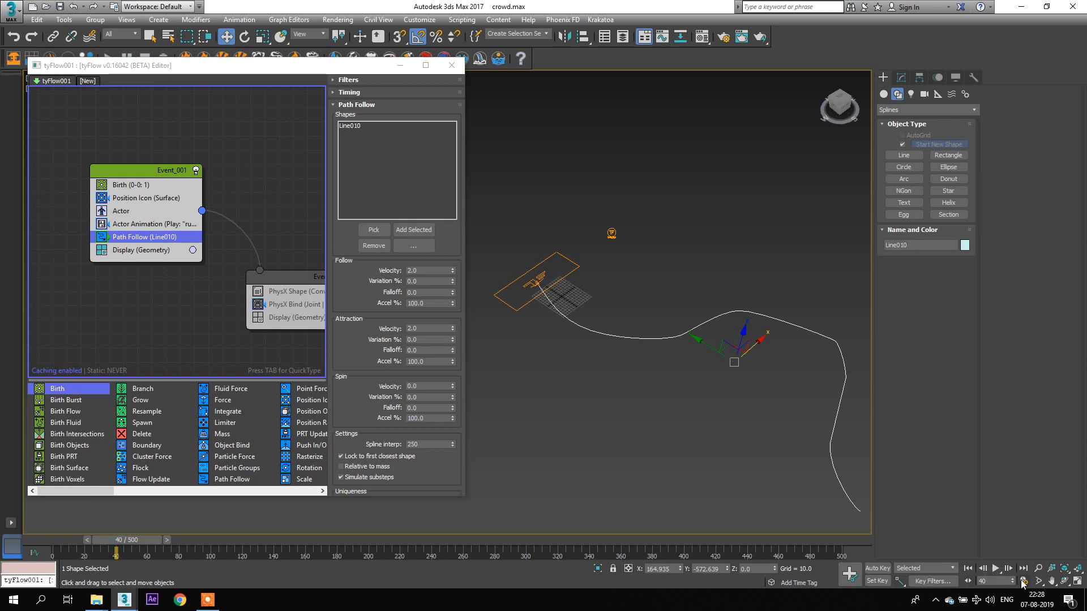
{"action": "left_click", "coordinate": [1023, 581]}
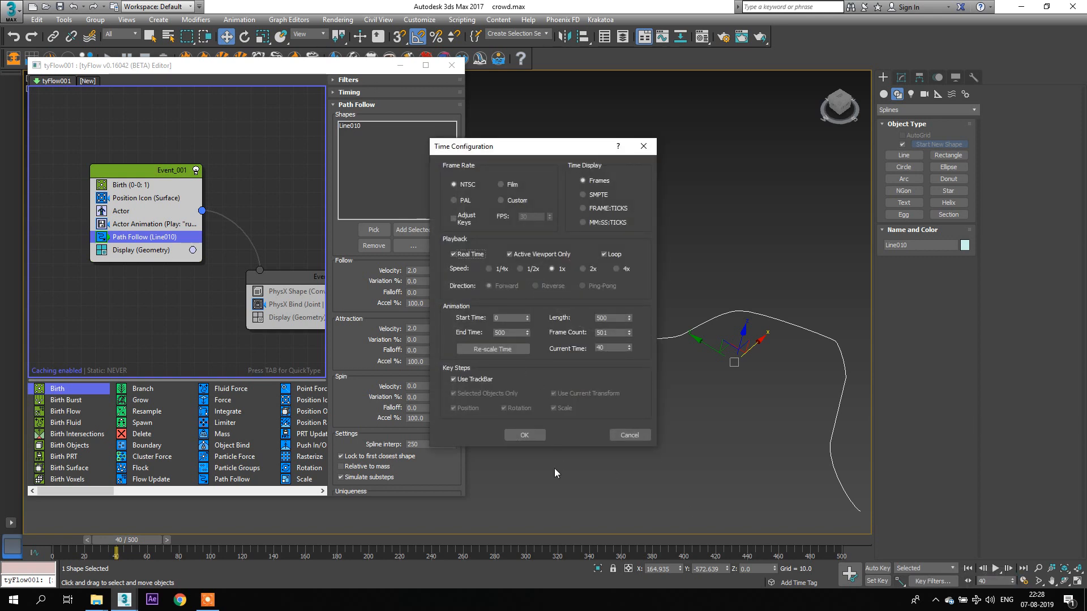
{"action": "left_click", "coordinate": [519, 436]}
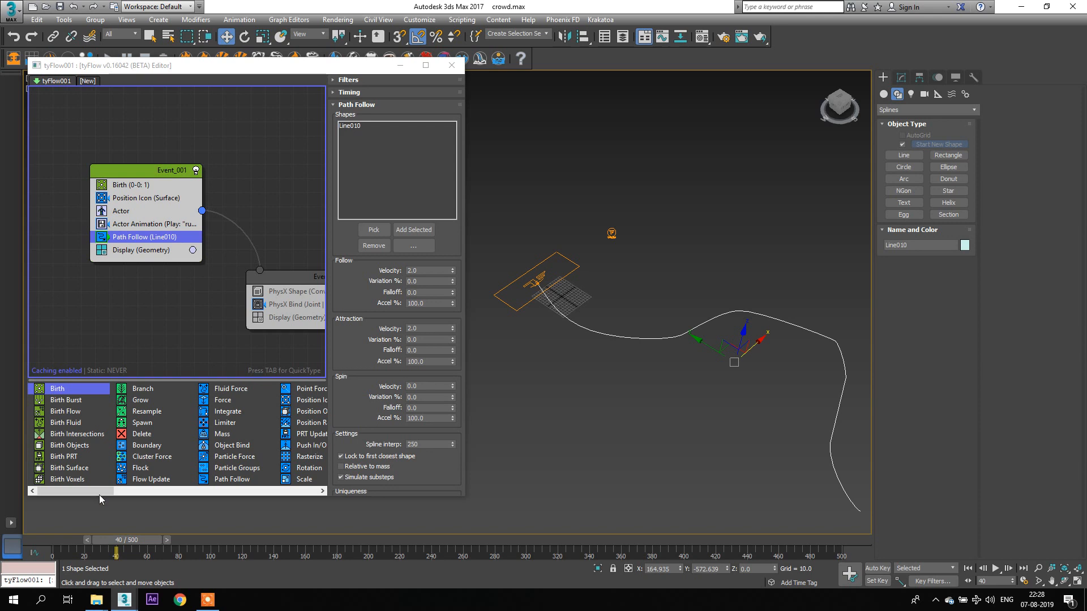
{"action": "left_click", "coordinate": [45, 541]}
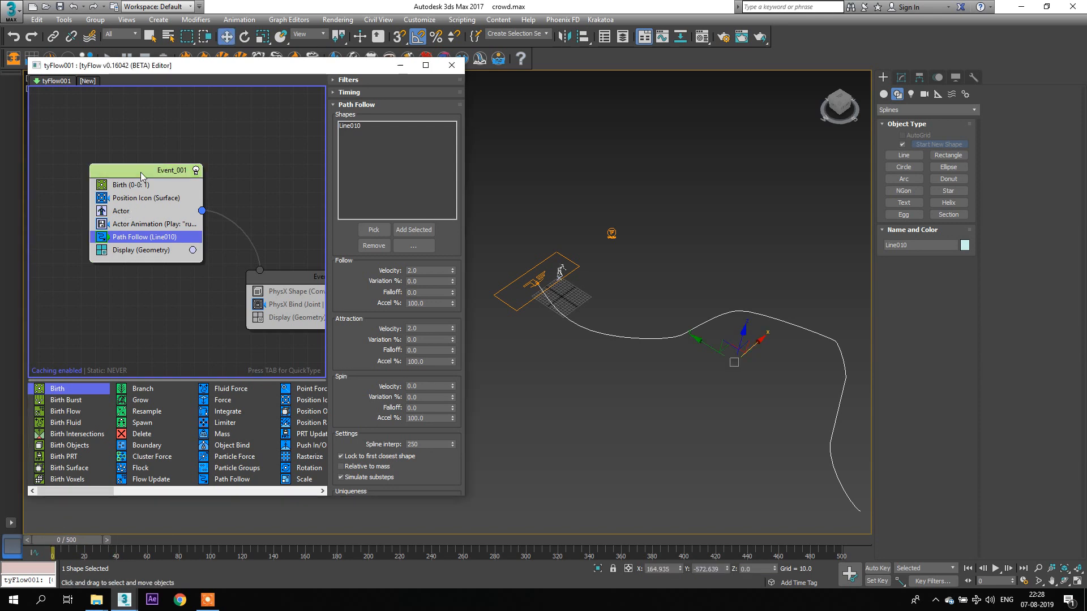
Step: Add a Slow operator below Path Follow in Event_001 and set its velocity to 25% on all axes
{"action": "key", "text": "Tab"}
{"action": "type", "text": "slo"}
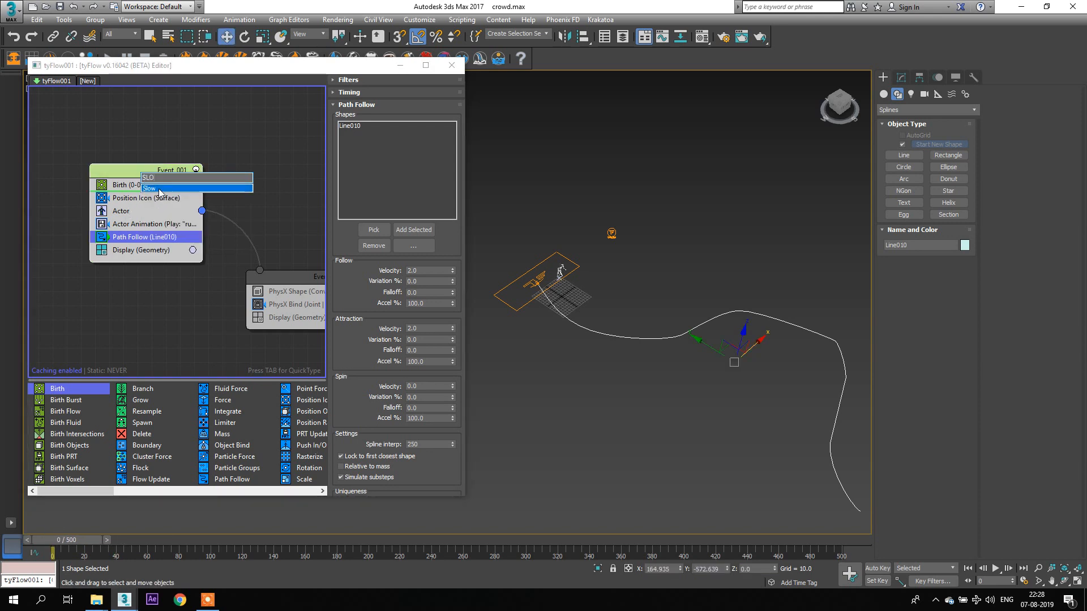
{"action": "left_click", "coordinate": [159, 188]}
{"action": "left_click_drag", "start_coordinate": [141, 199], "coordinate": [171, 248]}
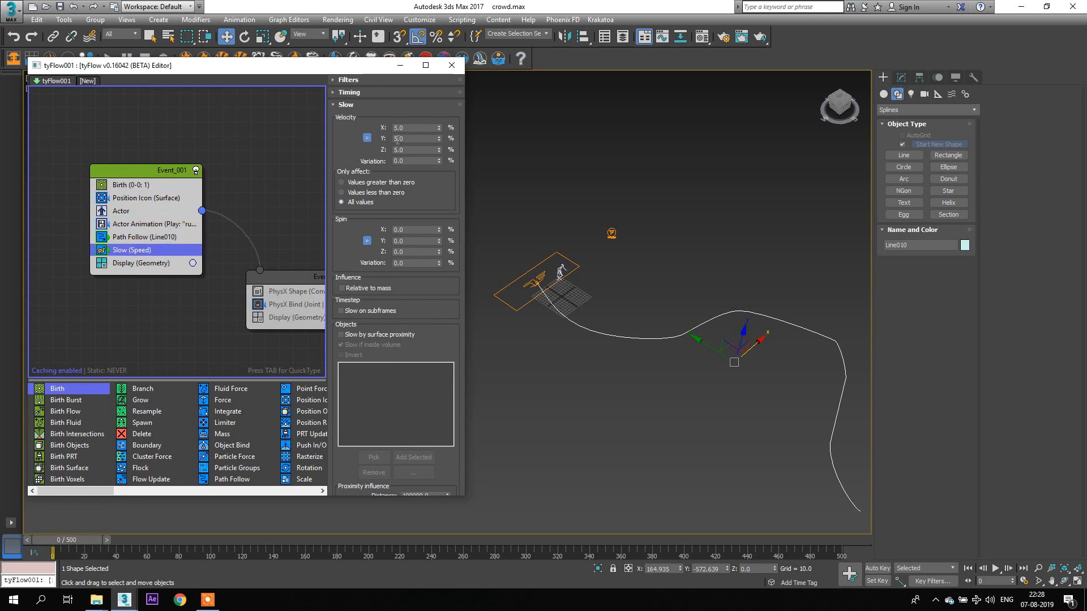
{"action": "left_click", "coordinate": [412, 129]}
{"action": "type", "text": "25"}
{"action": "key", "text": "Return"}
Step: Play the simulation to check how the slowed actor travels along the spline
{"action": "scroll", "coordinate": [561, 275], "scroll_direction": "up", "scroll_amount": 5}
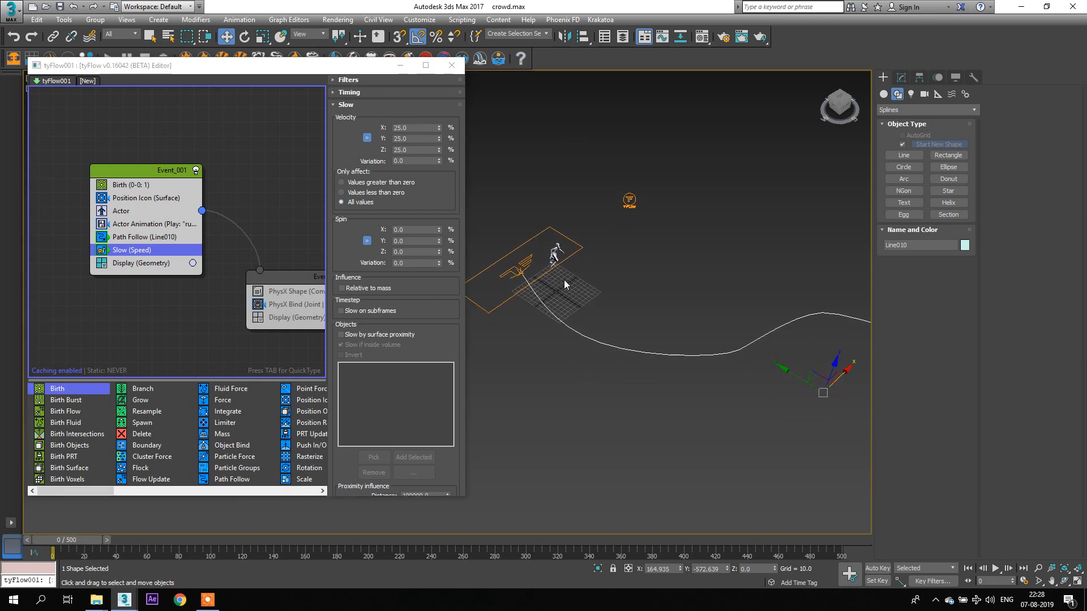
{"action": "left_click", "coordinate": [996, 568]}
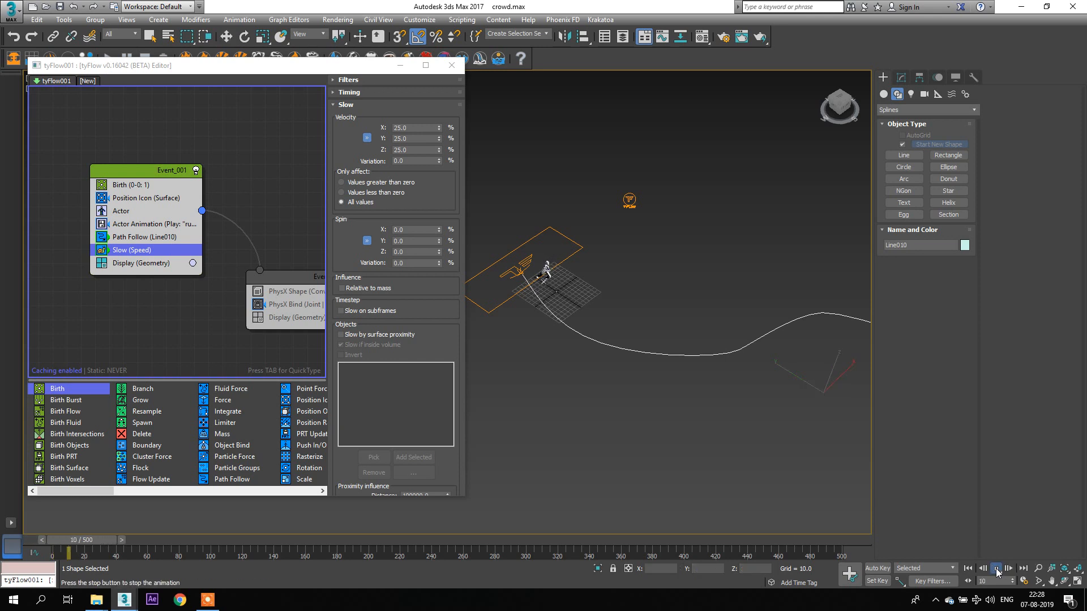
{"action": "left_click", "coordinate": [996, 569]}
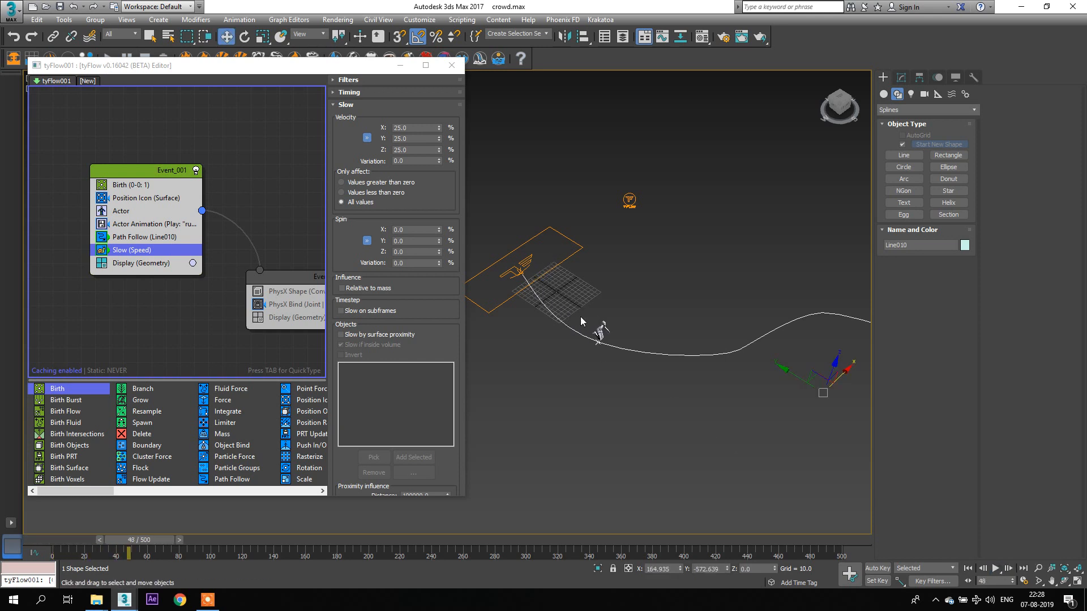
Step: Review the Actor Animation operator's playback speed options and replay the simulation from frame 0 with the whole path in view
{"action": "left_click", "coordinate": [125, 225]}
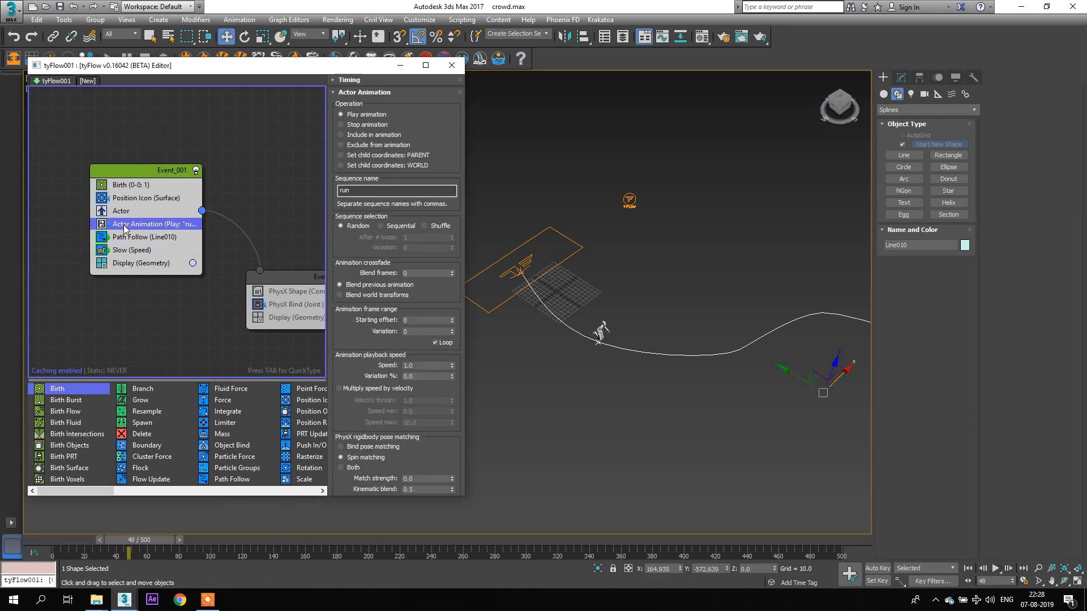
{"action": "scroll", "coordinate": [371, 308], "scroll_direction": "down", "scroll_amount": 2}
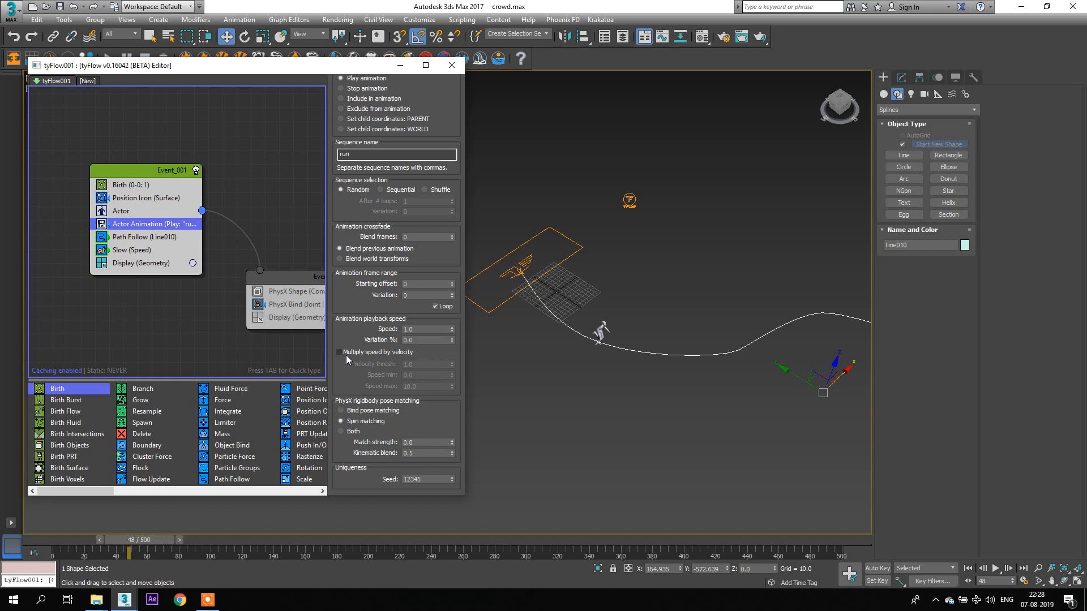
{"action": "scroll", "coordinate": [635, 353], "scroll_direction": "down", "scroll_amount": 2}
{"action": "middle_click_drag", "start_coordinate": [632, 352], "coordinate": [606, 342]}
{"action": "left_click_drag", "start_coordinate": [142, 539], "coordinate": [54, 542]}
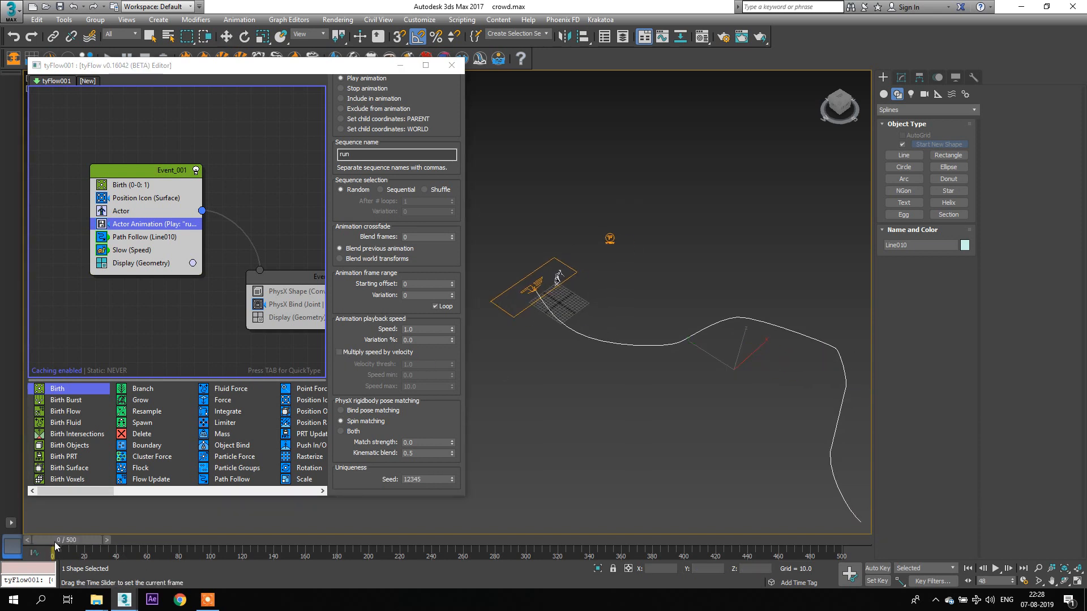
{"action": "left_click", "coordinate": [997, 567]}
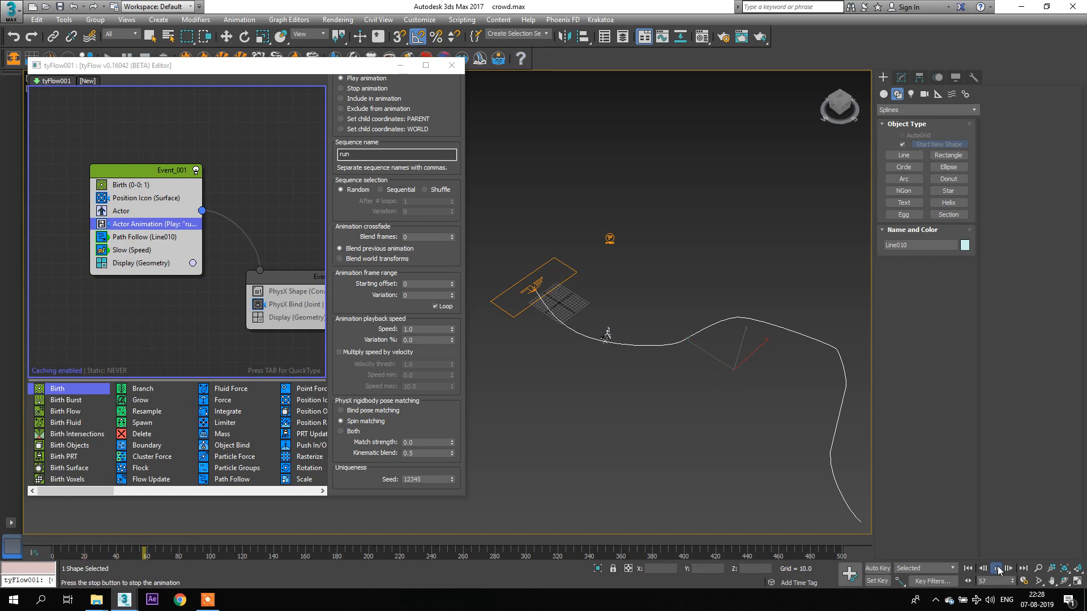
{"action": "left_click", "coordinate": [997, 569]}
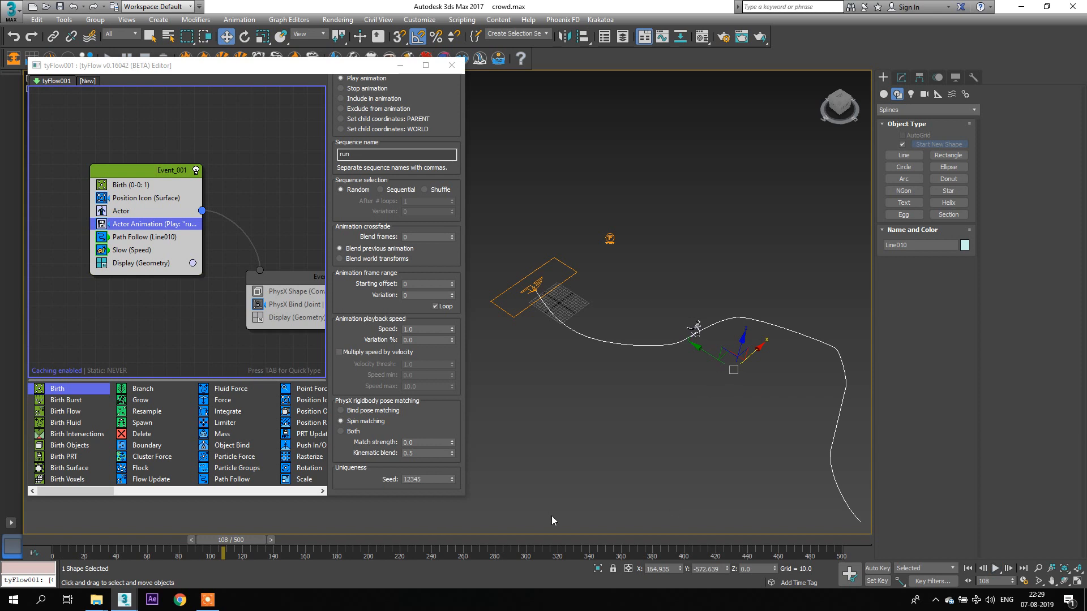
Step: Scrub back to the opening frames and inspect the actor up close near the start of the path
{"action": "left_click_drag", "start_coordinate": [108, 541], "coordinate": [83, 552]}
{"action": "scroll", "coordinate": [541, 287], "scroll_direction": "up", "scroll_amount": 5}
{"action": "scroll", "coordinate": [606, 290], "scroll_direction": "up", "scroll_amount": 3}
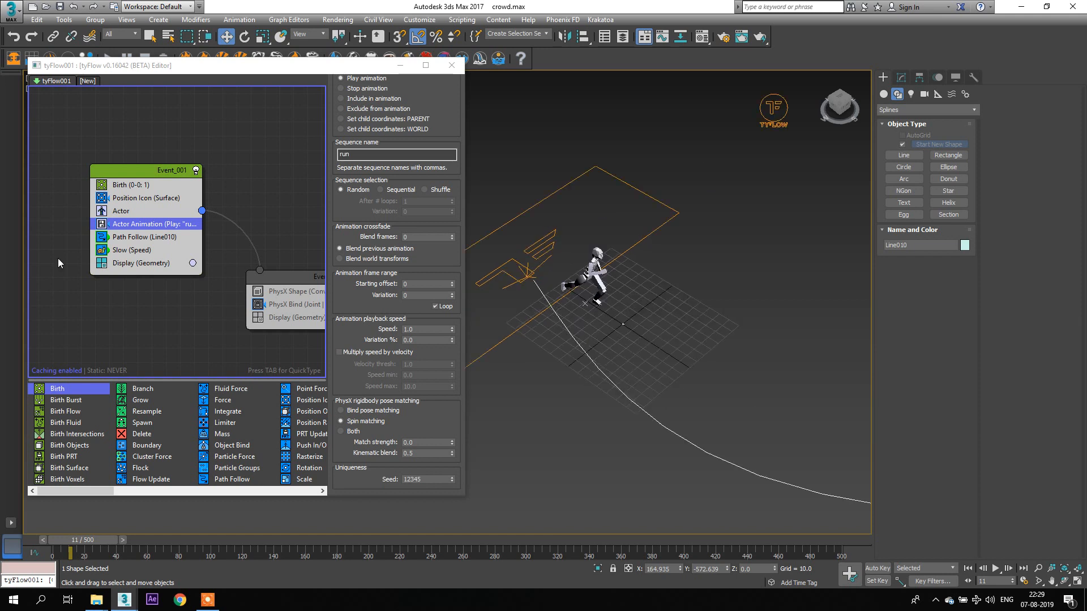
Step: Add a Rotation operator between Actor Animation and Path Follow in Event_001 and set its orientation to Travel Direction
{"action": "left_click", "coordinate": [138, 172]}
{"action": "key", "text": "Tab"}
{"action": "type", "text": "ro"}
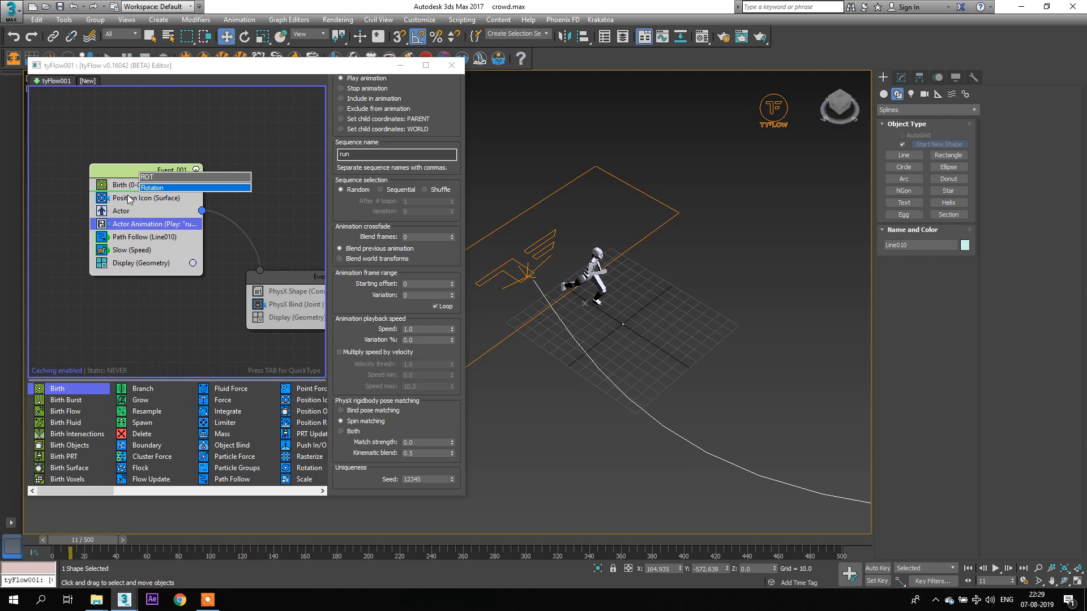
{"action": "left_click", "coordinate": [155, 189]}
{"action": "left_click_drag", "start_coordinate": [125, 201], "coordinate": [119, 248]}
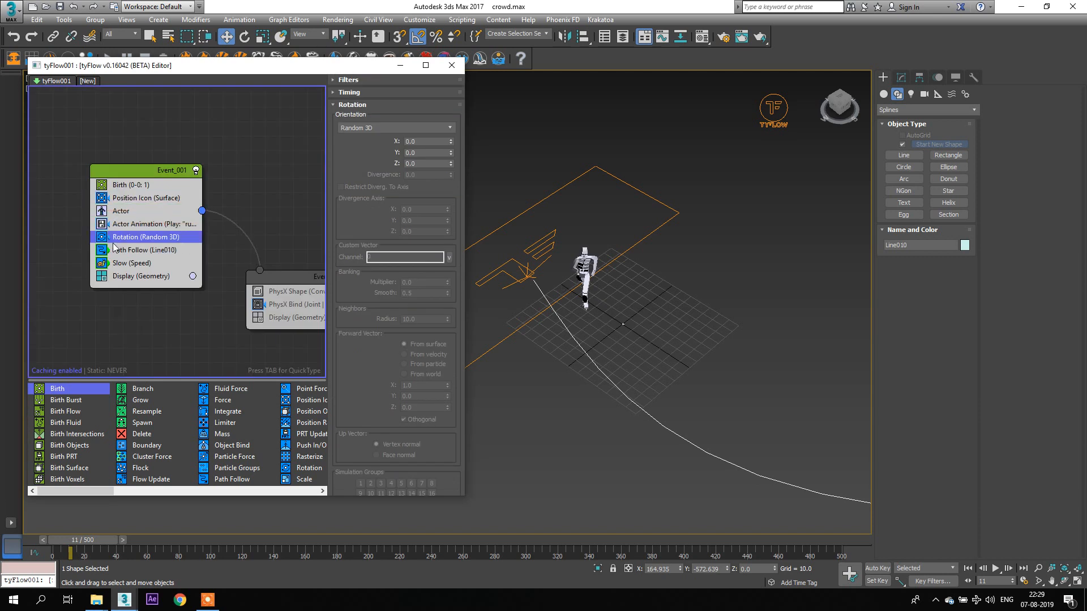
{"action": "left_click", "coordinate": [371, 128]}
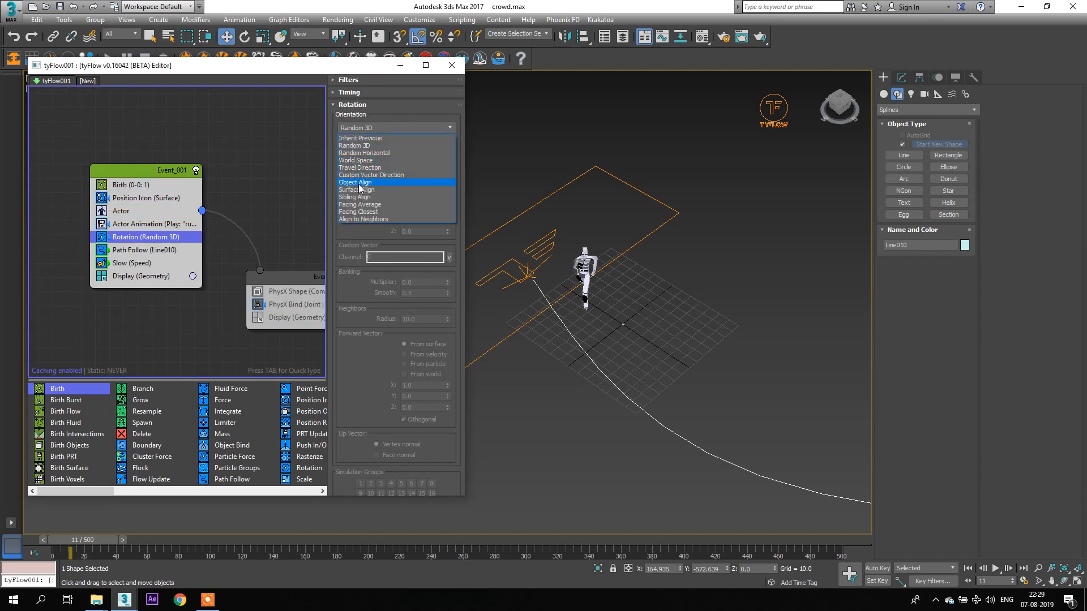
{"action": "left_click", "coordinate": [368, 168]}
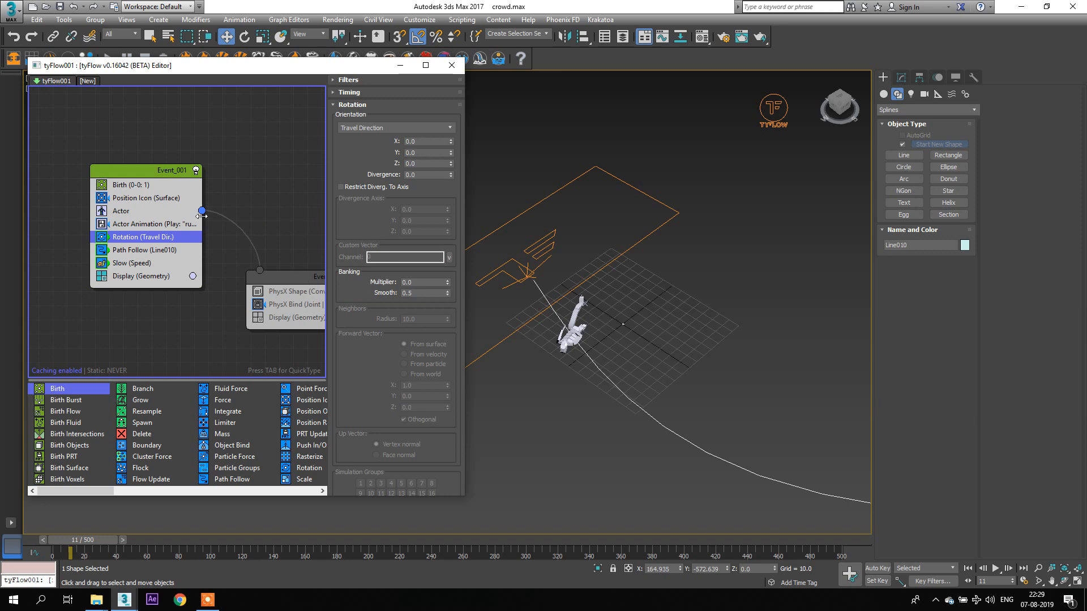
Step: Set the Rotation operator's offset to 90 on X and -180 on Y
{"action": "left_click", "coordinate": [432, 142]}
{"action": "type", "text": "90"}
{"action": "key", "text": "Return"}
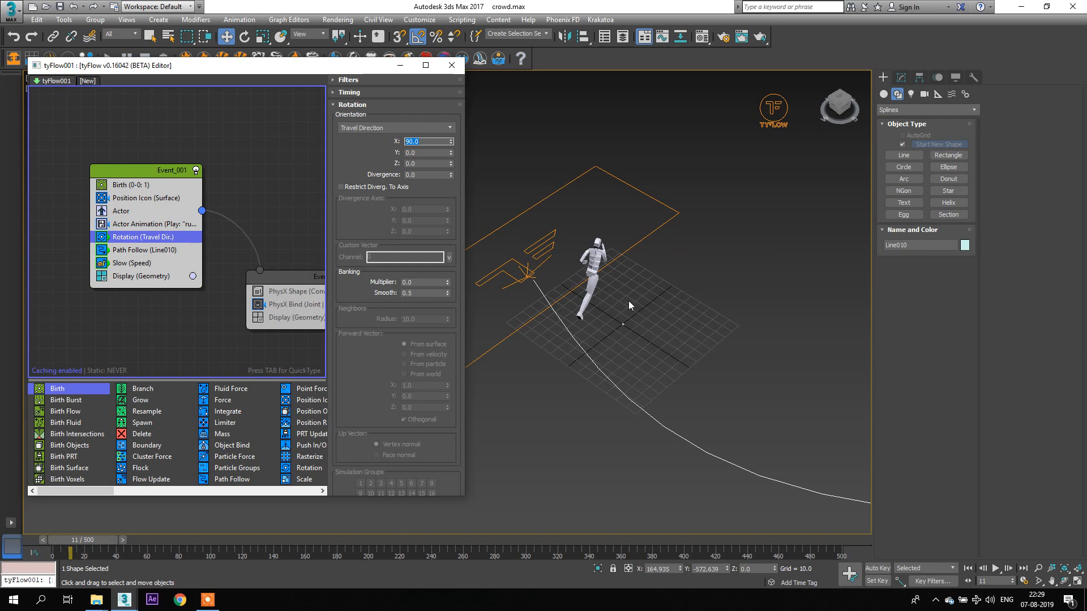
{"action": "left_click_drag", "start_coordinate": [450, 154], "coordinate": [436, 161]}
{"action": "left_click", "coordinate": [429, 153]}
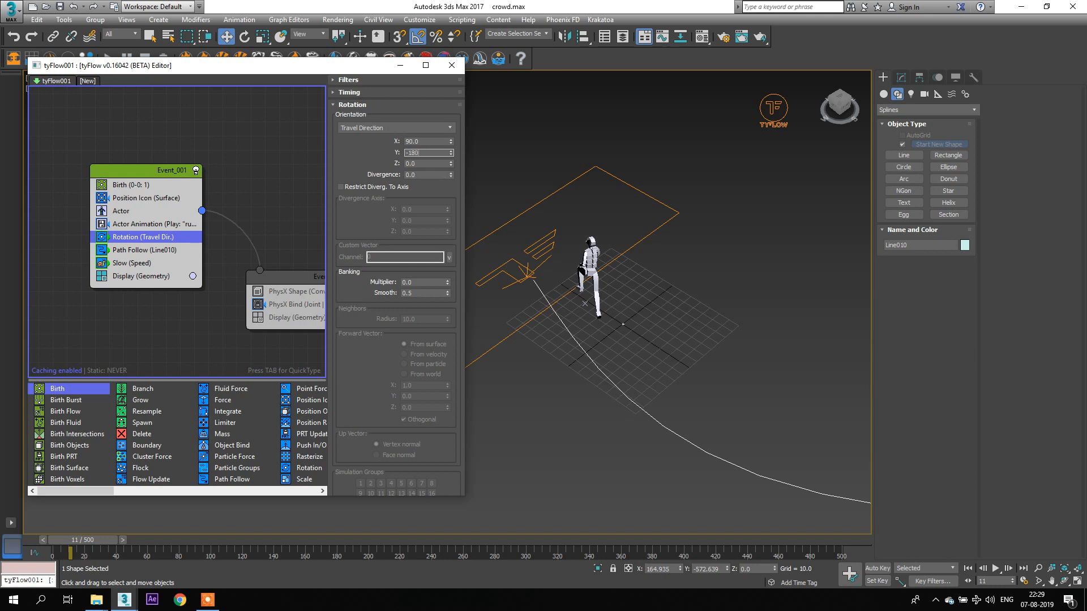
{"action": "key", "text": "Return"}
Step: Play the simulation to check the actor's heading along the spline, then return to the opening frames
{"action": "scroll", "coordinate": [581, 318], "scroll_direction": "down", "scroll_amount": 3}
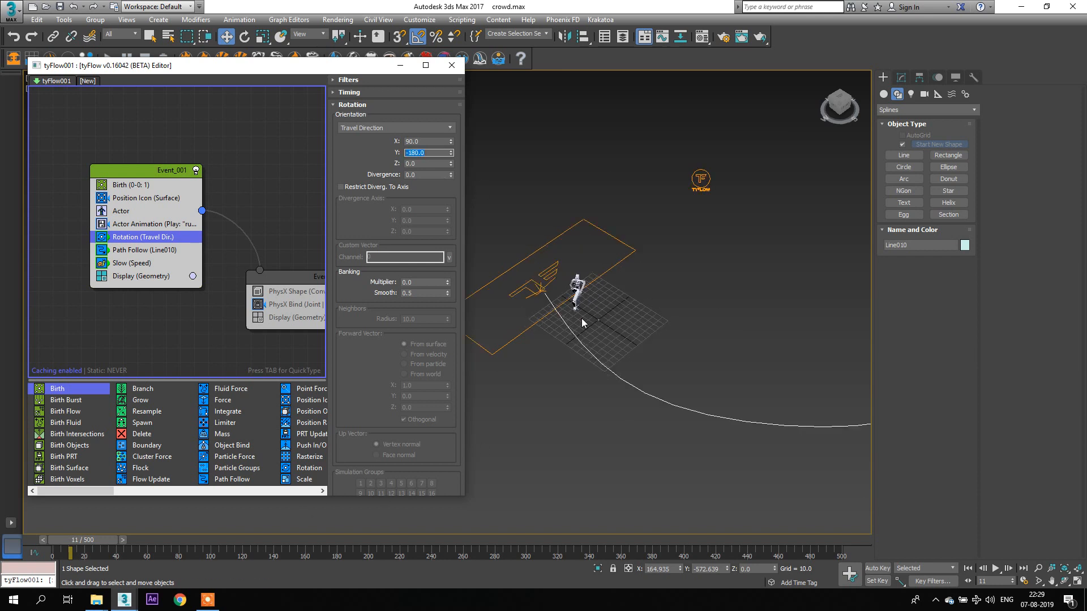
{"action": "middle_click_drag", "start_coordinate": [581, 318], "coordinate": [501, 278]}
{"action": "left_click", "coordinate": [995, 568]}
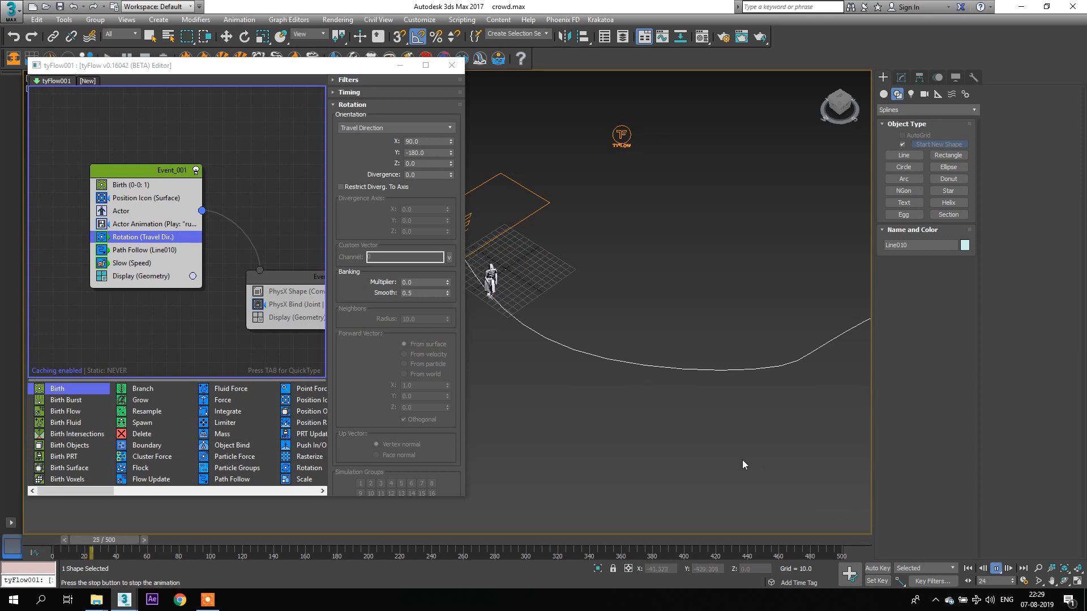
{"action": "mouse_move", "coordinate": [705, 430]}
{"action": "middle_mouse_down"}
{"action": "mouse_move", "coordinate": [672, 402]}
{"action": "mouse_move", "coordinate": [714, 435]}
{"action": "middle_mouse_up"}
{"action": "scroll", "coordinate": [691, 425], "scroll_direction": "down", "scroll_amount": 3}
{"action": "left_click", "coordinate": [995, 568]}
{"action": "key", "text": "w"}
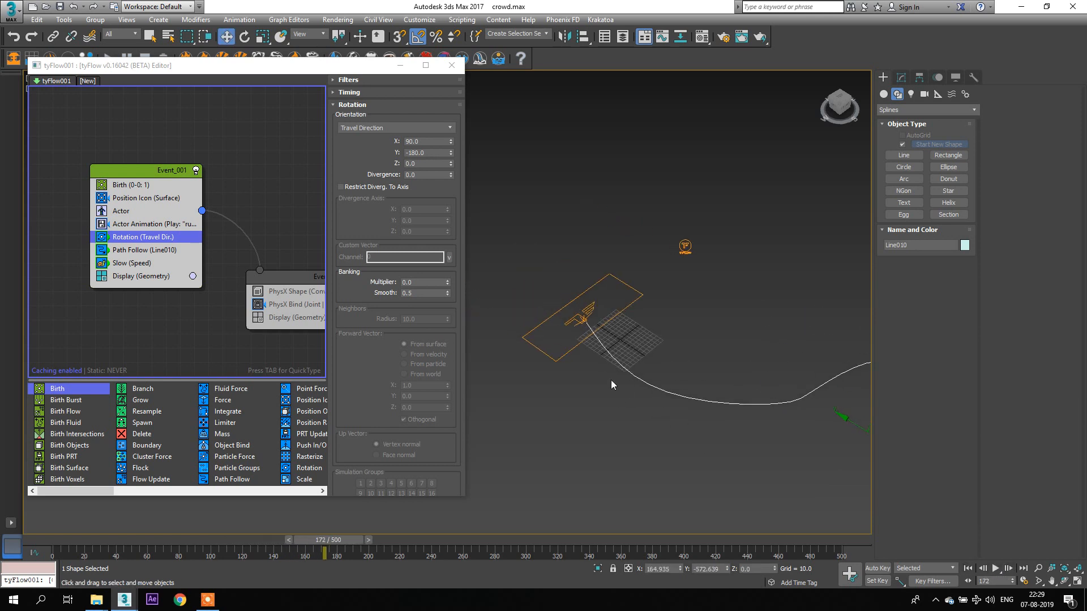
{"action": "left_click", "coordinate": [60, 548]}
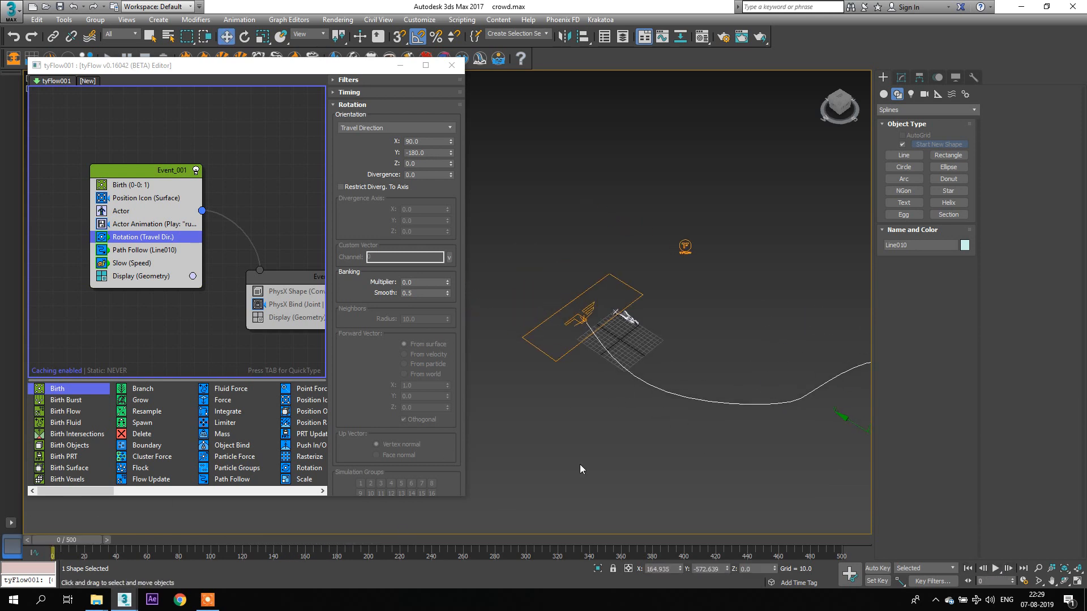
{"action": "left_click_drag", "start_coordinate": [53, 537], "coordinate": [64, 539]}
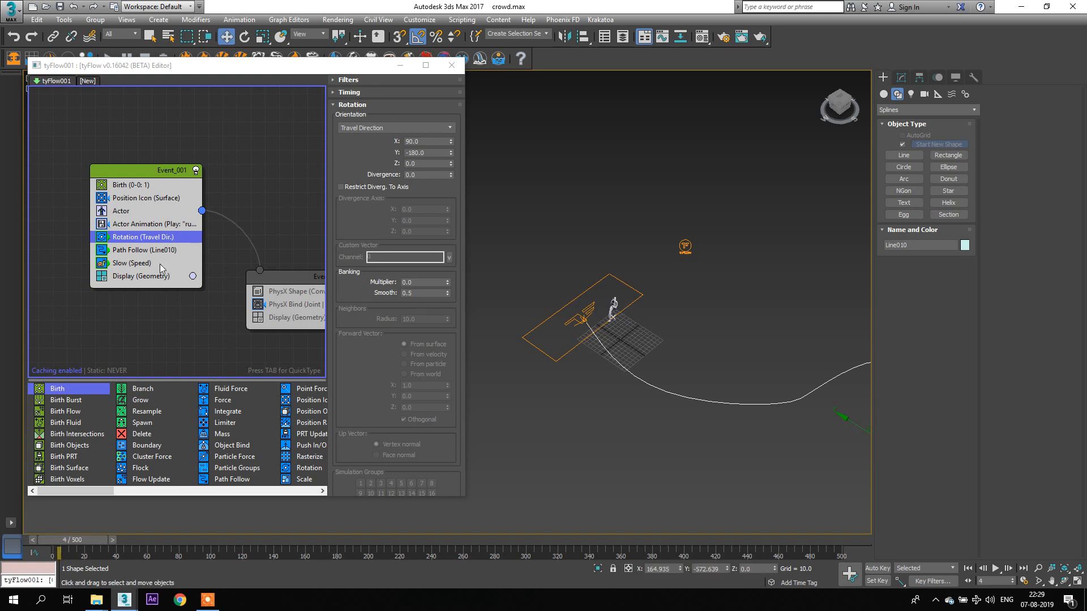
Step: Make two copies of the path spline, one on each side of the original
{"action": "left_click", "coordinate": [147, 252]}
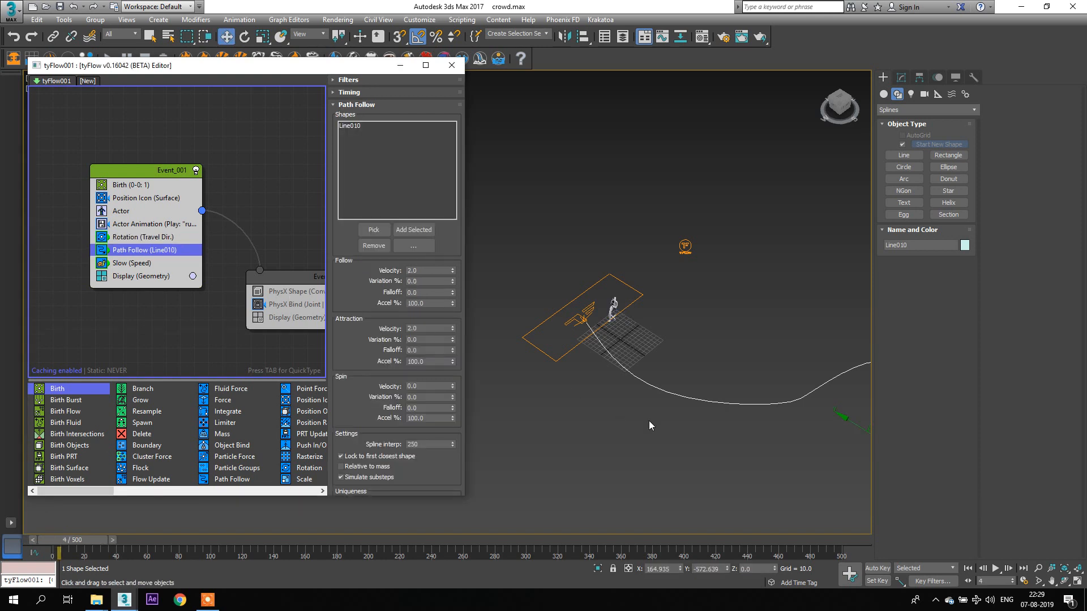
{"action": "scroll", "coordinate": [636, 407], "scroll_direction": "down", "scroll_amount": 2}
{"action": "scroll", "coordinate": [640, 389], "scroll_direction": "down", "scroll_amount": 3}
{"action": "middle_click_drag", "start_coordinate": [657, 372], "coordinate": [647, 353]}
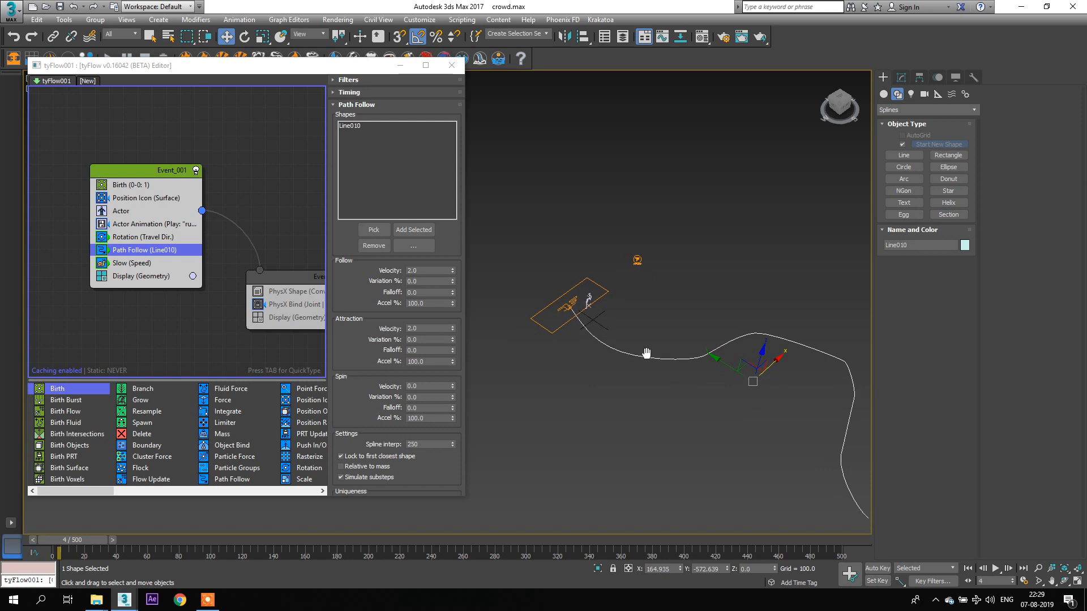
{"action": "left_click_drag", "start_coordinate": [768, 364], "coordinate": [736, 396], "text": "shift"}
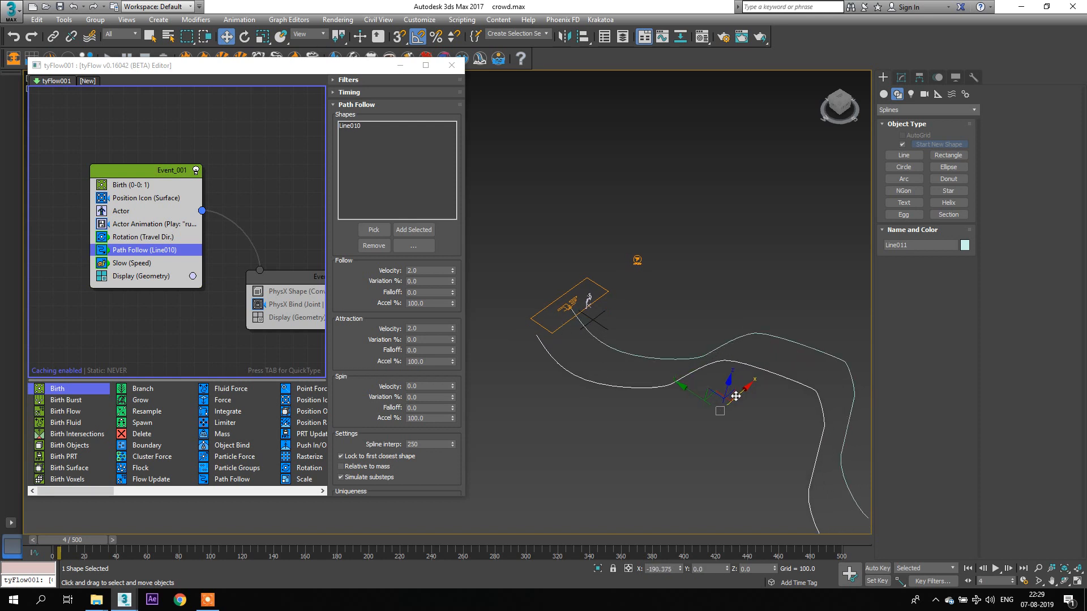
{"action": "left_click", "coordinate": [541, 348]}
{"action": "middle_click_drag", "start_coordinate": [735, 395], "coordinate": [696, 403]}
{"action": "mouse_move", "coordinate": [698, 402]}
{"action": "left_mouse_down", "text": "shift"}
{"action": "mouse_move", "coordinate": [724, 374]}
{"action": "mouse_move", "coordinate": [793, 355]}
{"action": "left_mouse_up", "text": "shift"}
{"action": "left_click", "coordinate": [541, 349]}
{"action": "middle_click_drag", "start_coordinate": [541, 349], "coordinate": [568, 353]}
Step: Turn off locking to the first closest shape in the Path Follow operator
{"action": "left_click", "coordinate": [124, 250]}
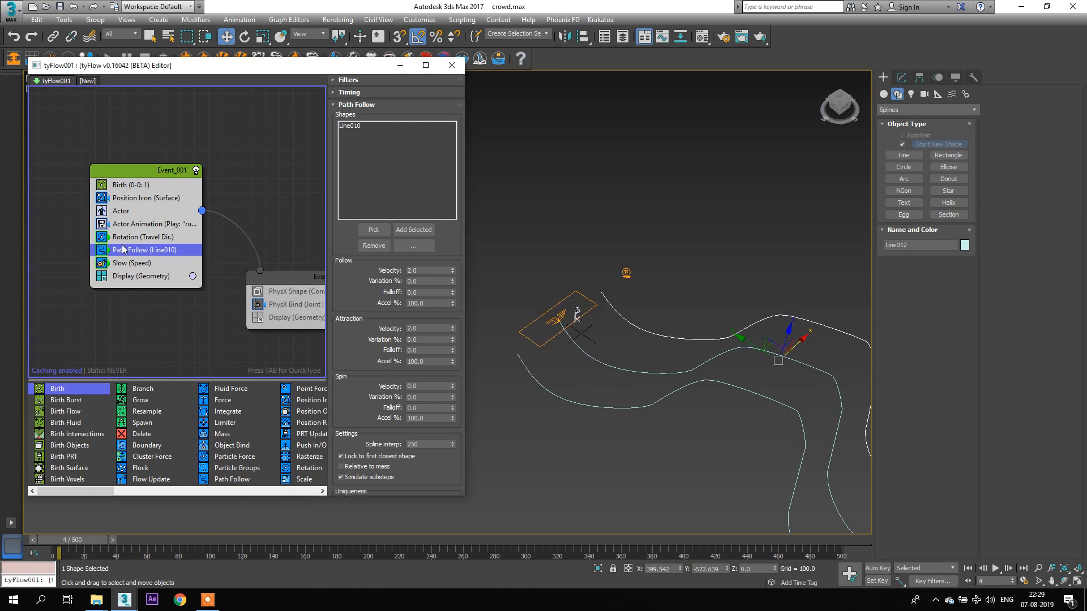
{"action": "scroll", "coordinate": [379, 340], "scroll_direction": "down", "scroll_amount": 2}
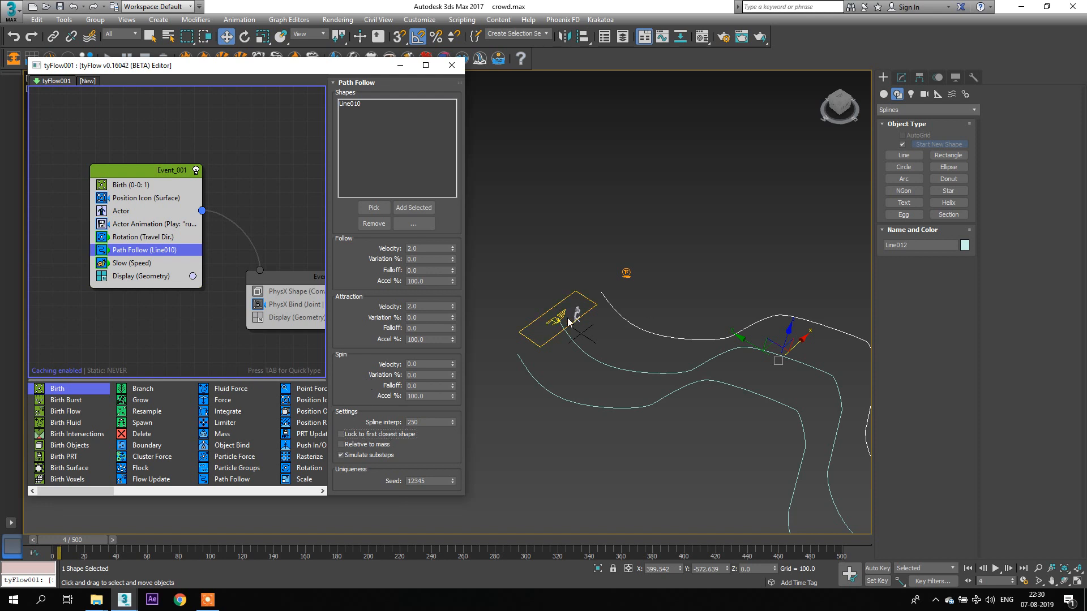
{"action": "mouse_move", "coordinate": [762, 396]}
{"action": "middle_mouse_down"}
{"action": "mouse_move", "coordinate": [738, 391]}
{"action": "mouse_move", "coordinate": [755, 397]}
{"action": "middle_mouse_up"}
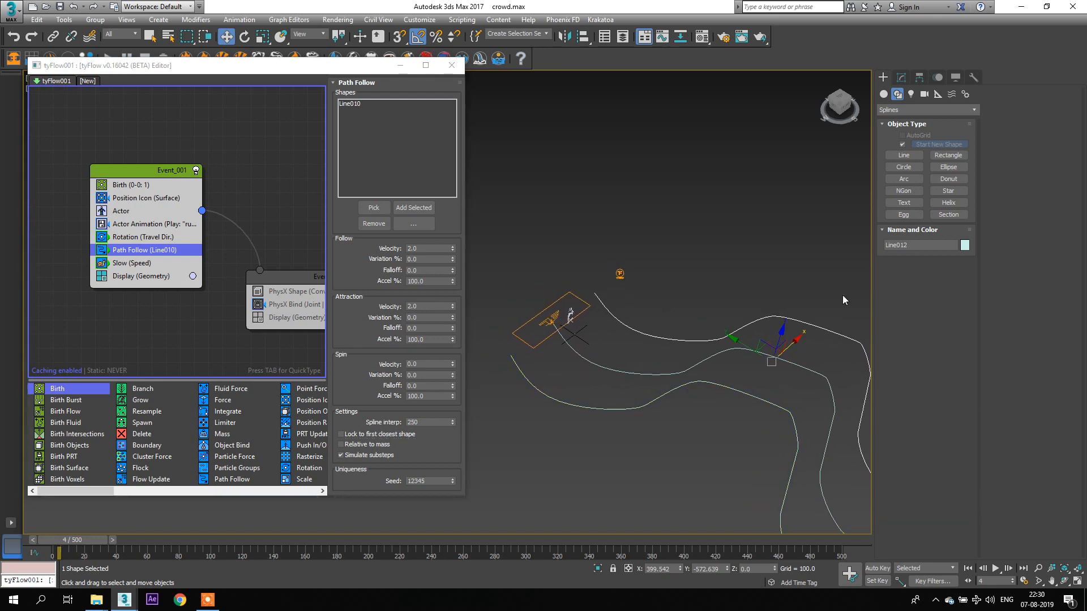
Step: Scale up the particle surface icon so that it spans the starts of all three splines
{"action": "left_click", "coordinate": [156, 187]}
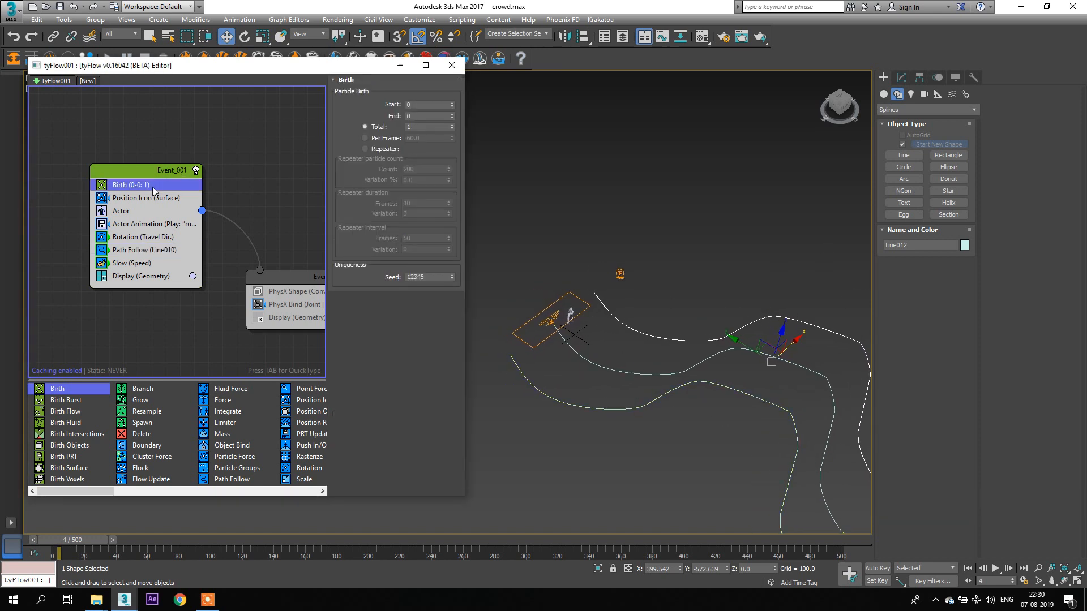
{"action": "left_click", "coordinate": [542, 321]}
{"action": "left_click", "coordinate": [260, 37]}
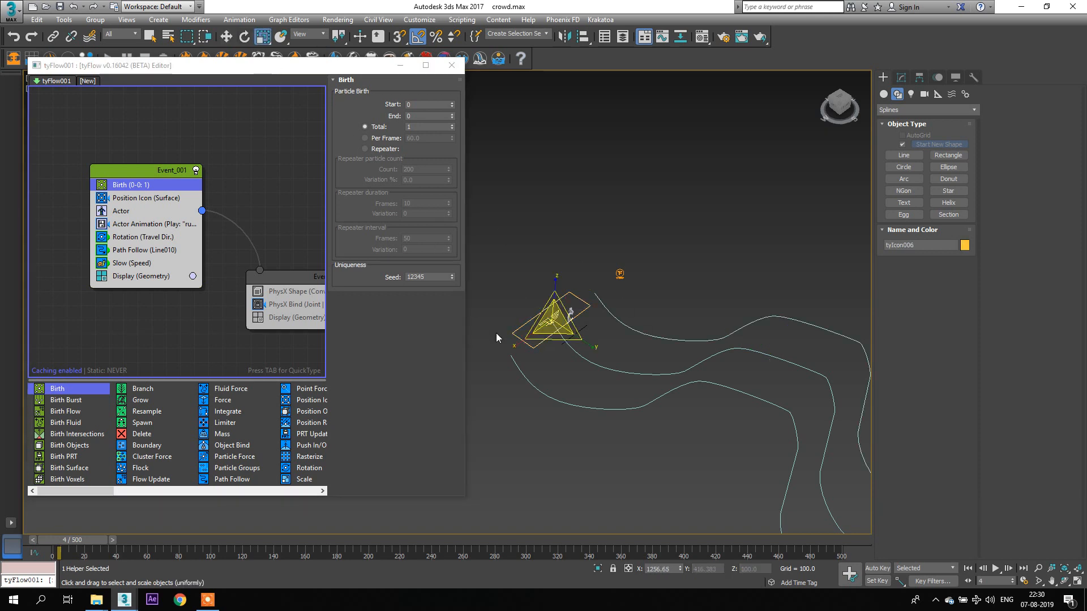
{"action": "left_click_drag", "start_coordinate": [513, 345], "coordinate": [462, 376]}
{"action": "left_click_drag", "start_coordinate": [592, 345], "coordinate": [614, 372]}
{"action": "left_click", "coordinate": [226, 37]}
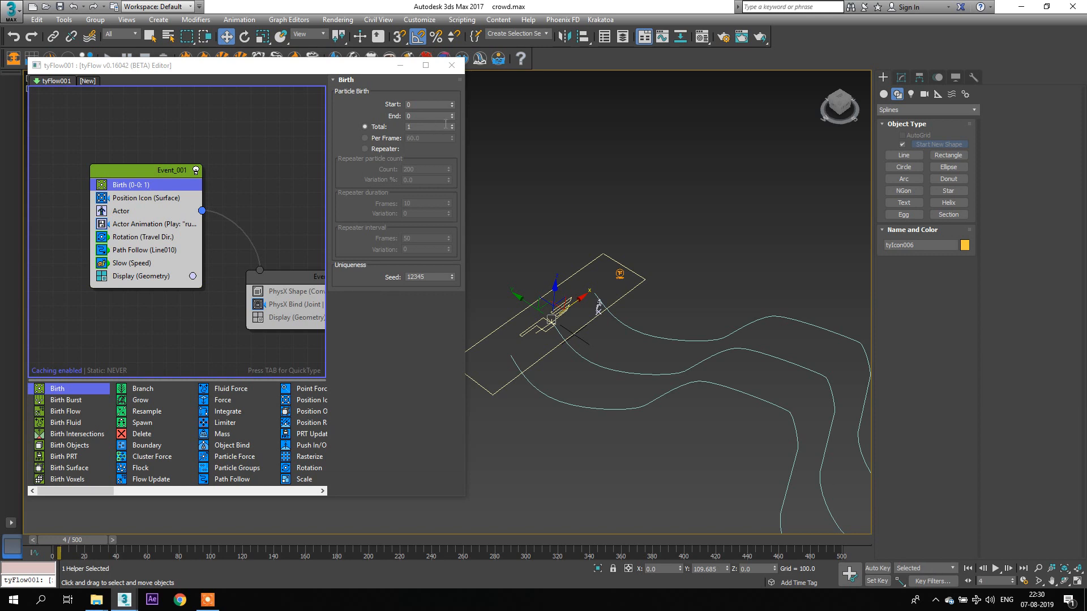
Step: Set the Birth total to 10 particles and play the simulation to check how the actors move
{"action": "left_click_drag", "start_coordinate": [451, 125], "coordinate": [451, 119]}
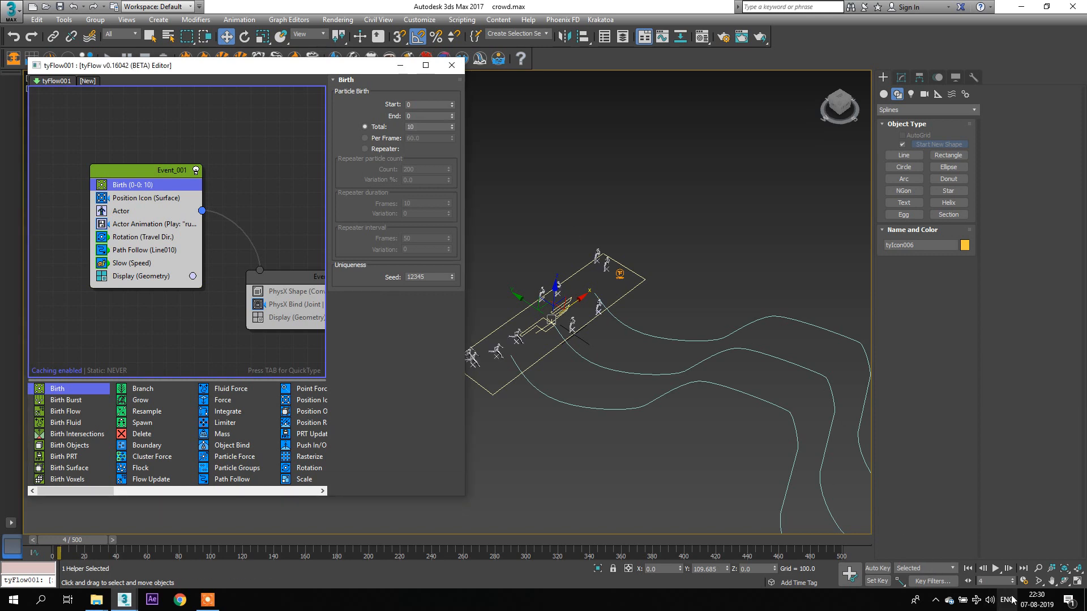
{"action": "left_click", "coordinate": [996, 569]}
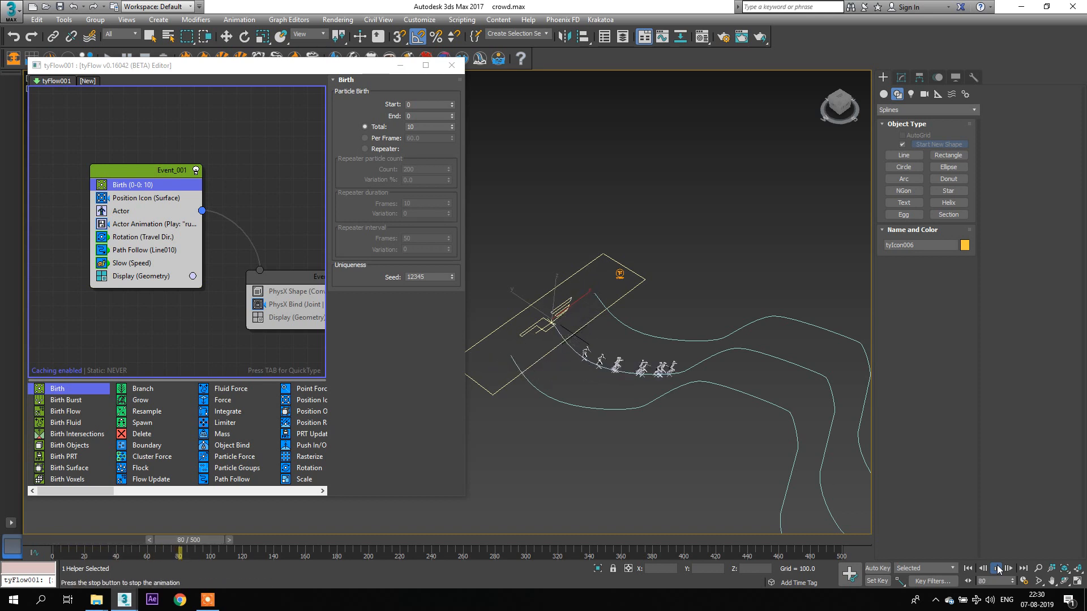
{"action": "left_click", "coordinate": [996, 567]}
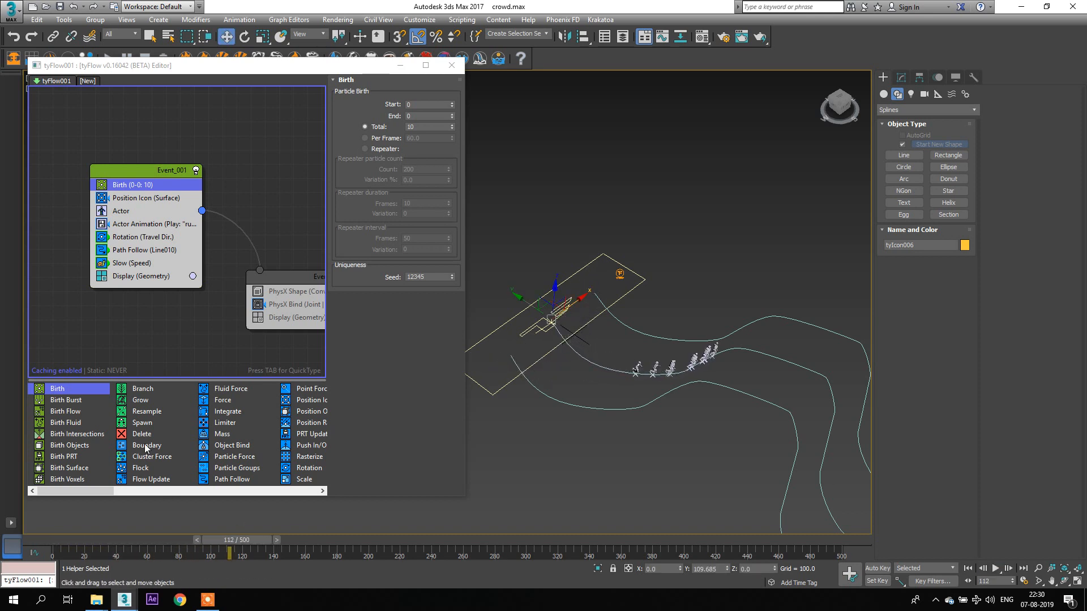
Step: Set the Path Follow's Follow variation to 25% and add the copied splines Line011 and Line012 to its shapes
{"action": "left_click", "coordinate": [155, 250]}
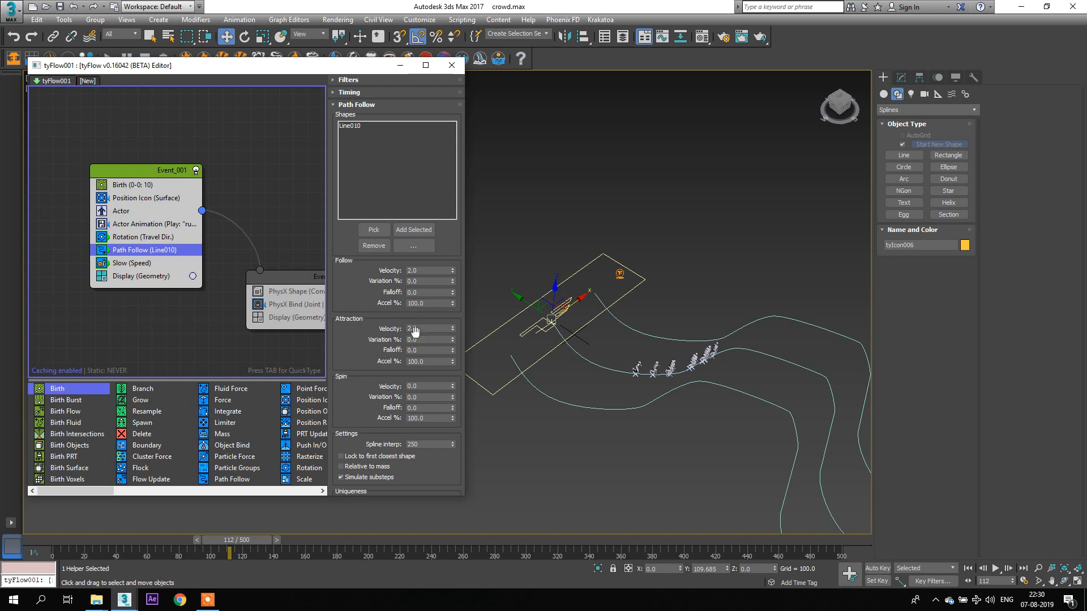
{"action": "left_click", "coordinate": [419, 279]}
{"action": "key", "text": "Return"}
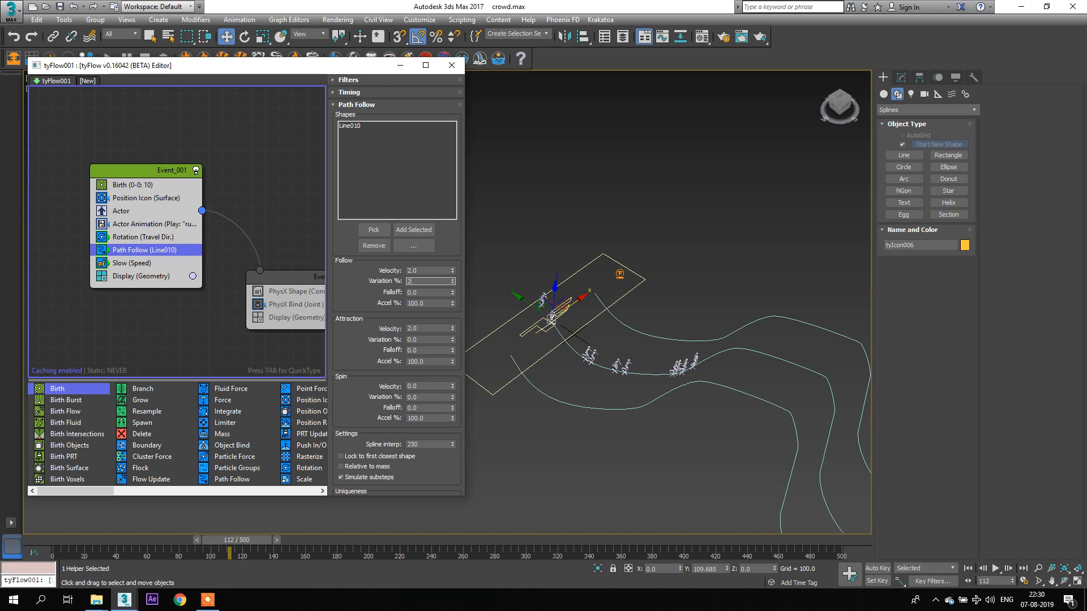
{"action": "key", "text": "Return"}
{"action": "left_click", "coordinate": [374, 229]}
{"action": "left_click", "coordinate": [566, 407]}
{"action": "left_click", "coordinate": [373, 229]}
{"action": "left_click", "coordinate": [714, 340]}
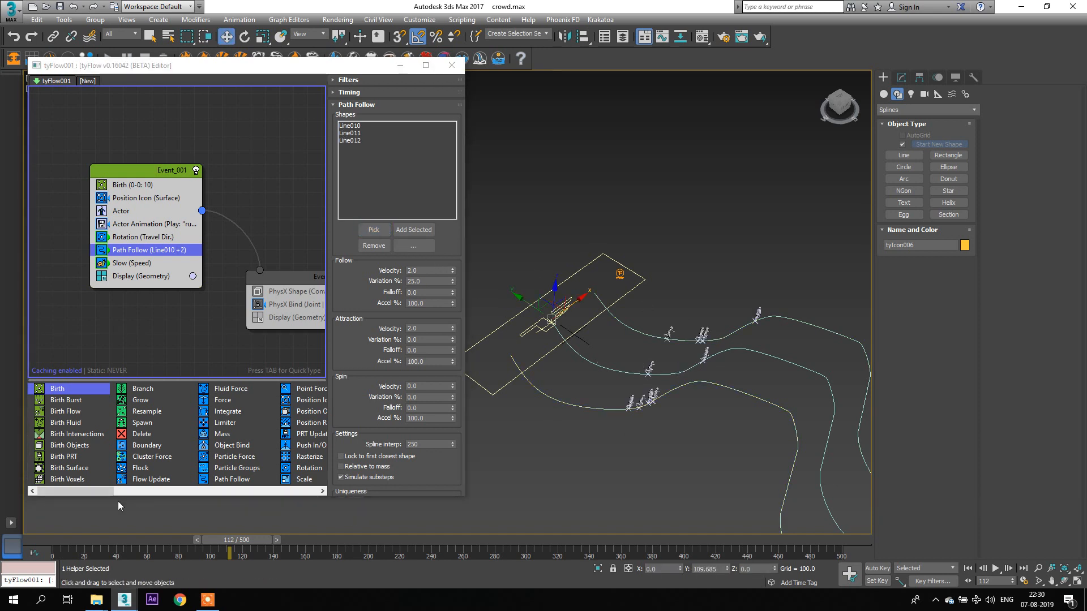
Step: Play the simulation from frame 0 to check how the actors distribute over the three splines
{"action": "left_click", "coordinate": [62, 539]}
{"action": "left_click", "coordinate": [994, 568]}
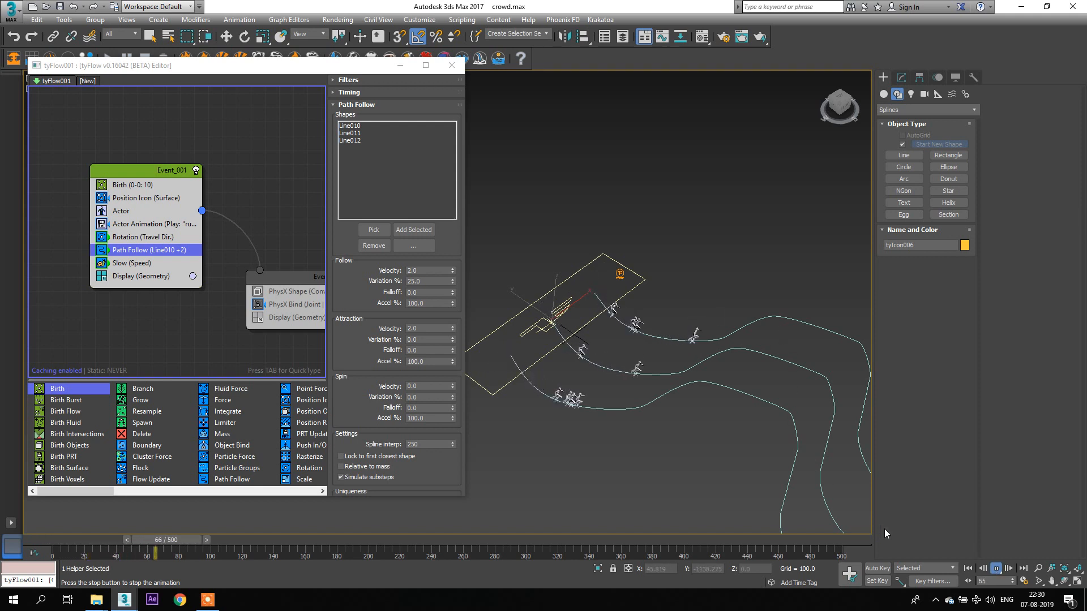
{"action": "left_click", "coordinate": [996, 569]}
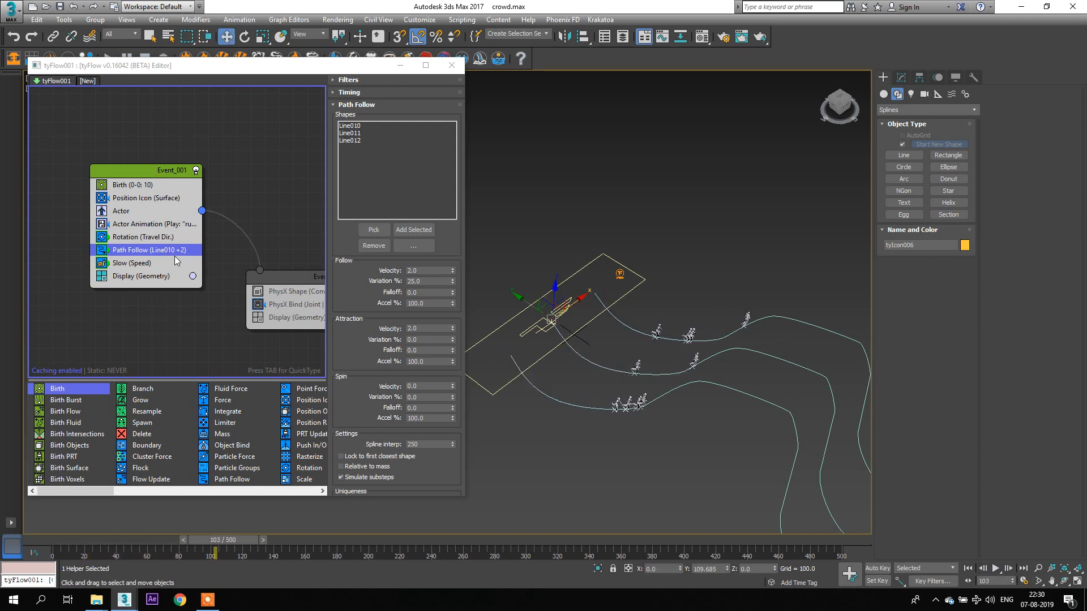
Step: Set the Path Follow's Attraction variation to 100% and Follow variation to 69.4%, and inspect the actors at frame 26
{"action": "left_click_drag", "start_coordinate": [452, 340], "coordinate": [573, 593]}
{"action": "left_click_drag", "start_coordinate": [452, 281], "coordinate": [452, 22]}
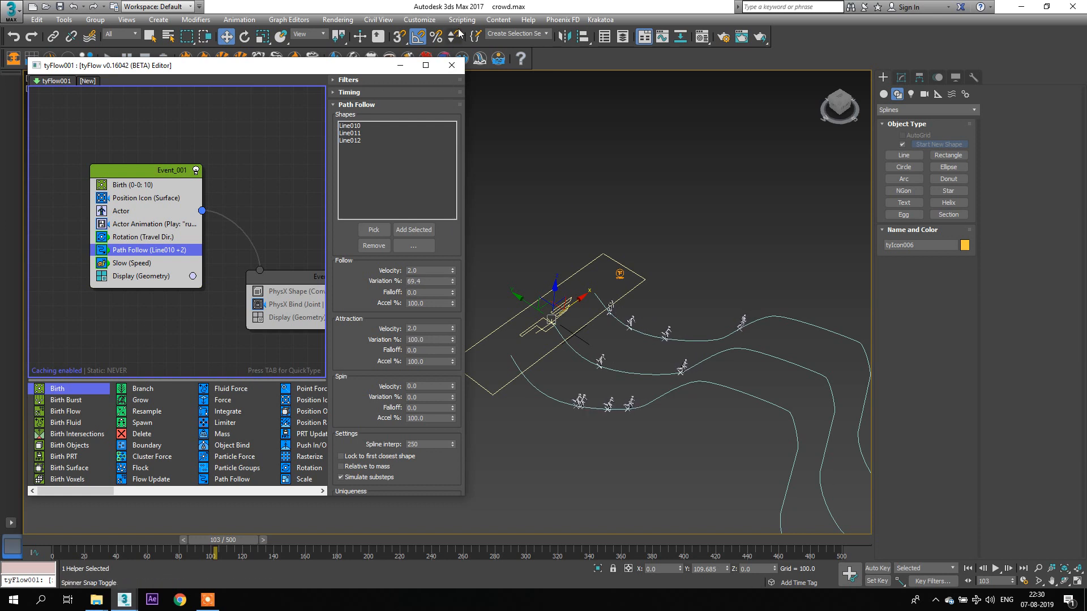
{"action": "left_click_drag", "start_coordinate": [89, 543], "coordinate": [111, 518]}
{"action": "key", "text": "w"}
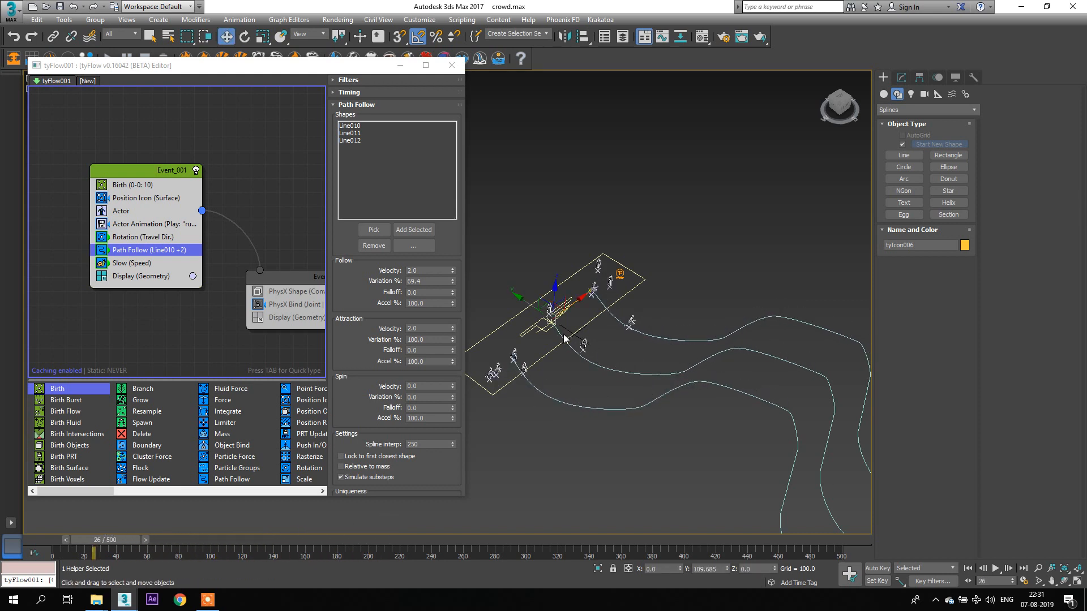
{"action": "scroll", "coordinate": [564, 338], "scroll_direction": "up", "scroll_amount": 3}
{"action": "mouse_move", "coordinate": [590, 336]}
{"action": "middle_mouse_down"}
{"action": "mouse_move", "coordinate": [635, 328]}
{"action": "mouse_move", "coordinate": [610, 331]}
{"action": "middle_mouse_up"}
{"action": "scroll", "coordinate": [622, 337], "scroll_direction": "down", "scroll_amount": 2}
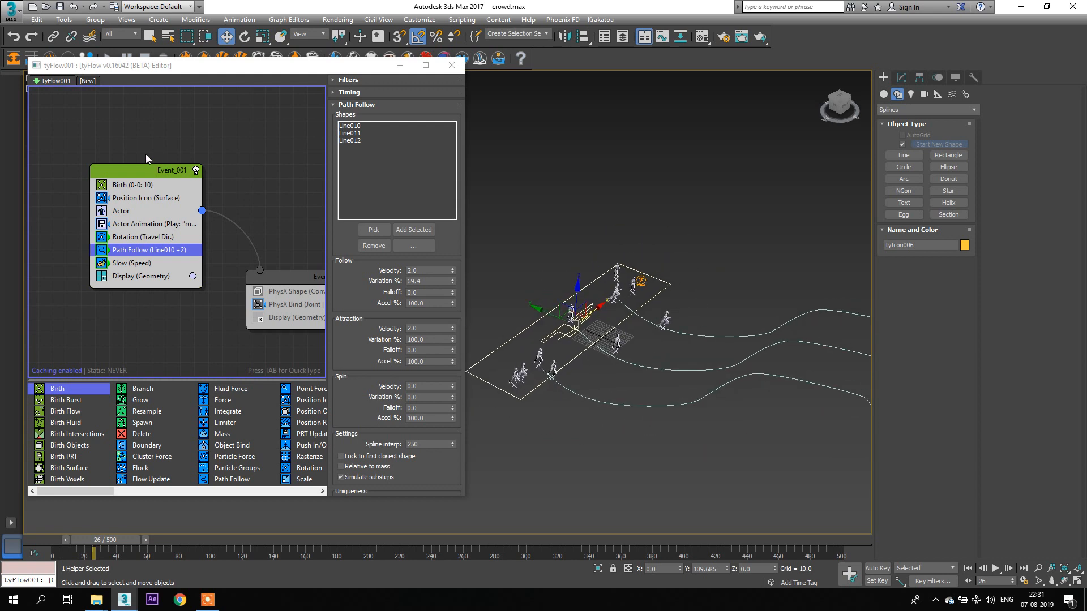
Step: Set the Birth operator's end to frame 100 and its total to 50 particles, and play the simulation
{"action": "left_click", "coordinate": [157, 188]}
{"action": "left_click", "coordinate": [432, 116]}
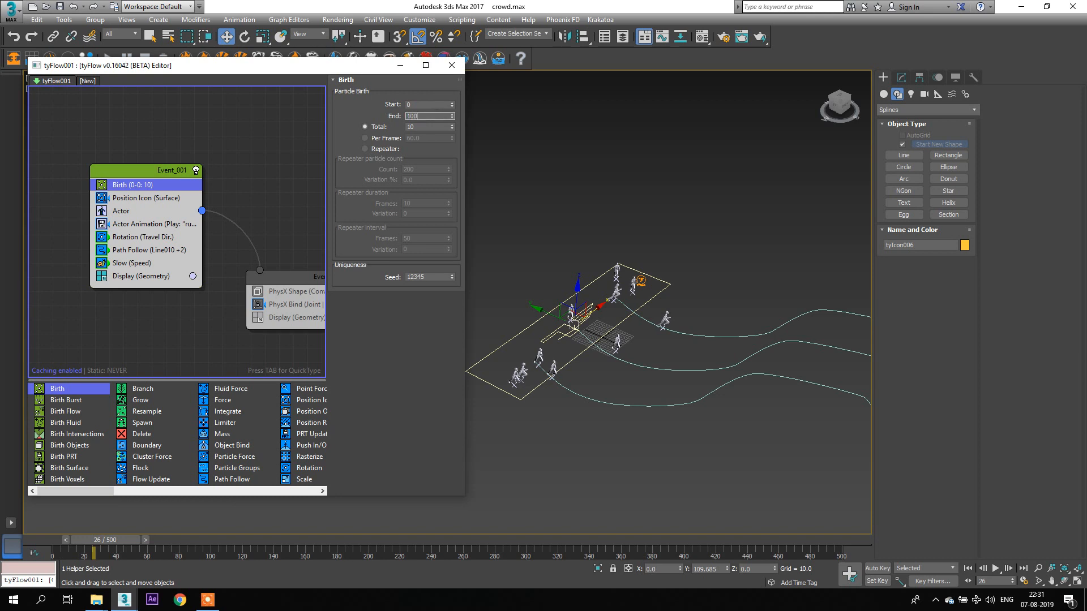
{"action": "type", "text": "100"}
{"action": "key", "text": "Return"}
{"action": "left_click", "coordinate": [418, 127]}
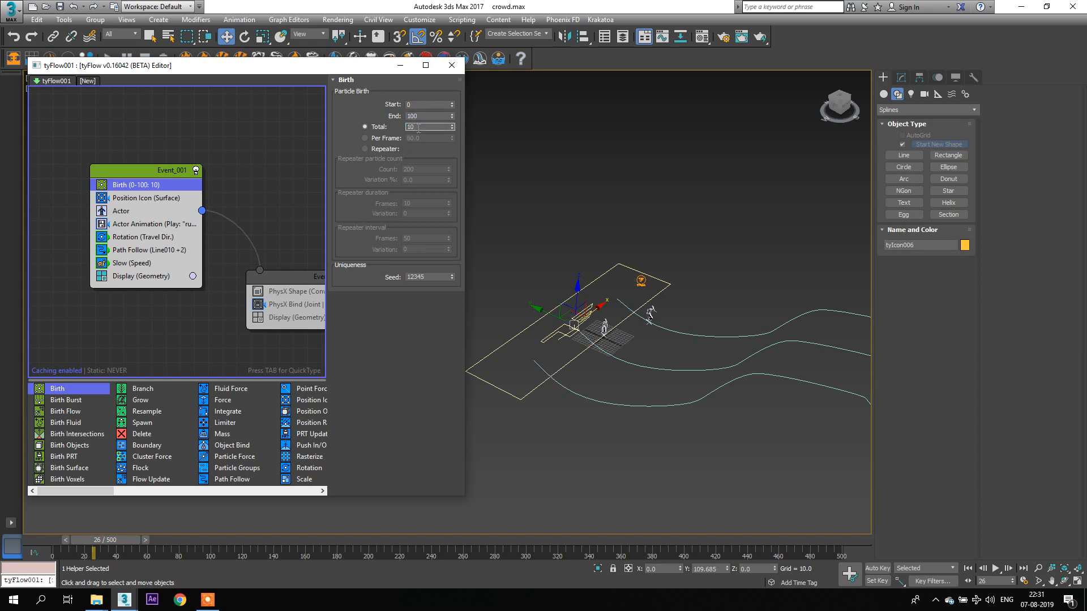
{"action": "type", "text": "50"}
{"action": "key", "text": "Return"}
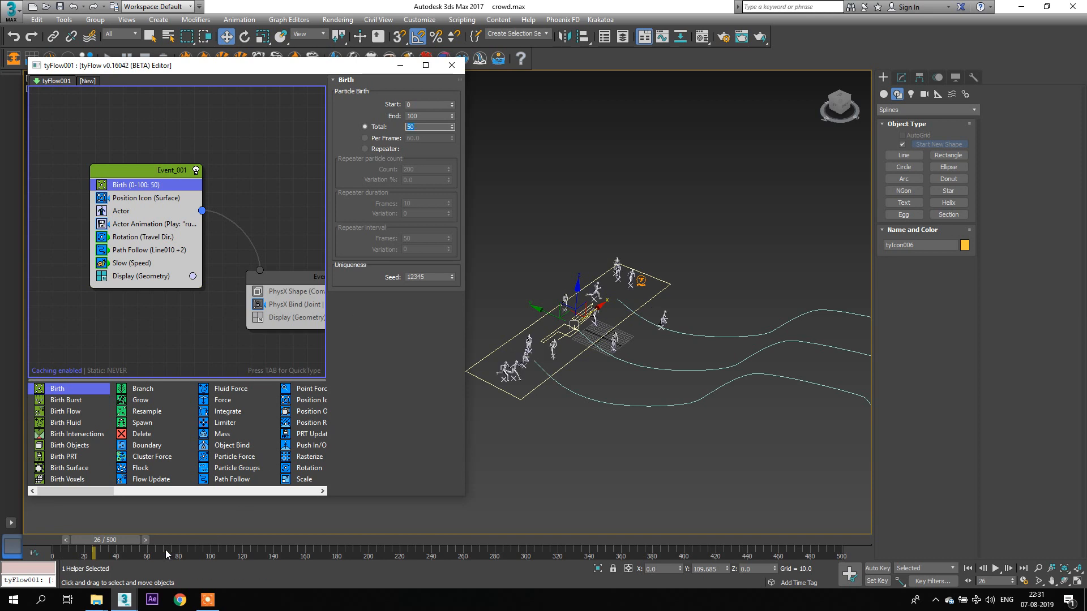
{"action": "left_click", "coordinate": [994, 568]}
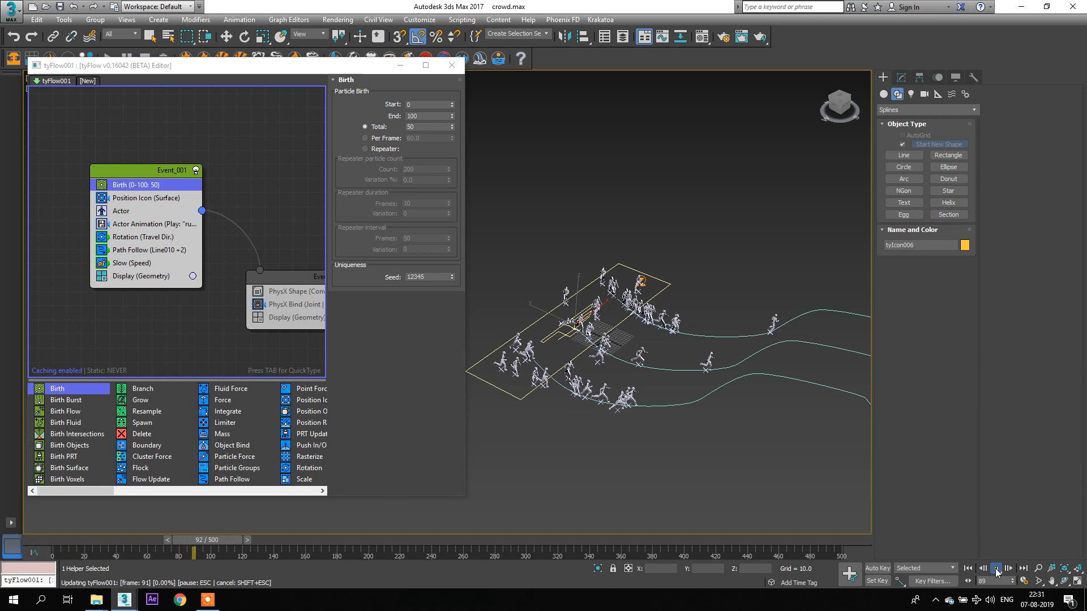
Step: Stop the playback, examine the crowd along the three splines at frame 145, and scrub back to frame 59
{"action": "left_click", "coordinate": [995, 568]}
{"action": "key", "text": "w"}
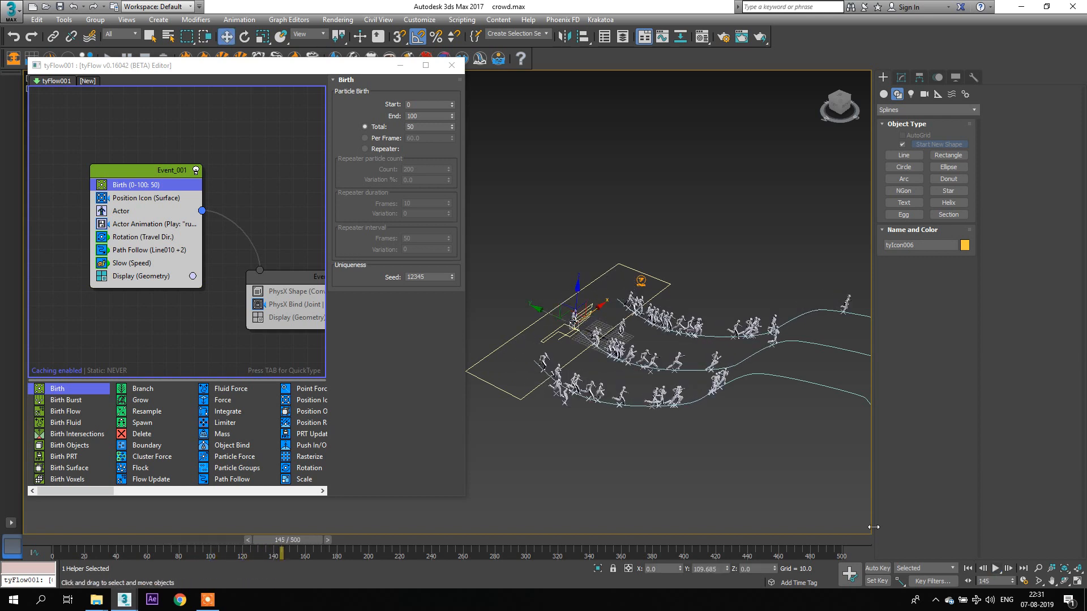
{"action": "scroll", "coordinate": [637, 392], "scroll_direction": "up", "scroll_amount": 5}
{"action": "scroll", "coordinate": [697, 402], "scroll_direction": "down", "scroll_amount": 3}
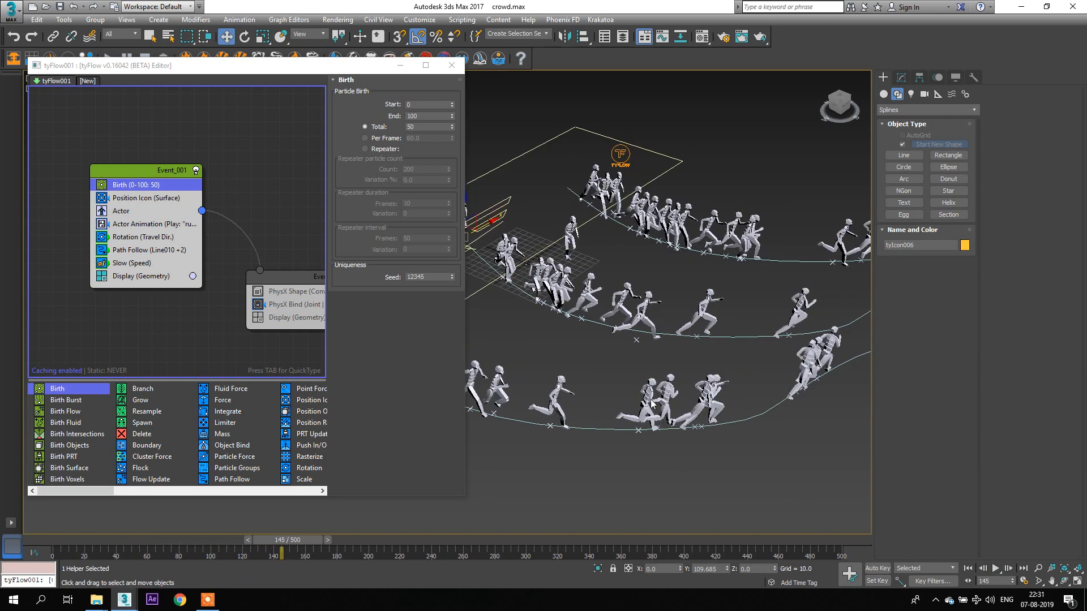
{"action": "scroll", "coordinate": [703, 398], "scroll_direction": "down", "scroll_amount": 3}
{"action": "scroll", "coordinate": [637, 389], "scroll_direction": "up", "scroll_amount": 3}
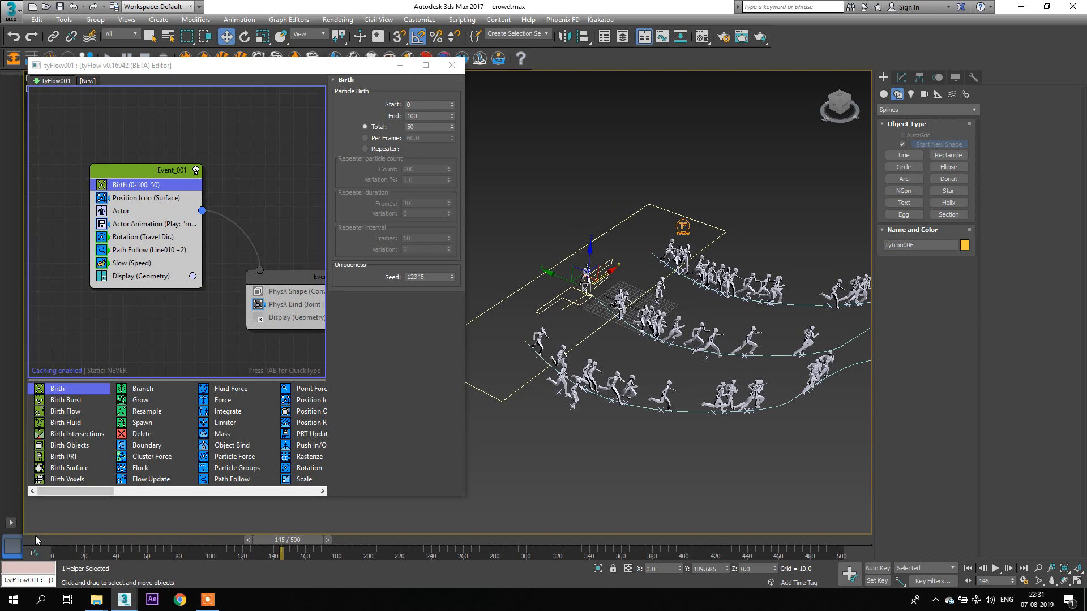
{"action": "left_click_drag", "start_coordinate": [52, 538], "coordinate": [155, 525]}
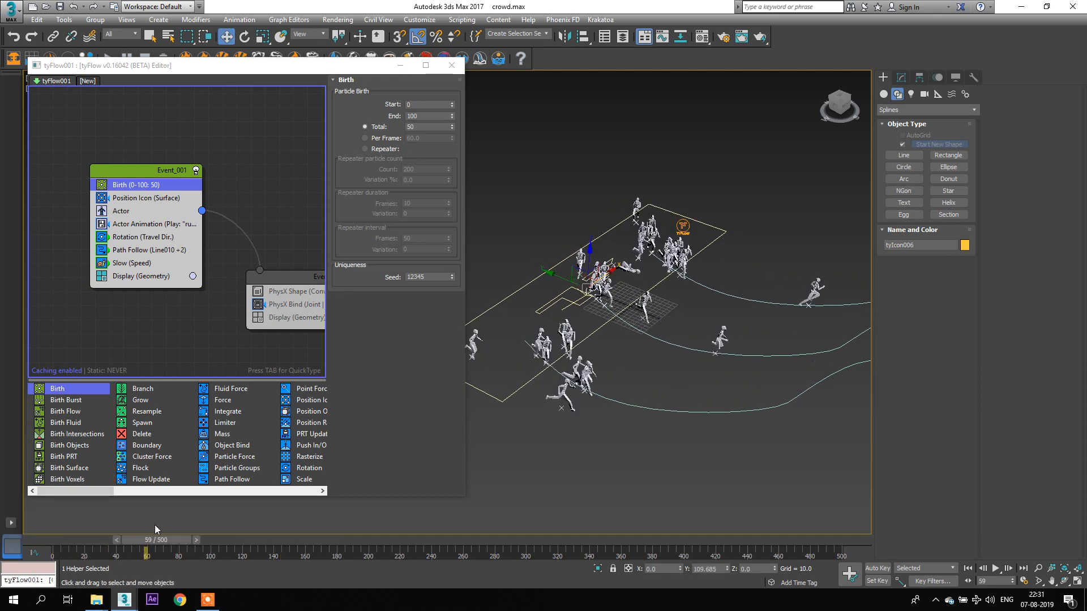
{"action": "left_click", "coordinate": [179, 338]}
{"action": "middle_click_drag", "start_coordinate": [216, 313], "coordinate": [186, 289]}
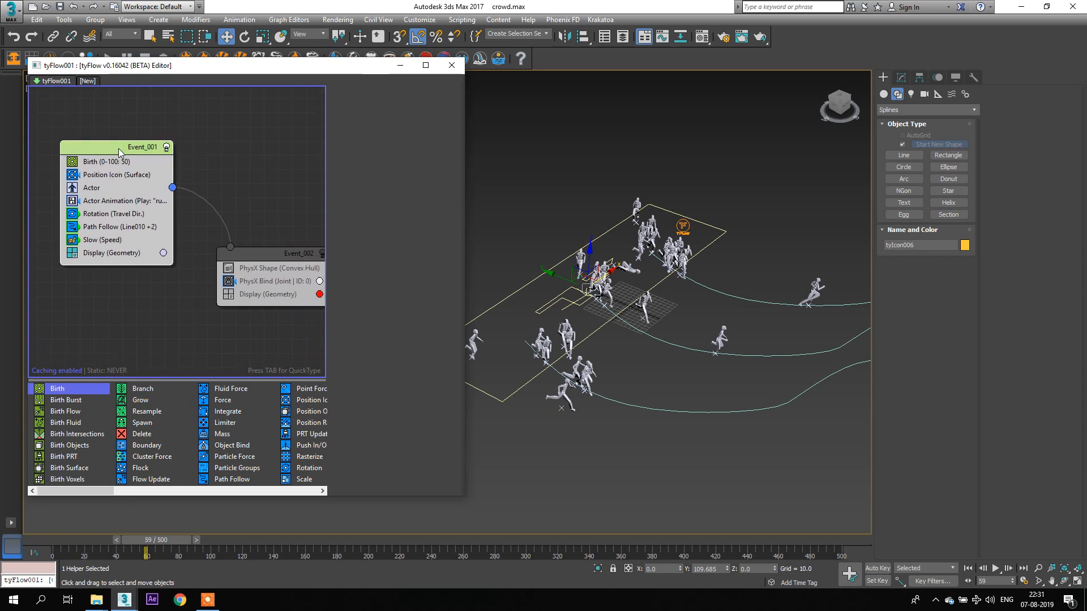
{"action": "middle_click_drag", "start_coordinate": [190, 181], "coordinate": [138, 163]}
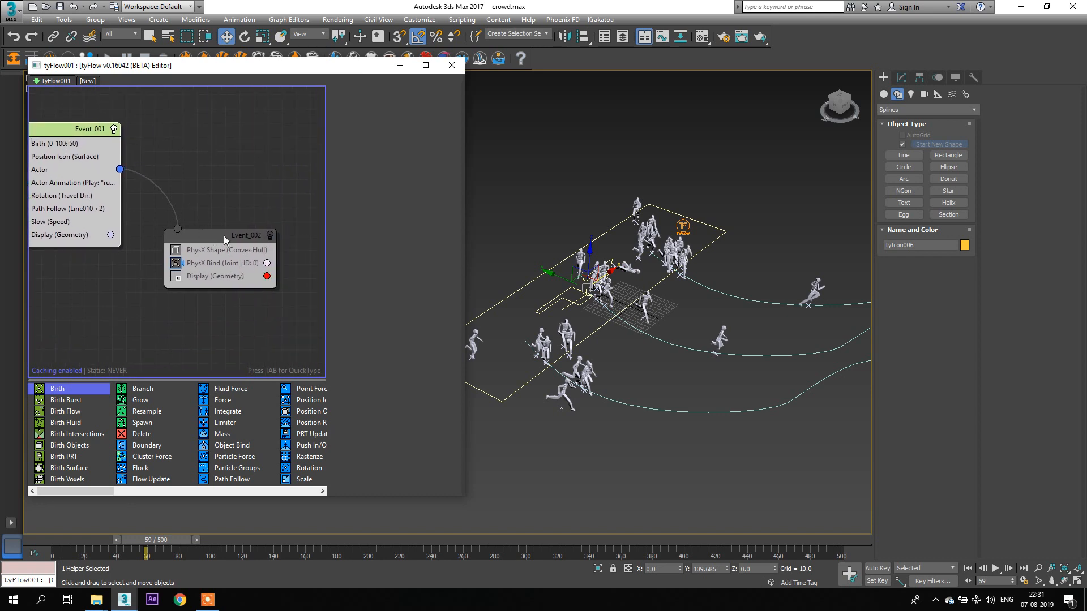
{"action": "key", "text": "Tab"}
{"action": "type", "text": "PART"}
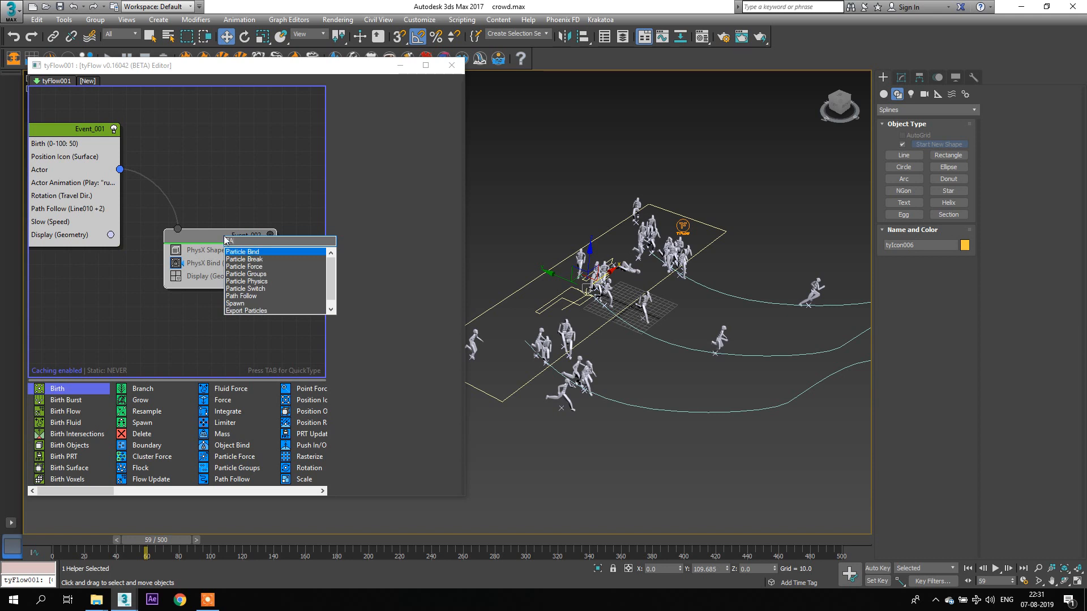
{"action": "left_click", "coordinate": [244, 196]}
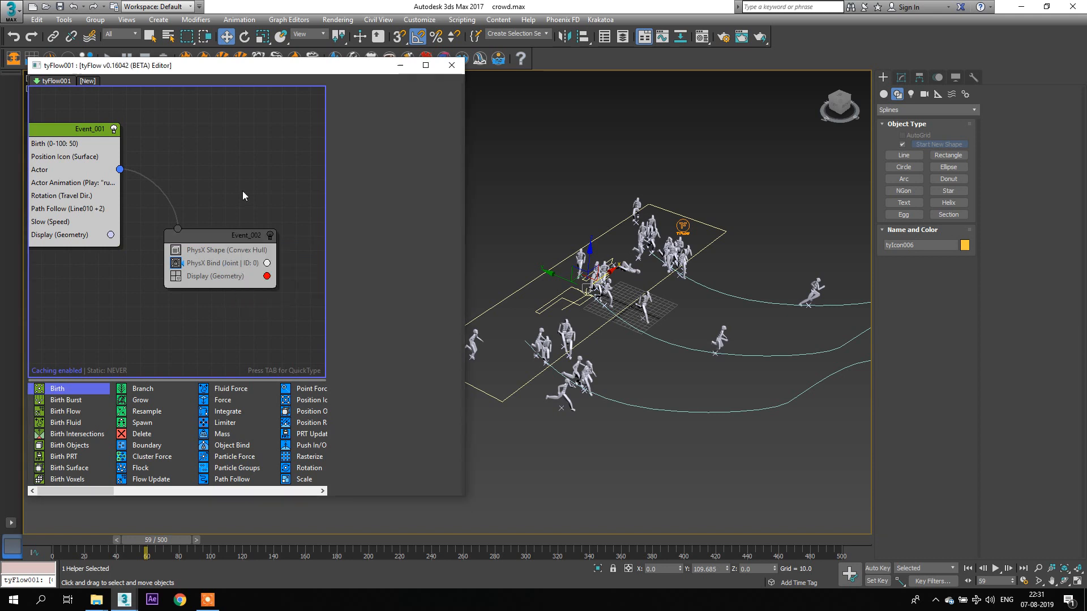
{"action": "middle_click_drag", "start_coordinate": [198, 263], "coordinate": [143, 237]}
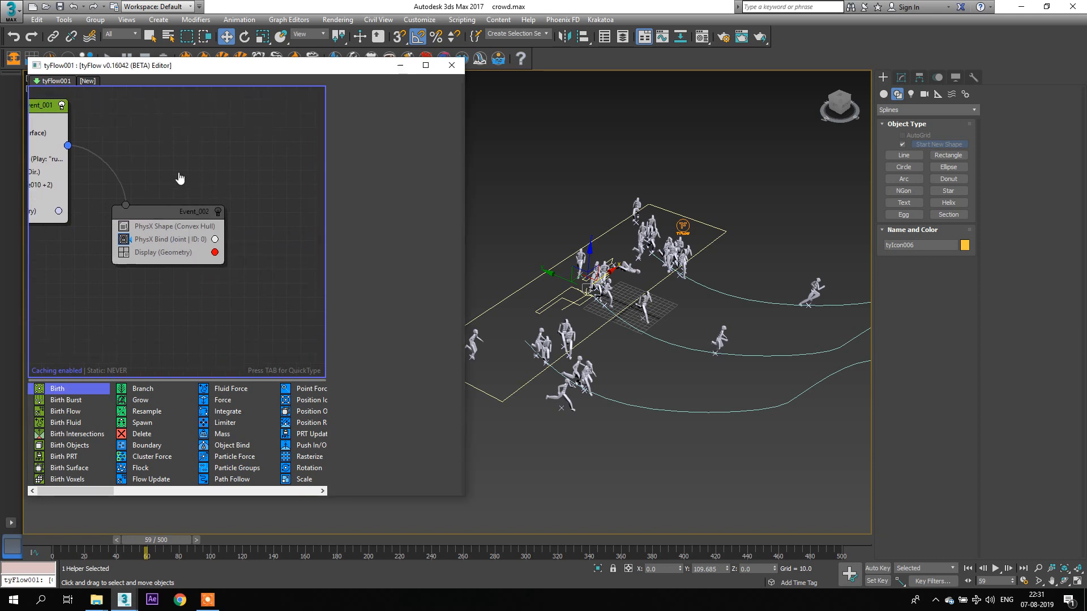
{"action": "left_click", "coordinate": [151, 225]}
{"action": "middle_click_drag", "start_coordinate": [153, 256], "coordinate": [260, 321]}
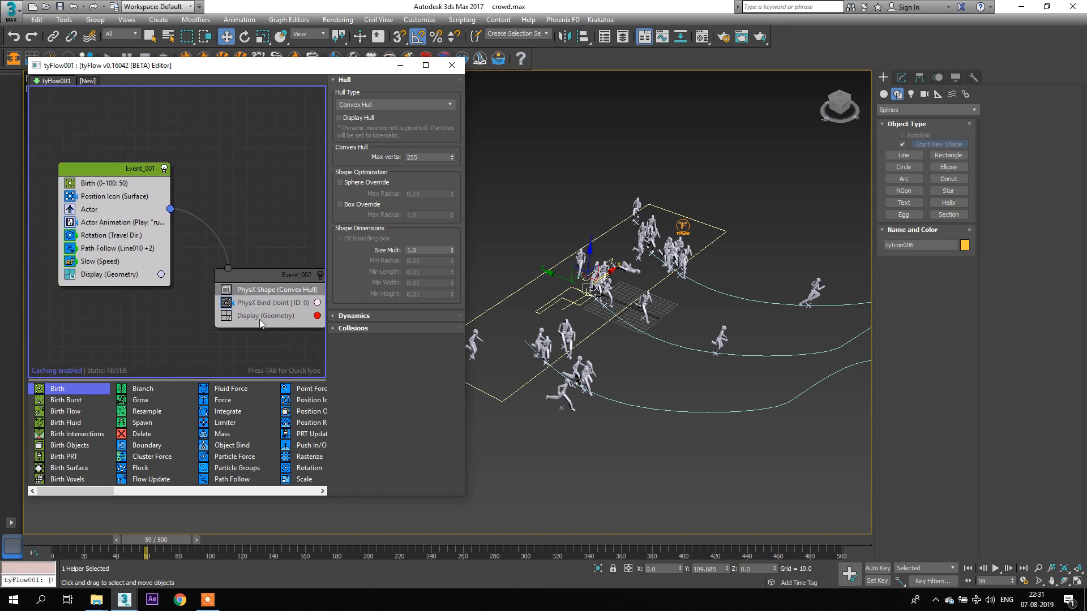
Step: Set the Birth operator's end frame to 0 and its total to 1 particle
{"action": "left_click", "coordinate": [127, 184]}
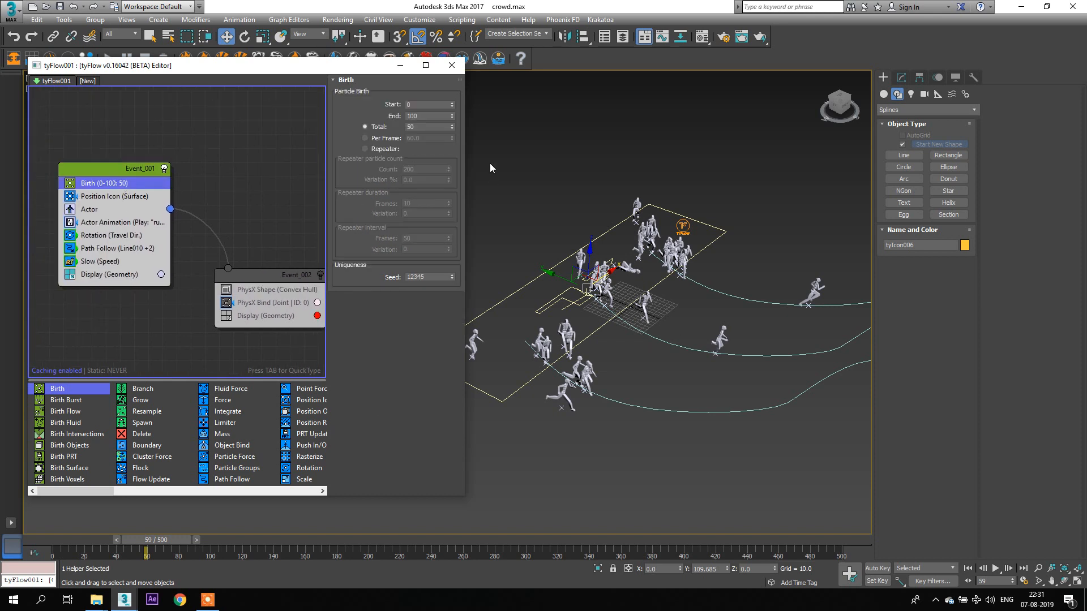
{"action": "right_click", "coordinate": [452, 118]}
{"action": "right_click", "coordinate": [451, 127]}
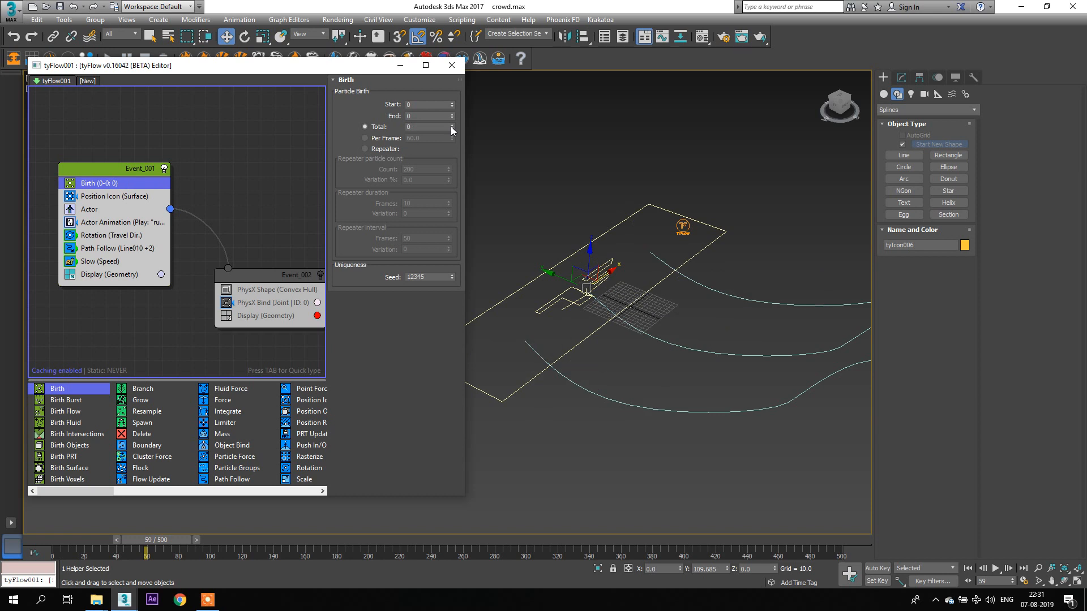
{"action": "left_click", "coordinate": [453, 125]}
{"action": "middle_click_drag", "start_coordinate": [669, 300], "coordinate": [545, 313]}
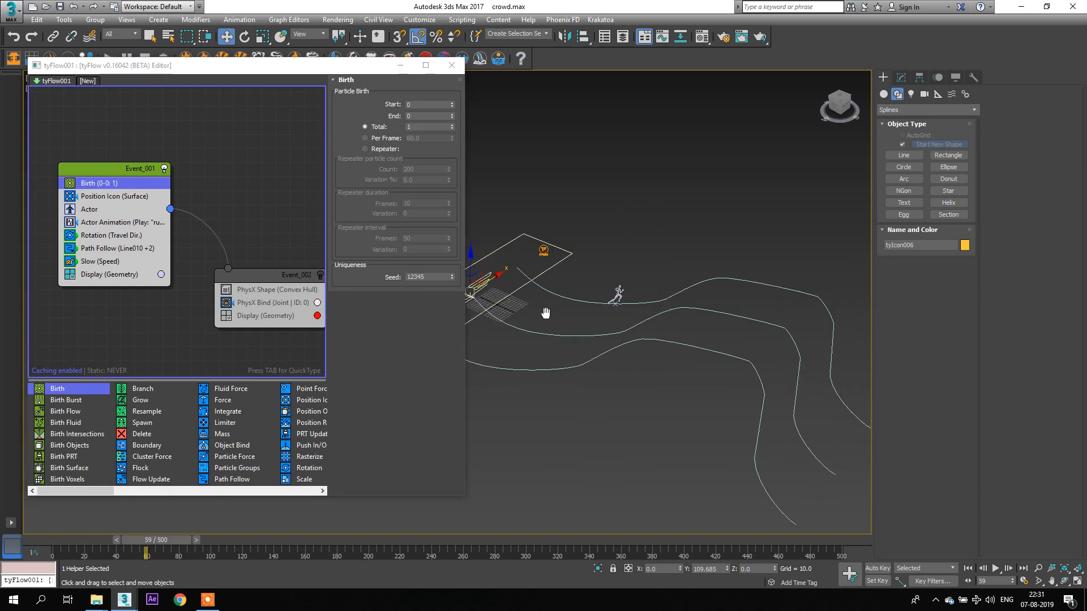
Step: Move the PhysX Shape and PhysX Bind operators out of Event_002 into a new separate event
{"action": "middle_click_drag", "start_coordinate": [276, 267], "coordinate": [86, 216]}
{"action": "left_click_drag", "start_coordinate": [80, 226], "coordinate": [218, 258]}
{"action": "left_click_drag", "start_coordinate": [88, 222], "coordinate": [266, 283]}
{"action": "middle_click_drag", "start_coordinate": [105, 211], "coordinate": [222, 259]}
Step: Add a Time Test operator above the Display operator in Event_002
{"action": "left_click", "coordinate": [220, 259]}
{"action": "key", "text": "Tab"}
{"action": "type", "text": "TIME"}
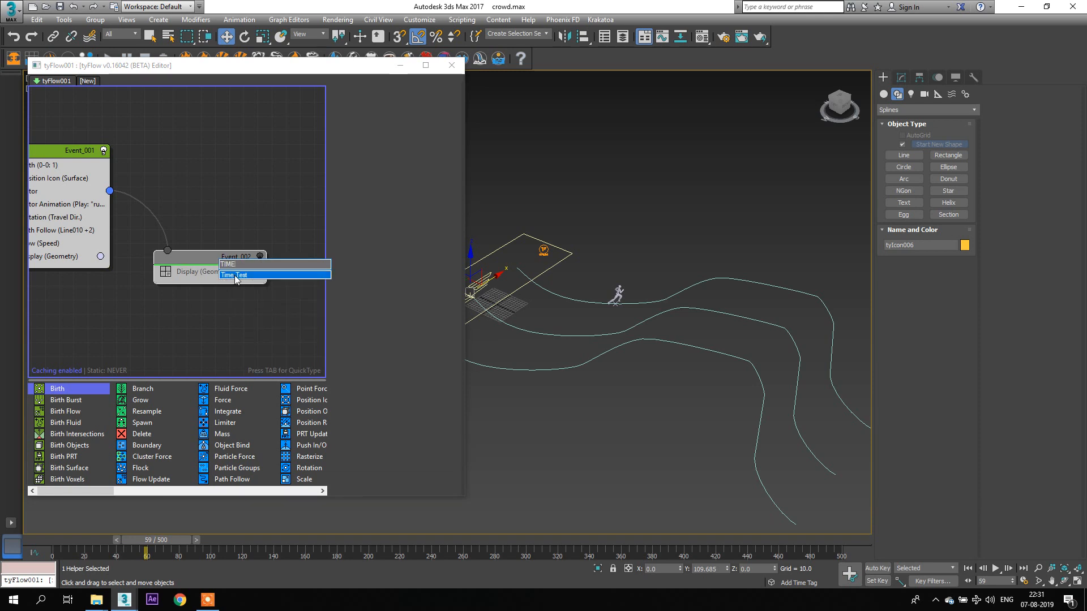
{"action": "left_click", "coordinate": [237, 275]}
{"action": "middle_click_drag", "start_coordinate": [235, 269], "coordinate": [144, 220]}
Step: Go to frame 100, wire the Time Test to the PhysX event, and set its value to 100 and variation to 10
{"action": "left_click_drag", "start_coordinate": [119, 539], "coordinate": [210, 544]}
{"action": "key", "text": "w"}
{"action": "left_click_drag", "start_coordinate": [162, 223], "coordinate": [246, 249]}
{"action": "left_click", "coordinate": [421, 186]}
{"action": "type", "text": "100"}
{"action": "left_click", "coordinate": [424, 197]}
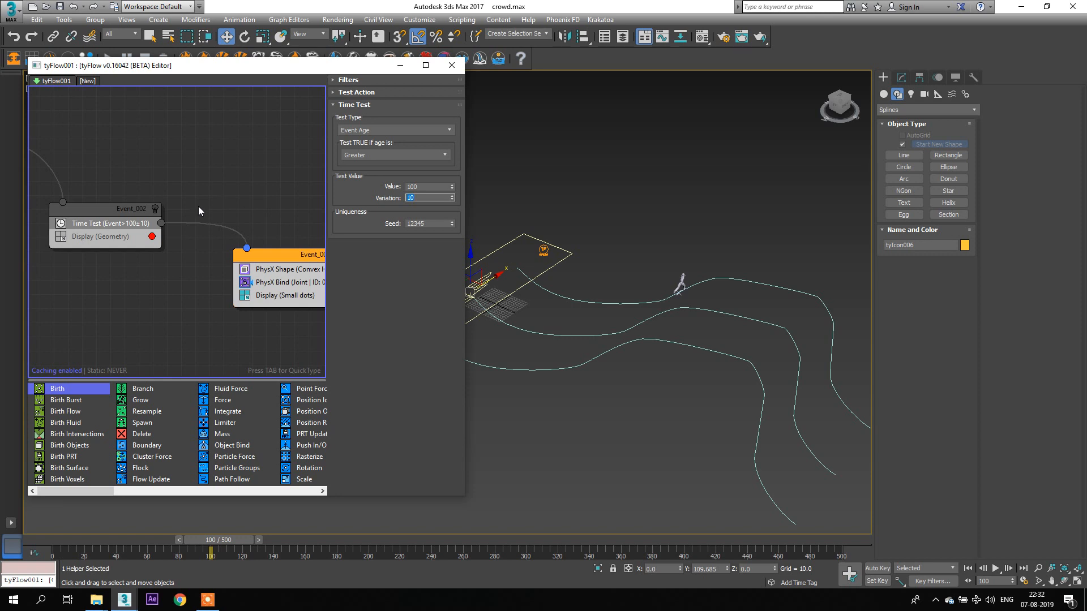
Step: Disable the Display operator in Event_002 and enable the event itself
{"action": "left_click", "coordinate": [60, 238]}
{"action": "middle_click_drag", "start_coordinate": [177, 311], "coordinate": [165, 318]}
{"action": "middle_click_drag", "start_coordinate": [157, 164], "coordinate": [269, 203]}
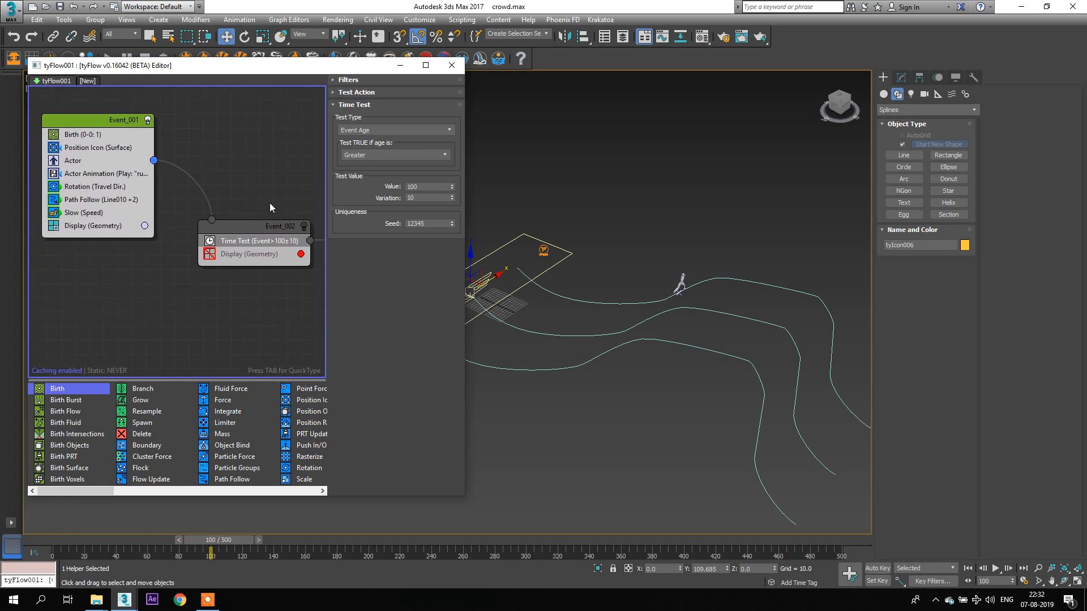
{"action": "left_click", "coordinate": [303, 226]}
{"action": "middle_click_drag", "start_coordinate": [680, 311], "coordinate": [629, 311]}
{"action": "middle_click_drag", "start_coordinate": [271, 279], "coordinate": [162, 244]}
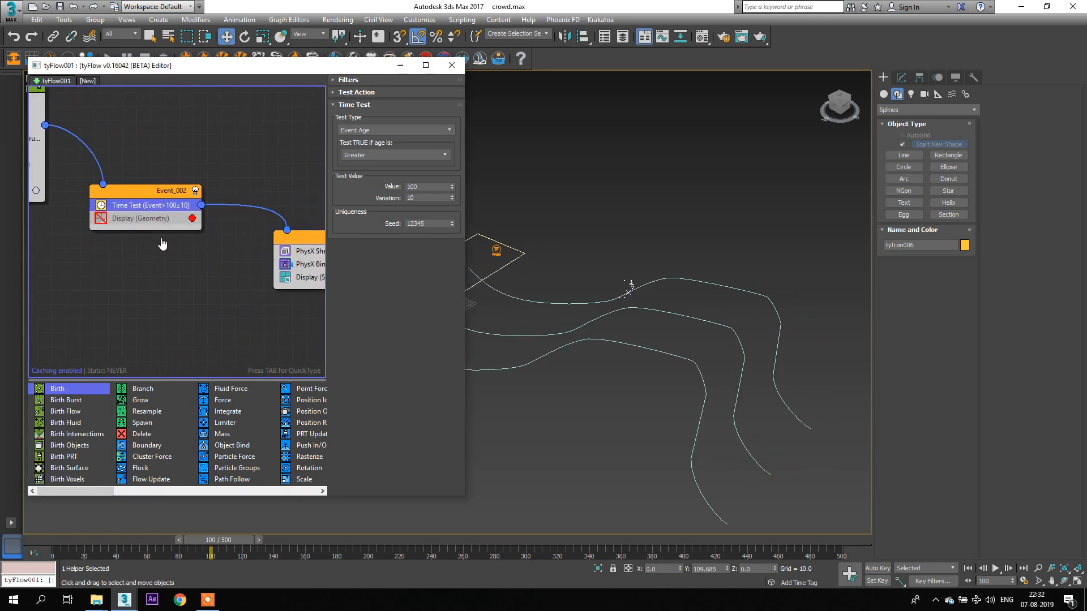
Step: Set the Display type of the event with the PhysX operators to Geometry
{"action": "left_click", "coordinate": [304, 278]}
{"action": "left_click", "coordinate": [389, 103]}
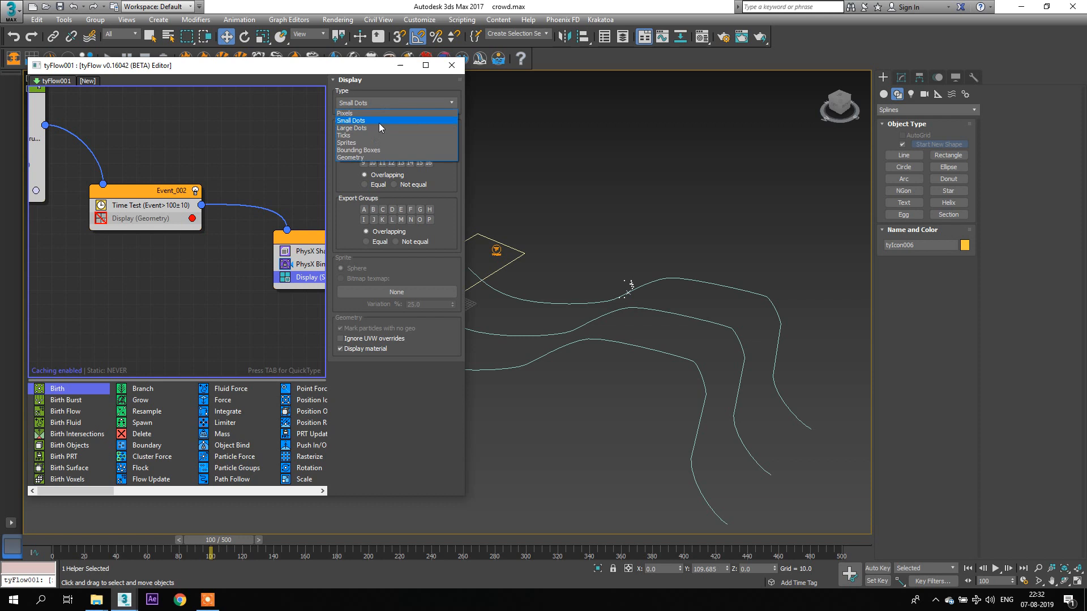
{"action": "left_click", "coordinate": [352, 157]}
Step: Scrub back to frame 43 and re-enable the Display operator in Event_002
{"action": "middle_click_drag", "start_coordinate": [136, 313], "coordinate": [82, 320]}
{"action": "left_click_drag", "start_coordinate": [55, 542], "coordinate": [132, 541]}
{"action": "middle_click_drag", "start_coordinate": [110, 342], "coordinate": [261, 367]}
{"action": "left_click", "coordinate": [187, 251]}
{"action": "middle_click_drag", "start_coordinate": [542, 321], "coordinate": [552, 324]}
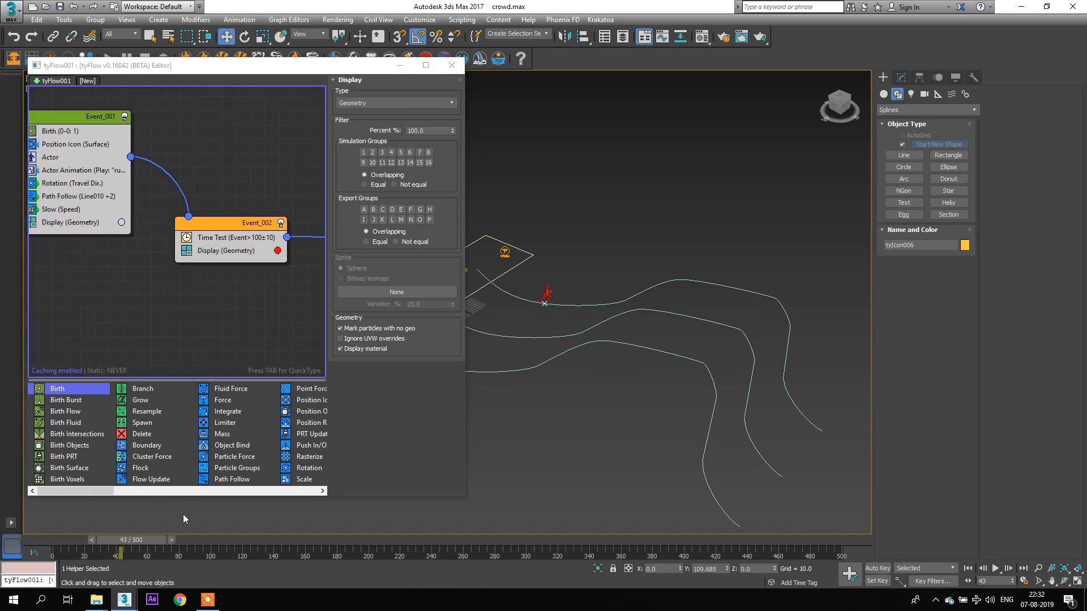
Step: Scrub to frame 118 and examine the actor's body parts up close from another angle
{"action": "left_click_drag", "start_coordinate": [142, 542], "coordinate": [255, 532]}
{"action": "key", "text": "w"}
{"action": "left_click", "coordinate": [687, 344]}
{"action": "scroll", "coordinate": [664, 291], "scroll_direction": "up", "scroll_amount": 2}
{"action": "scroll", "coordinate": [660, 291], "scroll_direction": "up", "scroll_amount": 2}
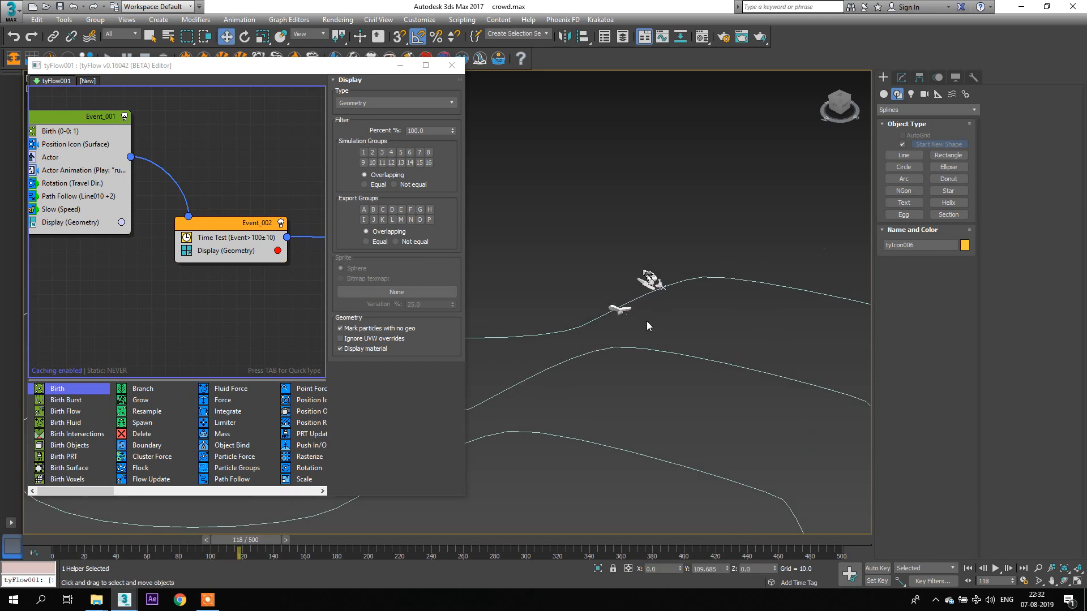
{"action": "left_click_drag", "start_coordinate": [633, 300], "coordinate": [628, 298]}
{"action": "middle_click_drag", "start_coordinate": [669, 301], "coordinate": [616, 304], "text": "alt"}
{"action": "middle_click_drag", "start_coordinate": [711, 289], "coordinate": [647, 331]}
Step: Scrub the running actor to frames 84, 89 and 78 while reviewing the chain of events from Event_001 to Event_003
{"action": "left_click_drag", "start_coordinate": [72, 544], "coordinate": [195, 548]}
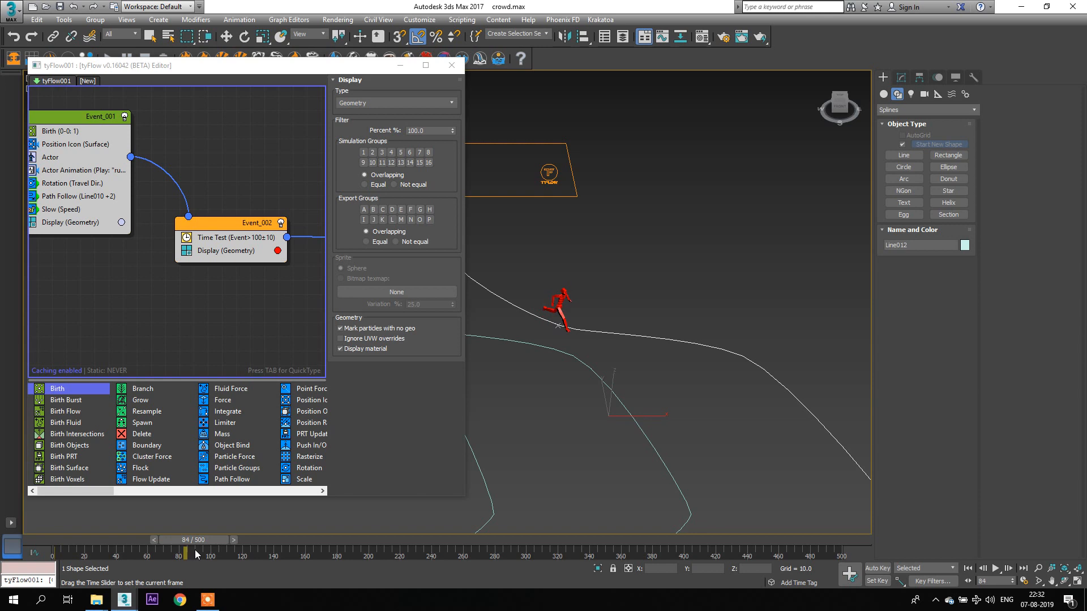
{"action": "key", "text": "w"}
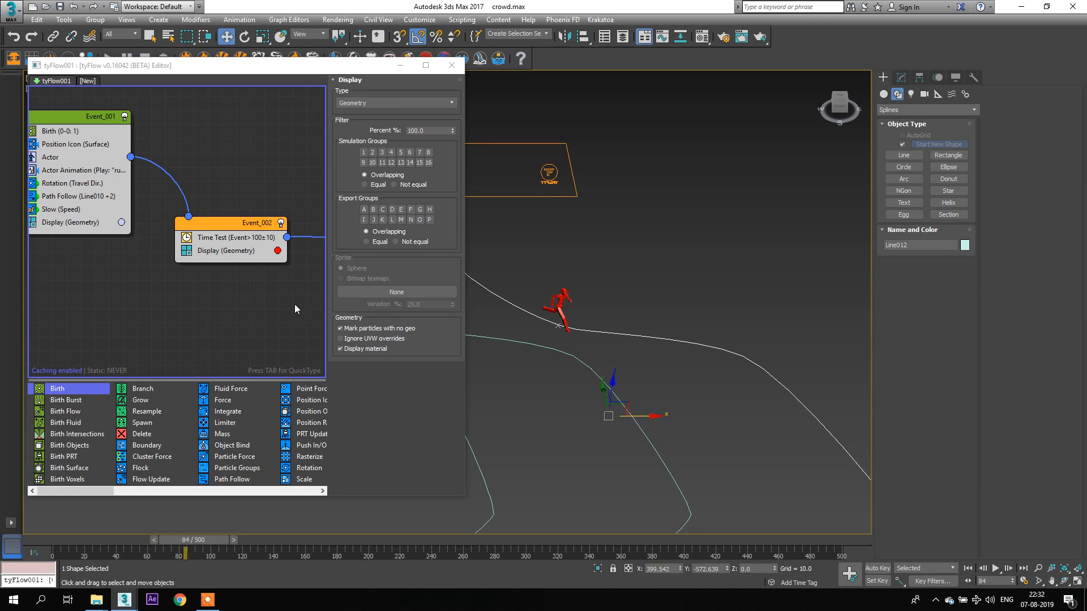
{"action": "middle_click_drag", "start_coordinate": [294, 304], "coordinate": [190, 298]}
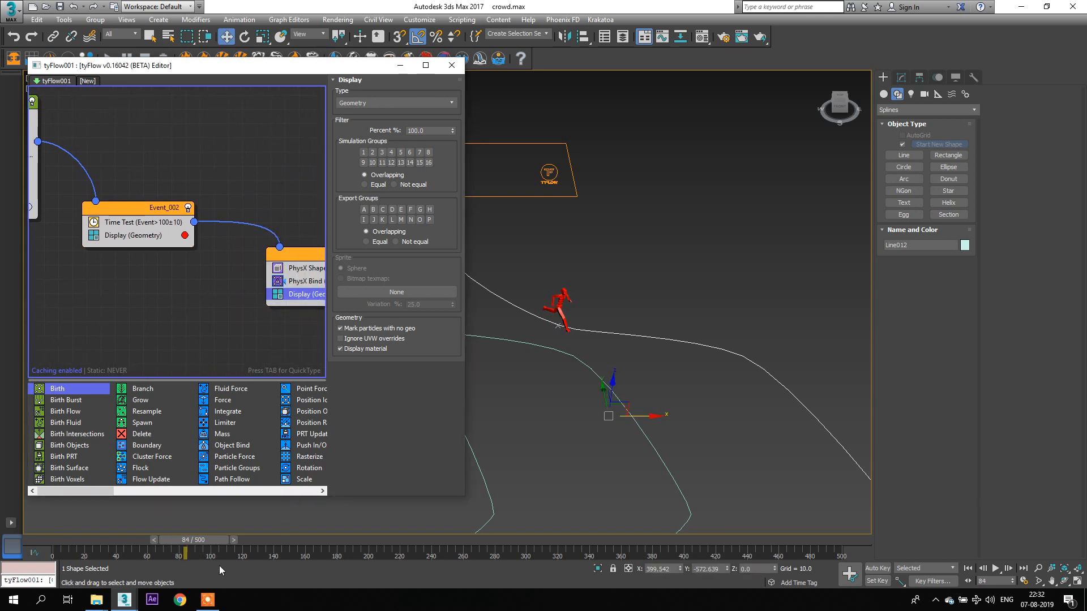
{"action": "left_click_drag", "start_coordinate": [202, 541], "coordinate": [210, 551]}
{"action": "key", "text": "w"}
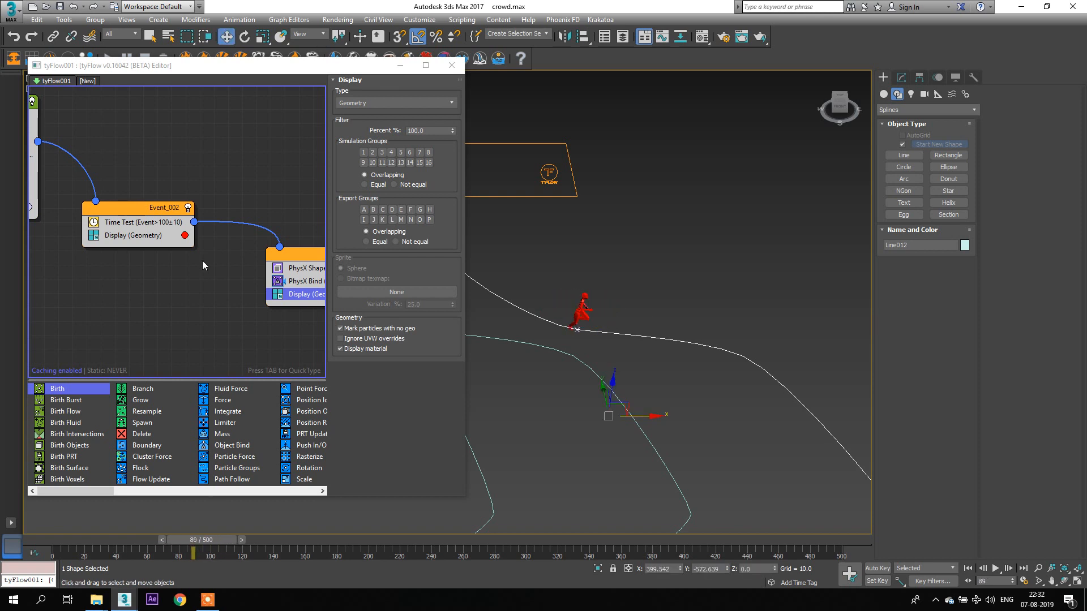
{"action": "middle_click_drag", "start_coordinate": [260, 270], "coordinate": [56, 182]}
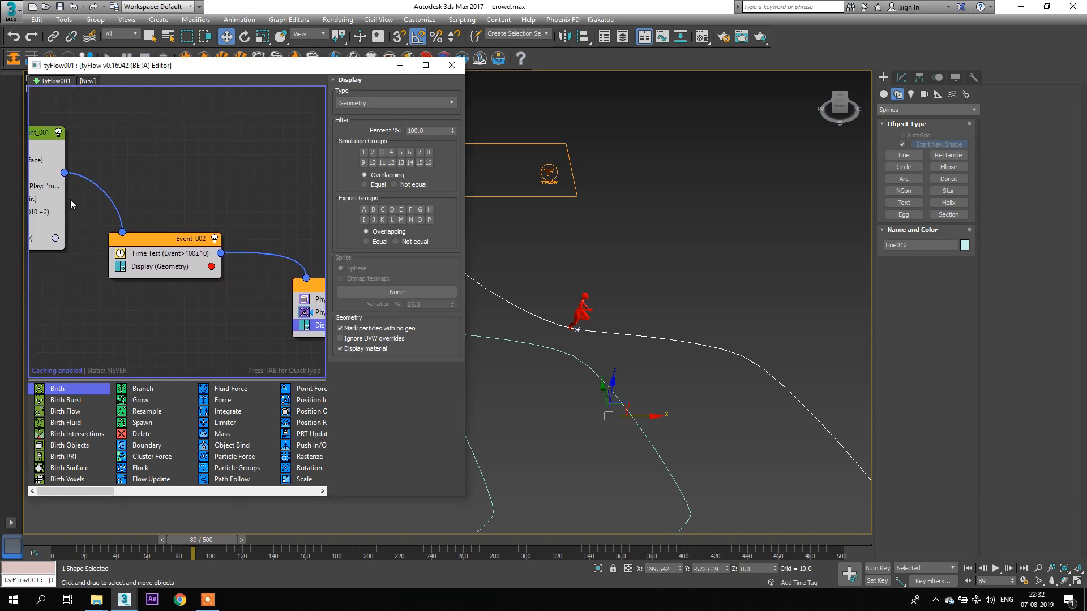
{"action": "middle_click_drag", "start_coordinate": [212, 194], "coordinate": [107, 158]}
{"action": "mouse_move", "coordinate": [214, 543]}
{"action": "left_mouse_down"}
{"action": "mouse_move", "coordinate": [232, 538]}
{"action": "mouse_move", "coordinate": [198, 545]}
{"action": "left_mouse_up"}
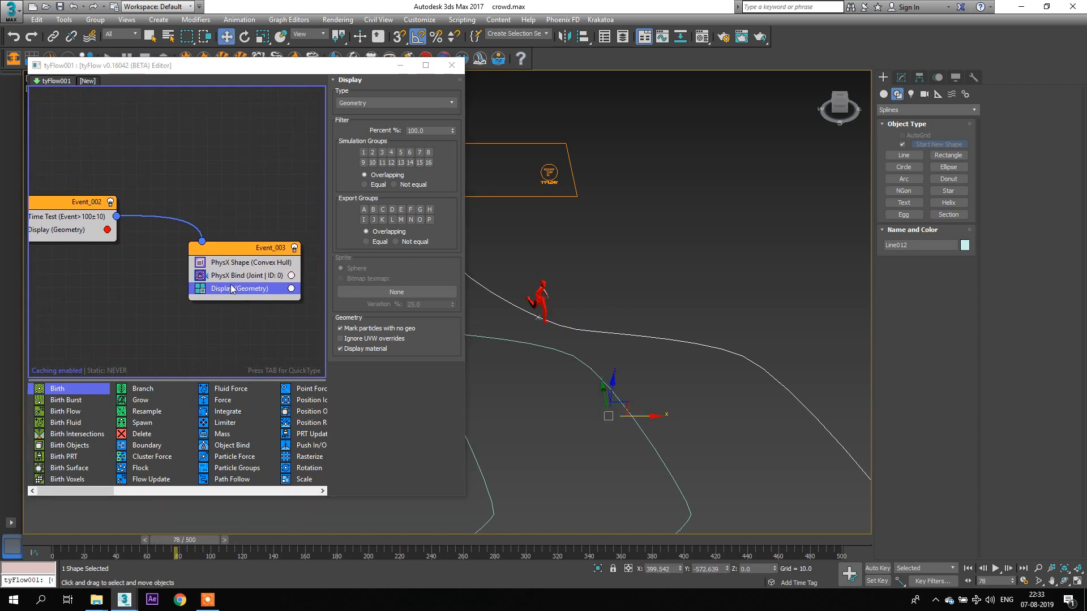
Step: Add an Actor Collect operator above PhysX Shape in Event_003 and look up its description in the operator list
{"action": "middle_click_drag", "start_coordinate": [232, 290], "coordinate": [204, 299]}
{"action": "left_click", "coordinate": [212, 251]}
{"action": "key", "text": "Tab"}
{"action": "type", "text": "cto"}
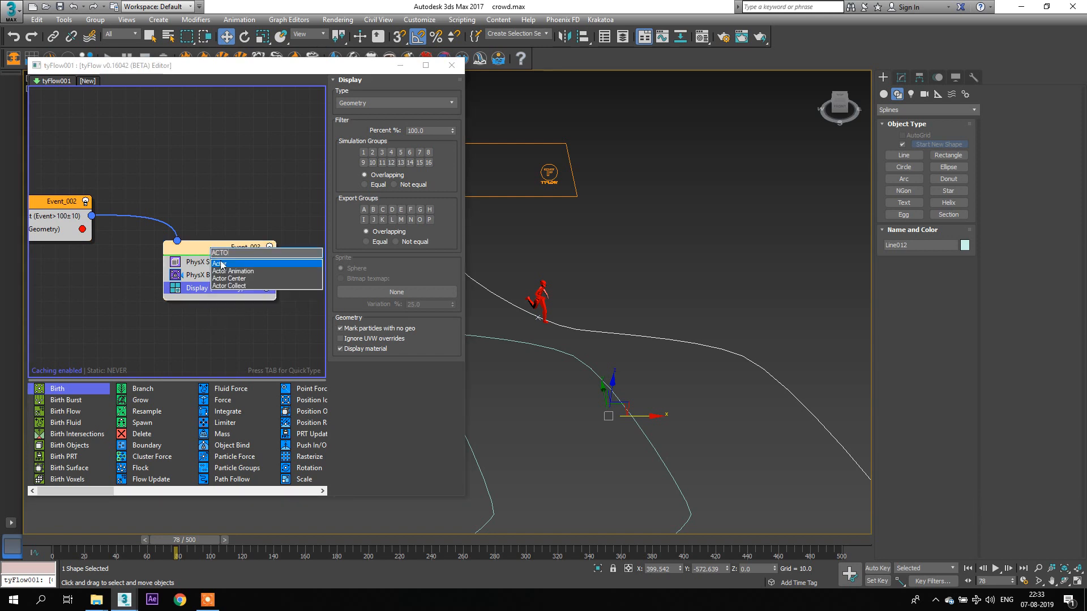
{"action": "left_click", "coordinate": [237, 286]}
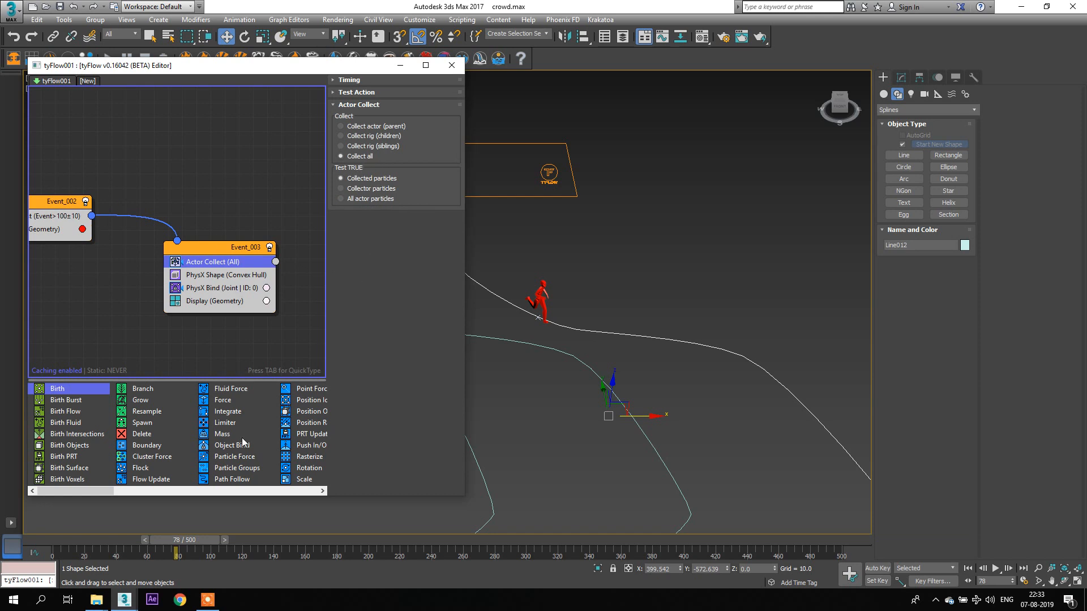
{"action": "left_click_drag", "start_coordinate": [104, 491], "coordinate": [281, 491]}
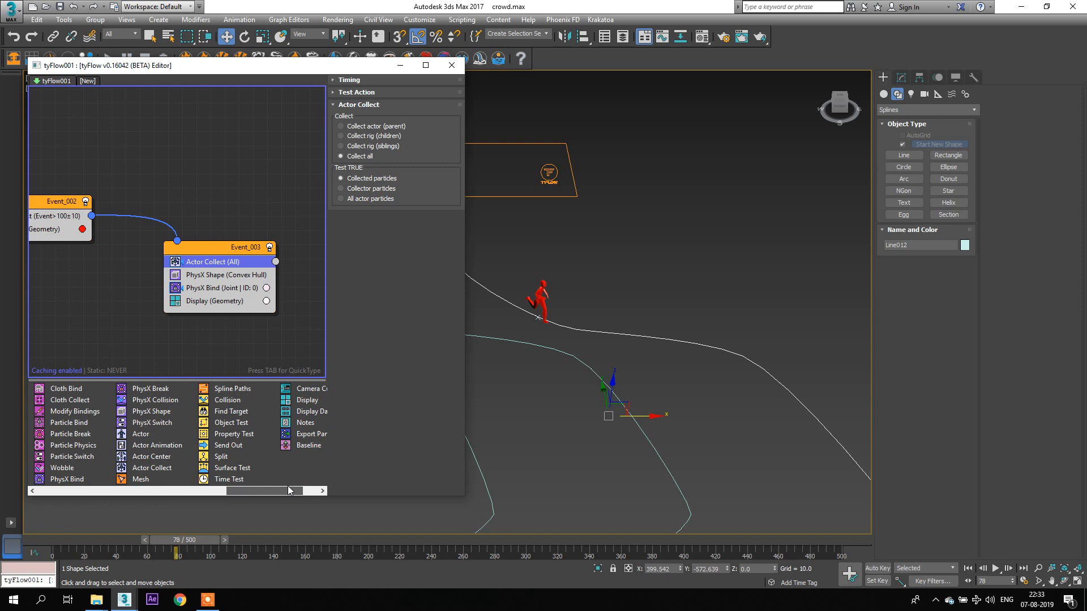
{"action": "left_click", "coordinate": [157, 470]}
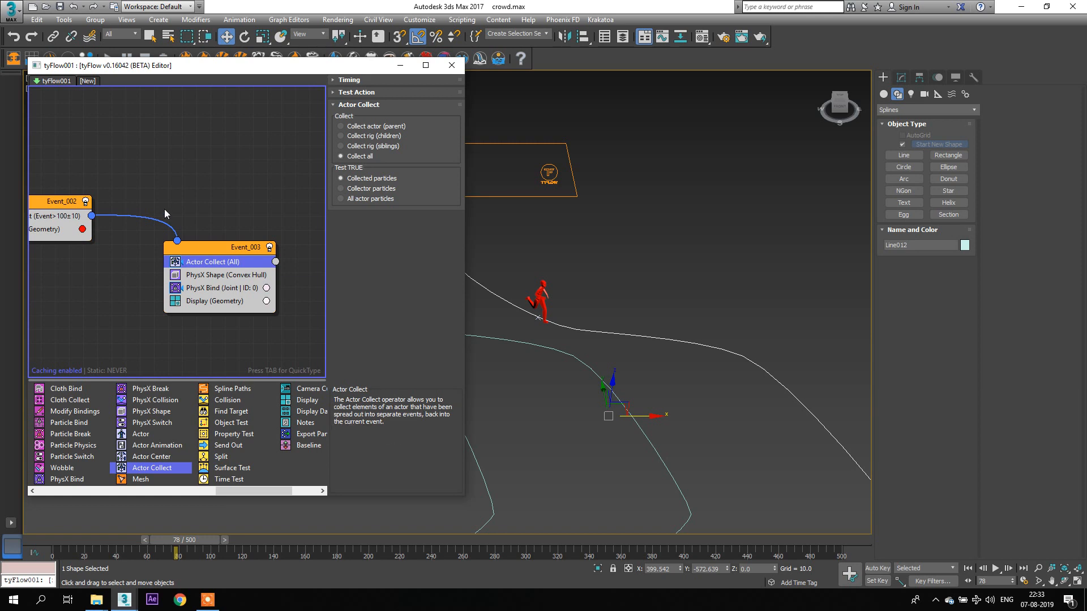
Step: Set Actor Collect to collect the rig (children) and scrub to frame 107 to check the actor
{"action": "scroll", "coordinate": [542, 298], "scroll_direction": "up", "scroll_amount": 5}
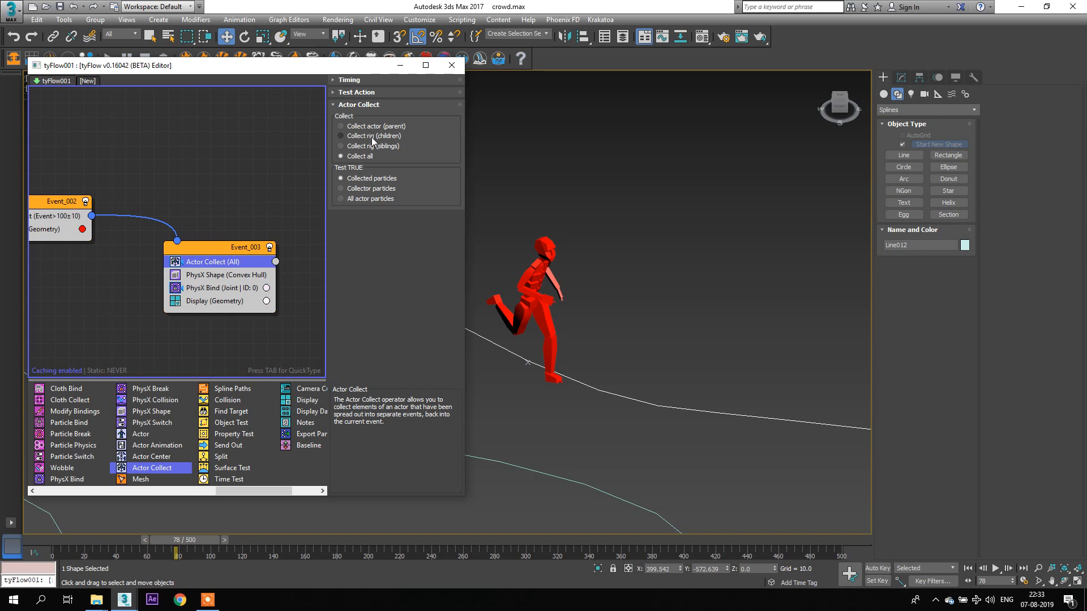
{"action": "left_click", "coordinate": [367, 136]}
{"action": "left_click_drag", "start_coordinate": [154, 550], "coordinate": [229, 553]}
{"action": "middle_click_drag", "start_coordinate": [843, 448], "coordinate": [801, 378]}
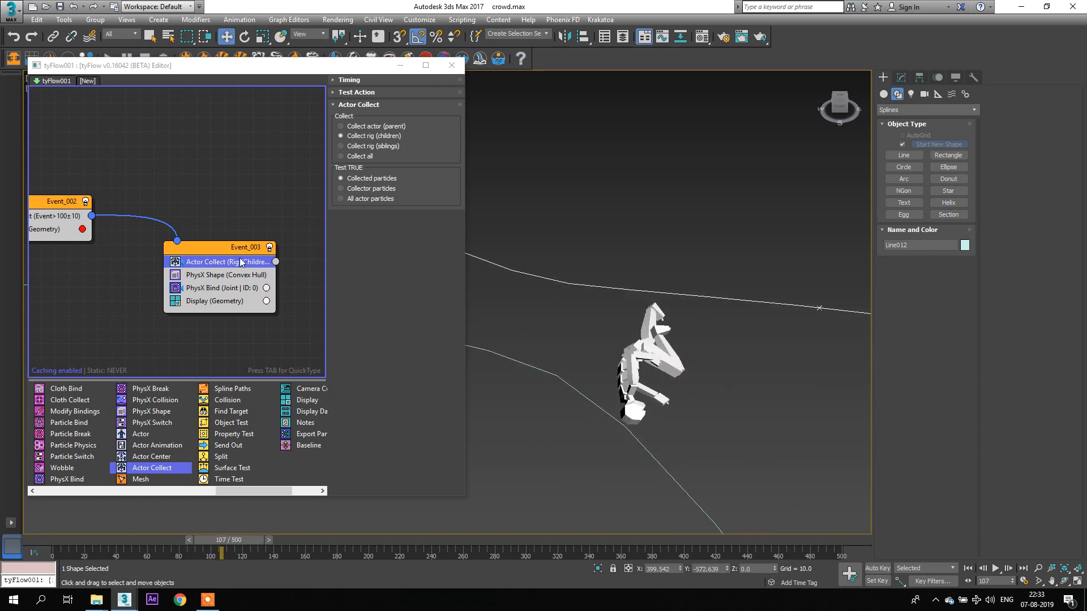
Step: Toggle the Actor Collect operator, leaving it disabled, and compare the actor's parts at frame 107
{"action": "left_click", "coordinate": [176, 265]}
{"action": "left_click", "coordinate": [175, 265]}
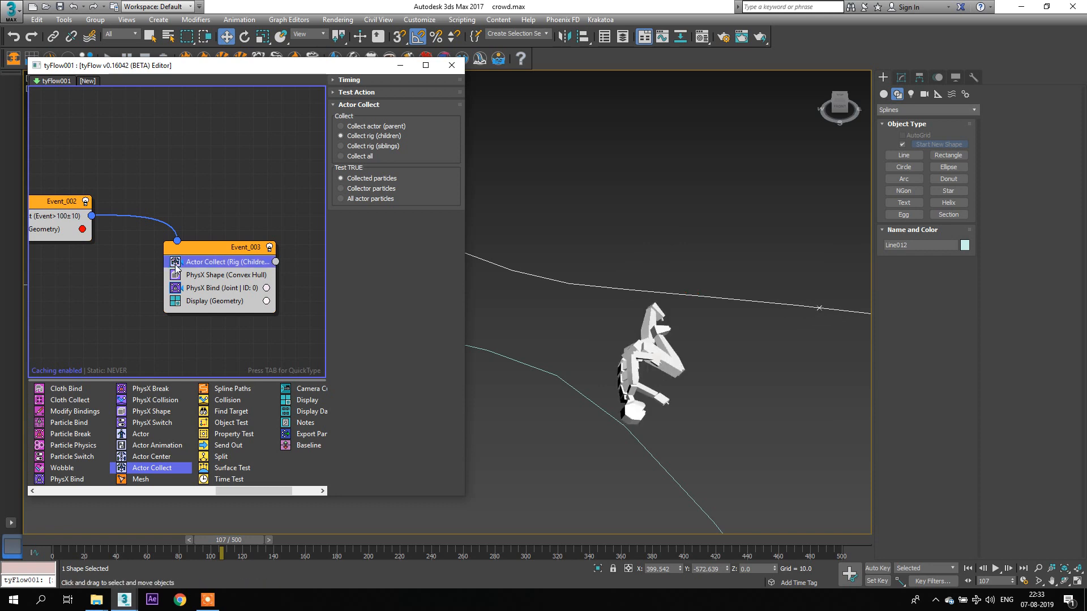
{"action": "left_click", "coordinate": [175, 264]}
{"action": "middle_click_drag", "start_coordinate": [749, 298], "coordinate": [688, 322]}
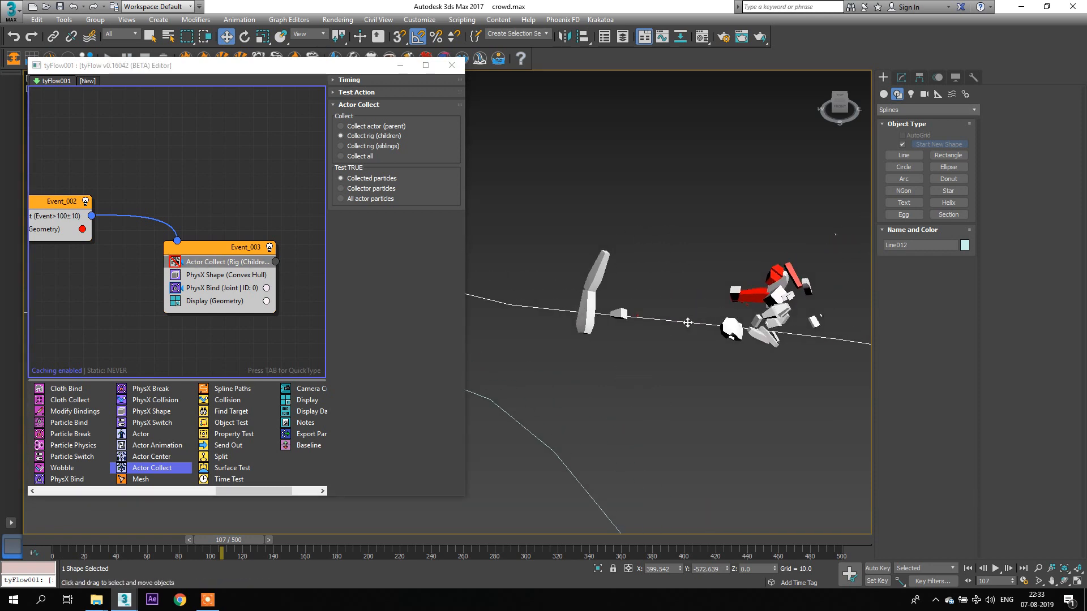
{"action": "scroll", "coordinate": [757, 294], "scroll_direction": "down", "scroll_amount": 3}
{"action": "scroll", "coordinate": [760, 296], "scroll_direction": "up", "scroll_amount": 3}
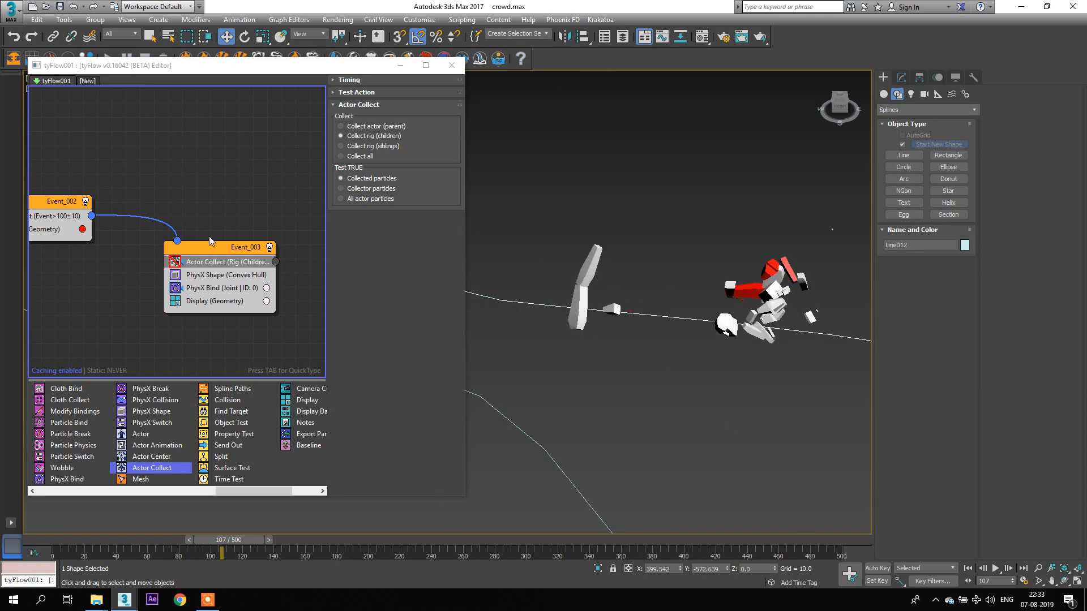
Step: Re-enable the Actor Collect operator in Event_003 and check how the rig behaves at frame 107
{"action": "middle_click_drag", "start_coordinate": [163, 229], "coordinate": [253, 246]}
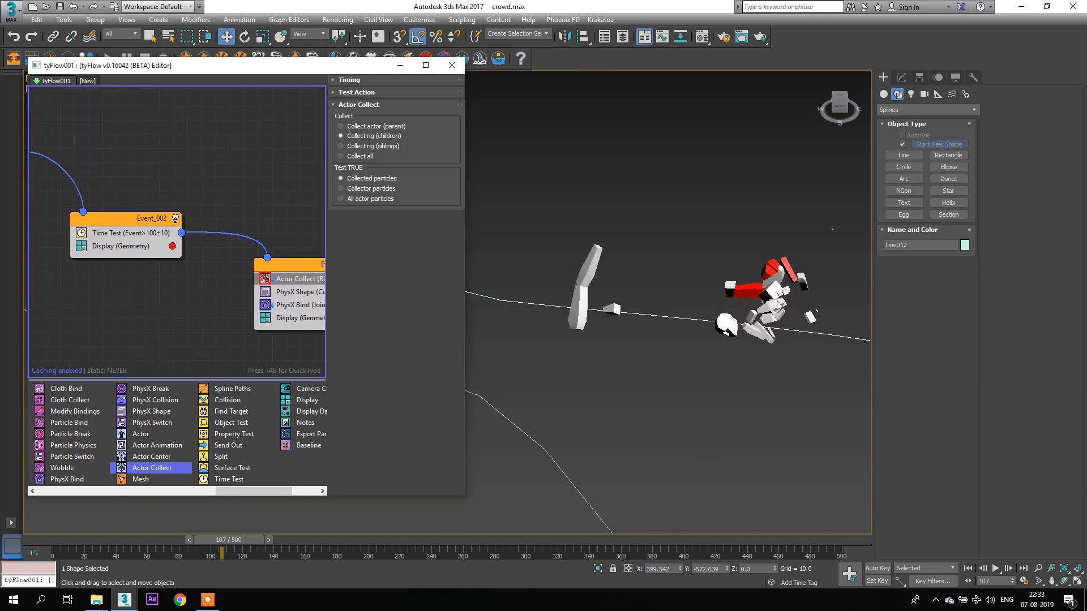
{"action": "left_click", "coordinate": [264, 279]}
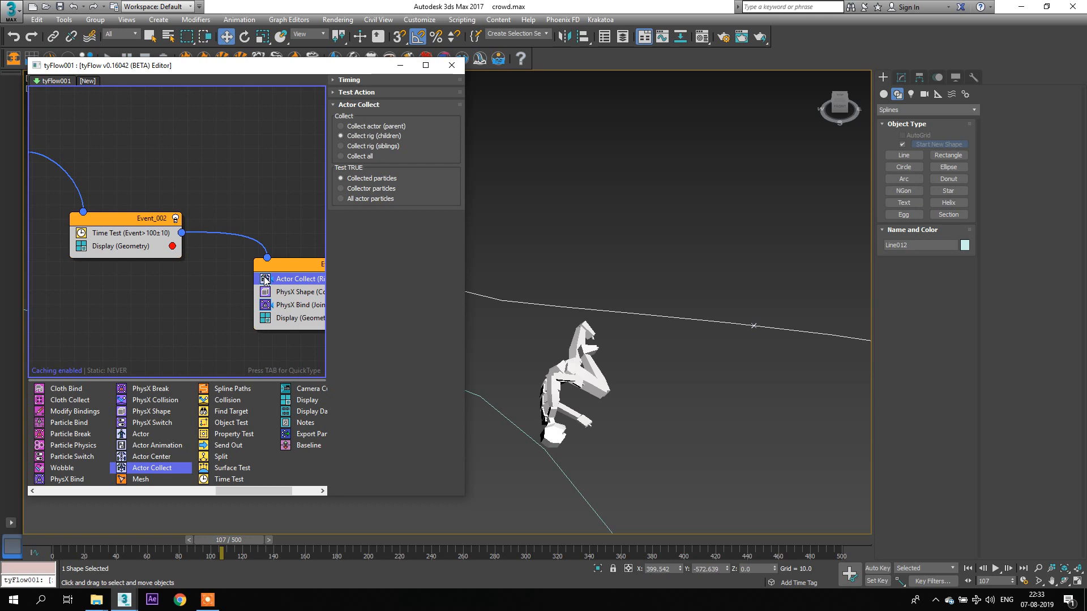
{"action": "middle_click_drag", "start_coordinate": [273, 255], "coordinate": [216, 244]}
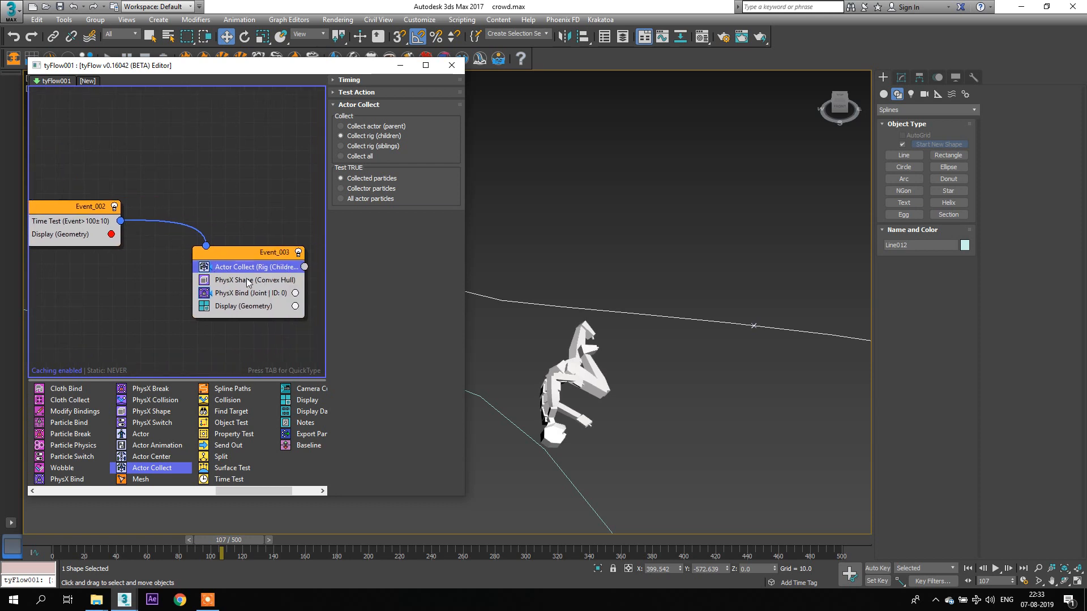
Step: Play the single-actor simulation, rewind to frame 0 and scrub to frame 11 to view the runner at the path's start
{"action": "scroll", "coordinate": [559, 250], "scroll_direction": "down", "scroll_amount": 3}
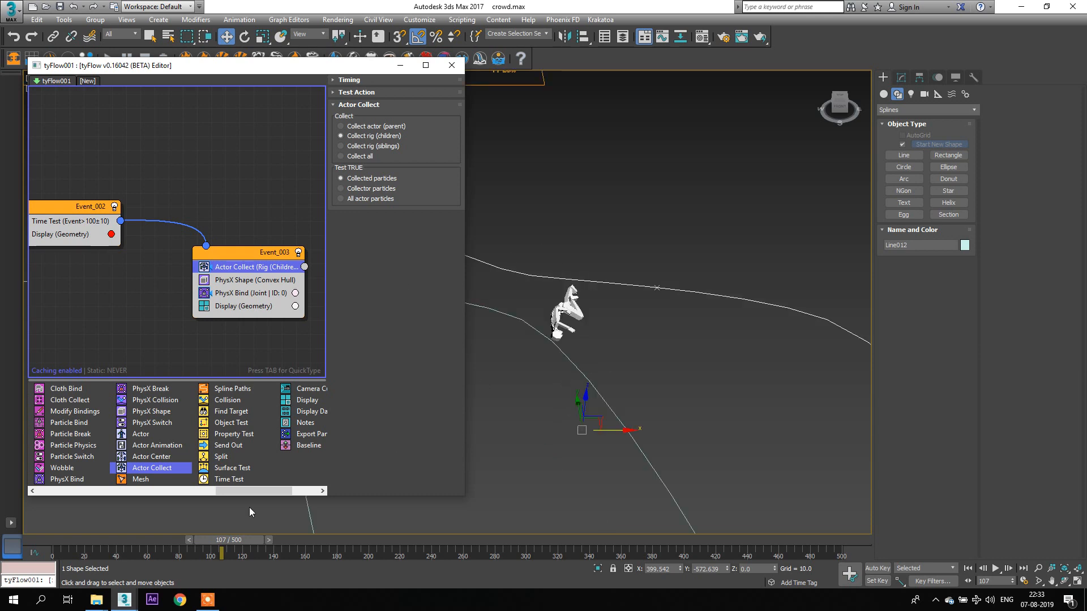
{"action": "left_click", "coordinate": [130, 545]}
{"action": "left_click", "coordinate": [995, 568]}
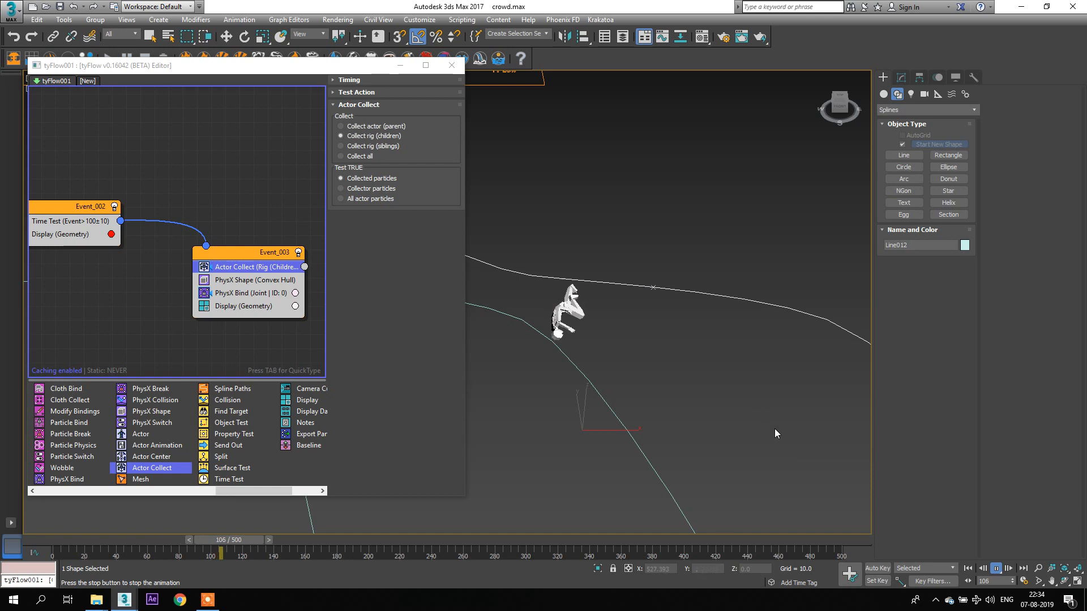
{"action": "left_click", "coordinate": [994, 568]}
{"action": "scroll", "coordinate": [711, 407], "scroll_direction": "down", "scroll_amount": 3}
{"action": "middle_click_drag", "start_coordinate": [621, 355], "coordinate": [812, 476]}
{"action": "left_click", "coordinate": [54, 543]}
{"action": "middle_click_drag", "start_coordinate": [658, 368], "coordinate": [641, 338]}
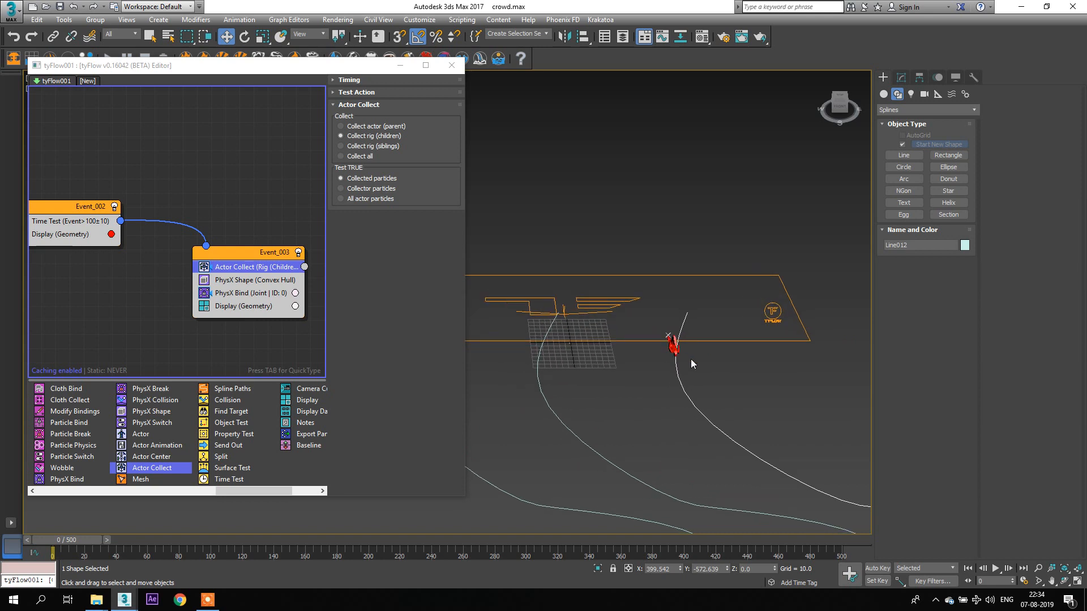
{"action": "left_click_drag", "start_coordinate": [61, 542], "coordinate": [77, 544]}
{"action": "middle_click_drag", "start_coordinate": [719, 366], "coordinate": [782, 319]}
{"action": "scroll", "coordinate": [782, 319], "scroll_direction": "up", "scroll_amount": 1}
Step: Add a Particle Physics operator above the Time Test in Event_002
{"action": "middle_click_drag", "start_coordinate": [197, 194], "coordinate": [279, 184]}
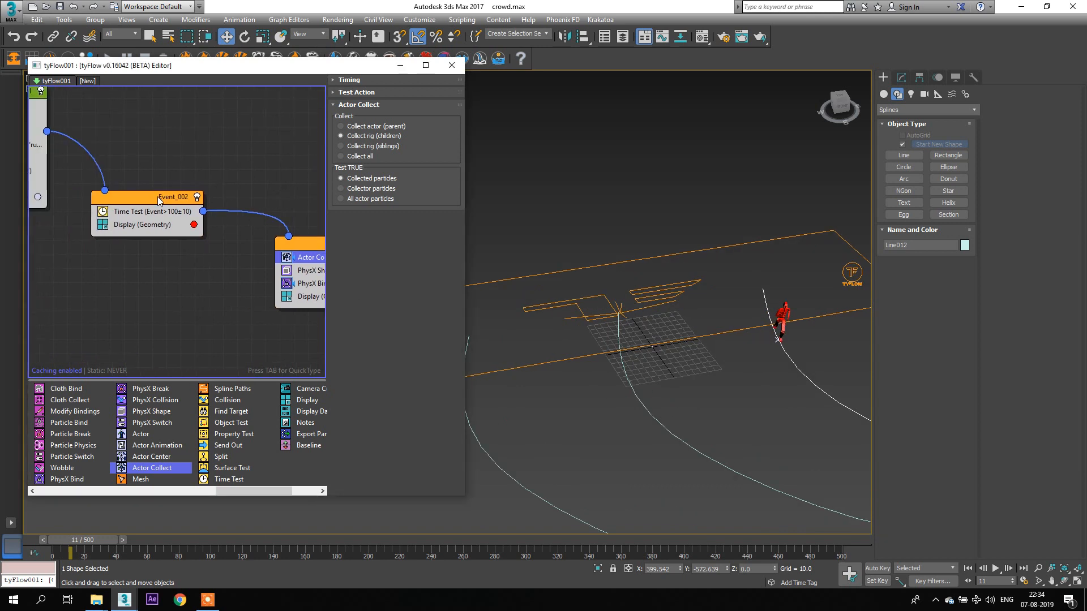
{"action": "left_click", "coordinate": [148, 201]}
{"action": "key", "text": "Tab"}
{"action": "type", "text": "PARTI"}
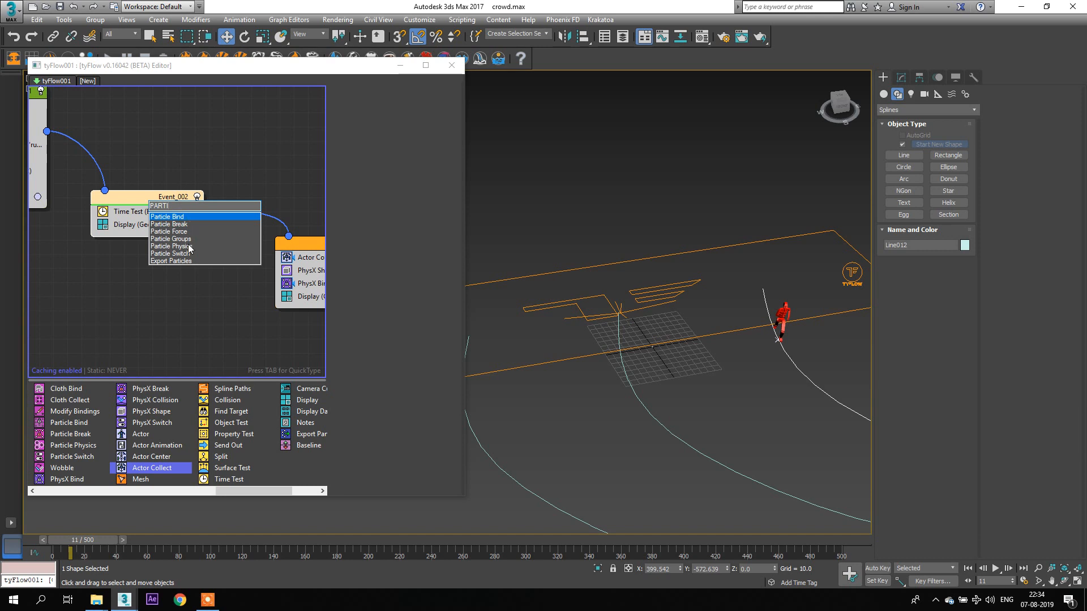
{"action": "left_click", "coordinate": [189, 247]}
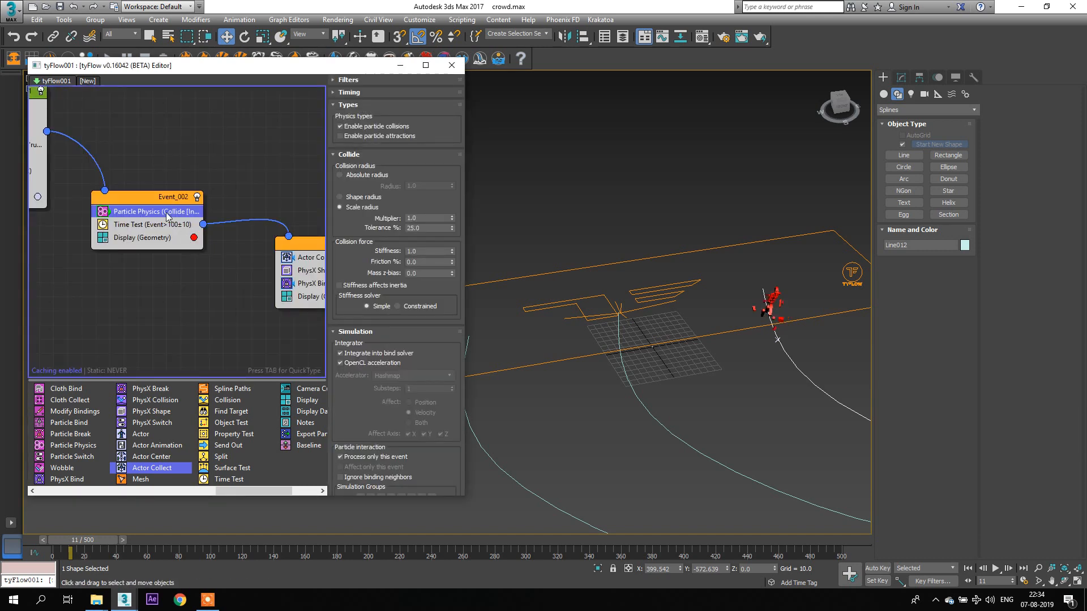
Step: Rewind to frame 0 and move the Particle Physics operator from Event_002 into Event_001, between Slow and Display
{"action": "left_click_drag", "start_coordinate": [86, 542], "coordinate": [64, 537]}
{"action": "scroll", "coordinate": [145, 235], "scroll_direction": "down", "scroll_amount": 1}
{"action": "middle_click_drag", "start_coordinate": [147, 236], "coordinate": [244, 261]}
{"action": "left_click_drag", "start_coordinate": [232, 234], "coordinate": [89, 219]}
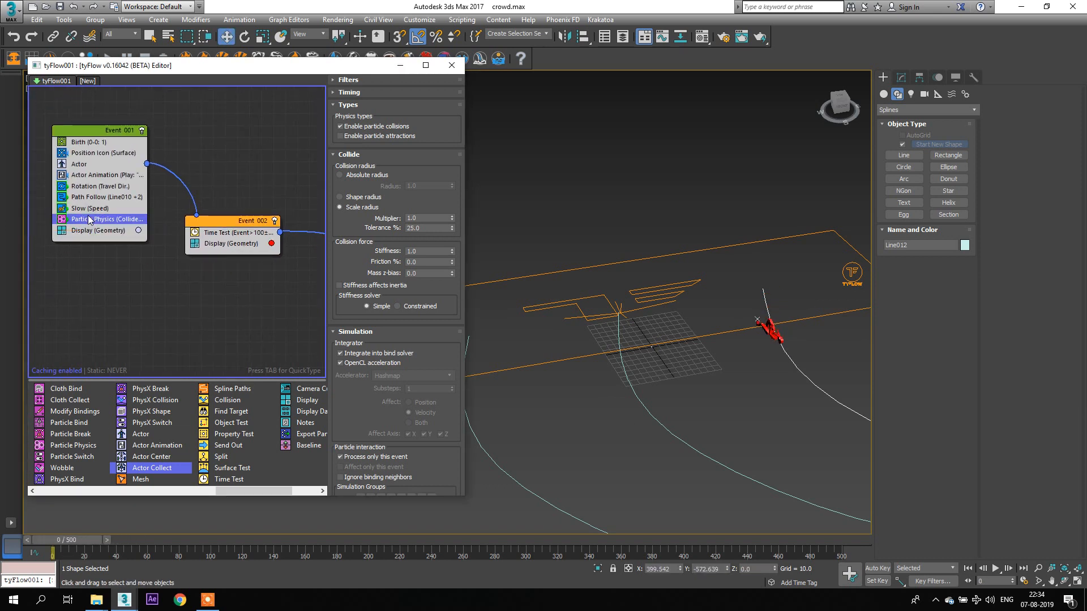
Step: Scrub to frame 23, enable Draw Collision Shapes in Particle Physics and inspect the actor up close
{"action": "left_click_drag", "start_coordinate": [93, 536], "coordinate": [127, 538]}
{"action": "scroll", "coordinate": [419, 334], "scroll_direction": "down", "scroll_amount": 3}
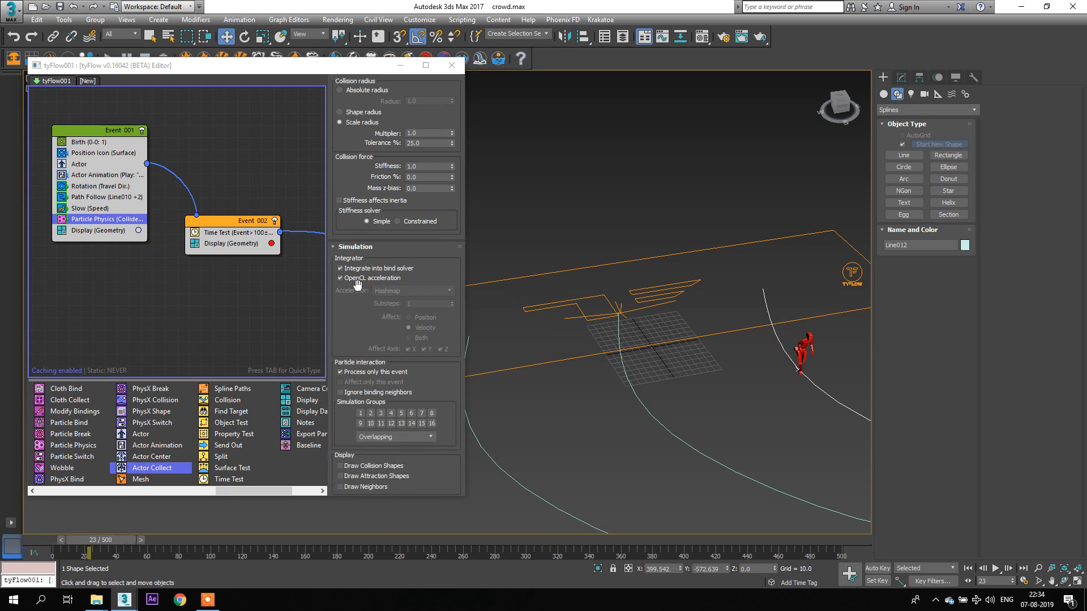
{"action": "left_click", "coordinate": [340, 434]}
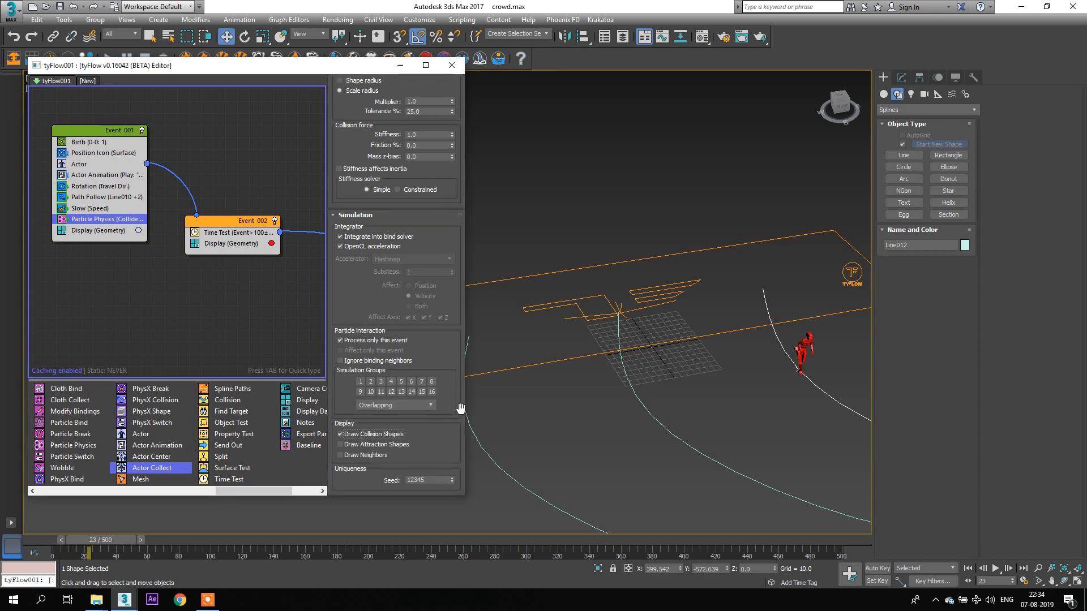
{"action": "scroll", "coordinate": [675, 334], "scroll_direction": "up", "scroll_amount": 5}
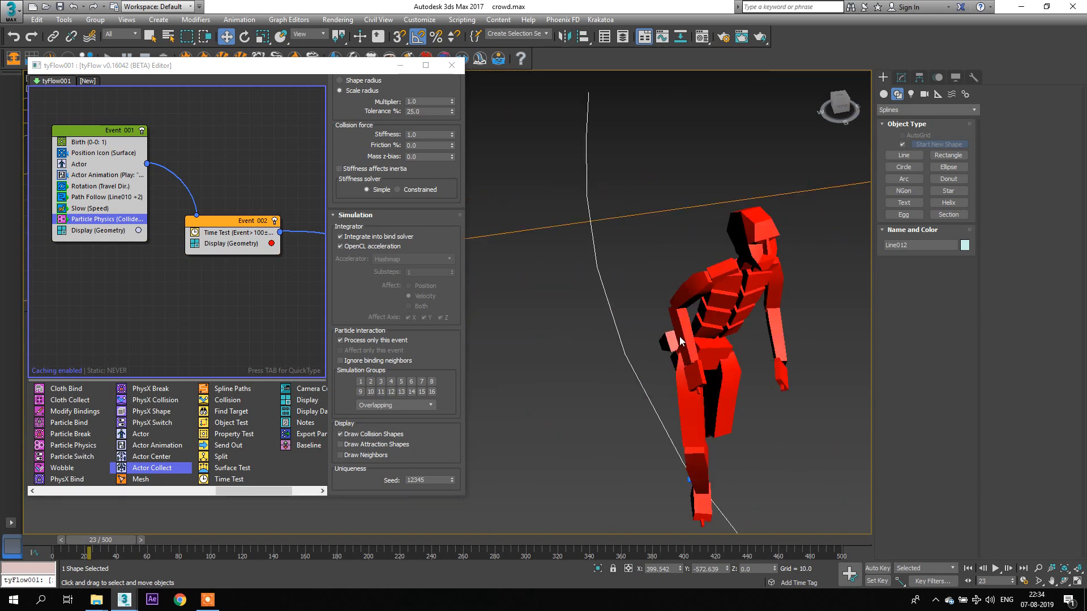
{"action": "scroll", "coordinate": [407, 215], "scroll_direction": "up", "scroll_amount": 2}
{"action": "scroll", "coordinate": [385, 165], "scroll_direction": "up", "scroll_amount": 3}
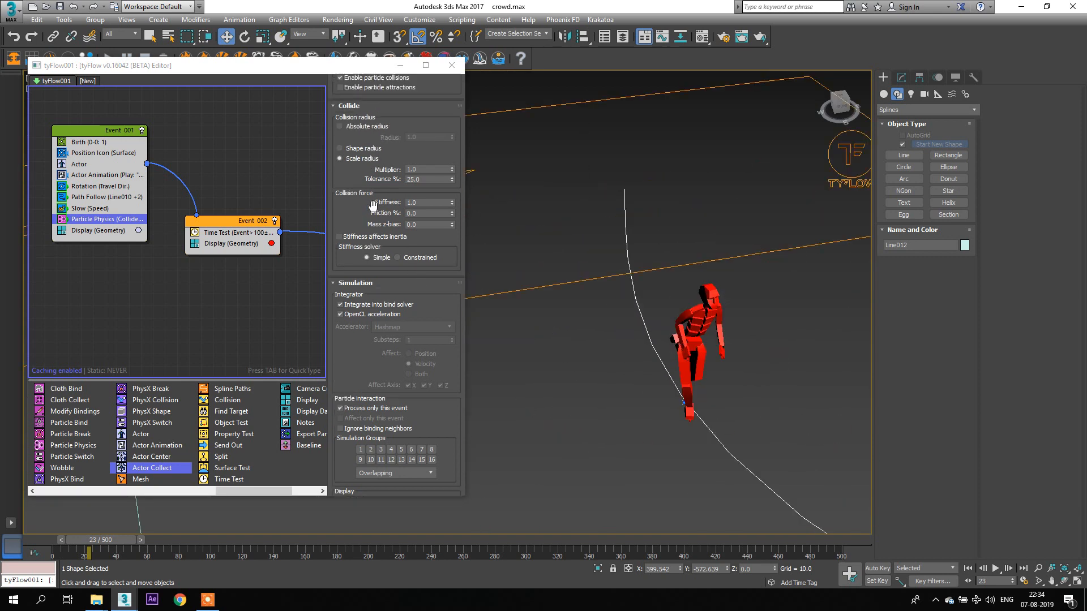
Step: Switch Particle Physics to an absolute collision radius, trying 50 and 25 before settling on 15
{"action": "left_click", "coordinate": [363, 175]}
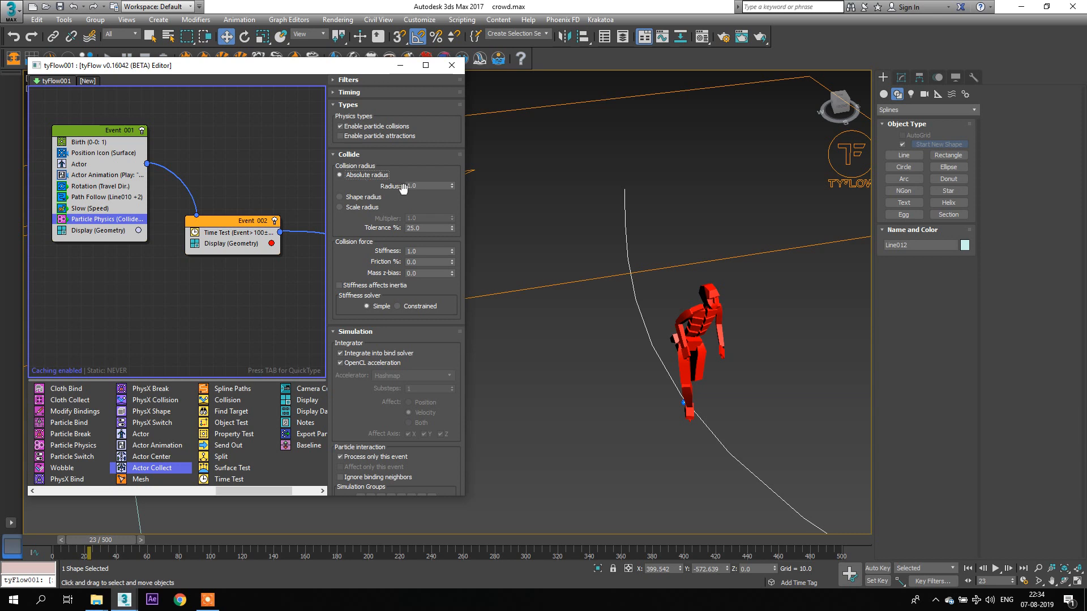
{"action": "double_click", "coordinate": [425, 187]}
{"action": "key", "text": "Return"}
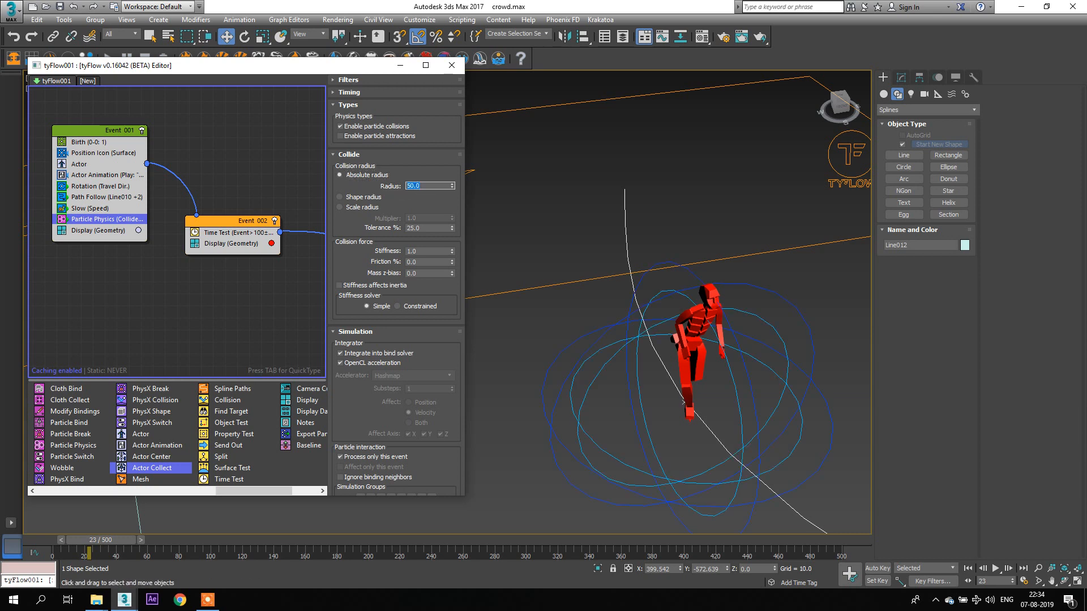
{"action": "type", "text": "25"}
{"action": "key", "text": "Return"}
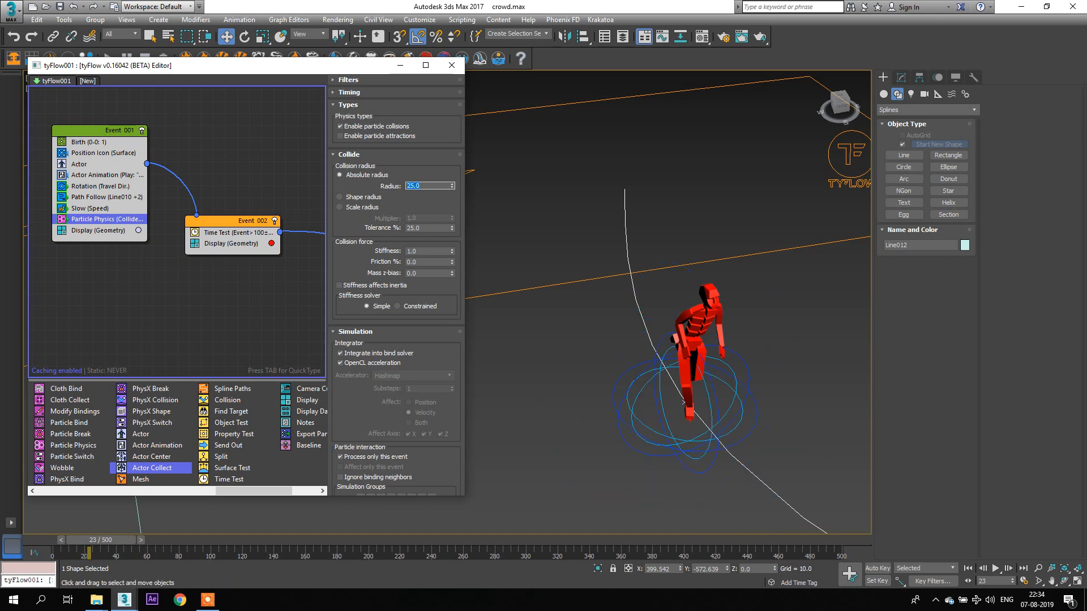
{"action": "type", "text": "15"}
{"action": "key", "text": "Return"}
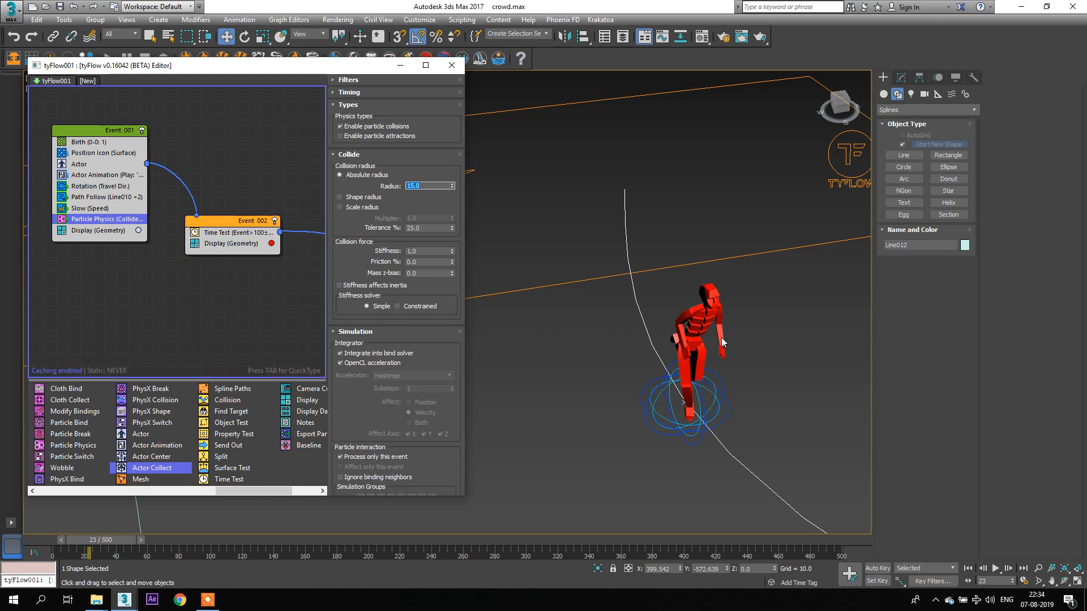
Step: Disable Particle Physics temporarily and set Birth to end at frame 100 with a total of 50 actors
{"action": "middle_click_drag", "start_coordinate": [694, 357], "coordinate": [661, 408]}
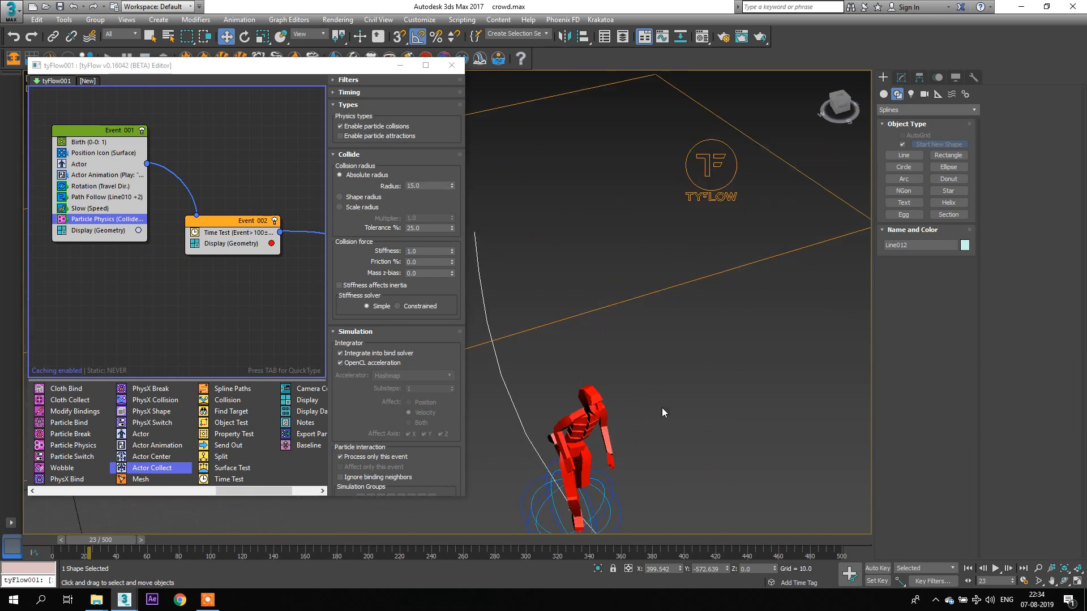
{"action": "middle_click_drag", "start_coordinate": [575, 395], "coordinate": [548, 334], "text": "alt"}
{"action": "left_click_drag", "start_coordinate": [559, 264], "coordinate": [559, 263]}
{"action": "middle_click_drag", "start_coordinate": [559, 264], "coordinate": [684, 343], "text": "alt"}
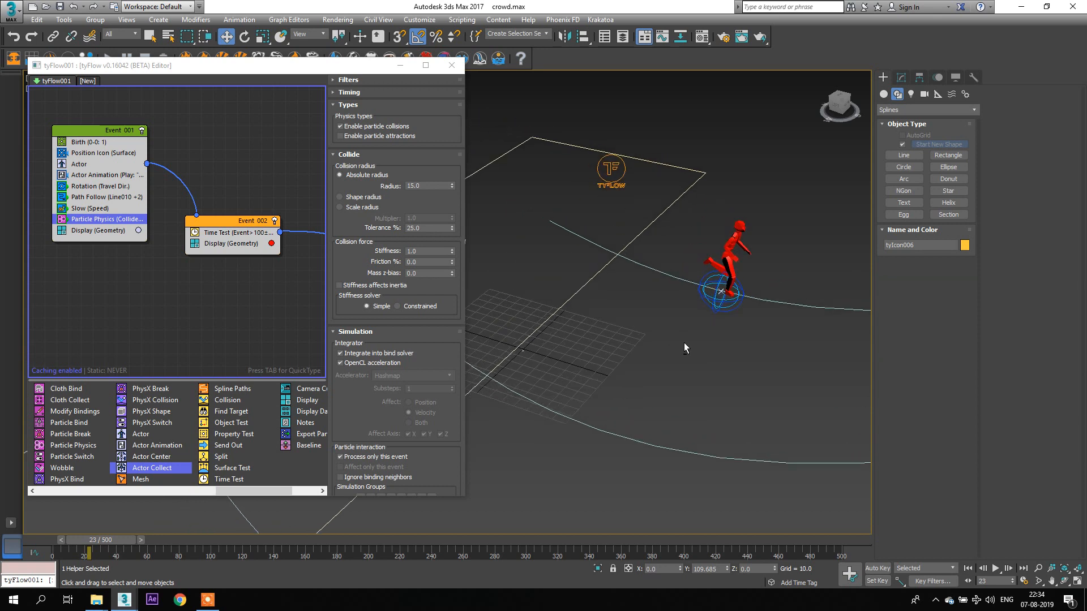
{"action": "scroll", "coordinate": [684, 343], "scroll_direction": "down", "scroll_amount": 3}
{"action": "left_click", "coordinate": [61, 220]}
{"action": "left_click", "coordinate": [112, 142]}
{"action": "double_click", "coordinate": [428, 117]}
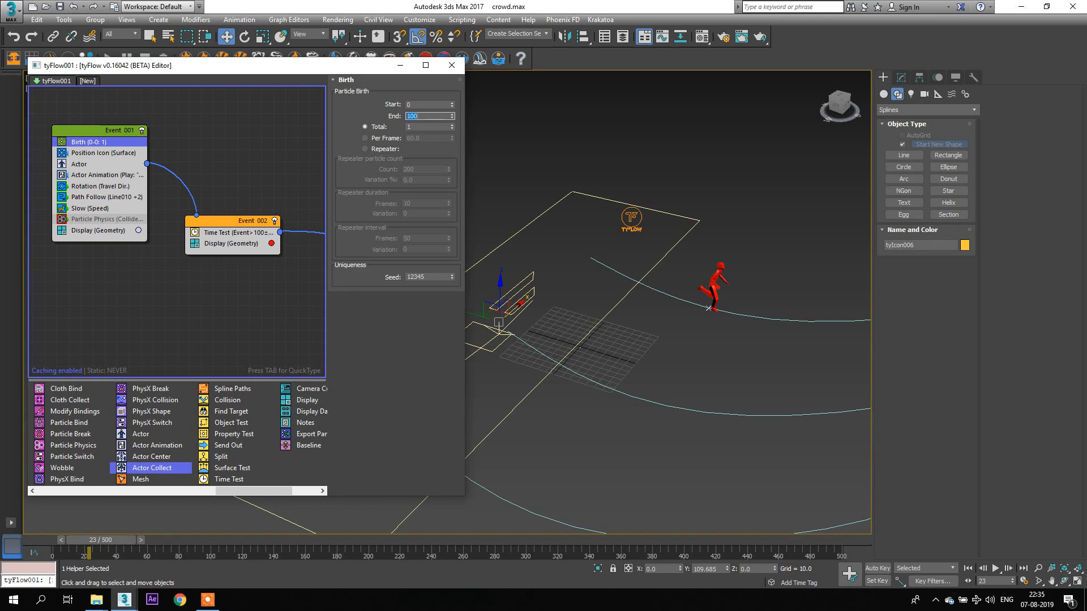
{"action": "double_click", "coordinate": [425, 128]}
{"action": "type", "text": "50"}
{"action": "key", "text": "Return"}
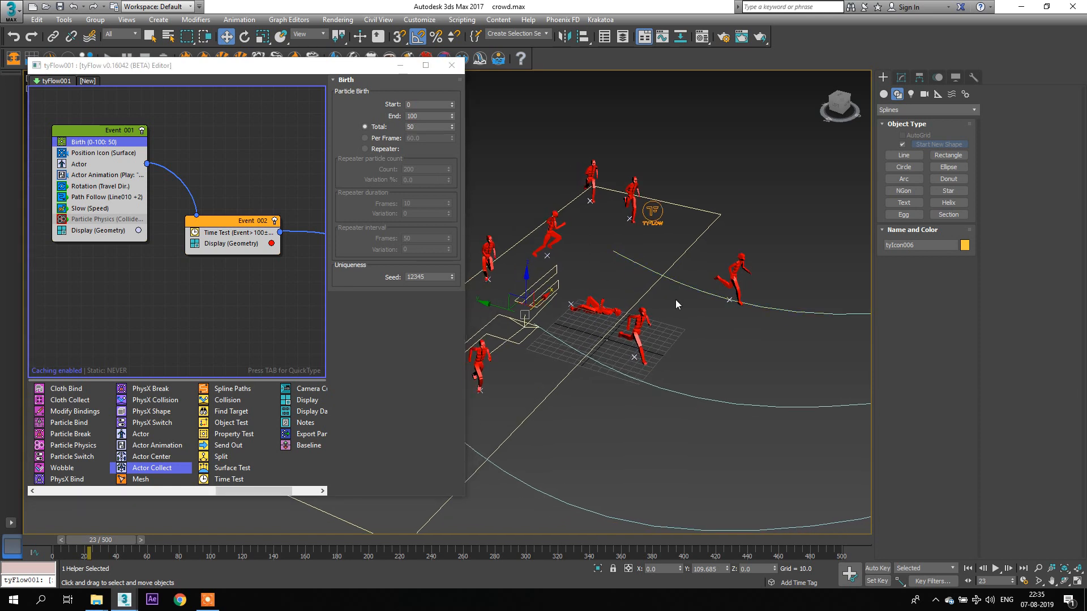
Step: Play the crowd to frame 75 and inspect the runners' spacing with Particle Physics disabled
{"action": "left_click", "coordinate": [996, 569]}
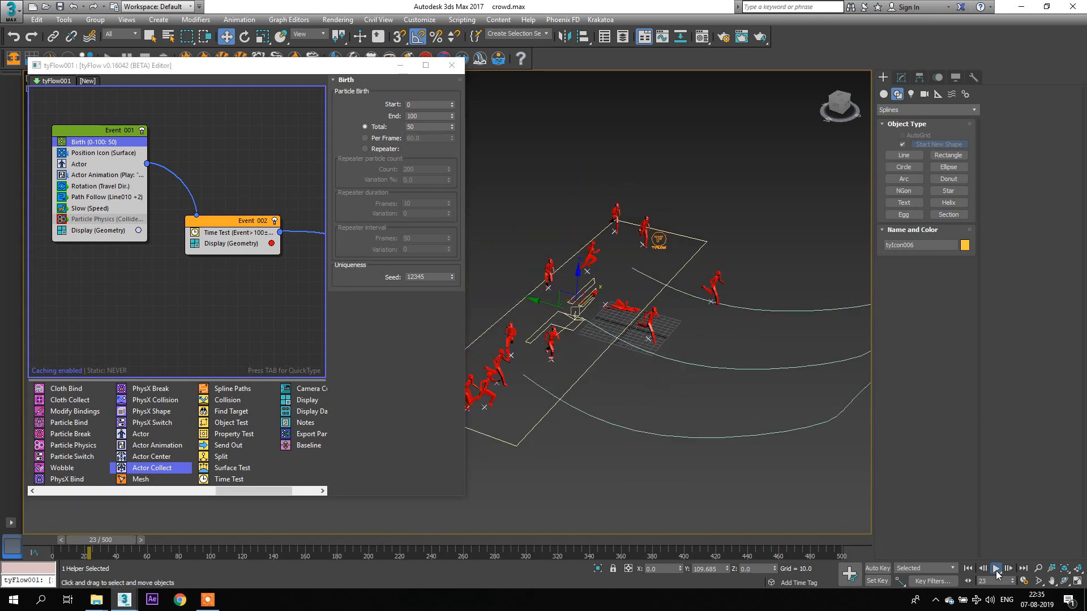
{"action": "left_click", "coordinate": [996, 569]}
{"action": "key", "text": "w"}
{"action": "scroll", "coordinate": [691, 290], "scroll_direction": "up", "scroll_amount": 10}
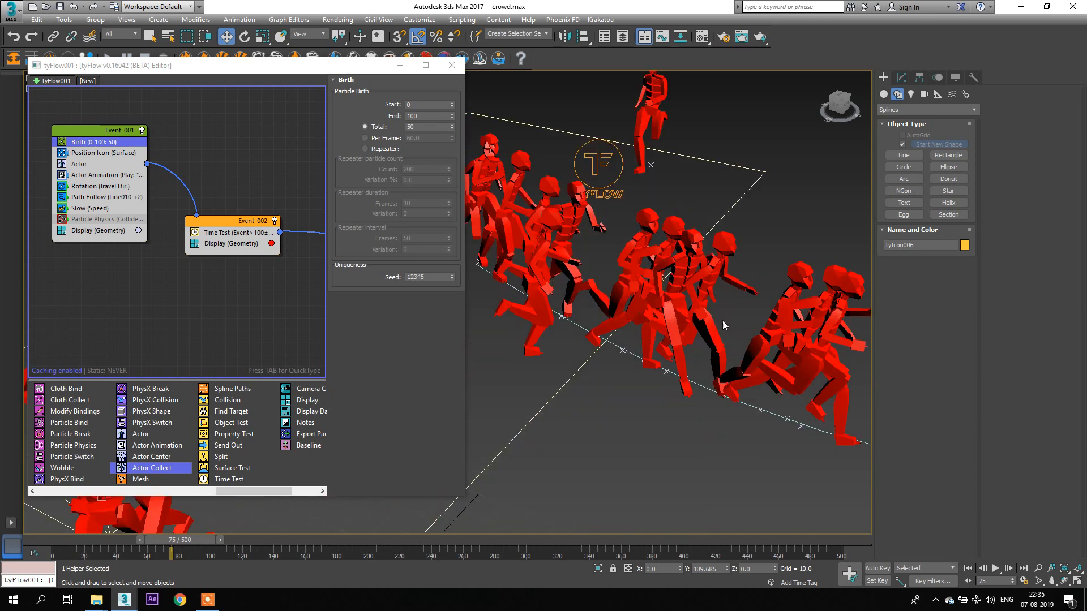
{"action": "scroll", "coordinate": [696, 326], "scroll_direction": "down", "scroll_amount": 10}
{"action": "middle_click_drag", "start_coordinate": [693, 337], "coordinate": [675, 331]}
Step: Re-enable Particle Physics, compare the runners' spacing at frame 75 and resume playback
{"action": "left_click", "coordinate": [61, 219]}
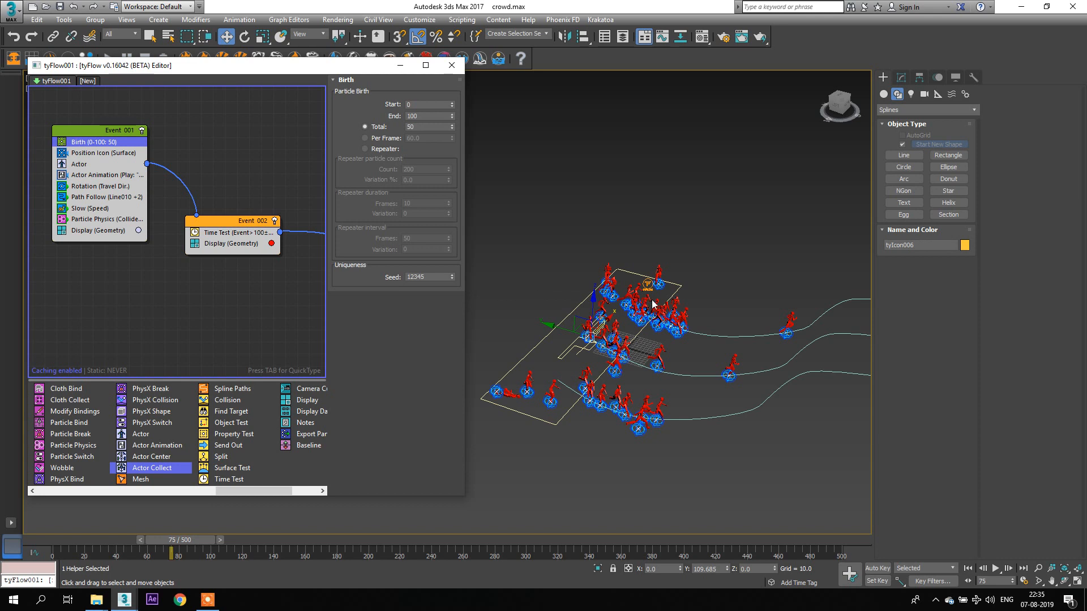
{"action": "scroll", "coordinate": [652, 304], "scroll_direction": "up", "scroll_amount": 8}
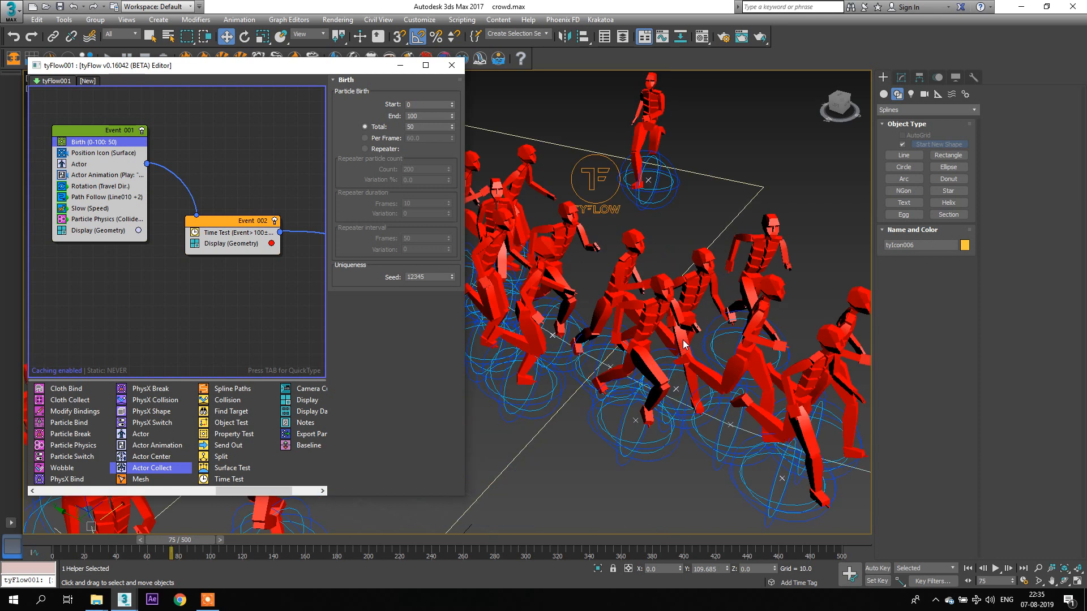
{"action": "scroll", "coordinate": [683, 343], "scroll_direction": "down", "scroll_amount": 8}
{"action": "left_click", "coordinate": [994, 569]}
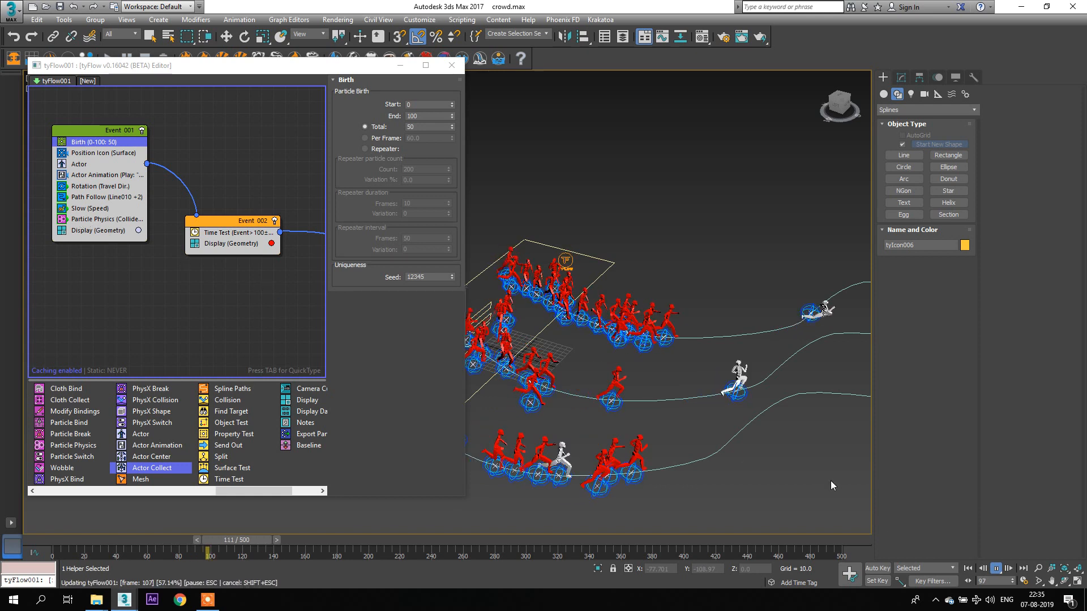
Step: Turn off Draw Collision Shapes in the Particle Physics operator
{"action": "left_click", "coordinate": [82, 220]}
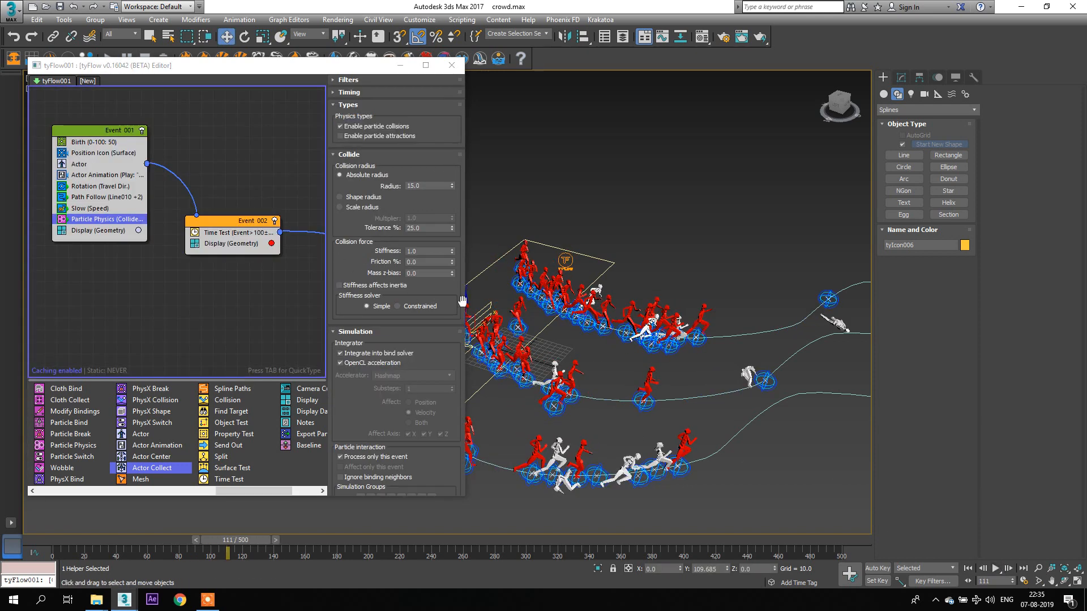
{"action": "scroll", "coordinate": [379, 354], "scroll_direction": "down", "scroll_amount": 4}
{"action": "left_click", "coordinate": [355, 434]}
Step: Turn off Real Time playback in the time configuration
{"action": "left_click", "coordinate": [1023, 581]}
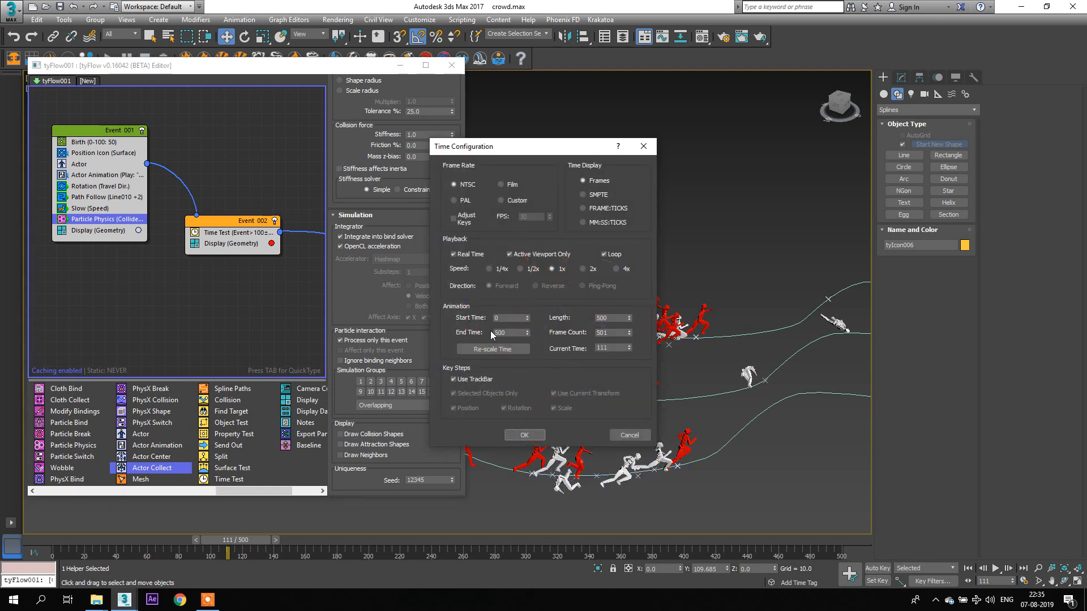
{"action": "left_click", "coordinate": [454, 254]}
{"action": "left_click", "coordinate": [523, 434]}
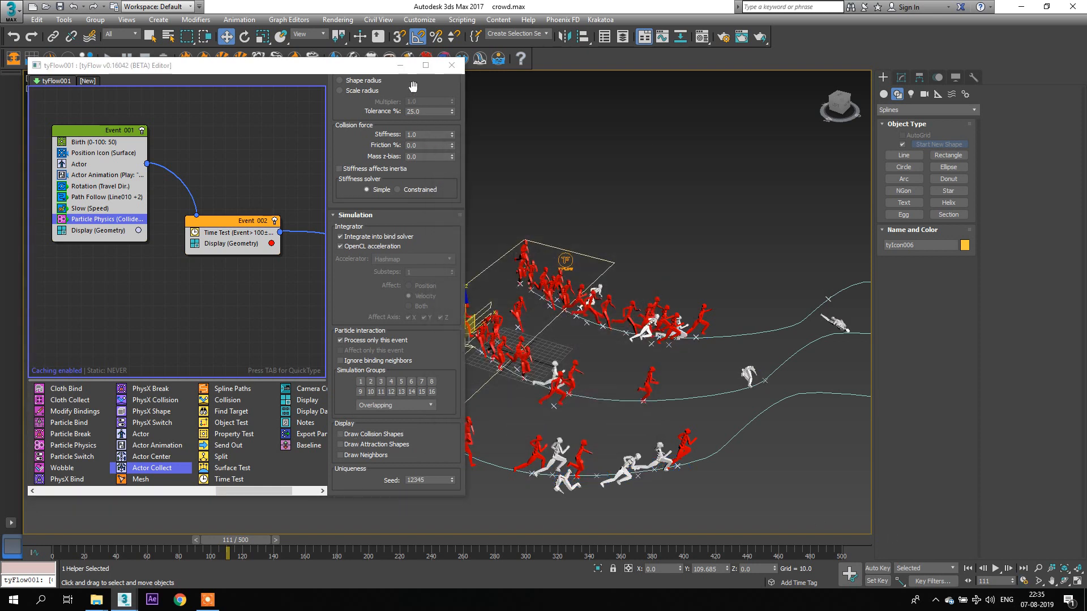
Step: Minimize the tyFlow editor and play the crowd simulation to frame 179 in the full viewport
{"action": "left_click", "coordinate": [406, 69]}
{"action": "middle_click_drag", "start_coordinate": [690, 402], "coordinate": [464, 404]}
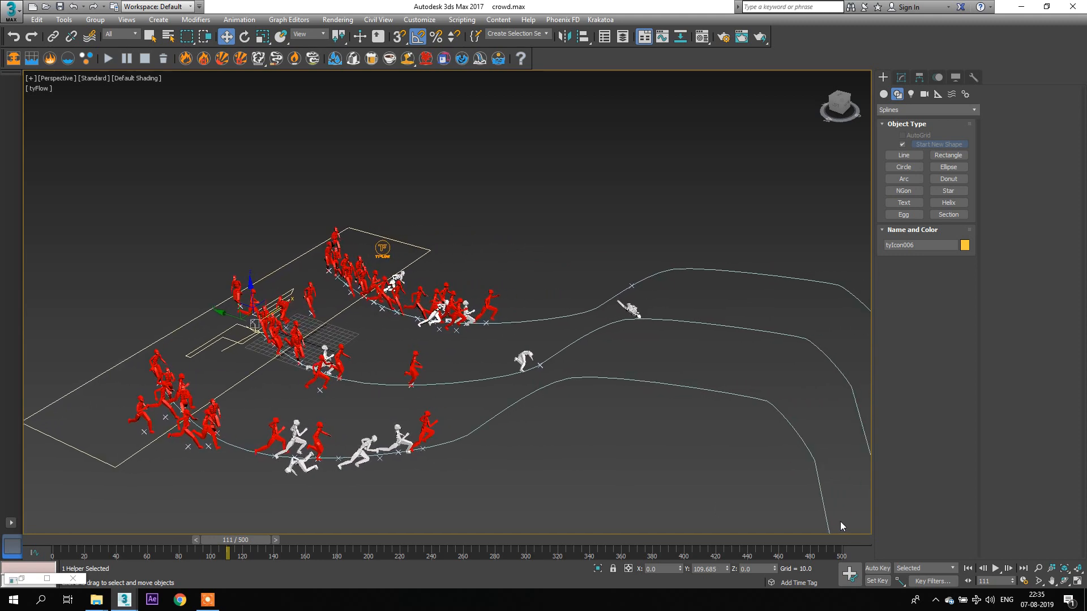
{"action": "left_click", "coordinate": [995, 568]}
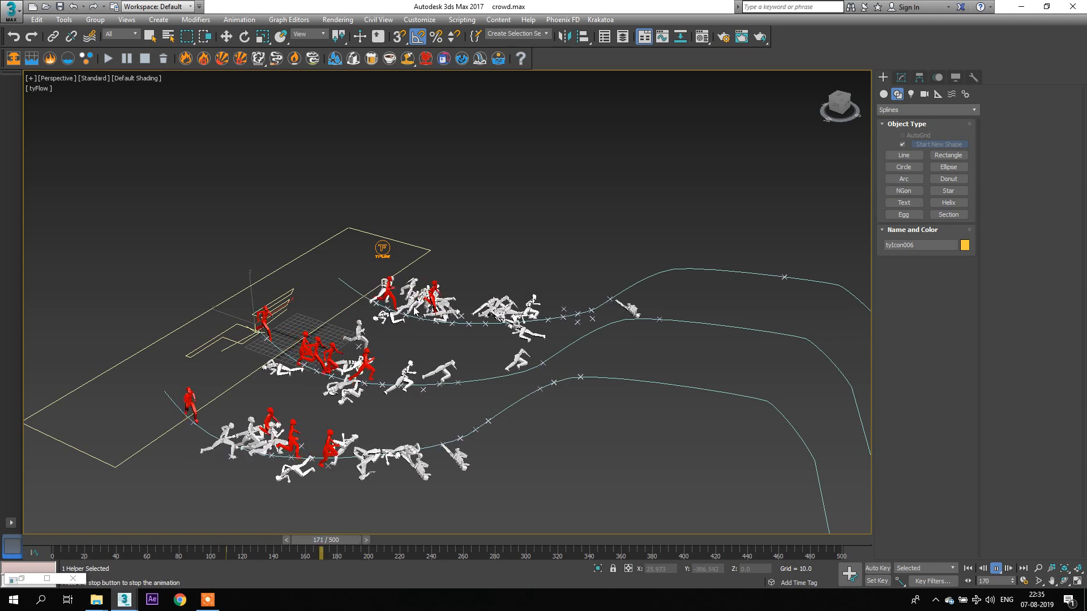
{"action": "left_click", "coordinate": [995, 568]}
{"action": "key", "text": "w"}
{"action": "middle_click_drag", "start_coordinate": [583, 391], "coordinate": [514, 386]}
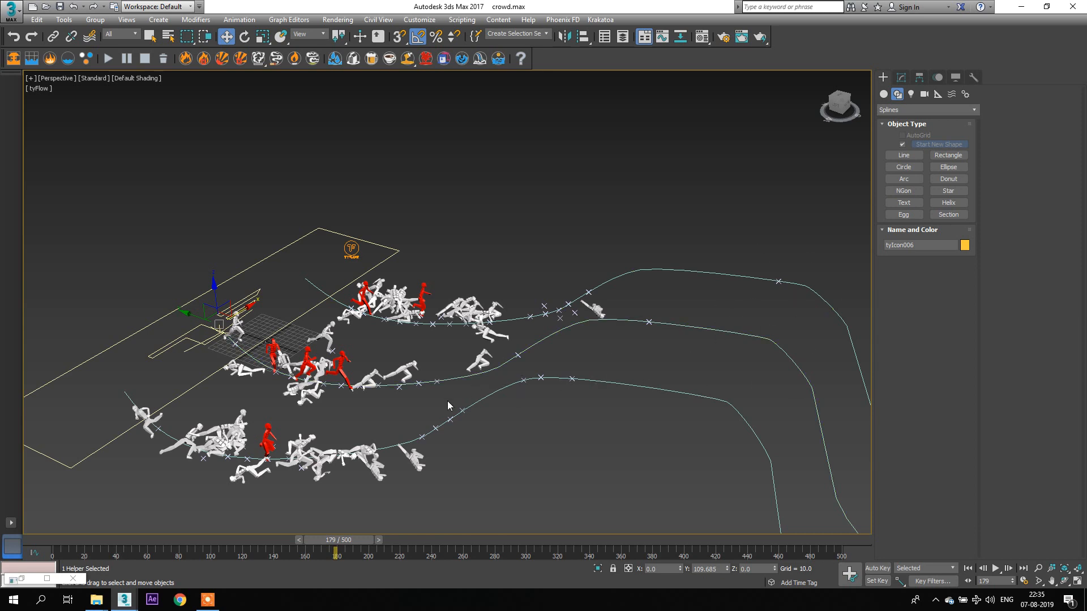
Step: At frame 72, create a box about 555 long and 270 wide beside the crowd's spline paths
{"action": "left_click_drag", "start_coordinate": [110, 545], "coordinate": [194, 583]}
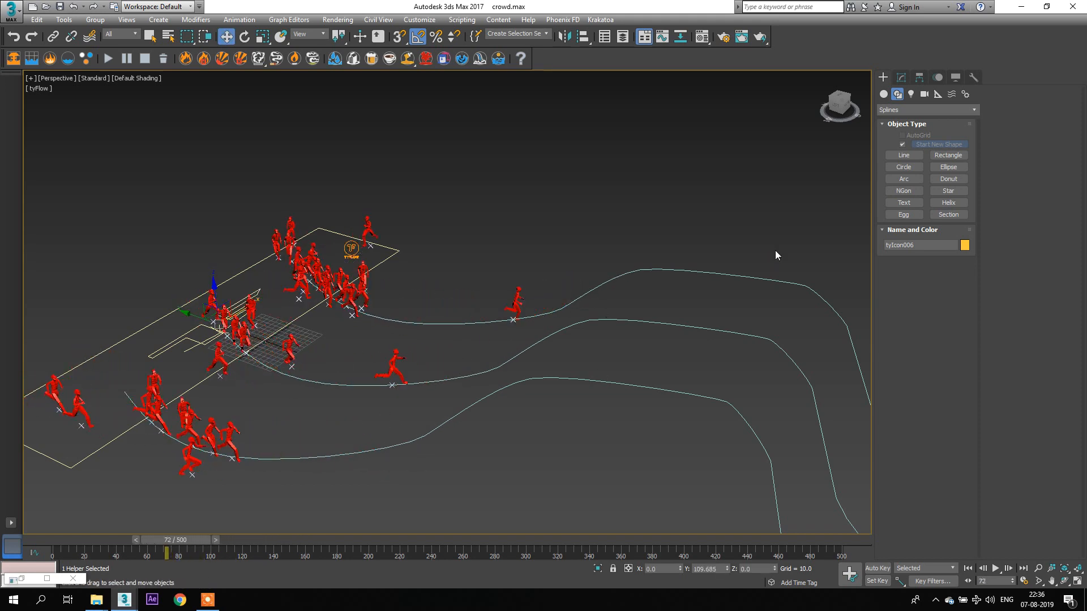
{"action": "left_click", "coordinate": [882, 94]}
{"action": "left_click", "coordinate": [903, 146]}
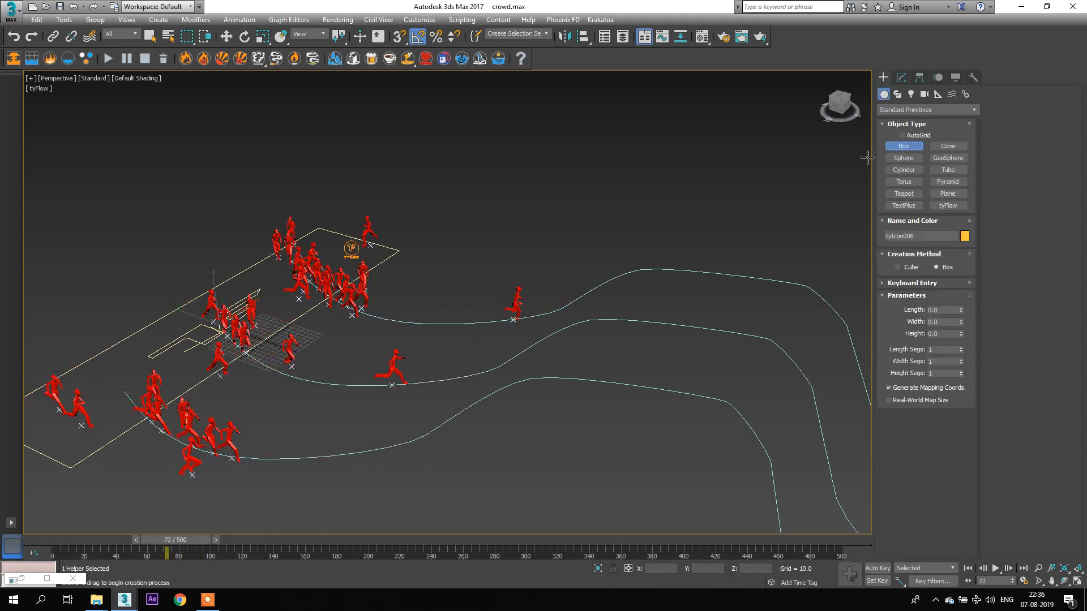
{"action": "left_click_drag", "start_coordinate": [549, 179], "coordinate": [747, 280]}
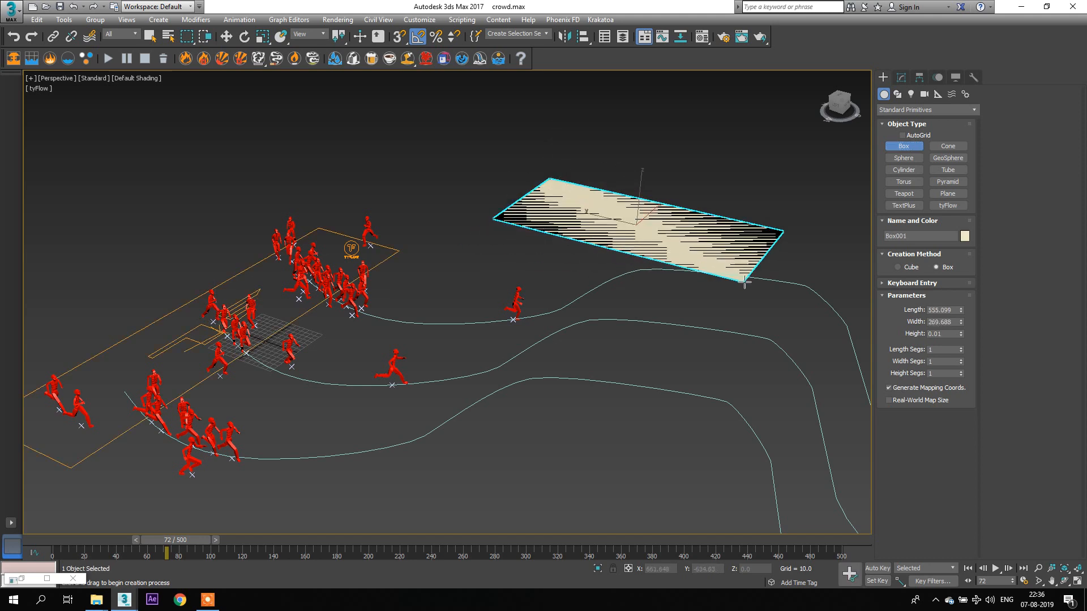
{"action": "left_click", "coordinate": [615, 213]}
{"action": "left_click", "coordinate": [226, 37]}
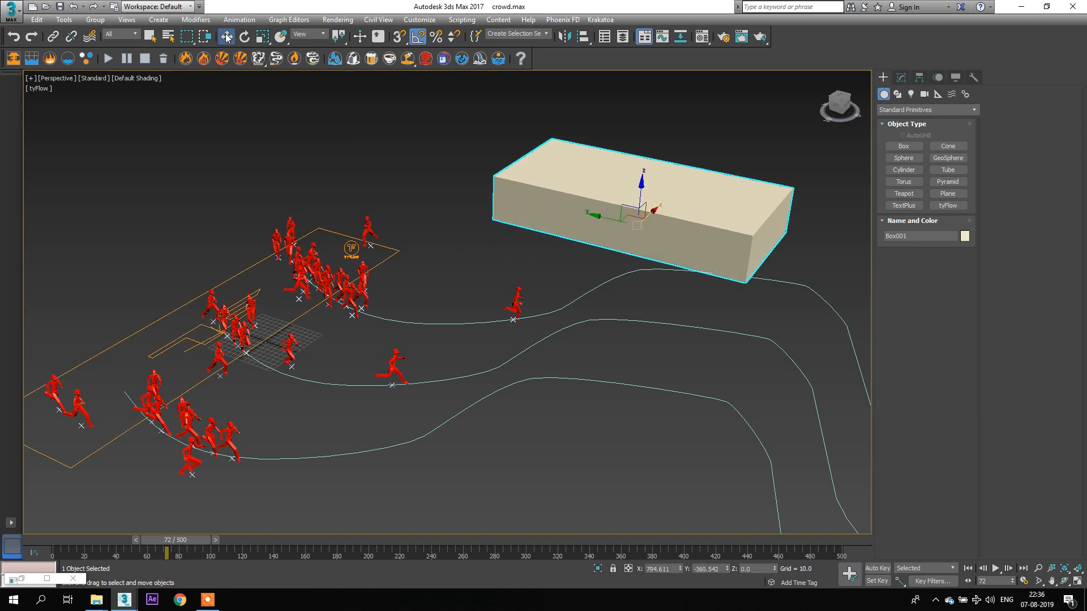
Step: Animate the box with Auto Key from frame 98 so it sweeps across the spline paths into the crowd, and rewind to frame 1
{"action": "left_click_drag", "start_coordinate": [183, 542], "coordinate": [223, 542]}
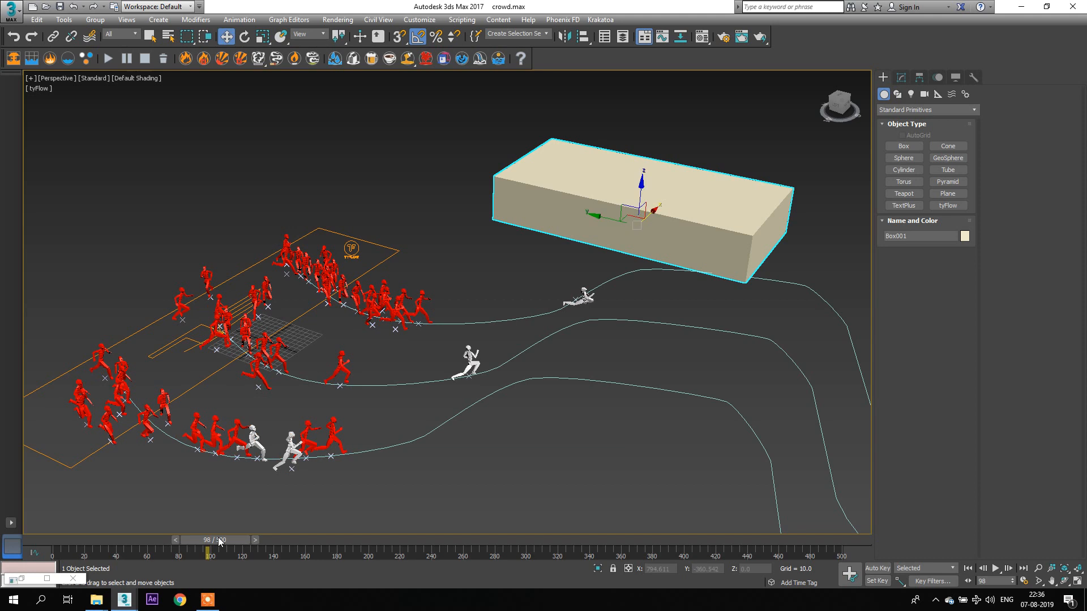
{"action": "left_click", "coordinate": [877, 568]}
{"action": "scroll", "coordinate": [615, 447], "scroll_direction": "down", "scroll_amount": 4}
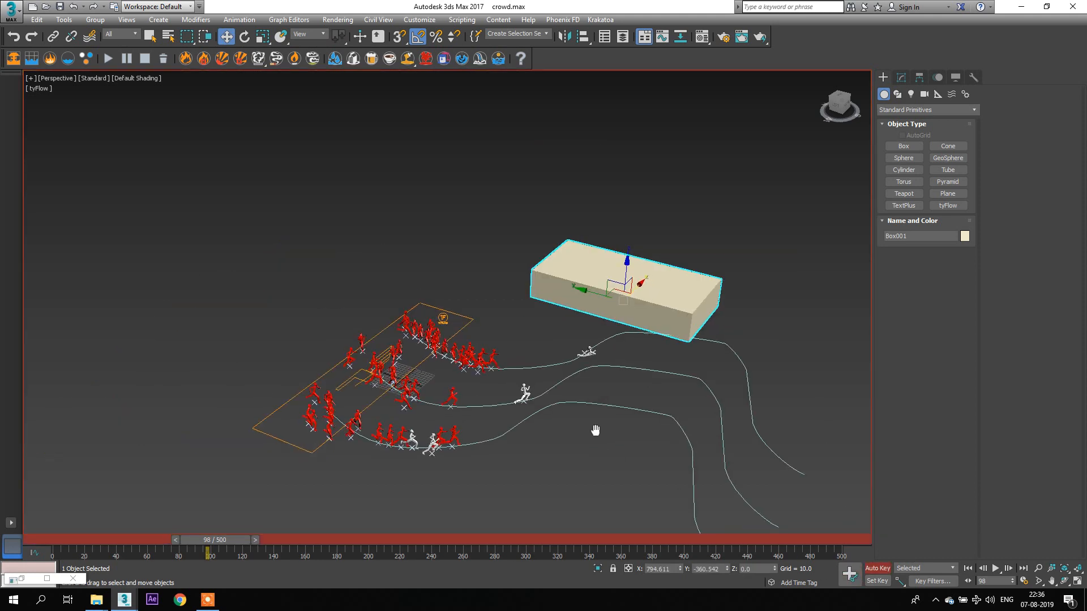
{"action": "left_click_drag", "start_coordinate": [245, 542], "coordinate": [288, 540]}
{"action": "left_click_drag", "start_coordinate": [626, 274], "coordinate": [528, 369]}
{"action": "left_click", "coordinate": [886, 566]}
{"action": "left_click_drag", "start_coordinate": [261, 541], "coordinate": [66, 544]}
Step: Restore the tyFlow editor and add a PhysX Collision operator to Event_003
{"action": "left_click", "coordinate": [22, 578]}
{"action": "middle_click_drag", "start_coordinate": [302, 326], "coordinate": [85, 275]}
{"action": "scroll", "coordinate": [132, 277], "scroll_direction": "up", "scroll_amount": 1}
{"action": "left_click", "coordinate": [215, 223]}
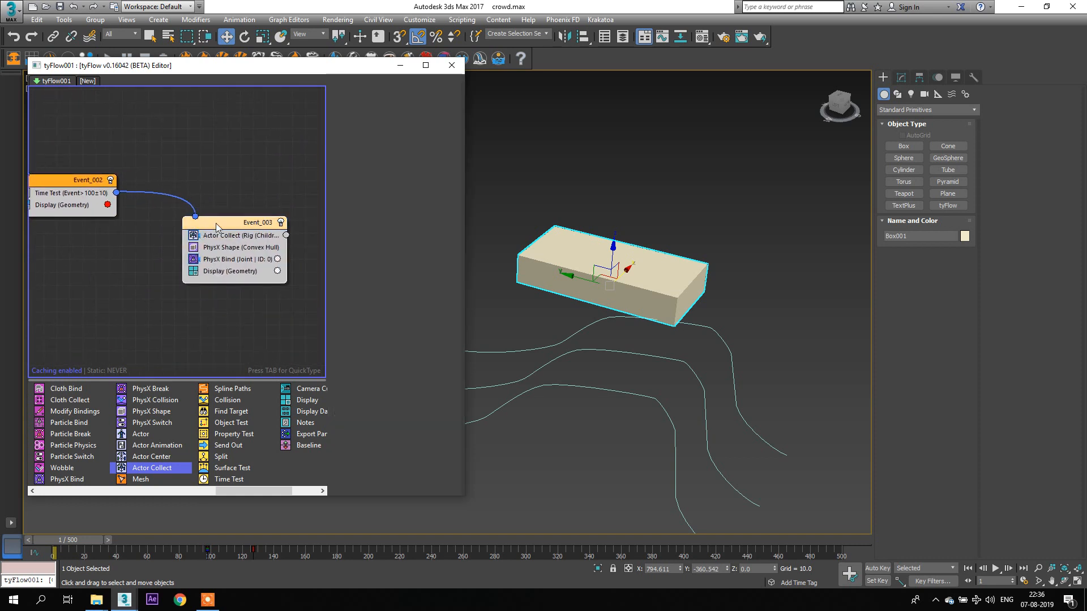
{"action": "key", "text": "Tab"}
{"action": "type", "text": "PHY"}
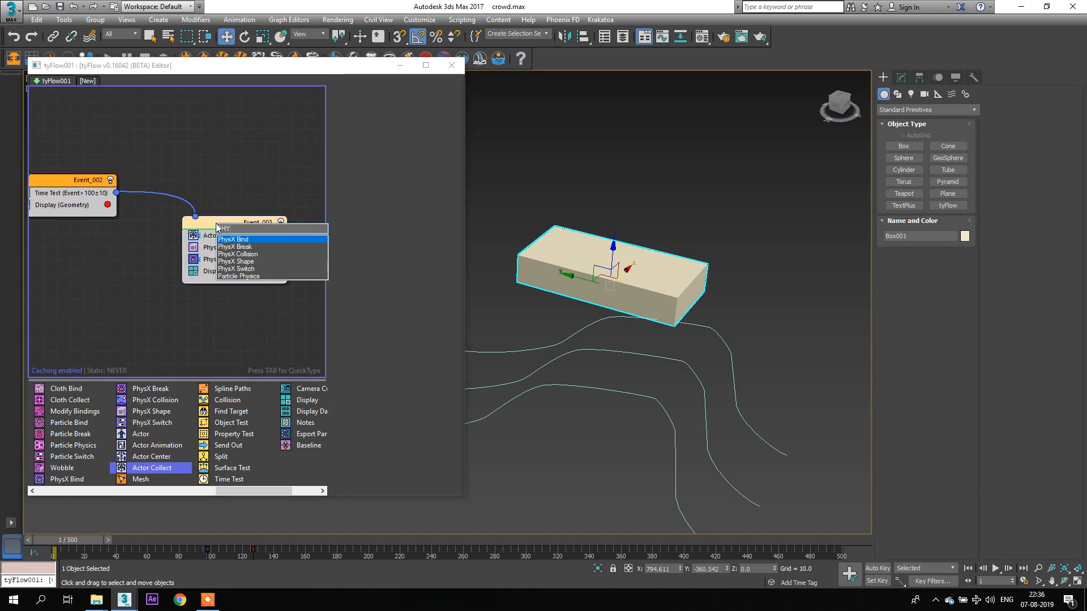
{"action": "type", "text": "SX"}
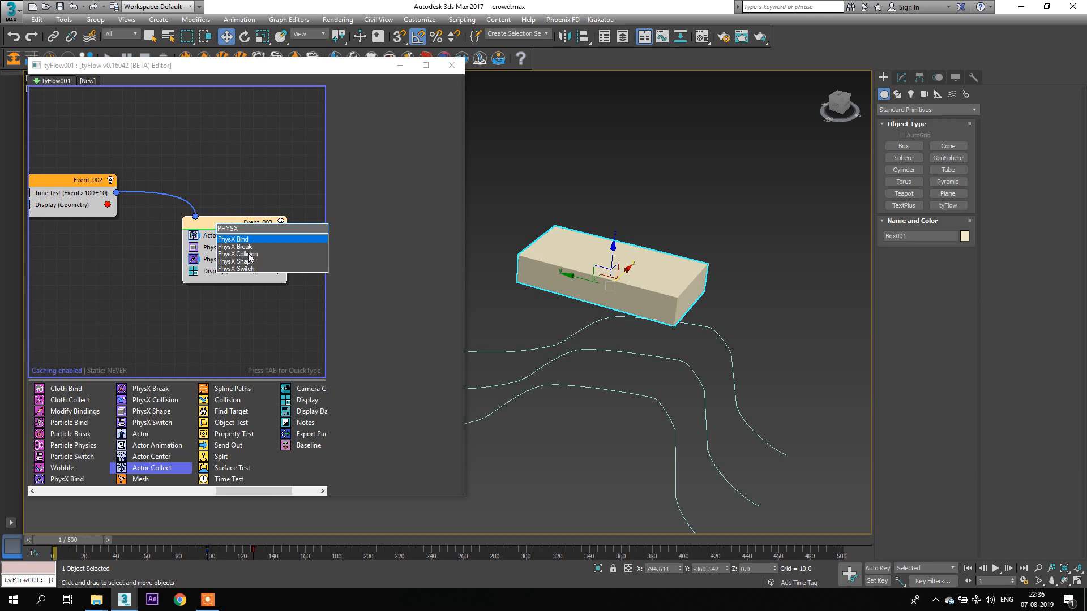
{"action": "left_click", "coordinate": [249, 254]}
Step: Pick the animated box as the PhysX Collision collider and minimize the tyFlow editor
{"action": "left_click", "coordinate": [373, 211]}
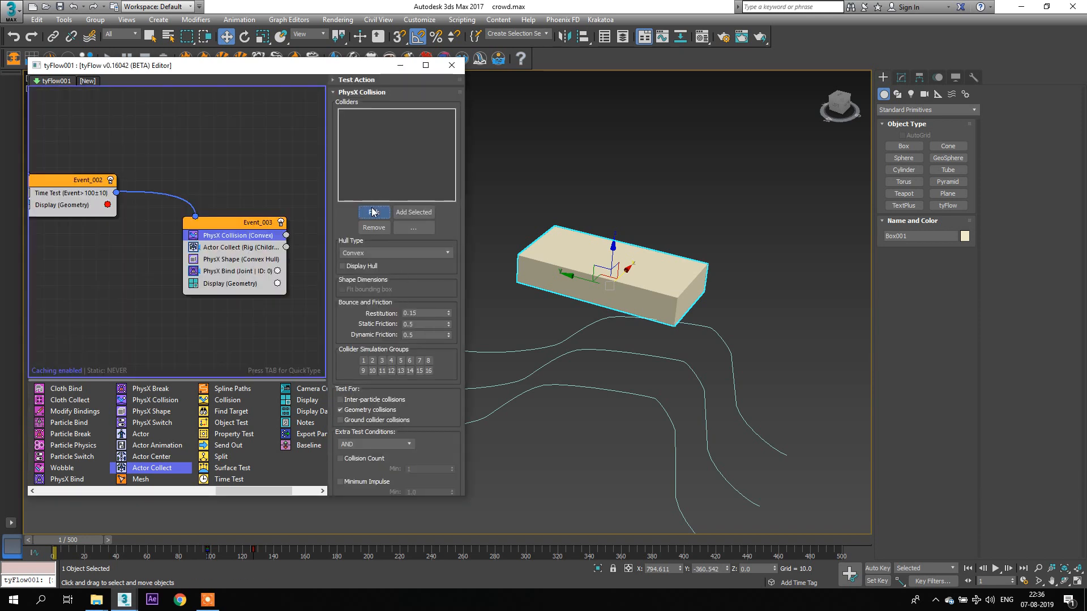
{"action": "left_click", "coordinate": [562, 254]}
{"action": "left_click", "coordinate": [400, 70]}
{"action": "left_click", "coordinate": [487, 205]}
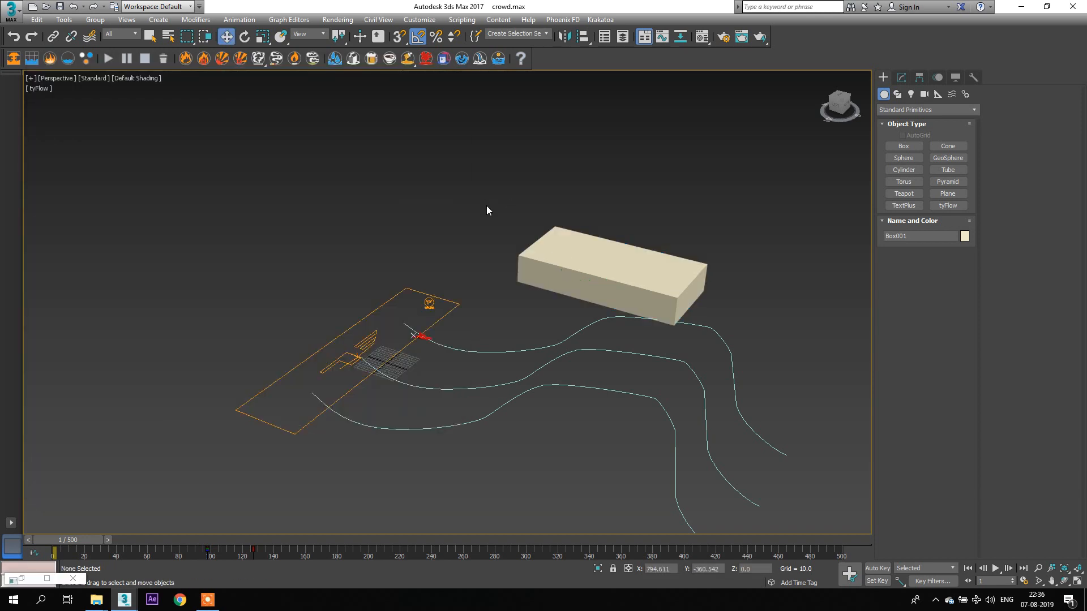
Step: Play the simulation to frame 134 and examine how the ragdolls react to the moving box
{"action": "left_click", "coordinate": [997, 568]}
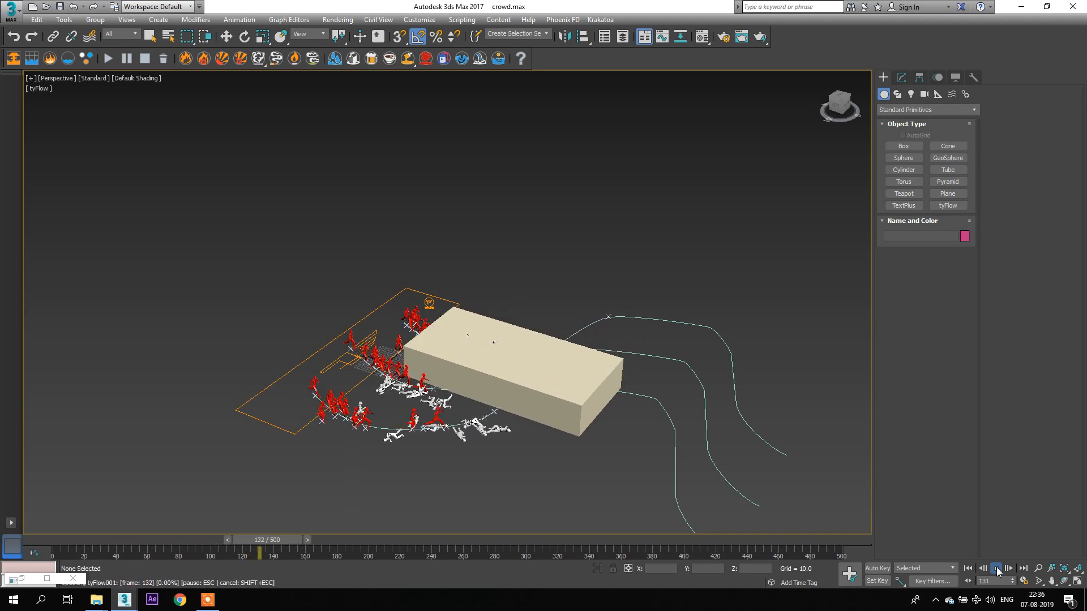
{"action": "left_click", "coordinate": [996, 567]}
{"action": "key", "text": "w"}
{"action": "scroll", "coordinate": [433, 396], "scroll_direction": "up", "scroll_amount": 5}
{"action": "scroll", "coordinate": [433, 396], "scroll_direction": "down", "scroll_amount": 6}
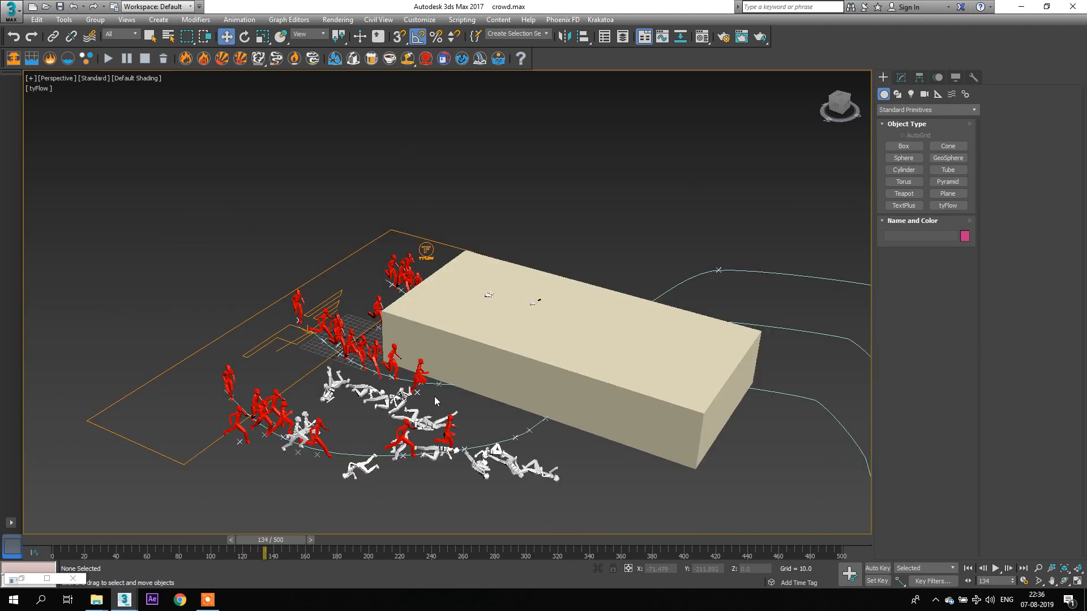
{"action": "scroll", "coordinate": [433, 396], "scroll_direction": "up", "scroll_amount": 3}
Step: Return to frame 31, restore the tyFlow editor and inspect the runners, spline paths and box beside it
{"action": "left_click_drag", "start_coordinate": [56, 541], "coordinate": [97, 557]}
{"action": "left_click", "coordinate": [47, 578]}
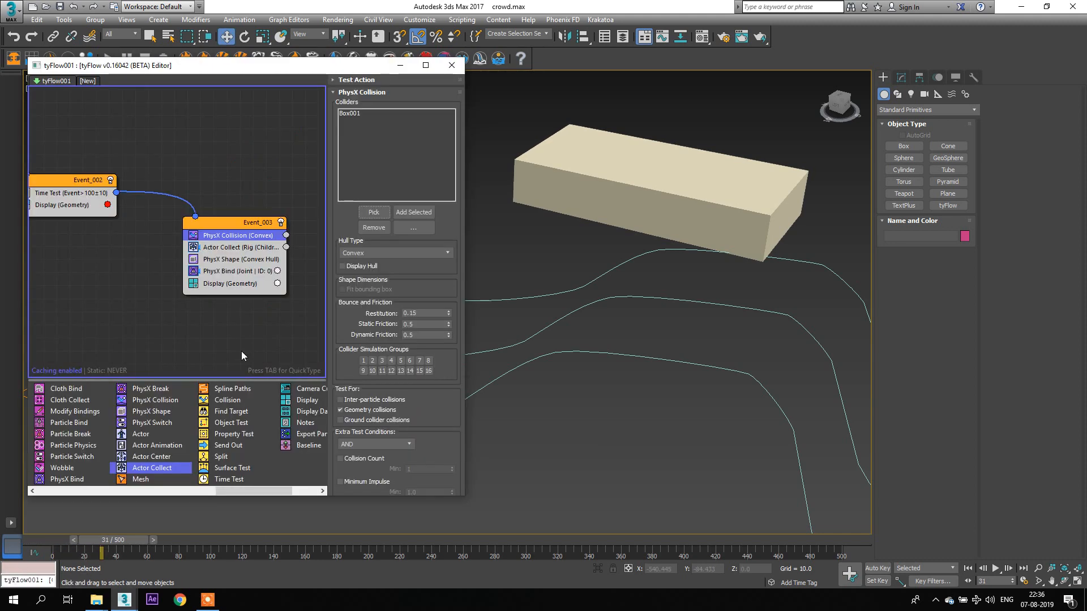
{"action": "left_click", "coordinate": [596, 313]}
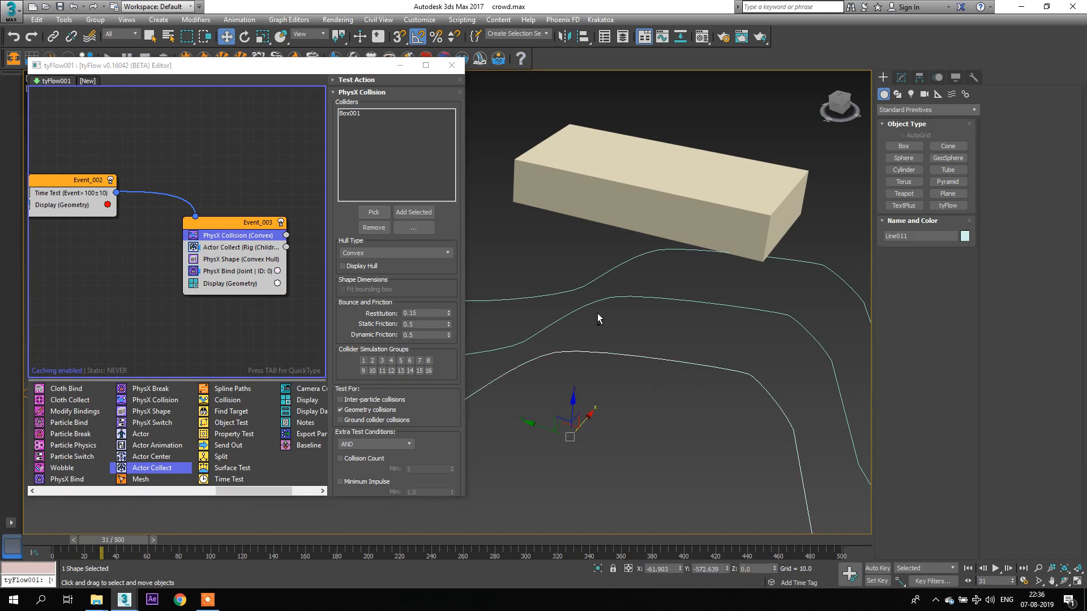
{"action": "scroll", "coordinate": [596, 312], "scroll_direction": "down", "scroll_amount": 4}
{"action": "middle_click_drag", "start_coordinate": [597, 308], "coordinate": [726, 318]}
{"action": "scroll", "coordinate": [617, 300], "scroll_direction": "up", "scroll_amount": 4}
{"action": "middle_click_drag", "start_coordinate": [639, 300], "coordinate": [676, 269]}
{"action": "left_click", "coordinate": [609, 357]}
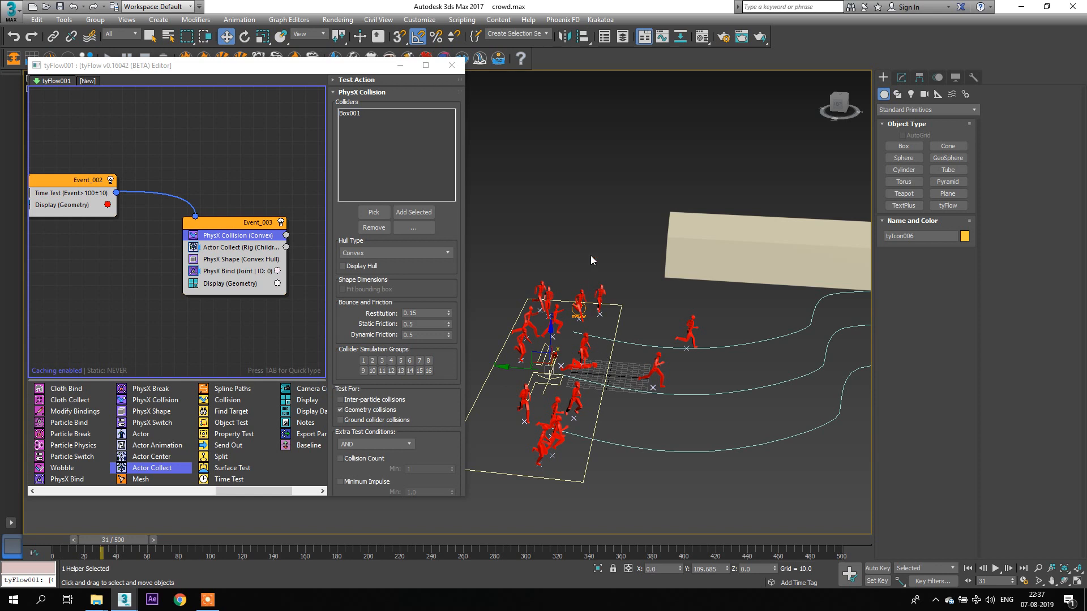
{"action": "scroll", "coordinate": [590, 260], "scroll_direction": "down", "scroll_amount": 2}
{"action": "key", "text": "alt"}
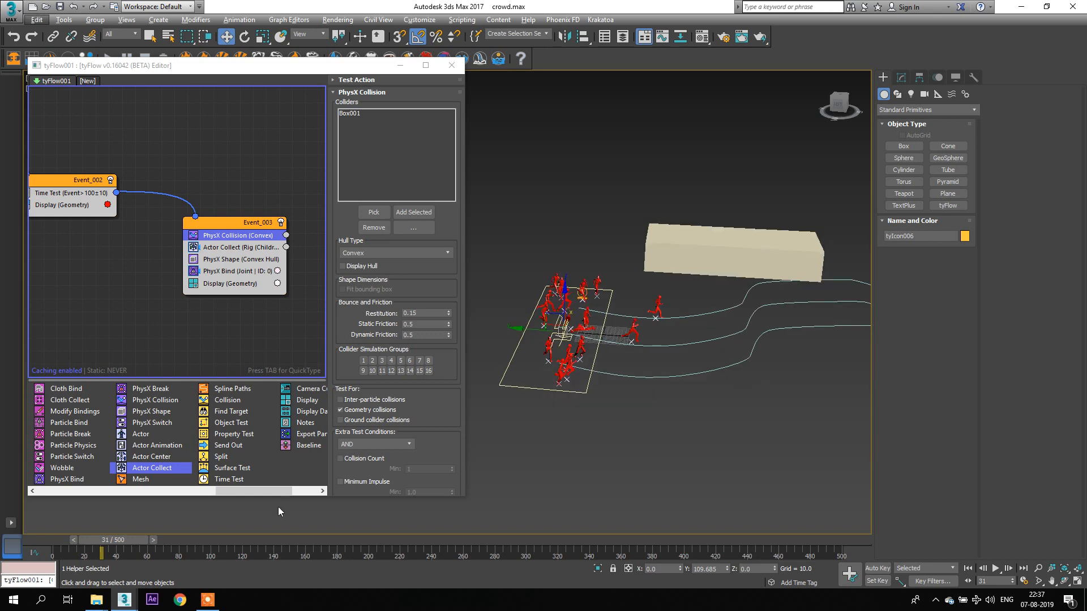